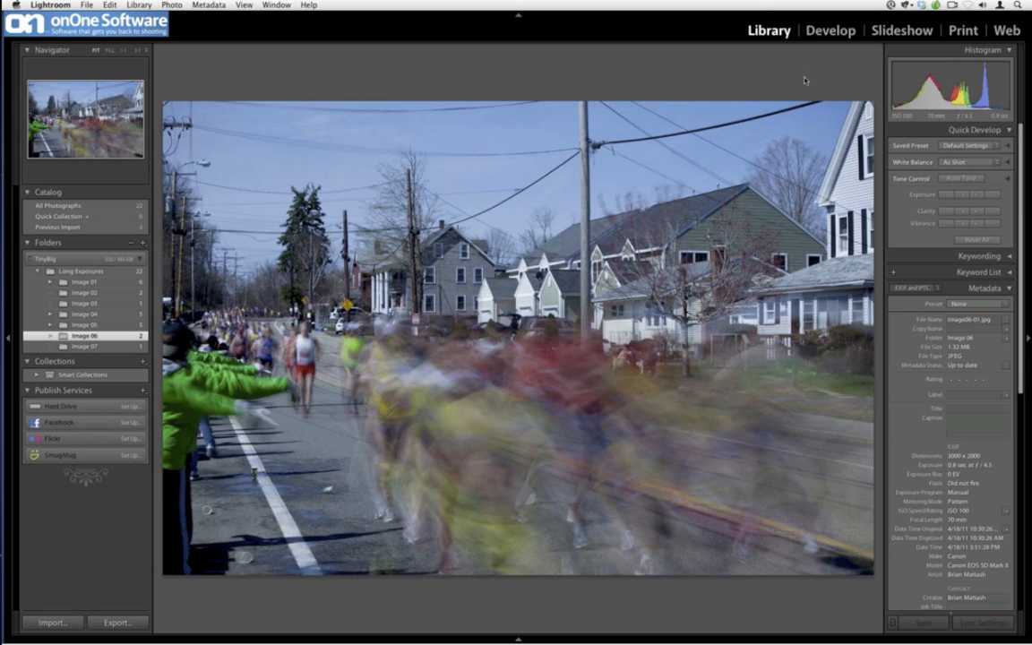
# Flip between the long-exposure photo and the sharp photo of the same street scene to compare them
pyautogui.press('Right')
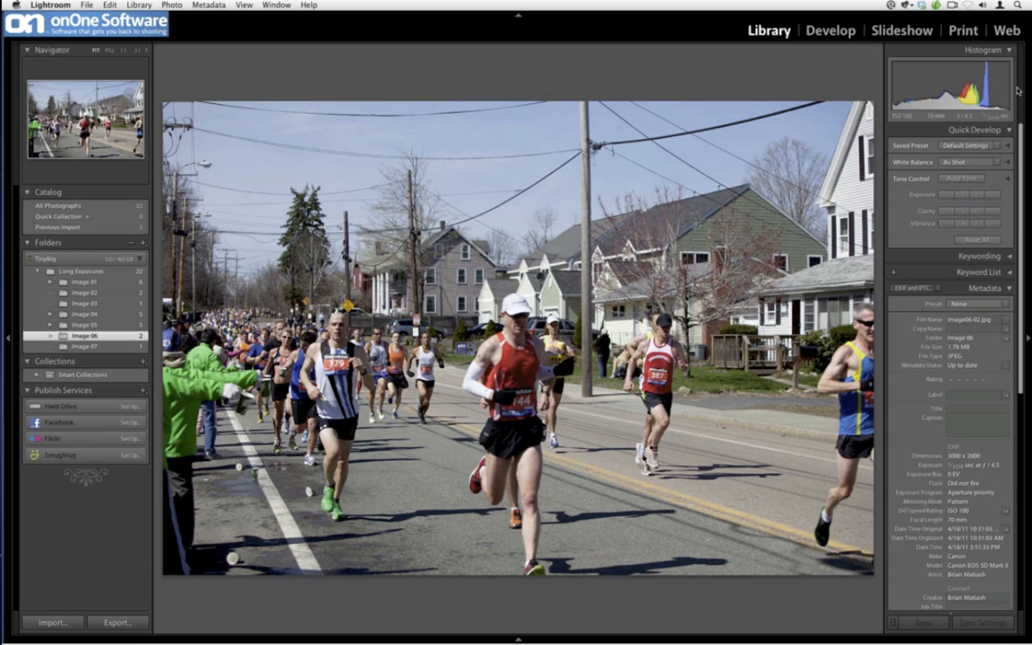
pyautogui.press('Left')
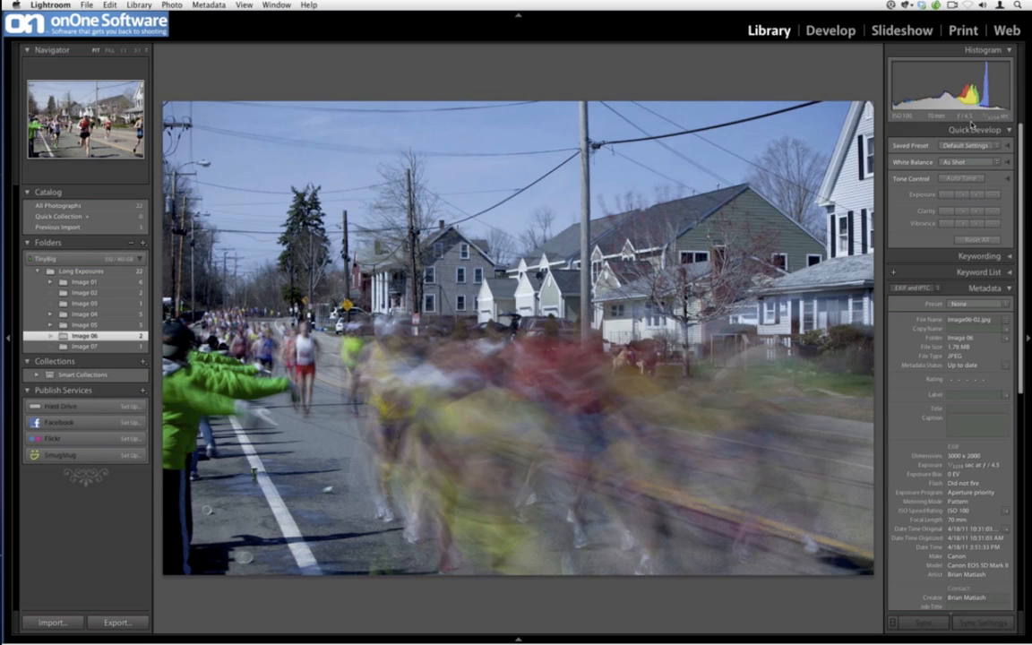
pyautogui.press('Right')
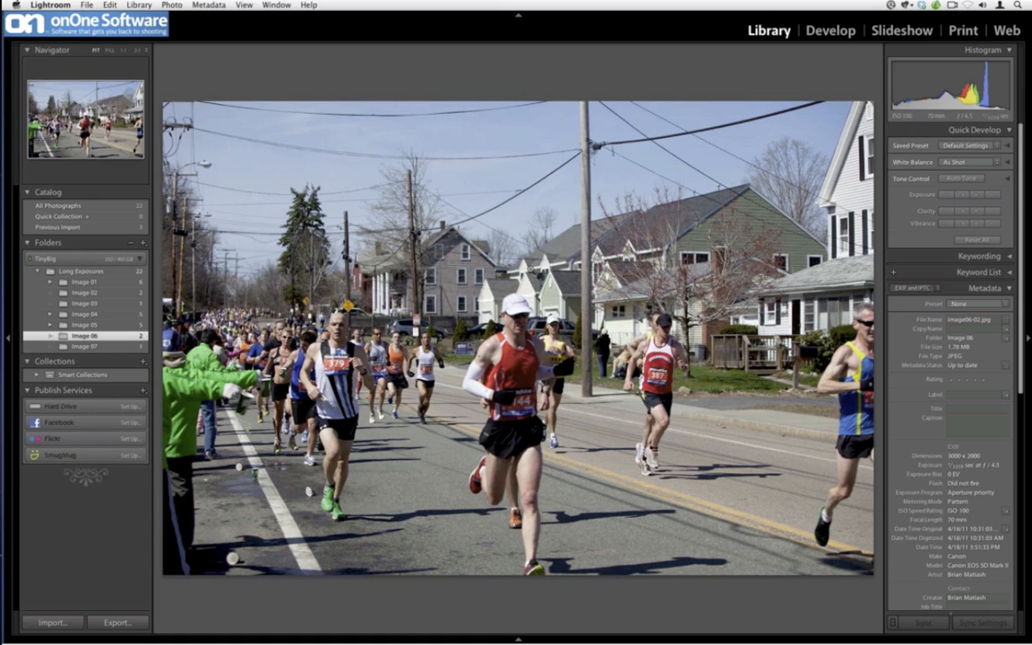
pyautogui.press('Left')
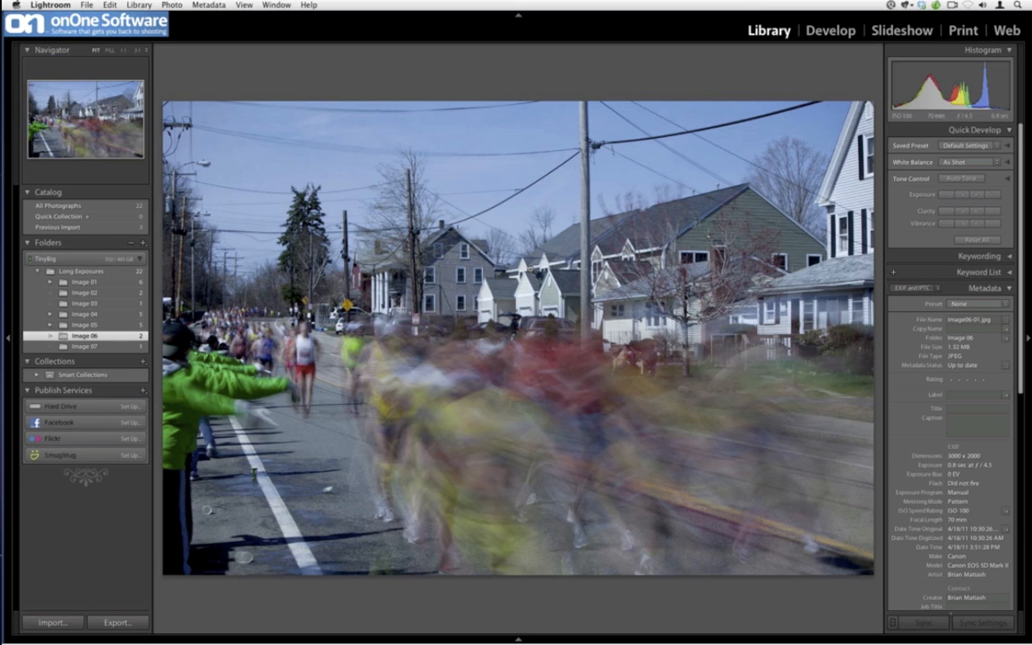
# Switch to the grid view and select both photos in the Image 06 folder
pyautogui.press('g')
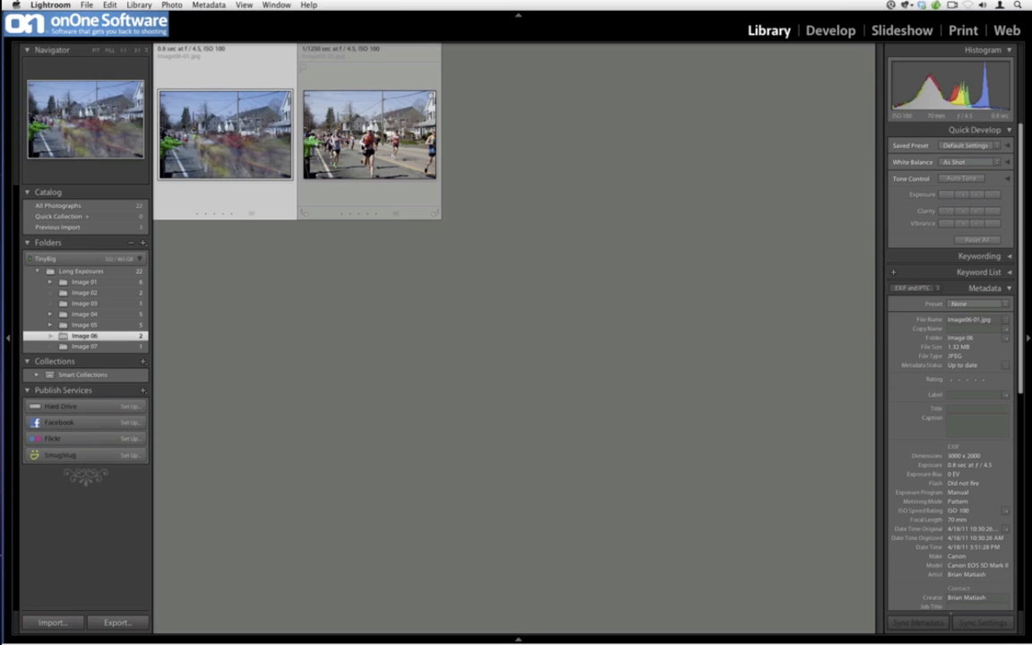
pyautogui.press('super+a')
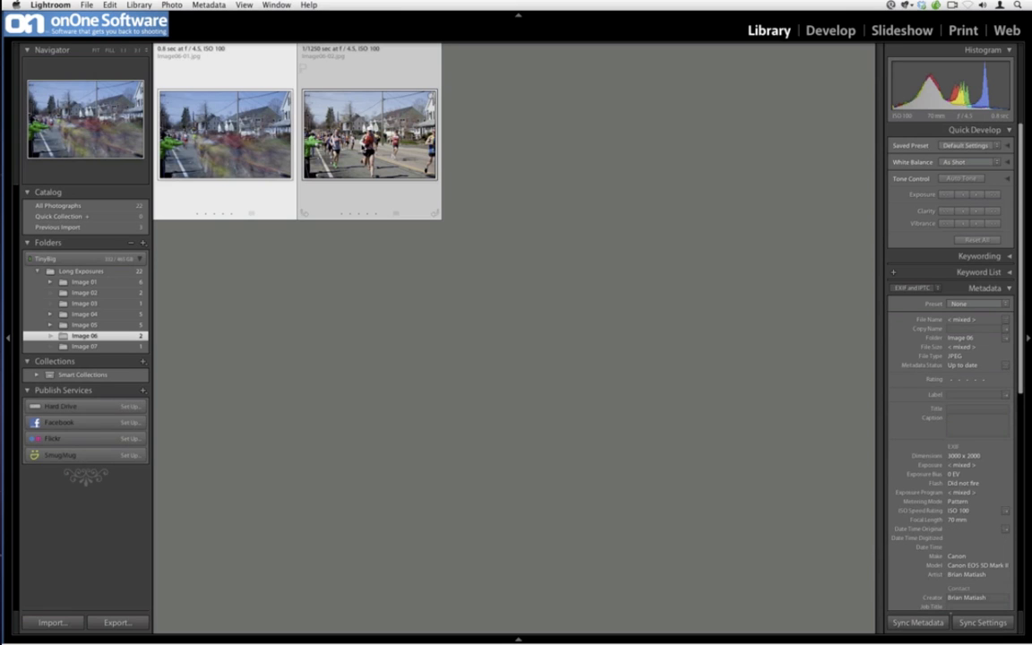
pyautogui.rightClick(364, 145)
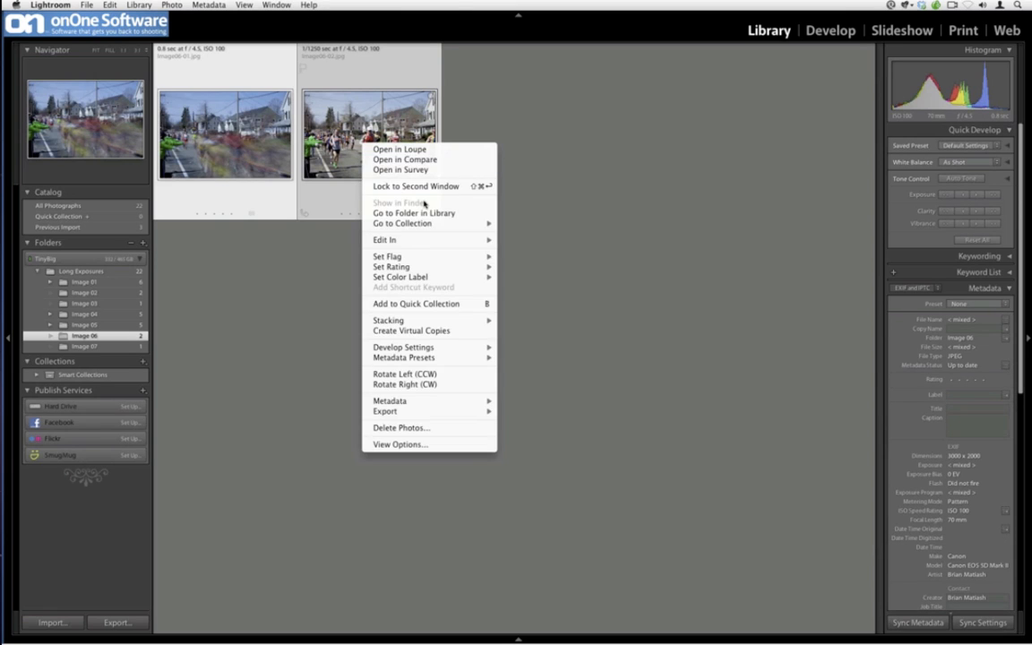
pyautogui.moveTo(421, 240)
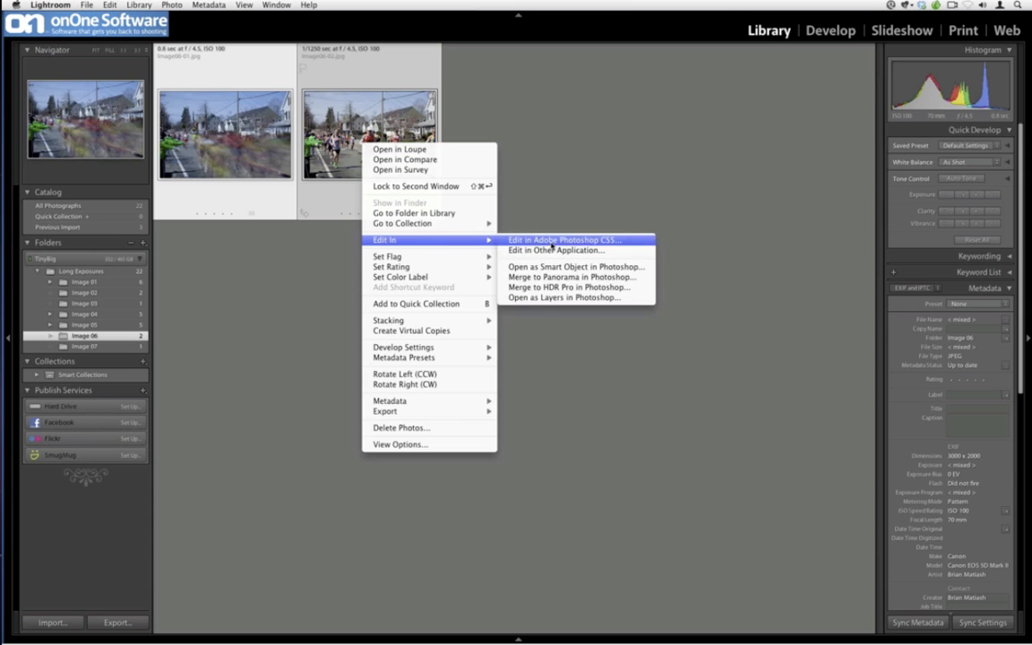
pyautogui.click(551, 242)
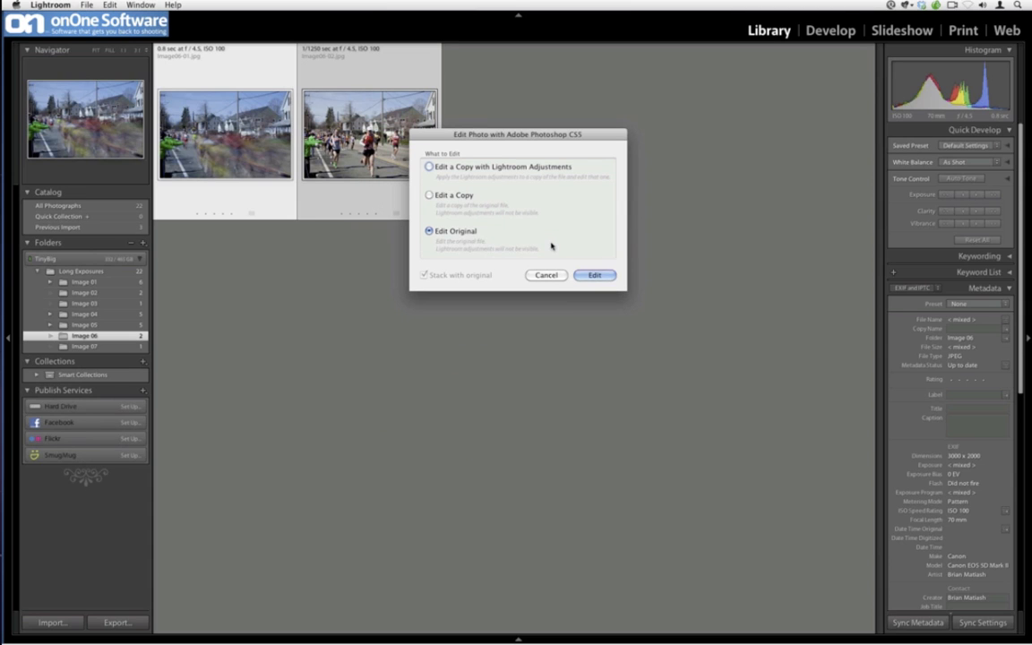
pyautogui.click(542, 275)
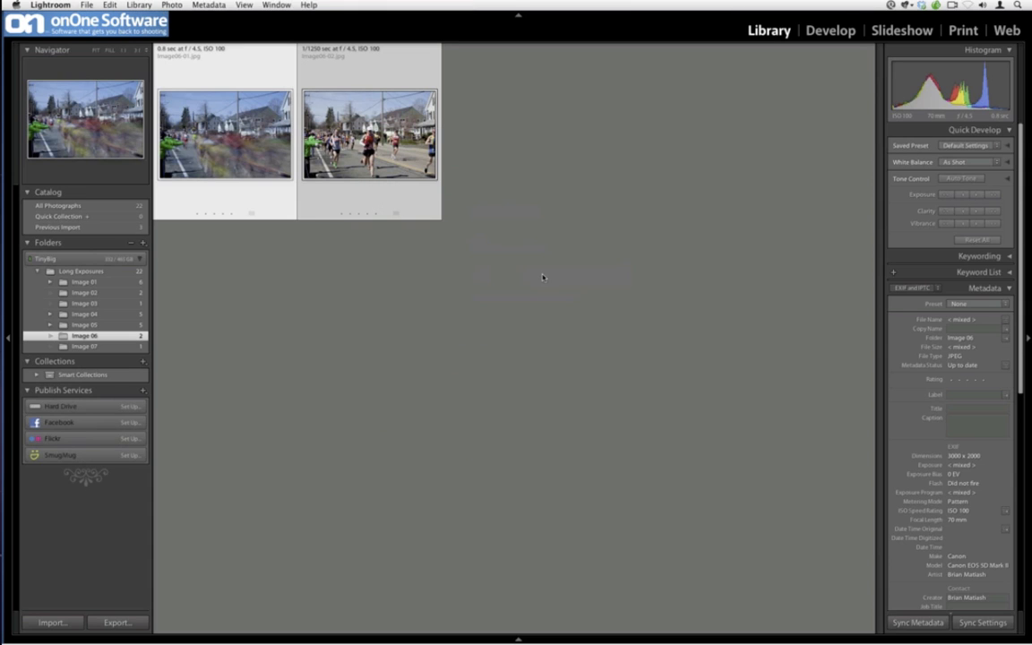
# Open both selected photos as layers in Perfect Layers from the plug-in extras and close its welcome screen
pyautogui.click(85, 5)
pyautogui.moveTo(224, 182)
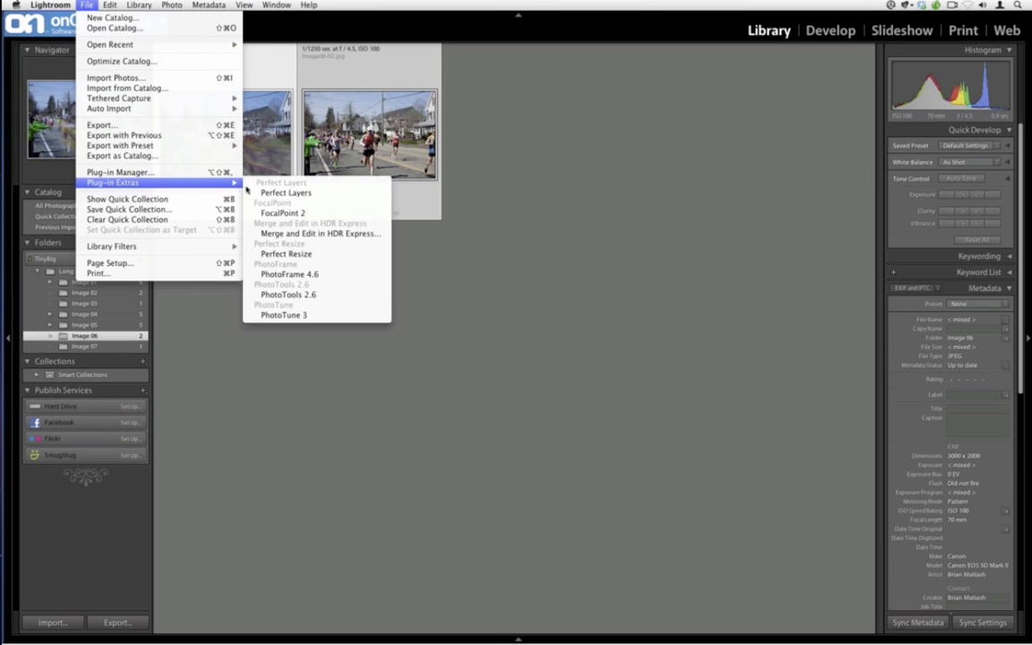
pyautogui.click(263, 193)
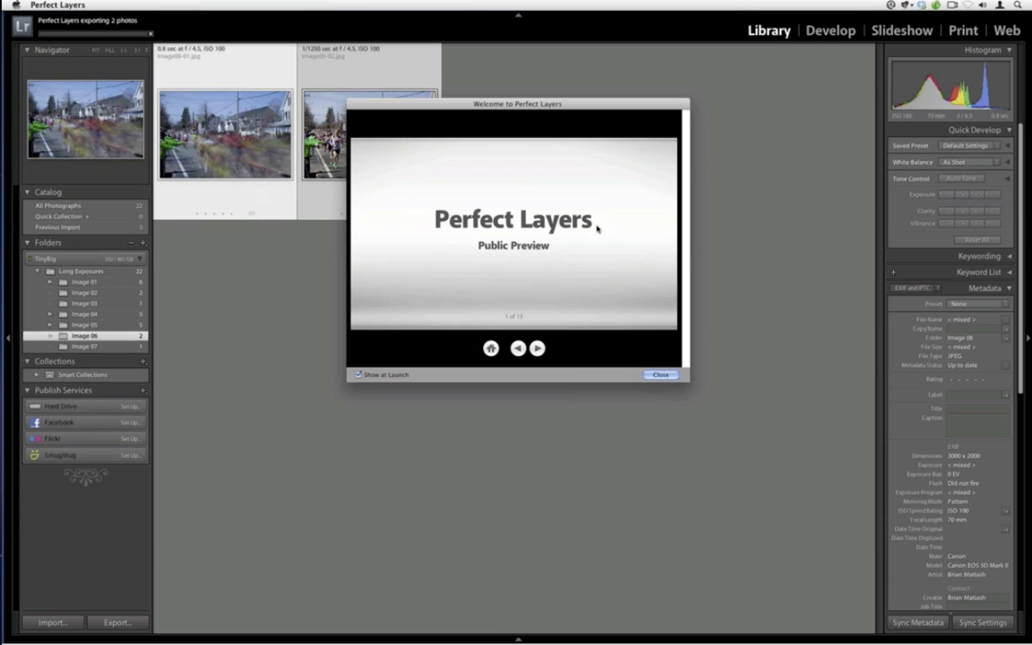
pyautogui.click(649, 373)
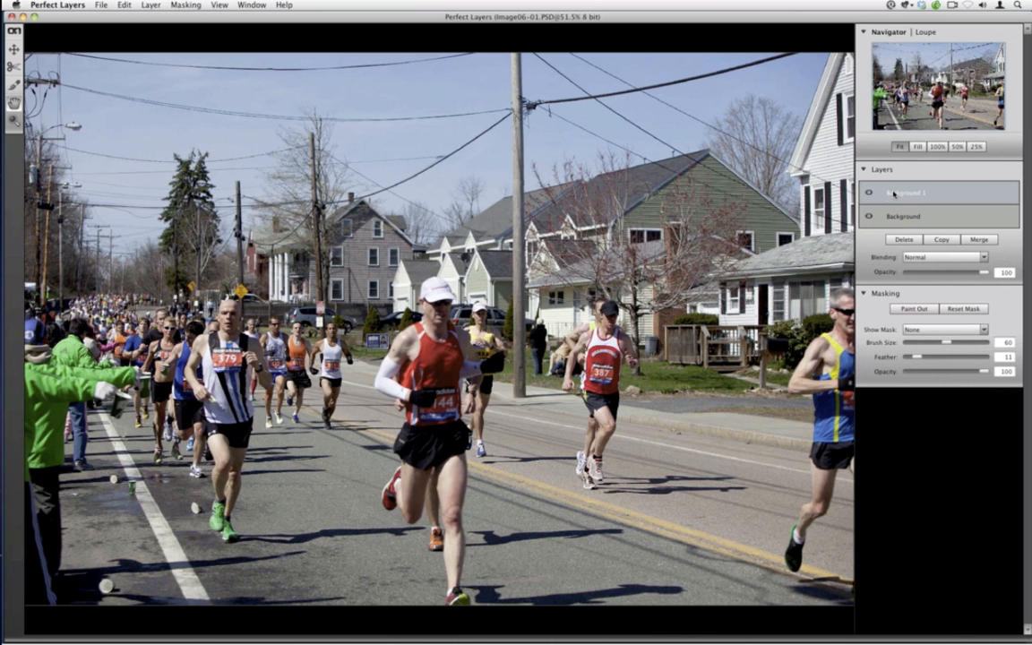
# Rename the top layer to Static
pyautogui.doubleClick(893, 194)
pyautogui.write('S')
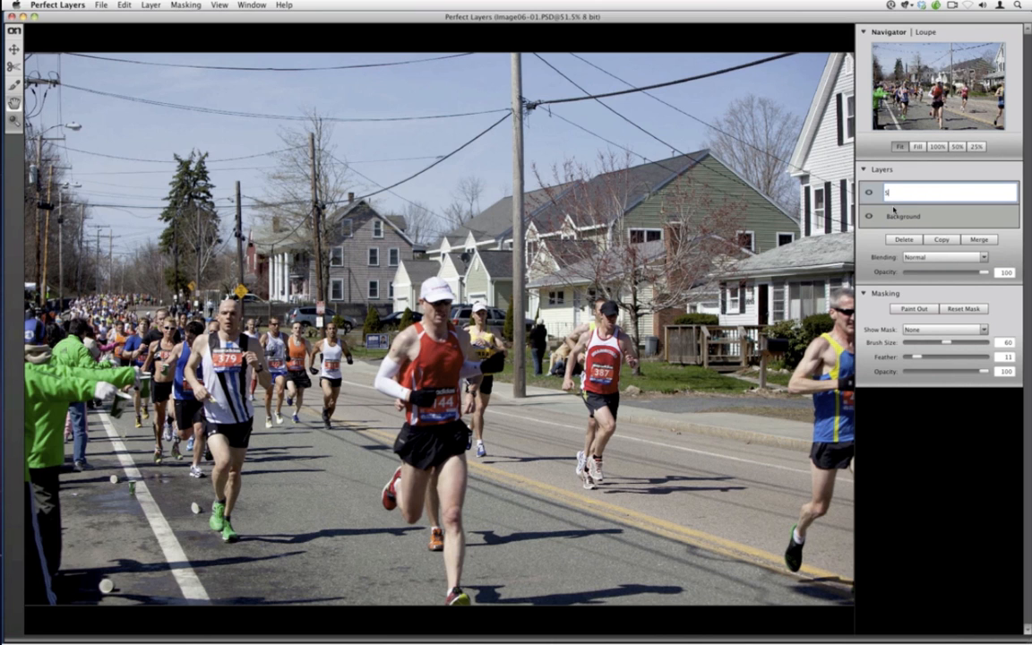
pyautogui.write('tatic Motion')
pyautogui.press('BackSpace')
pyautogui.press('BackSpace')
pyautogui.press('BackSpace')
pyautogui.press('BackSpace')
pyautogui.press('BackSpace')
pyautogui.press('BackSpace')
pyautogui.press('BackSpace')
pyautogui.click(895, 221)
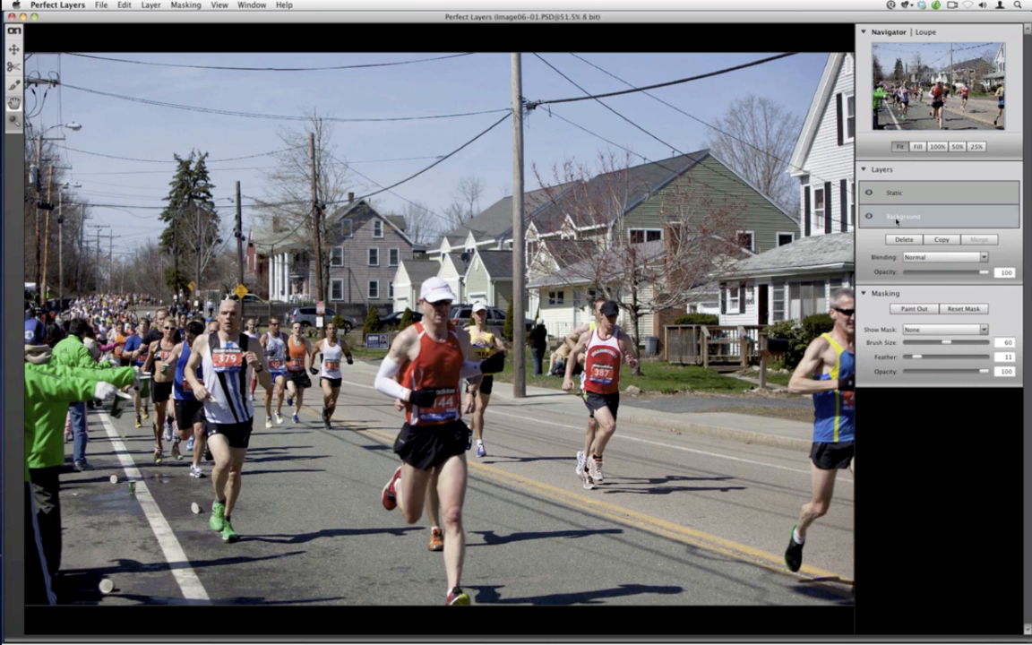
# Rename the bottom layer to Motion
pyautogui.doubleClick(887, 215)
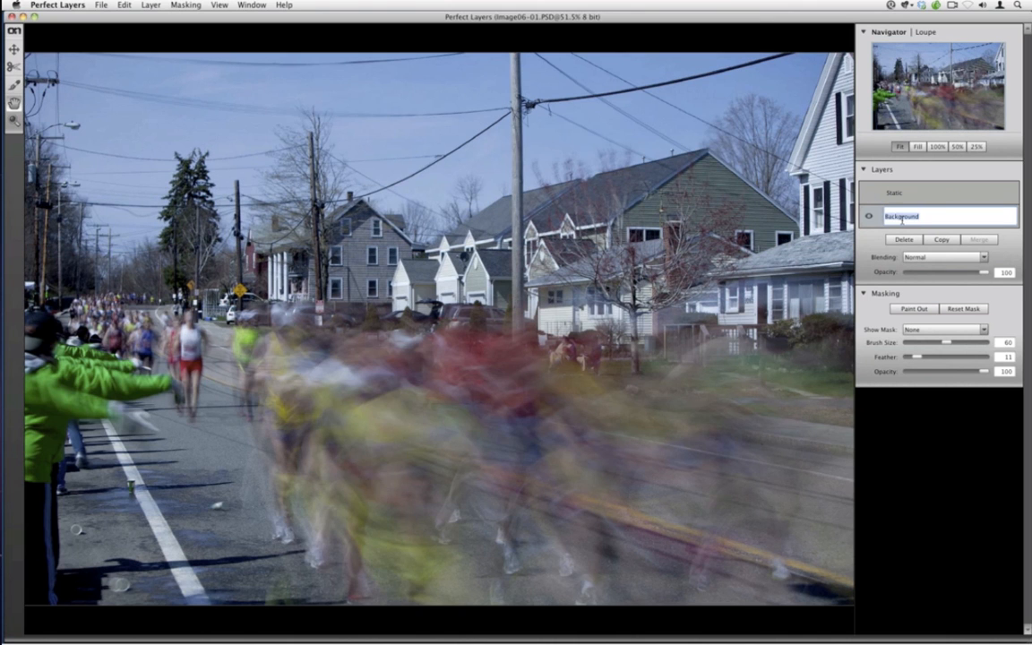
pyautogui.write('Motion')
pyautogui.click(894, 194)
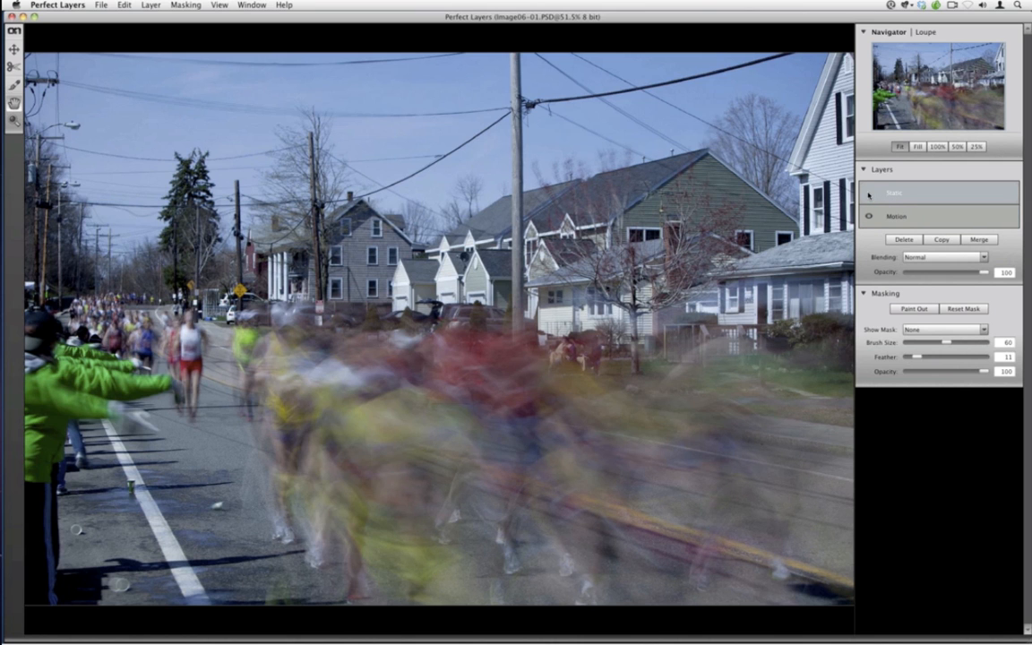
# Show the Static layer, move the Motion layer above it, and set the Motion layer's opacity to 69
pyautogui.click(868, 192)
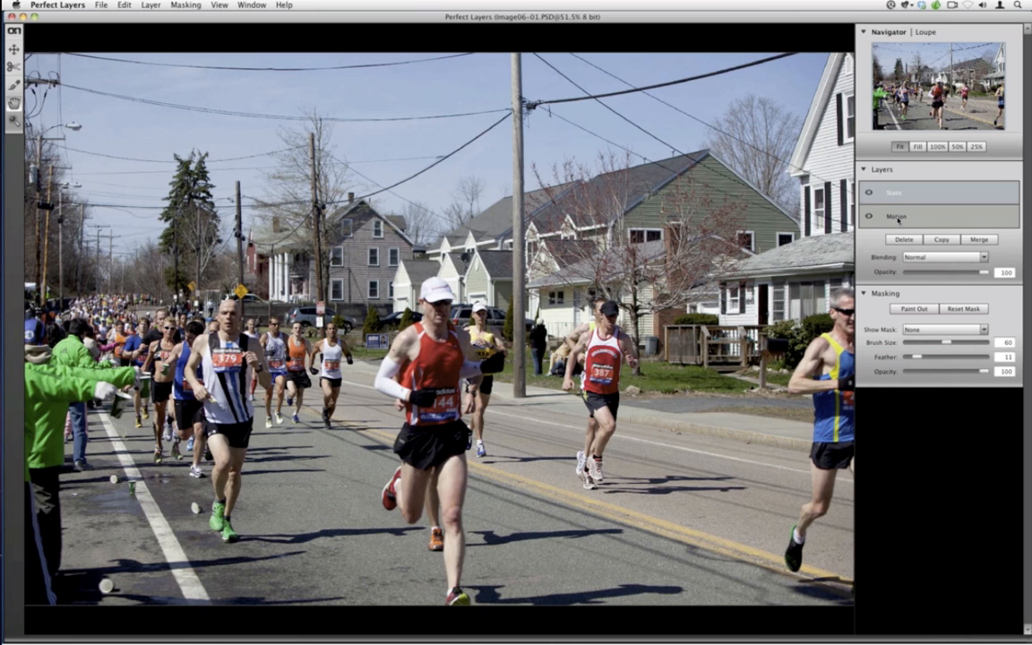
pyautogui.click(899, 218)
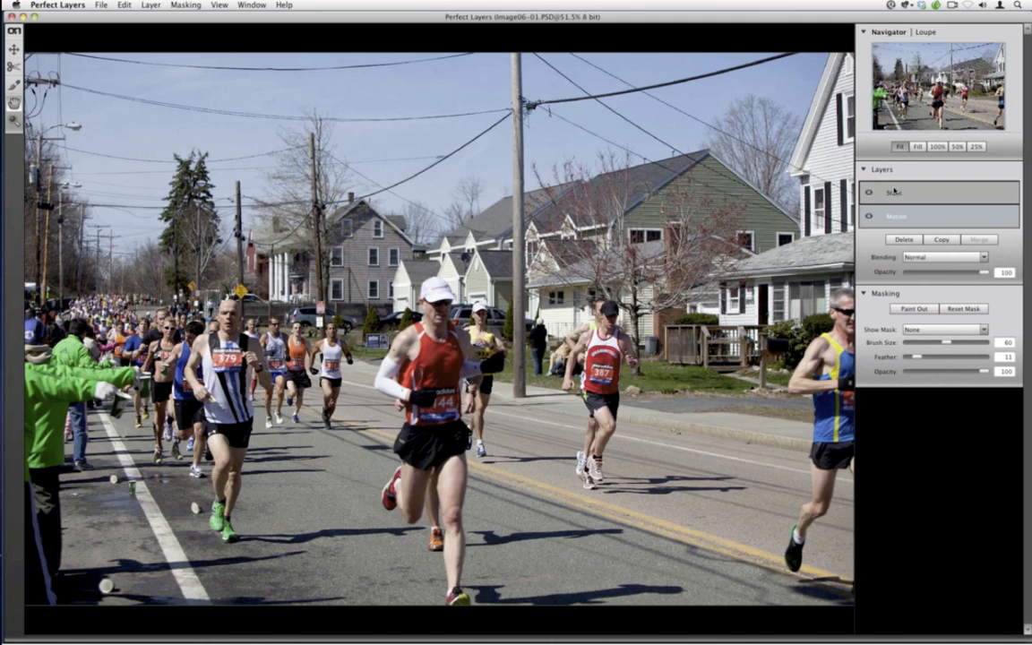
pyautogui.moveTo(894, 191); pyautogui.dragTo(894, 198)
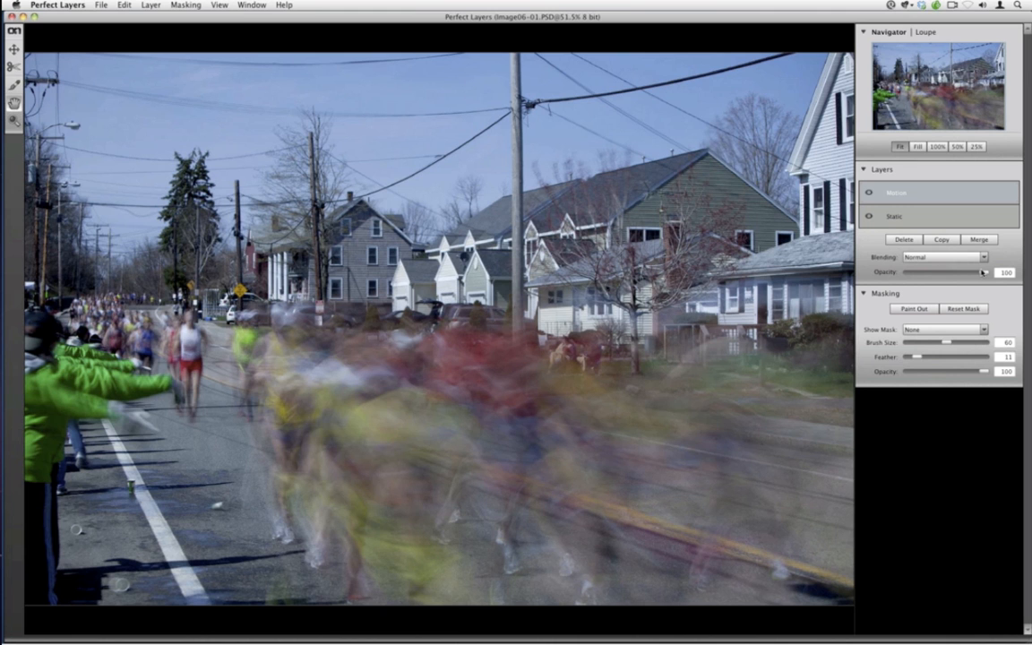
pyautogui.moveTo(983, 271); pyautogui.dragTo(959, 272)
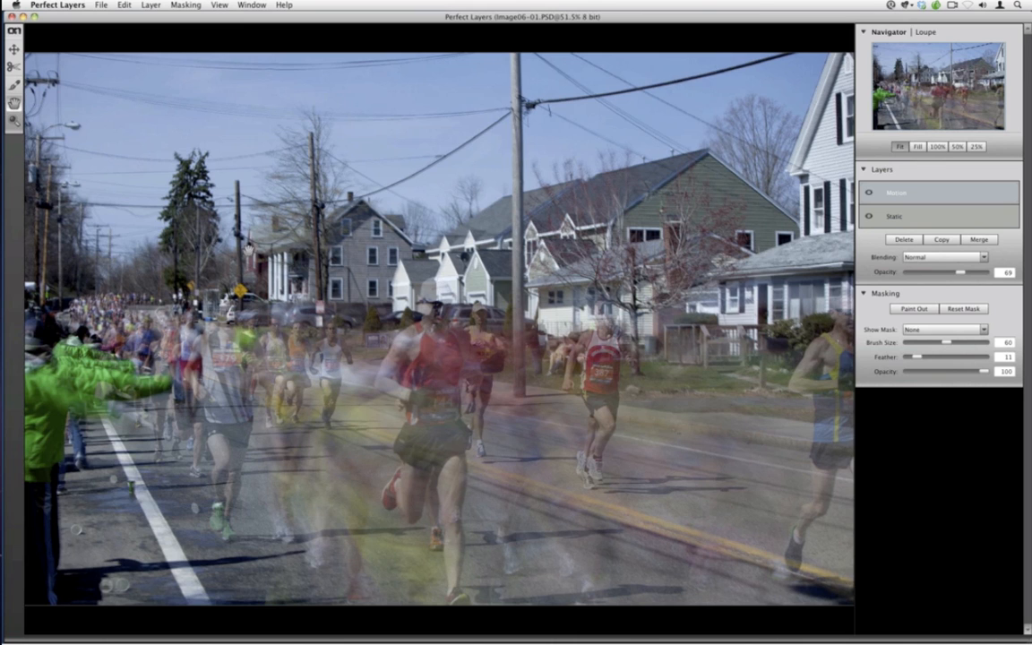
# Pick the masking brush and set its opacity to 42 and its size to 100
pyautogui.click(13, 84)
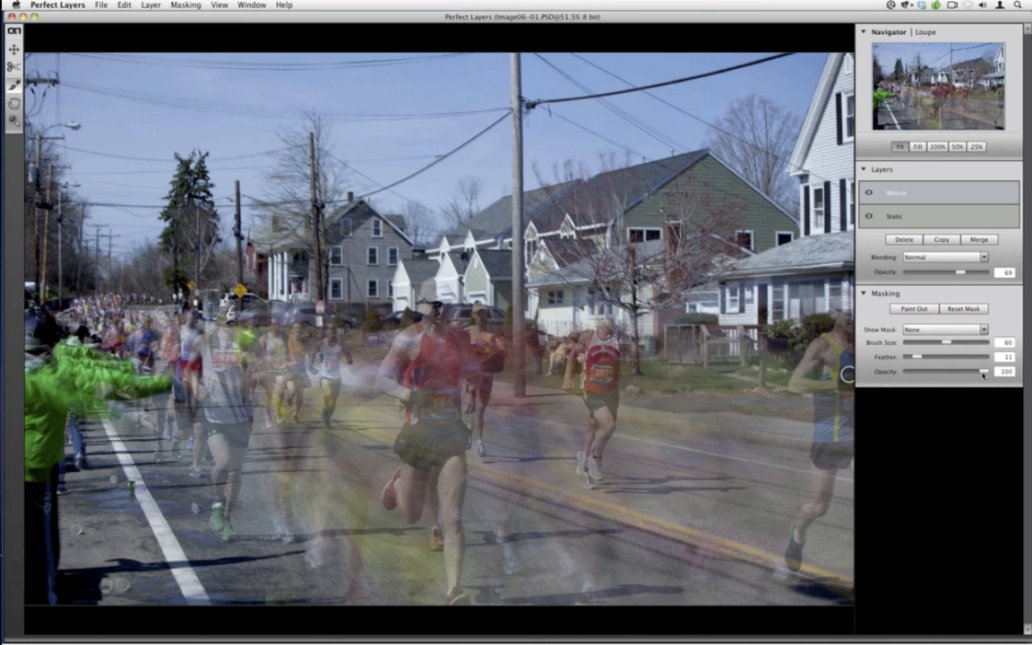
pyautogui.moveTo(983, 371); pyautogui.dragTo(945, 371)
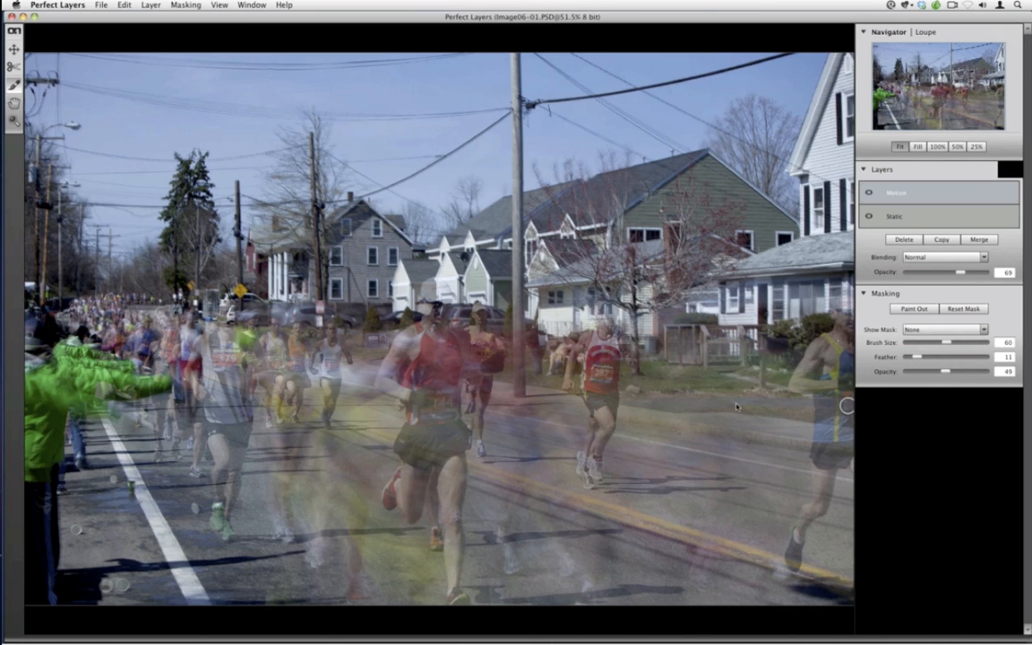
pyautogui.moveTo(945, 372); pyautogui.dragTo(940, 371)
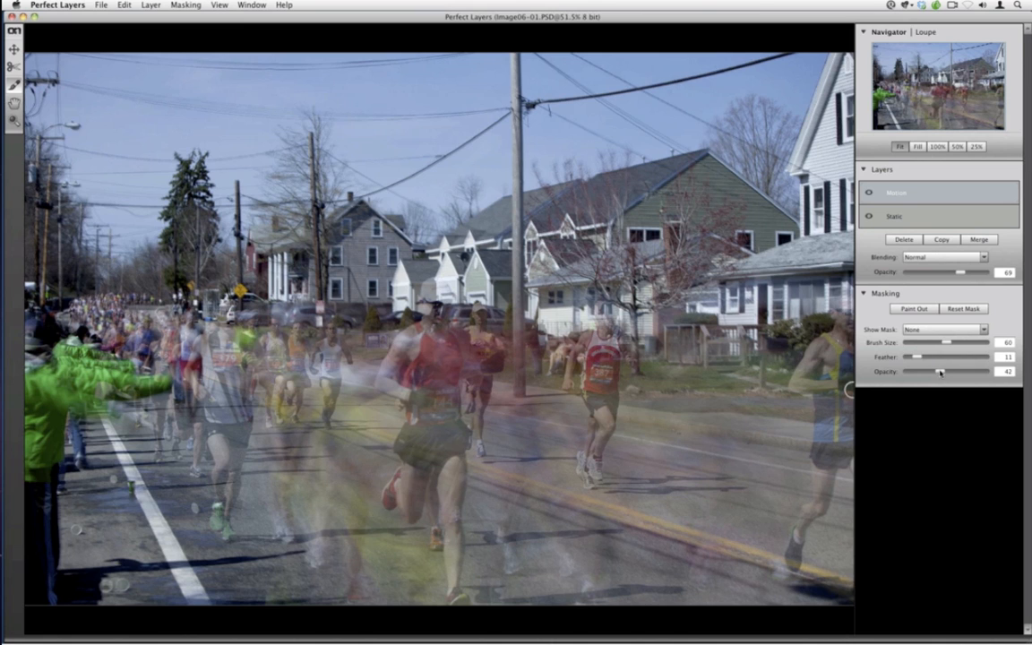
pyautogui.press(']')
pyautogui.press(']')
pyautogui.press(']')
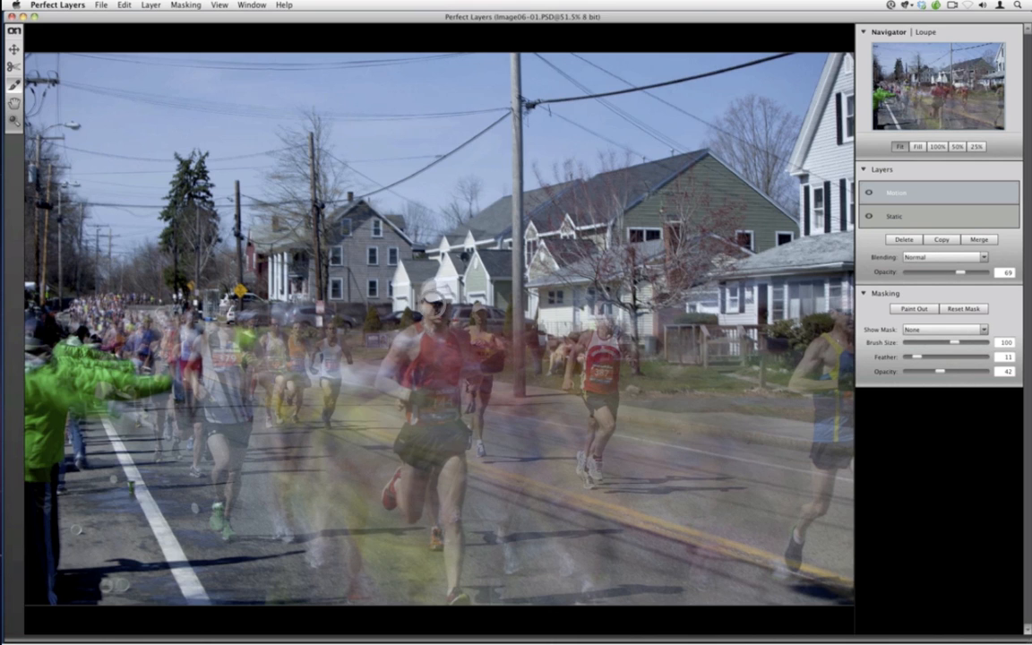
# Paint out the motion blur over the central red-shirted runner, shrinking the brush to 70 for his arm and feet
pyautogui.moveTo(429, 318)
pyautogui.mouseDown()
pyautogui.moveTo(430, 328)
pyautogui.moveTo(434, 301)
pyautogui.moveTo(441, 313)
pyautogui.mouseUp()
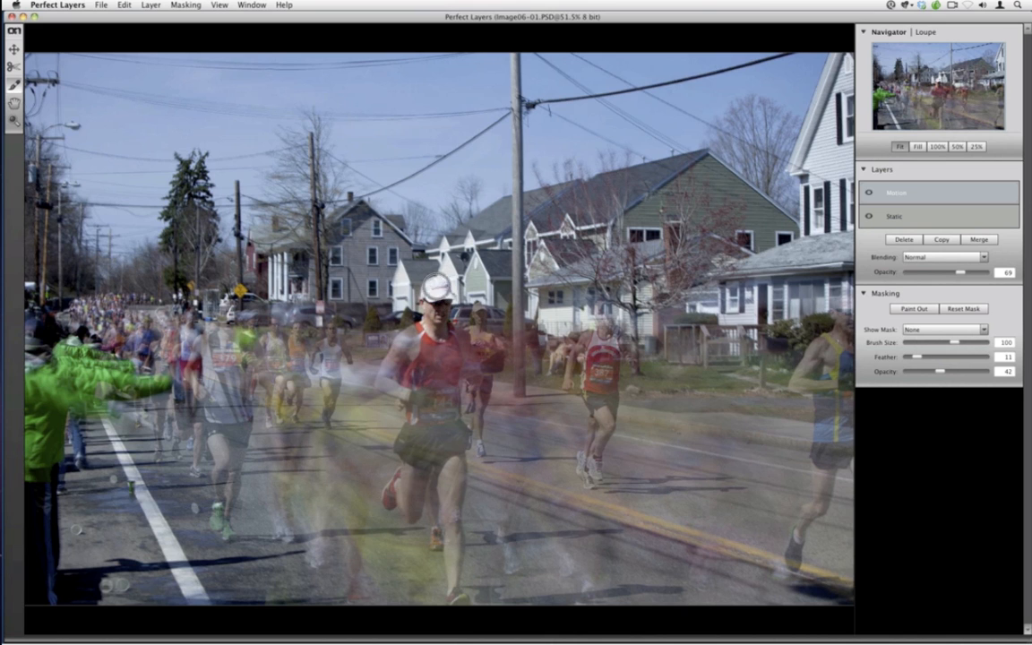
pyautogui.moveTo(441, 340)
pyautogui.mouseDown()
pyautogui.moveTo(423, 383)
pyautogui.moveTo(405, 369)
pyautogui.mouseUp()
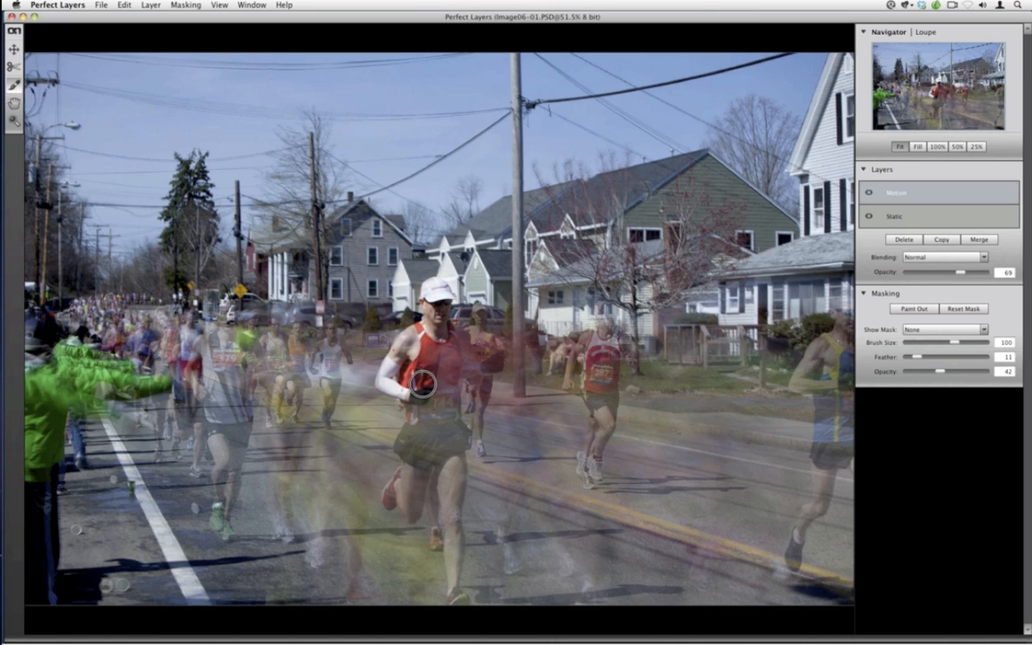
pyautogui.moveTo(426, 408)
pyautogui.mouseDown()
pyautogui.moveTo(439, 417)
pyautogui.moveTo(449, 351)
pyautogui.moveTo(446, 391)
pyautogui.moveTo(419, 396)
pyautogui.moveTo(436, 455)
pyautogui.moveTo(428, 385)
pyautogui.moveTo(456, 357)
pyautogui.mouseUp()
pyautogui.press('[')
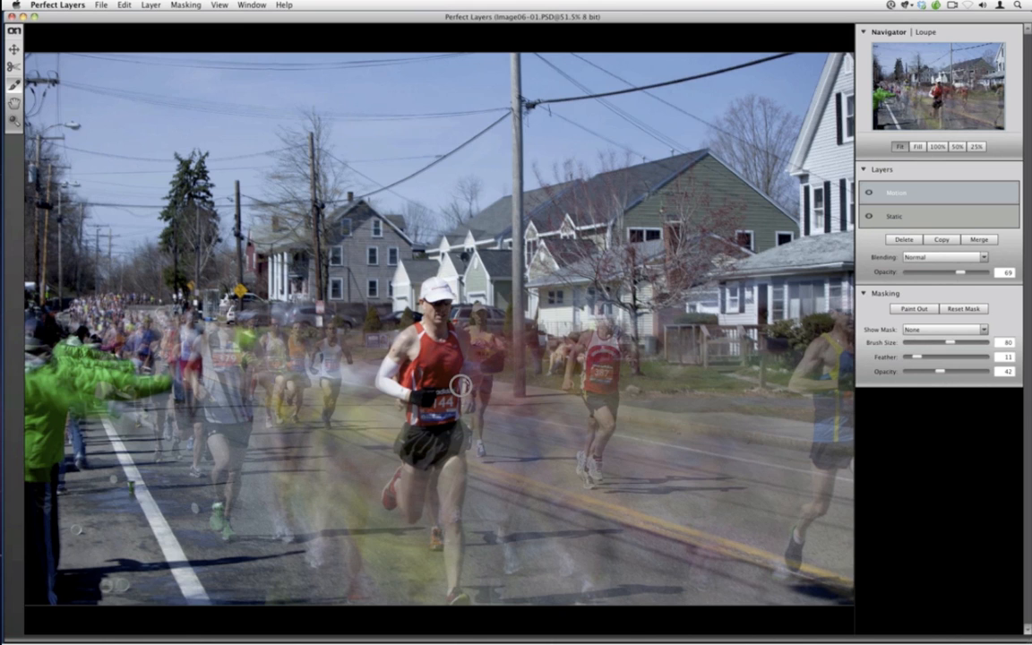
pyautogui.press('[')
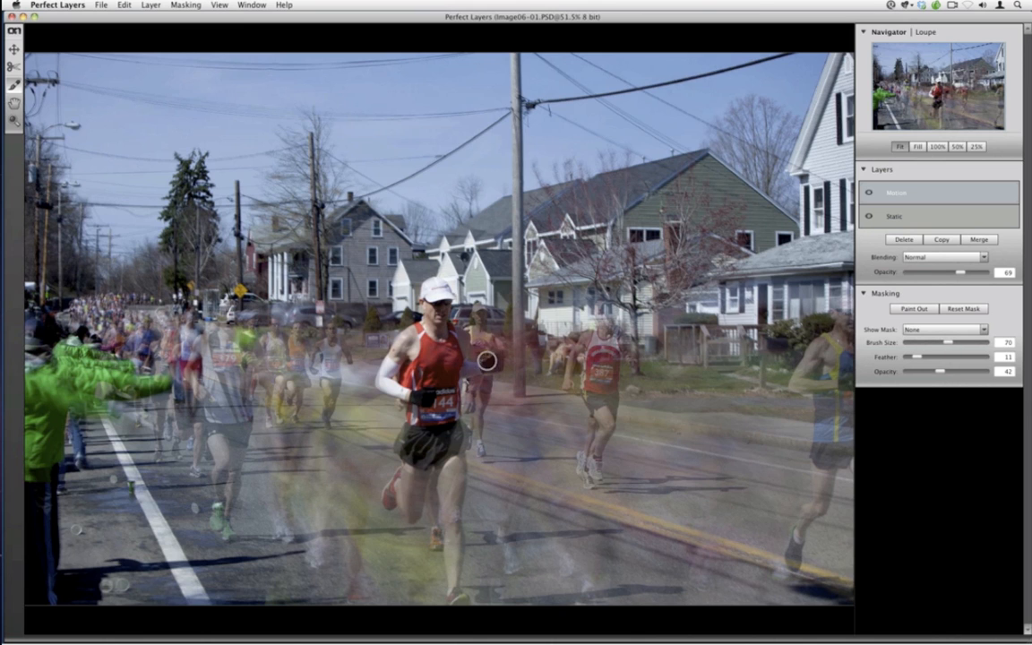
pyautogui.moveTo(486, 361)
pyautogui.mouseDown()
pyautogui.moveTo(495, 359)
pyautogui.moveTo(457, 376)
pyautogui.mouseUp()
pyautogui.moveTo(449, 474)
pyautogui.mouseDown()
pyautogui.moveTo(449, 529)
pyautogui.moveTo(454, 473)
pyautogui.mouseUp()
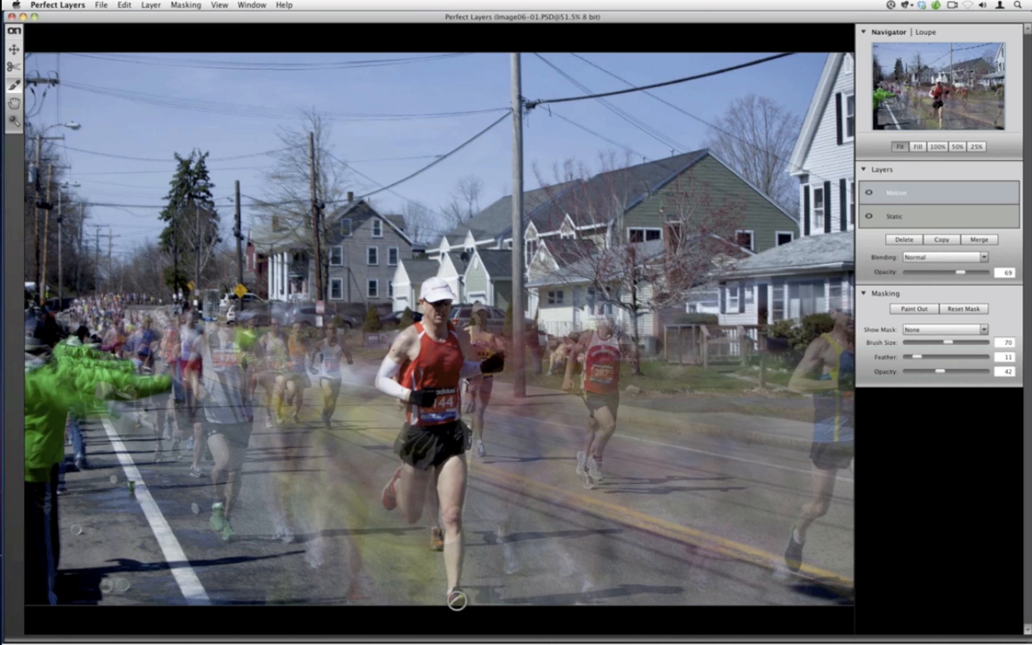
pyautogui.moveTo(457, 601)
pyautogui.mouseDown()
pyautogui.moveTo(455, 589)
pyautogui.moveTo(457, 604)
pyautogui.mouseUp()
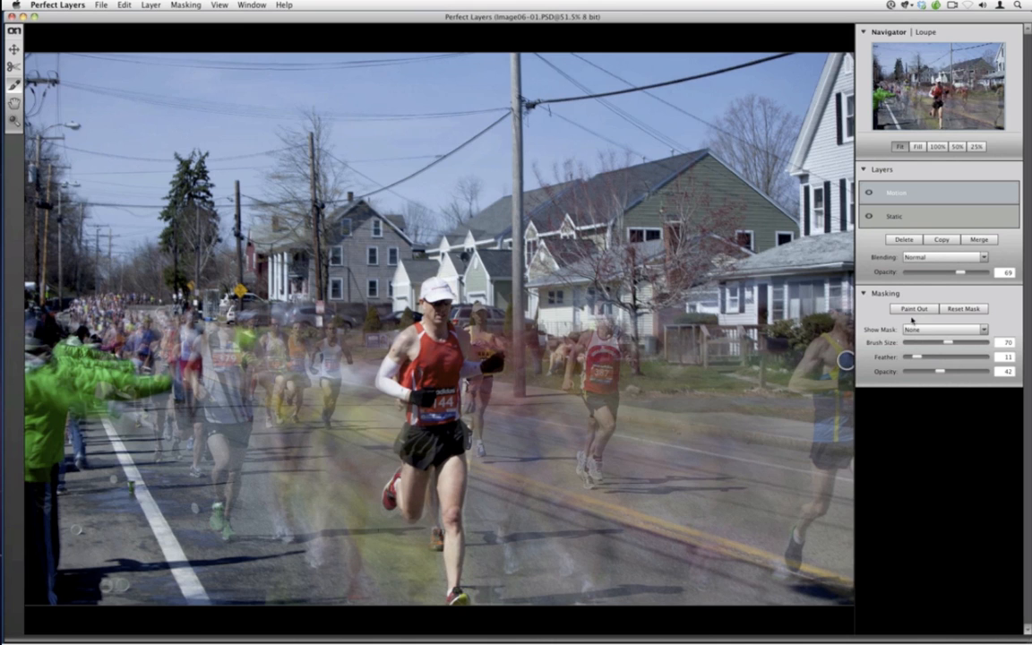
# Reduce the brush size to 40 and paint out the blur over the two runners behind him
pyautogui.click(905, 312)
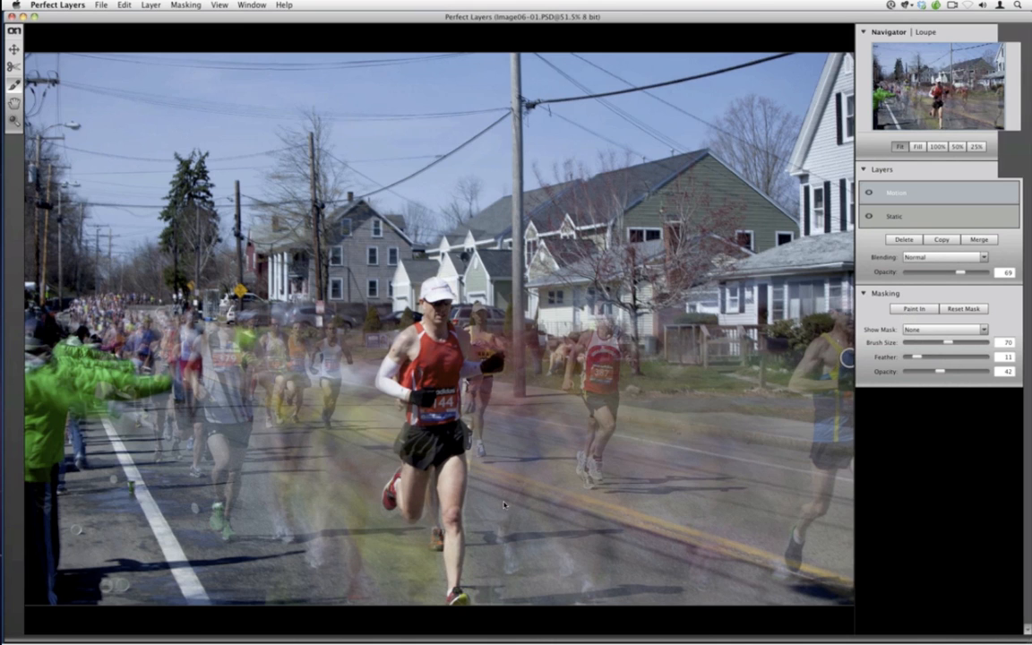
pyautogui.press('[')
pyautogui.press('[')
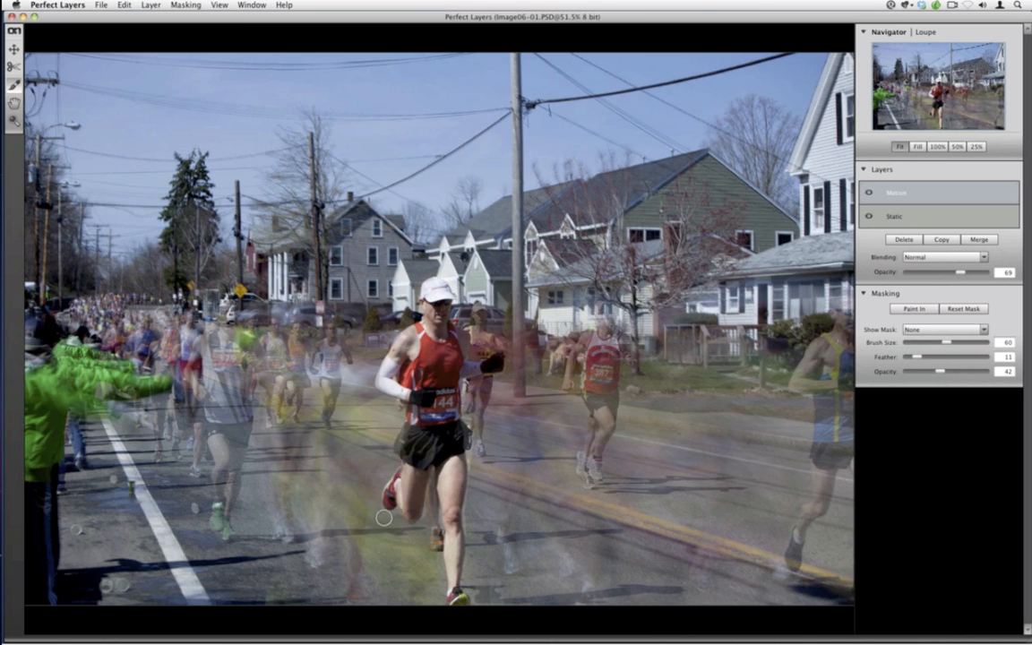
pyautogui.press('[')
pyautogui.click(904, 308)
pyautogui.moveTo(329, 341)
pyautogui.mouseDown()
pyautogui.moveTo(332, 386)
pyautogui.moveTo(335, 347)
pyautogui.mouseUp()
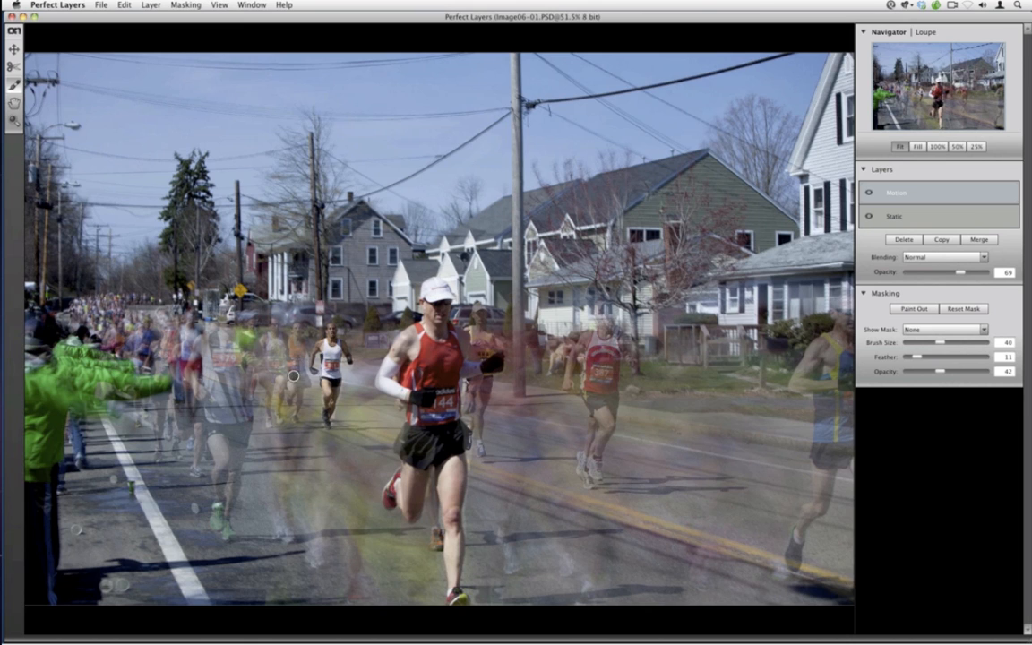
pyautogui.moveTo(293, 377)
pyautogui.mouseDown()
pyautogui.moveTo(296, 326)
pyautogui.moveTo(295, 407)
pyautogui.moveTo(296, 375)
pyautogui.mouseUp()
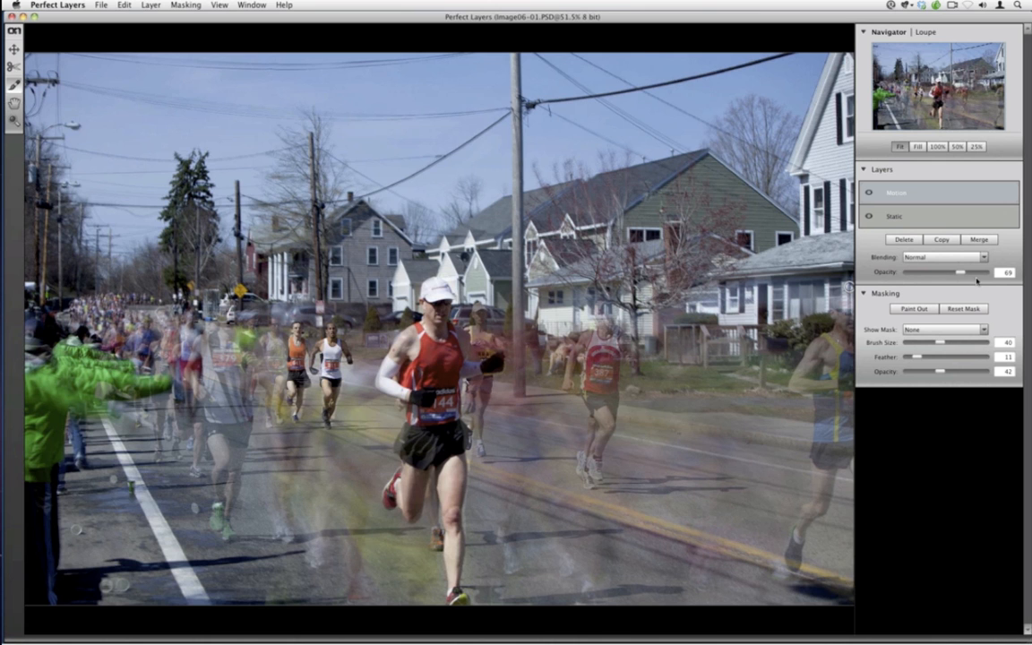
# Set the Motion layer's opacity to 100, then switch the masking brush to Paint In with feather 31 and size 45
pyautogui.moveTo(976, 281); pyautogui.dragTo(1029, 288)
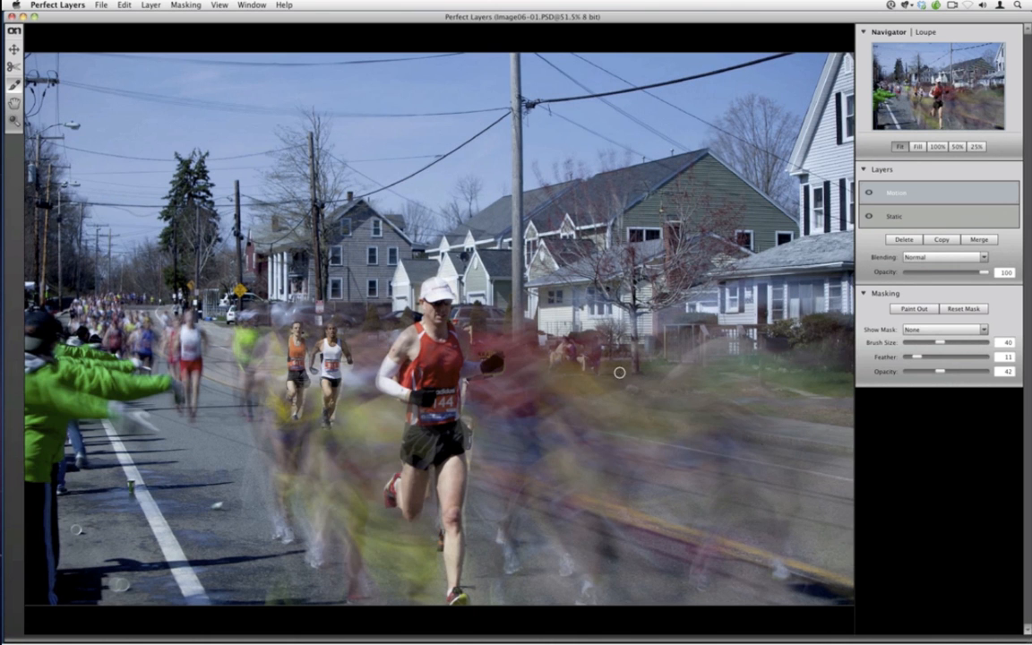
pyautogui.click(904, 310)
pyautogui.click(926, 359)
pyautogui.moveTo(932, 358); pyautogui.dragTo(935, 357)
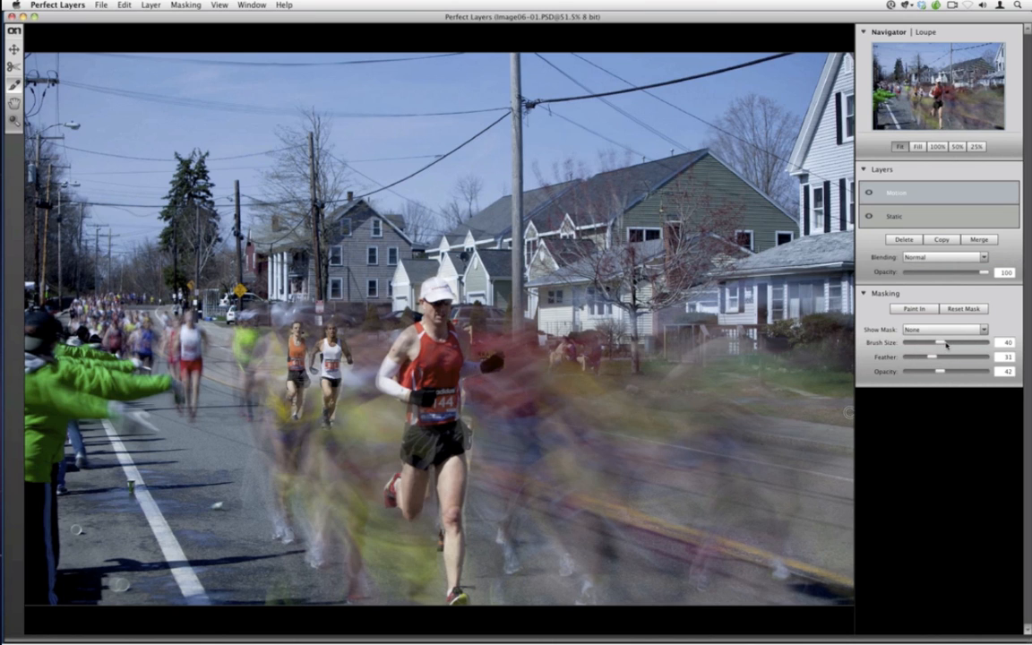
pyautogui.click(946, 343)
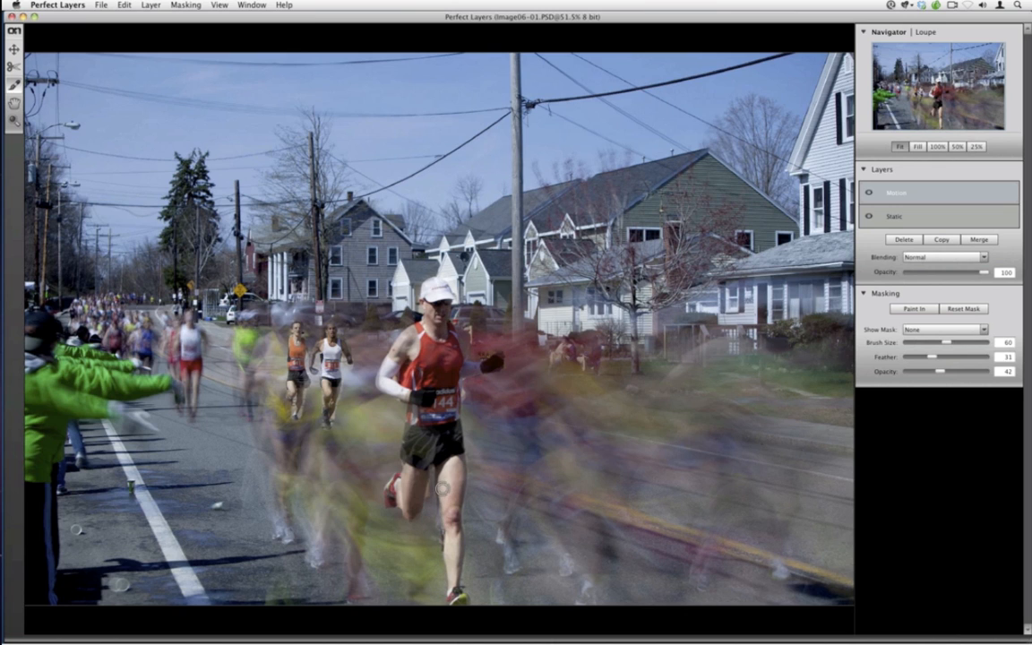
pyautogui.press('[')
pyautogui.press('[')
pyautogui.press('[')
# Save the layered Perfect Layers document
pyautogui.click(100, 4)
pyautogui.click(99, 4)
pyautogui.click(99, 4)
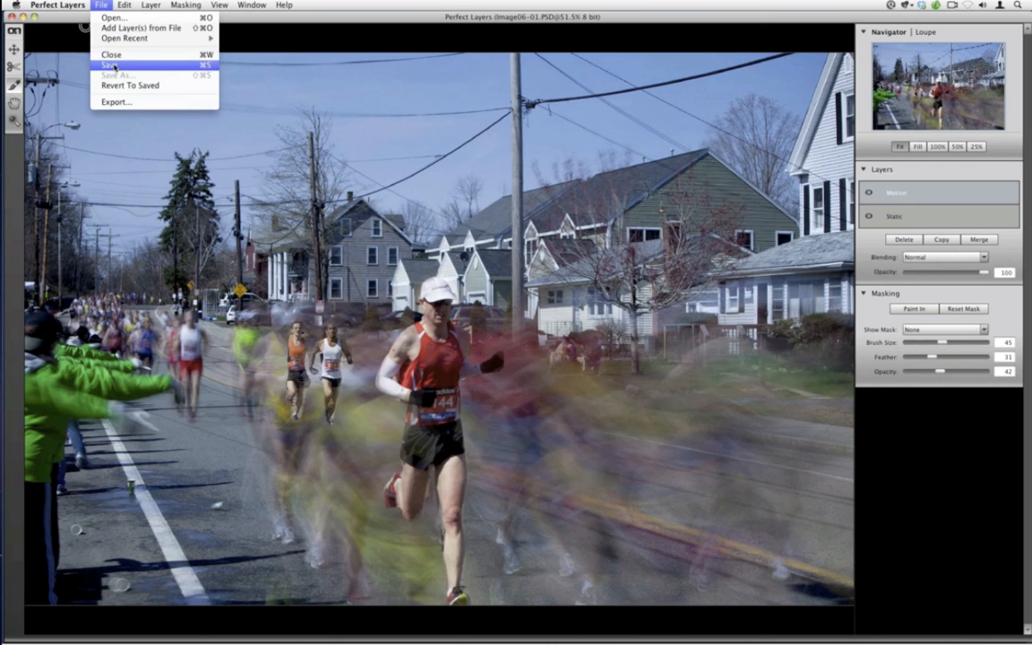
pyautogui.click(117, 66)
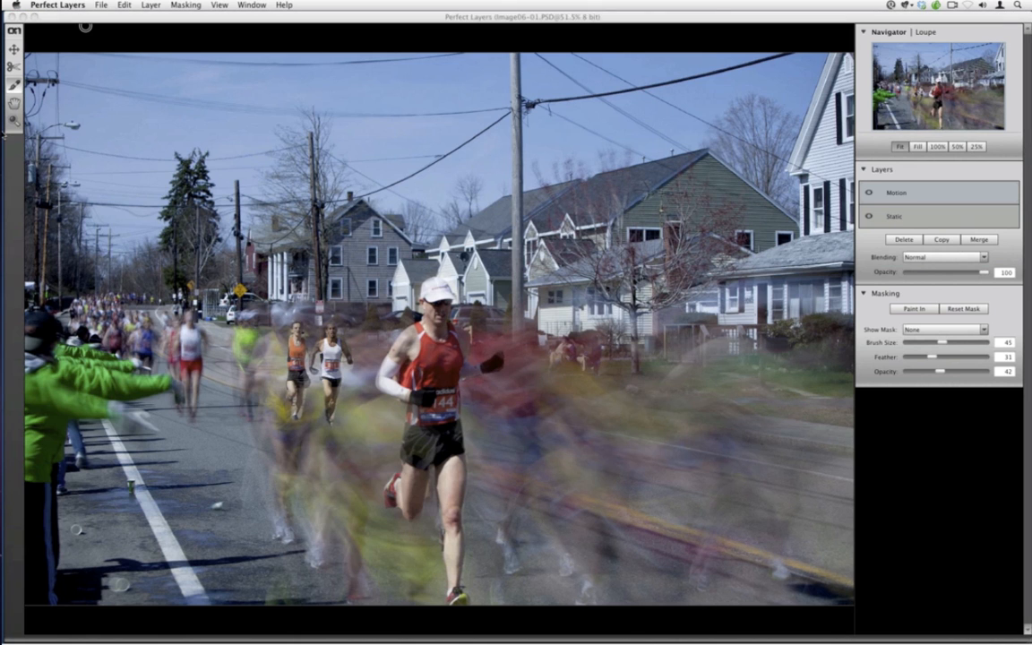
# Switch to Lightroom and inspect the saved layered PSD next to the original photos in the Library
pyautogui.moveTo(2, 152)
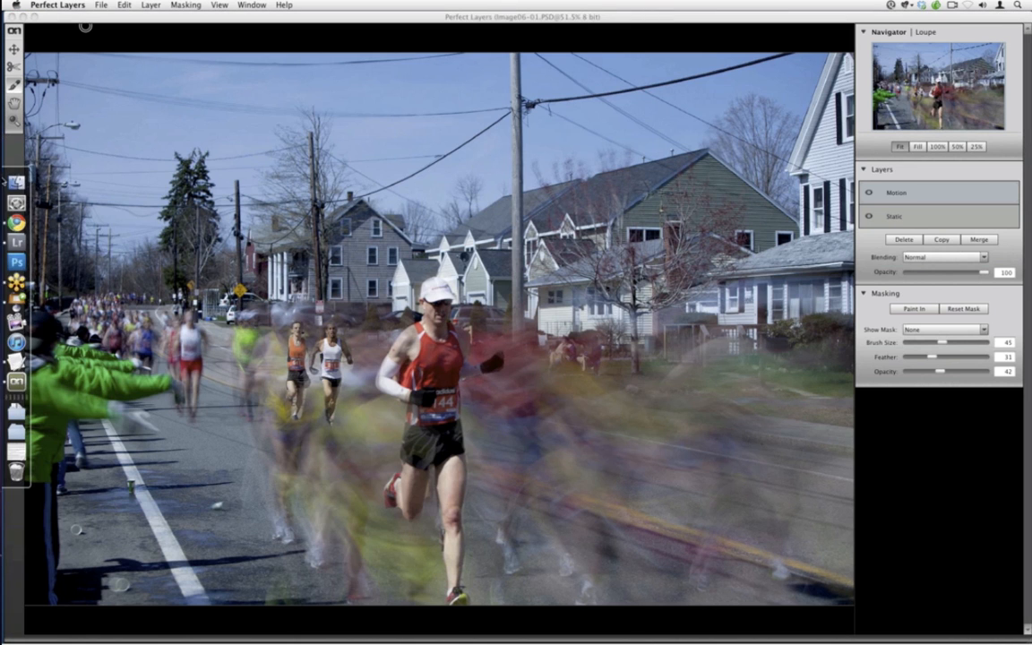
pyautogui.click(13, 244)
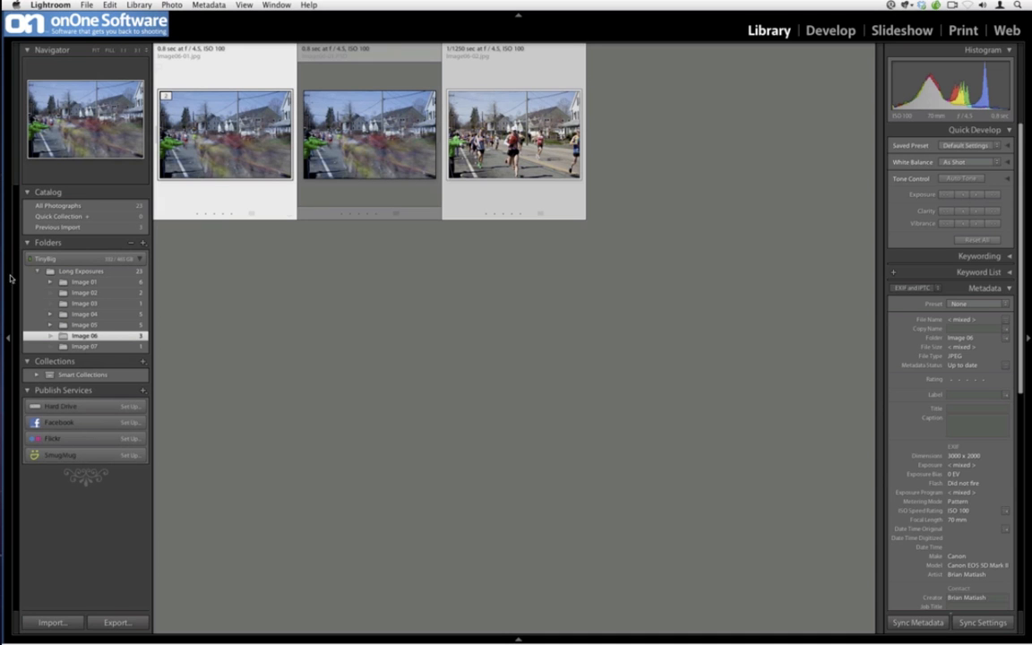
pyautogui.moveTo(3, 357)
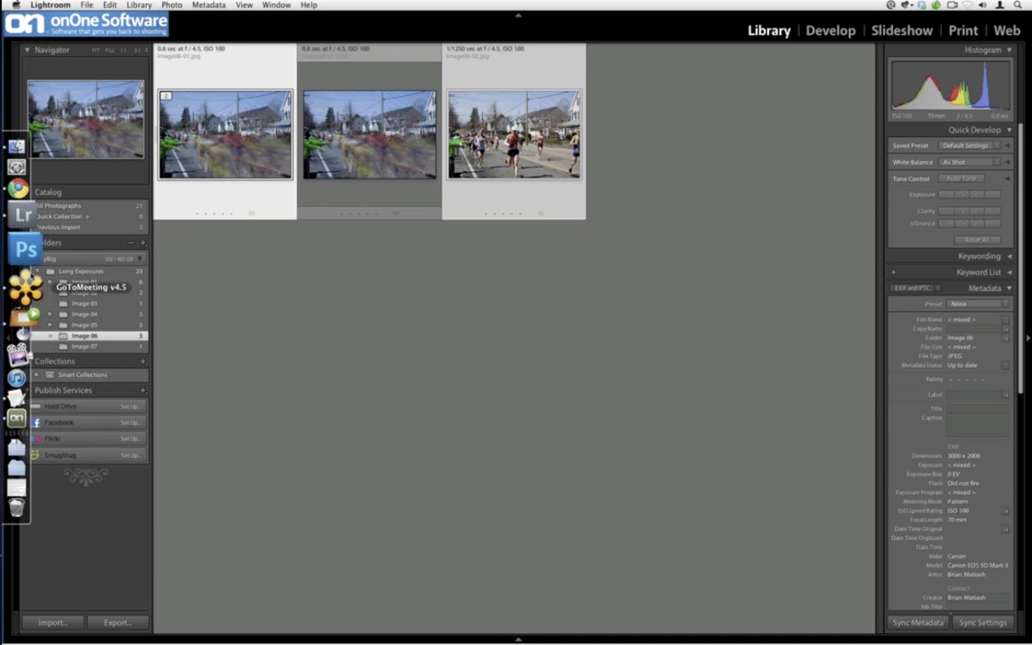
pyautogui.click(18, 376)
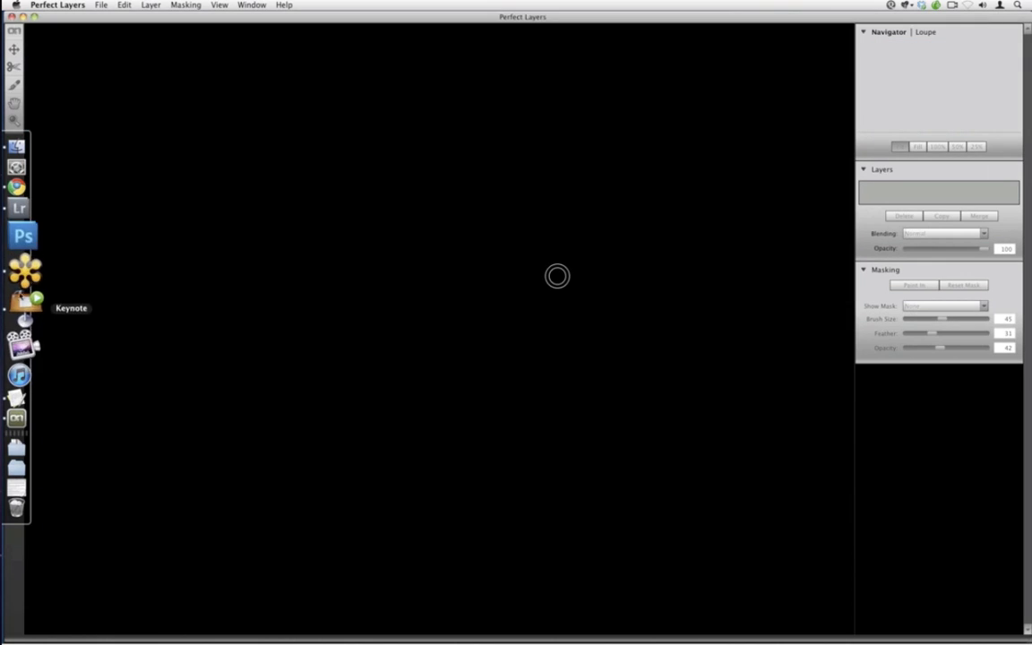
pyautogui.click(19, 250)
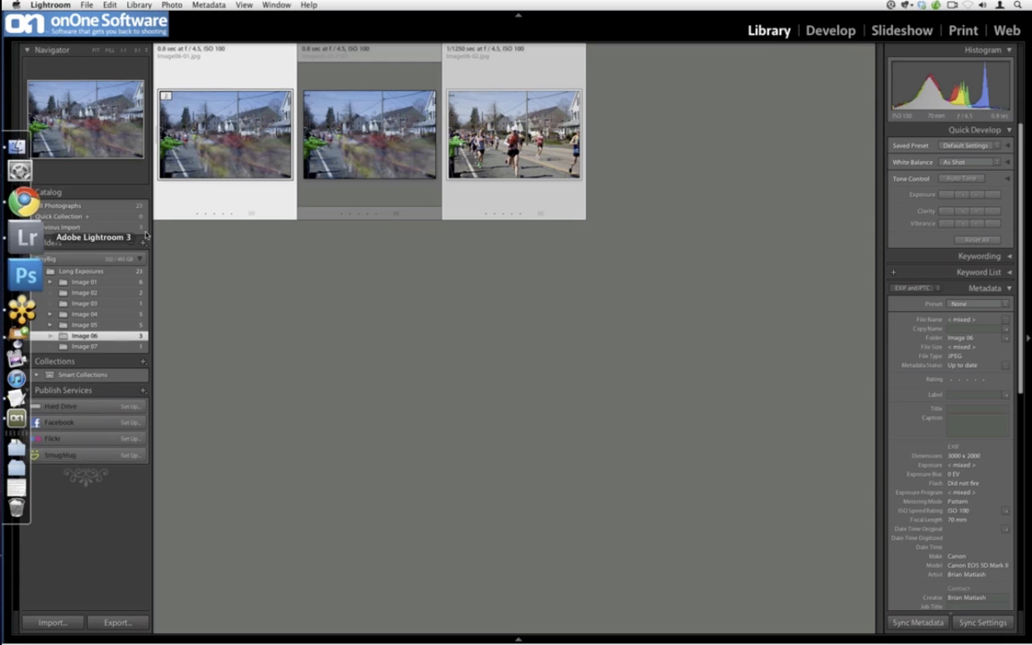
pyautogui.click(403, 153)
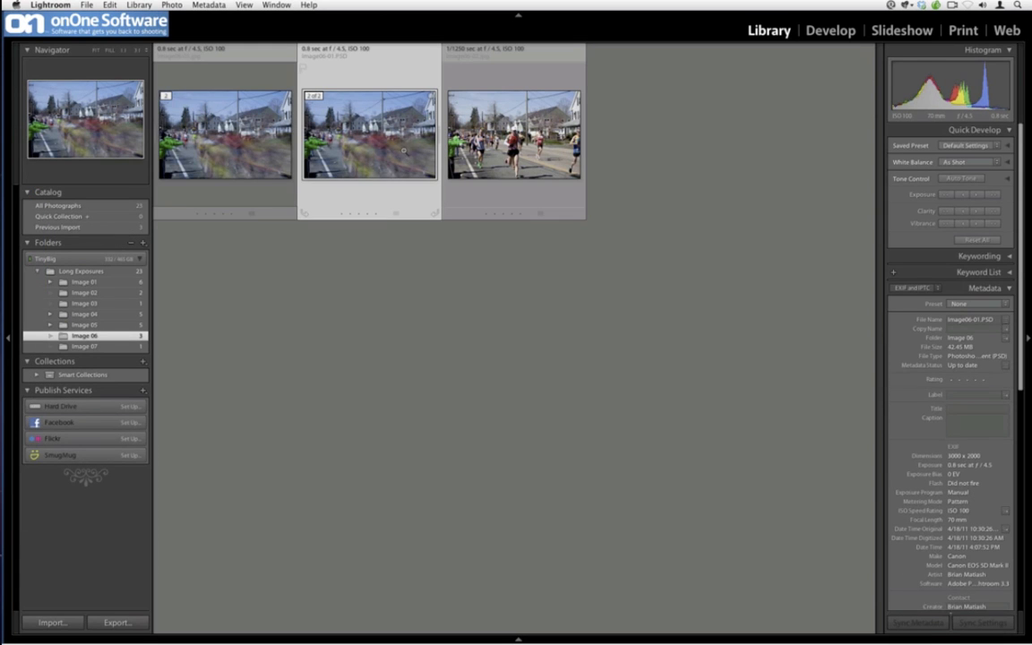
pyautogui.doubleClick(403, 151)
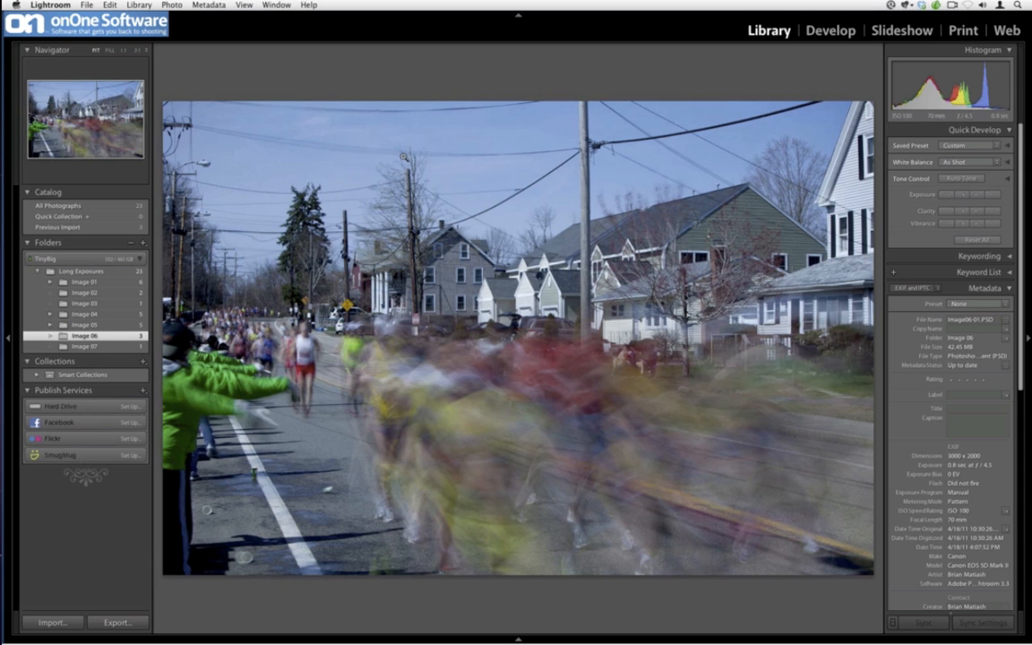
pyautogui.doubleClick(403, 160)
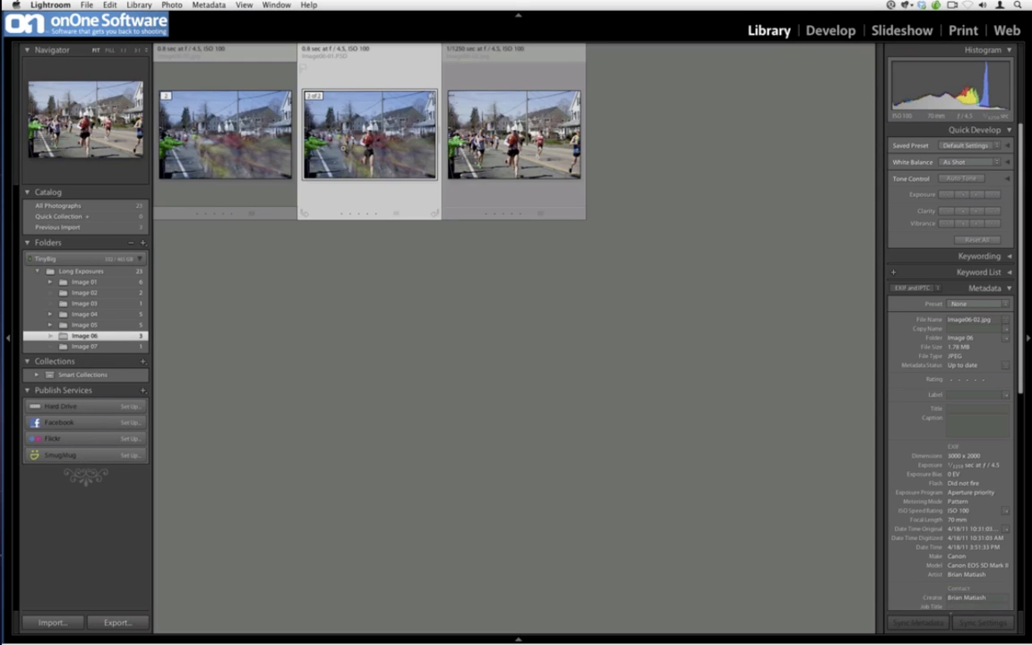
pyautogui.doubleClick(309, 136)
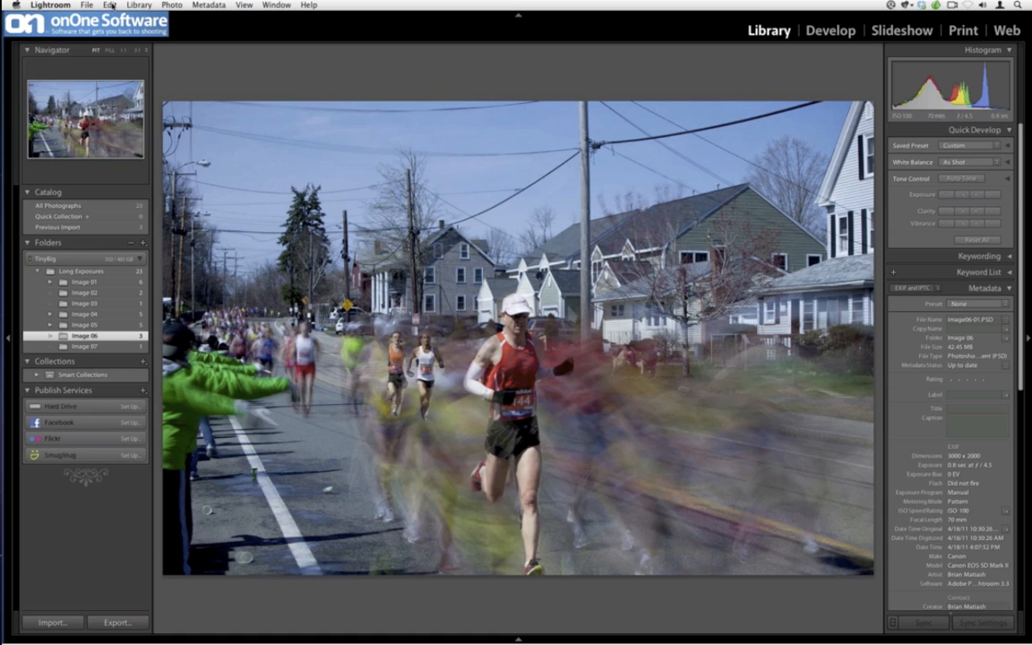
# Open the original layered PSD for editing in Adobe Photoshop CS5
pyautogui.click(87, 4)
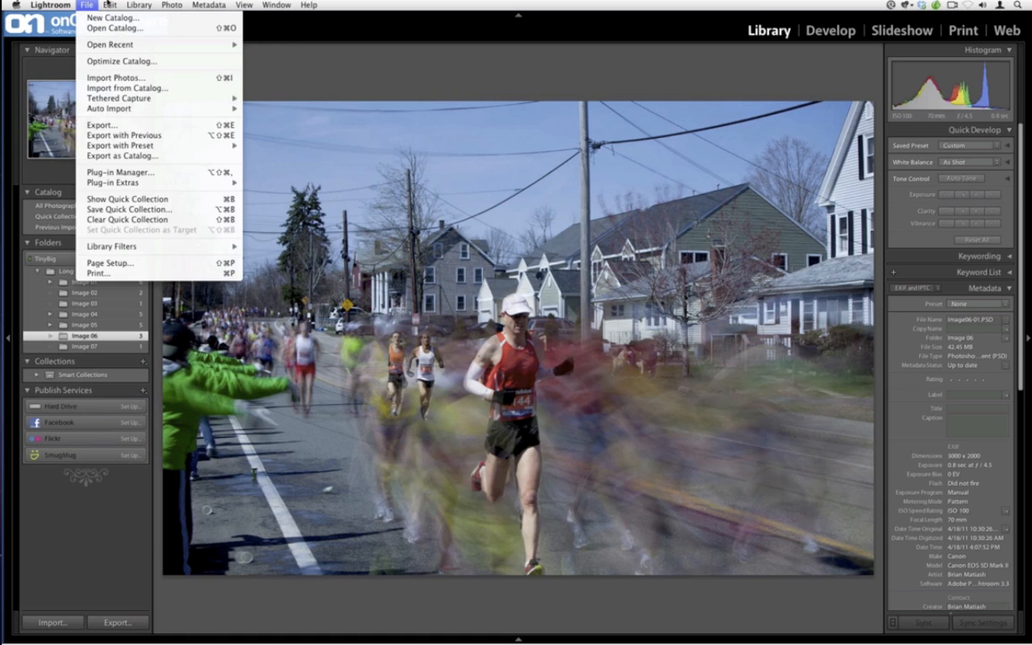
pyautogui.rightClick(399, 263)
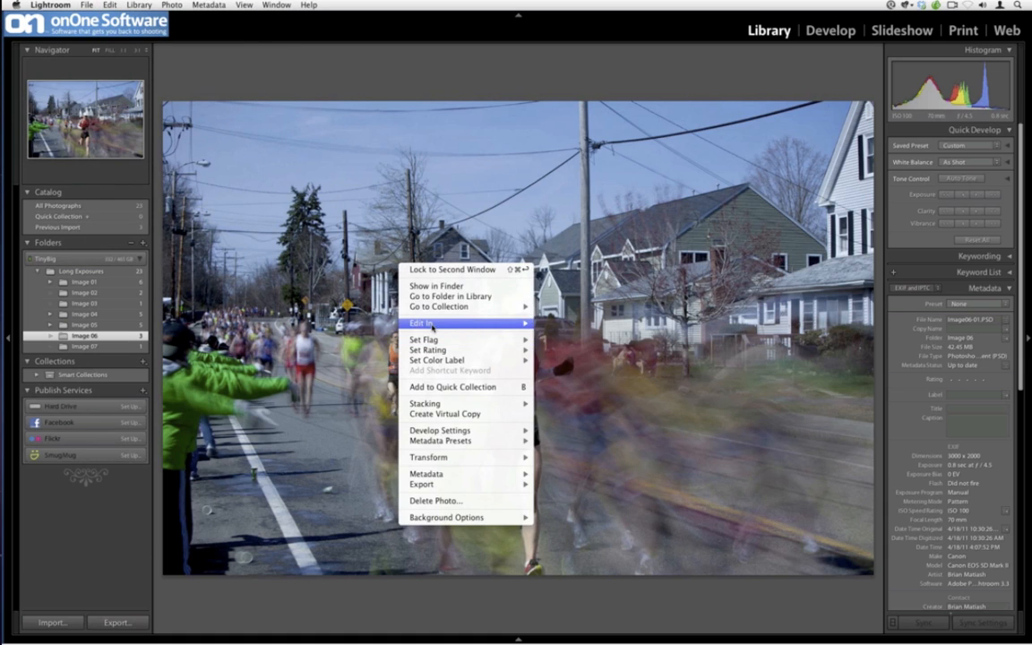
pyautogui.moveTo(456, 323)
pyautogui.click(581, 329)
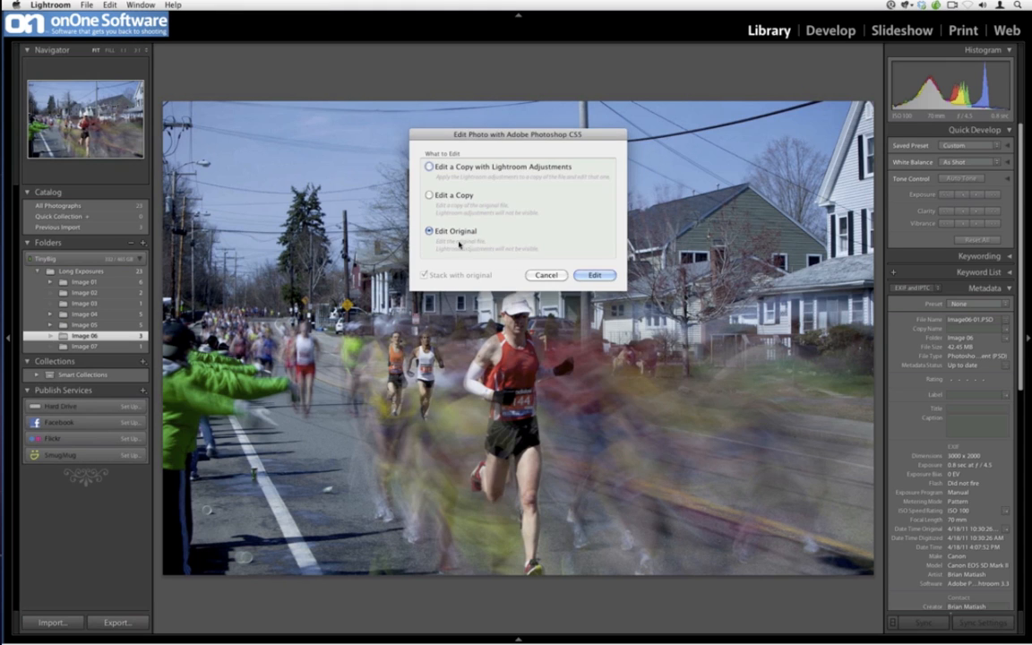
pyautogui.click(583, 274)
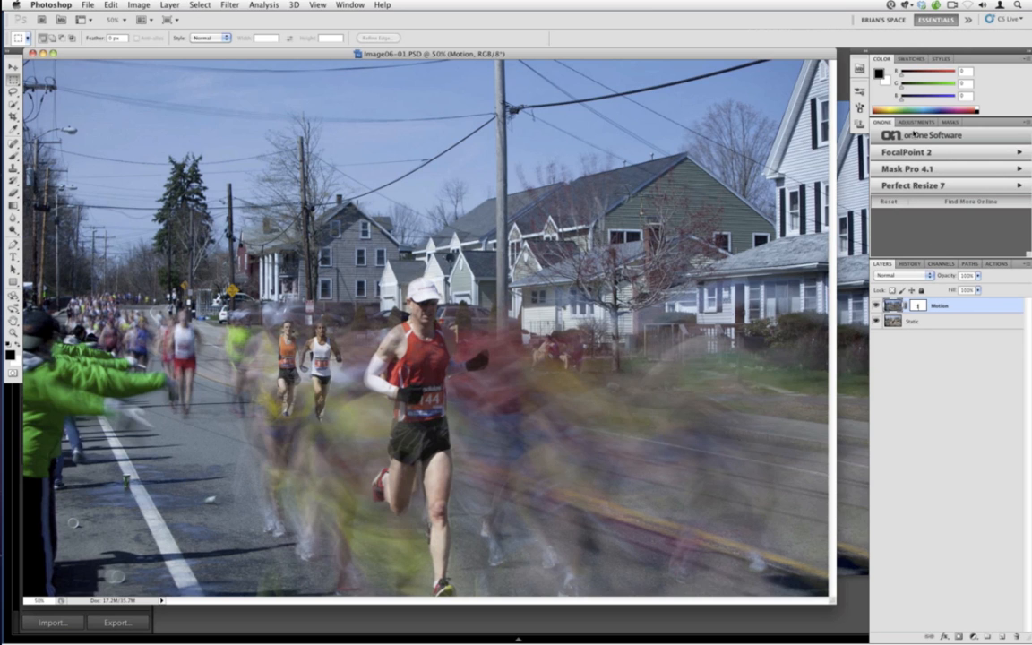
# Launch PhotoTools 2.6 from the onOne Software panel
pyautogui.click(918, 123)
pyautogui.click(888, 123)
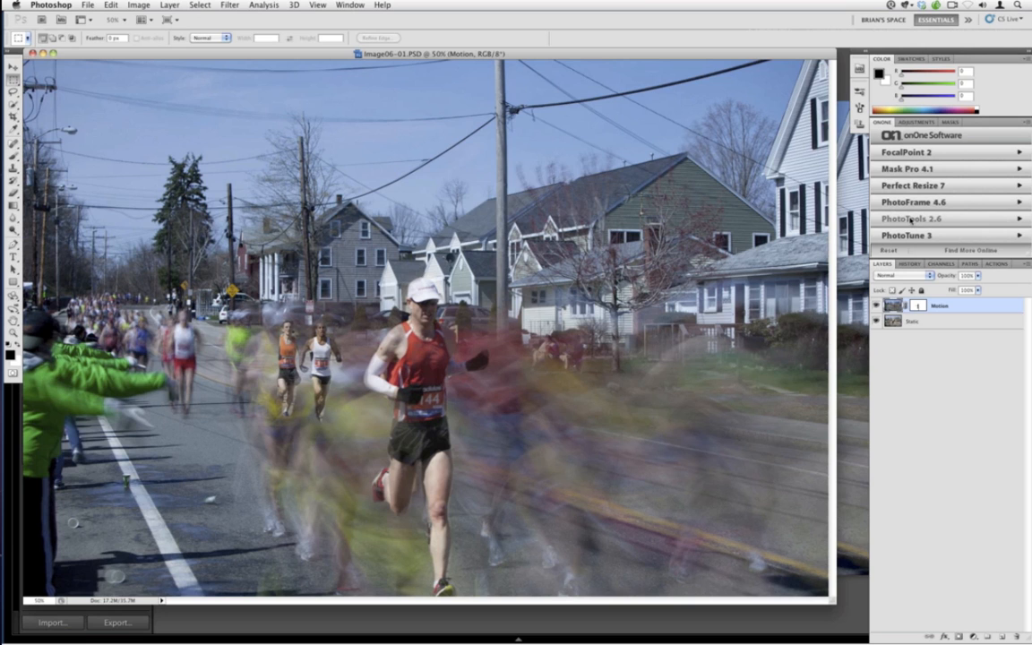
pyautogui.click(910, 219)
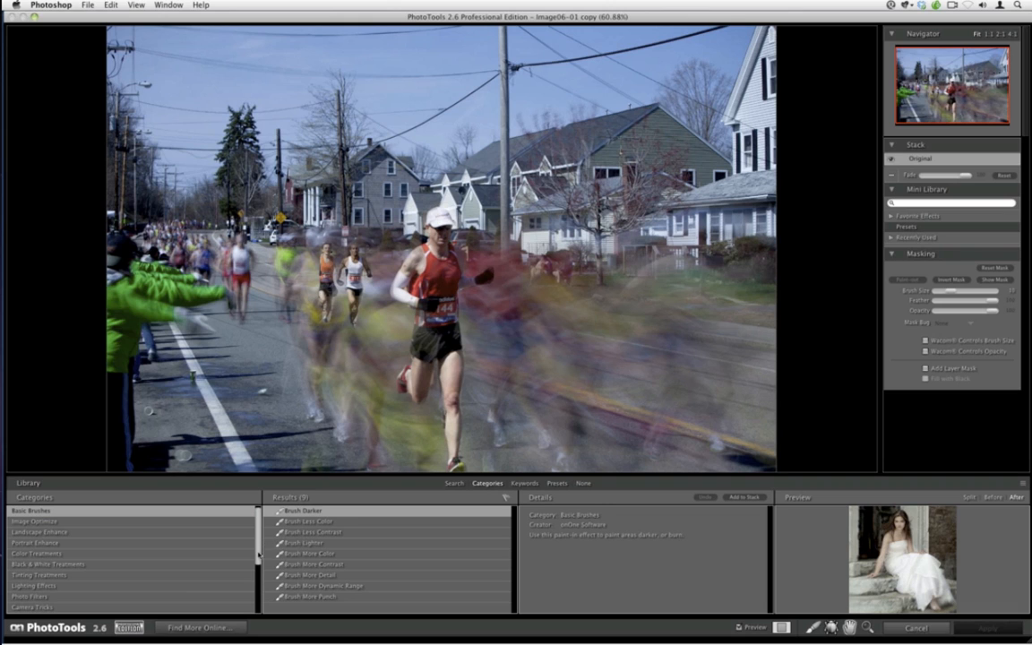
# Apply the Daily Multi-Vitamins A2 effect from the Image Optimize category
pyautogui.click(62, 524)
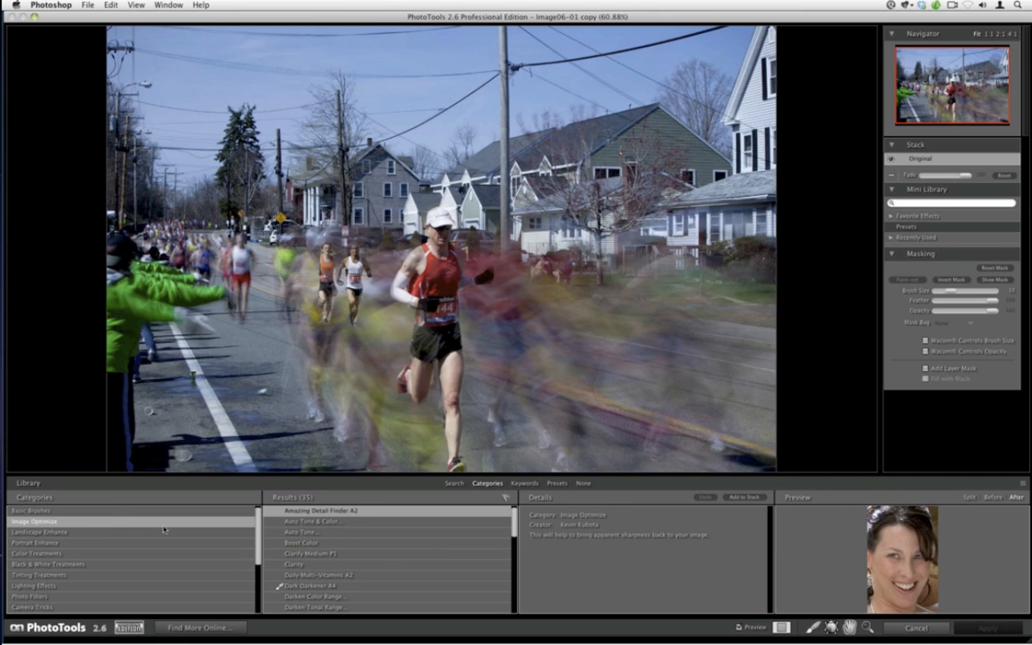
pyautogui.moveTo(513, 534); pyautogui.dragTo(513, 538)
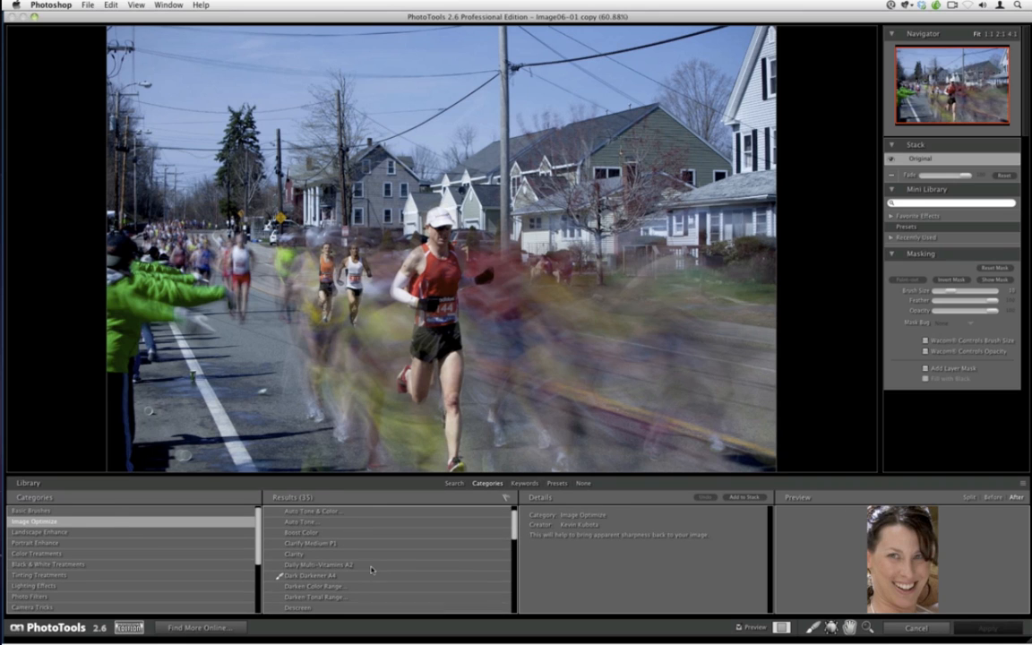
pyautogui.click(370, 565)
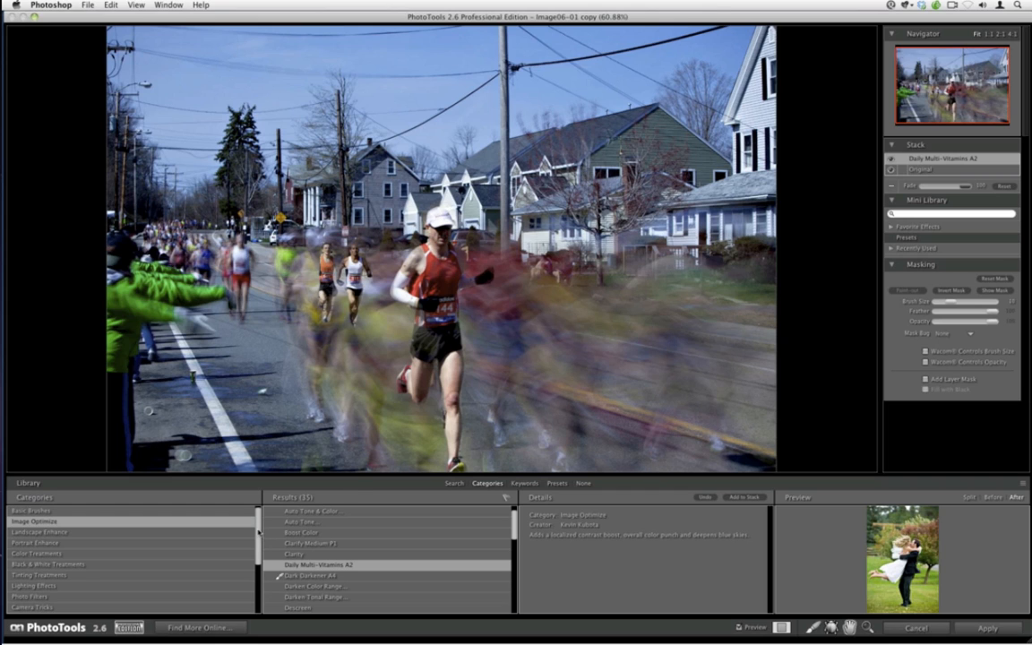
# Add the Brush Lighter and Brush Darker effects from the Basic Brushes category to the stack
pyautogui.moveTo(259, 533)
pyautogui.mouseDown()
pyautogui.moveTo(260, 552)
pyautogui.moveTo(274, 511)
pyautogui.mouseUp()
pyautogui.click(125, 510)
pyautogui.click(344, 542)
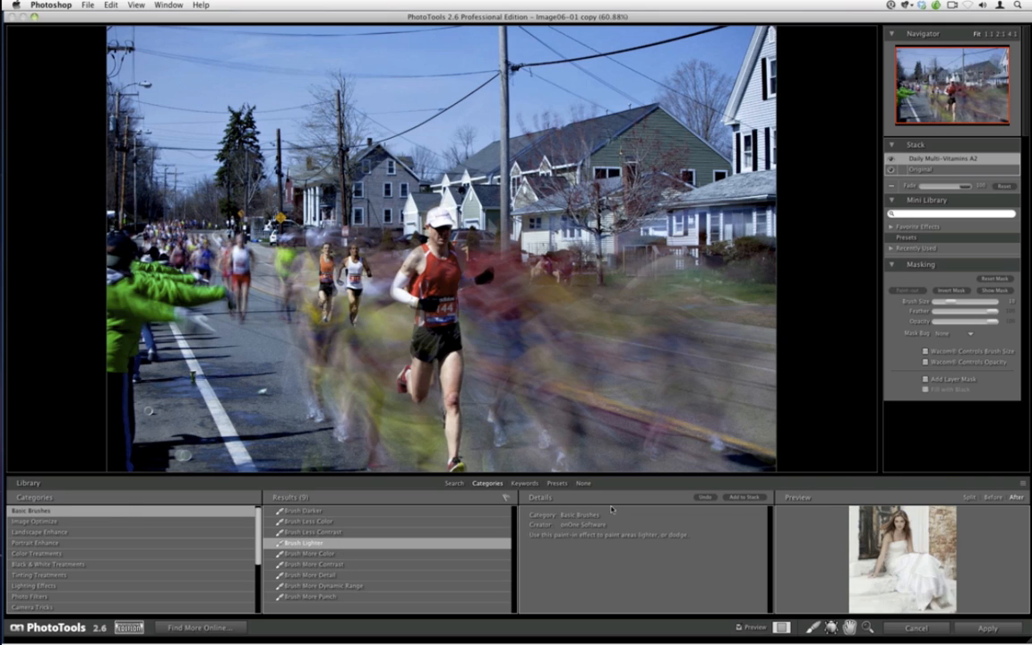
pyautogui.click(740, 498)
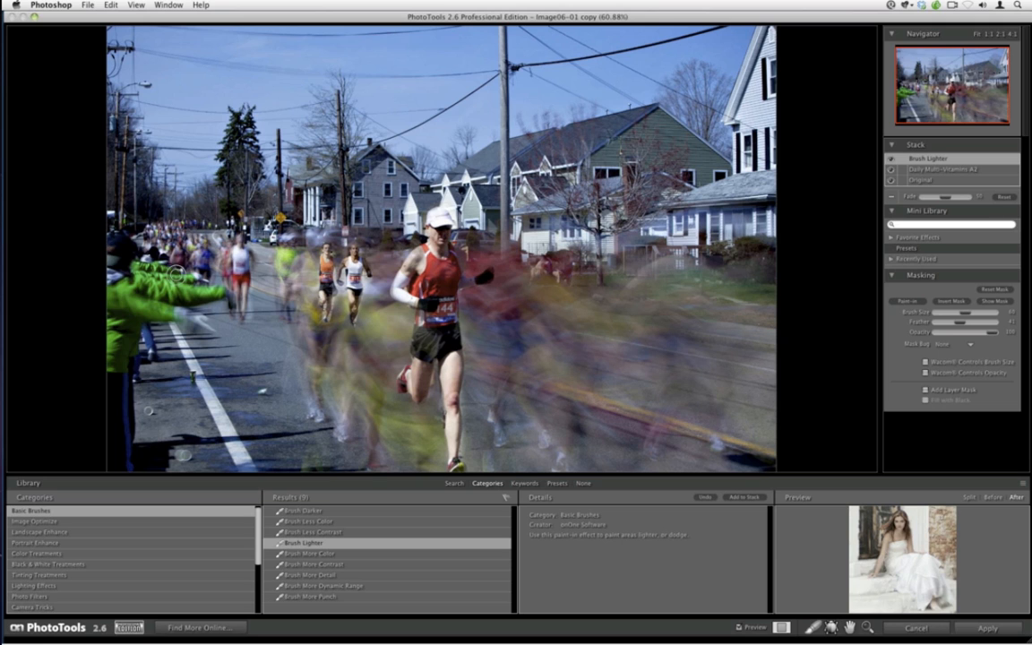
pyautogui.click(320, 512)
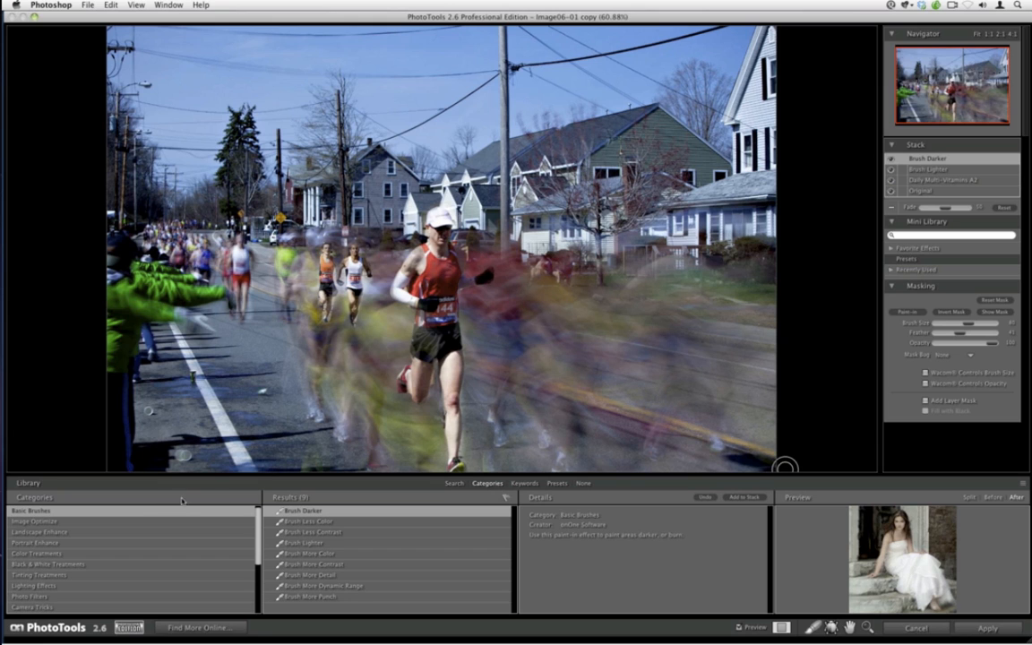
# Add the Local Contrast Boost effect from the Image Optimize category to the stack
pyautogui.click(90, 521)
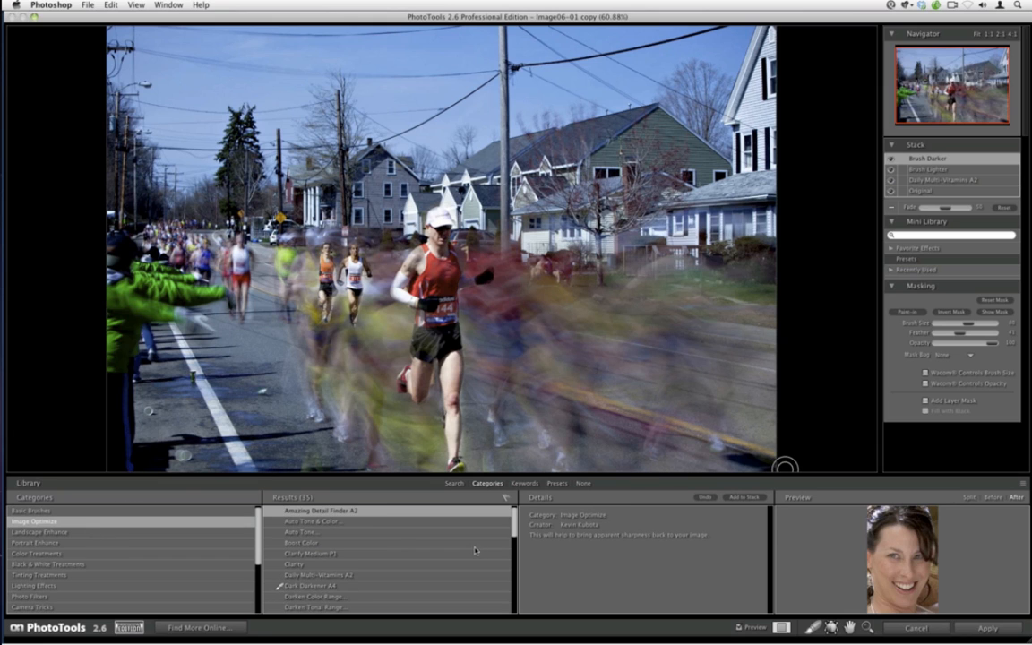
pyautogui.moveTo(513, 526); pyautogui.dragTo(513, 562)
pyautogui.click(451, 590)
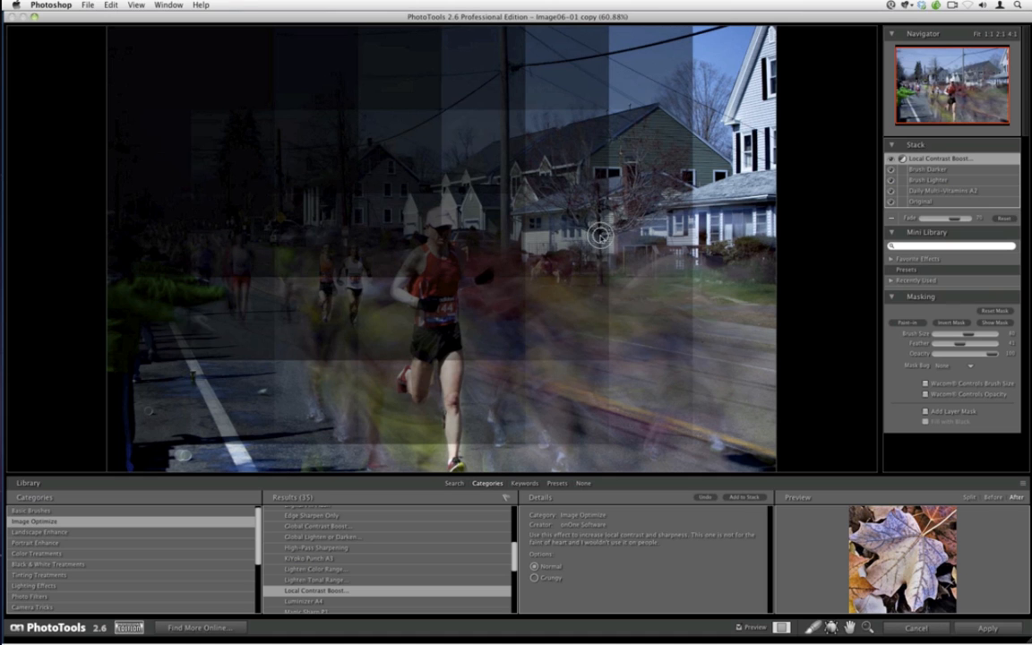
pyautogui.click(892, 219)
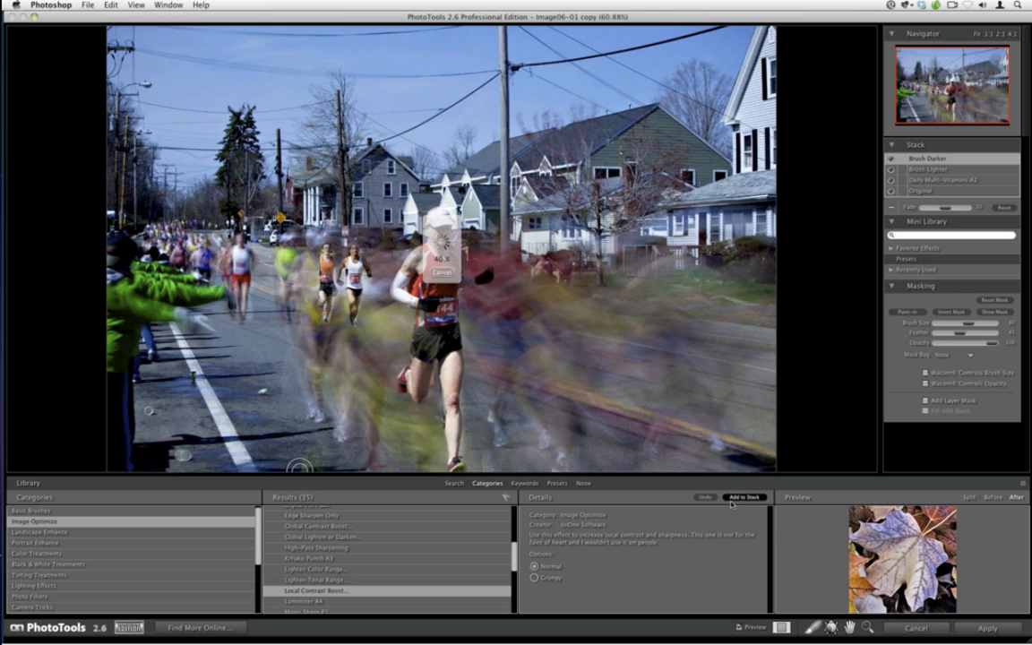
pyautogui.click(732, 500)
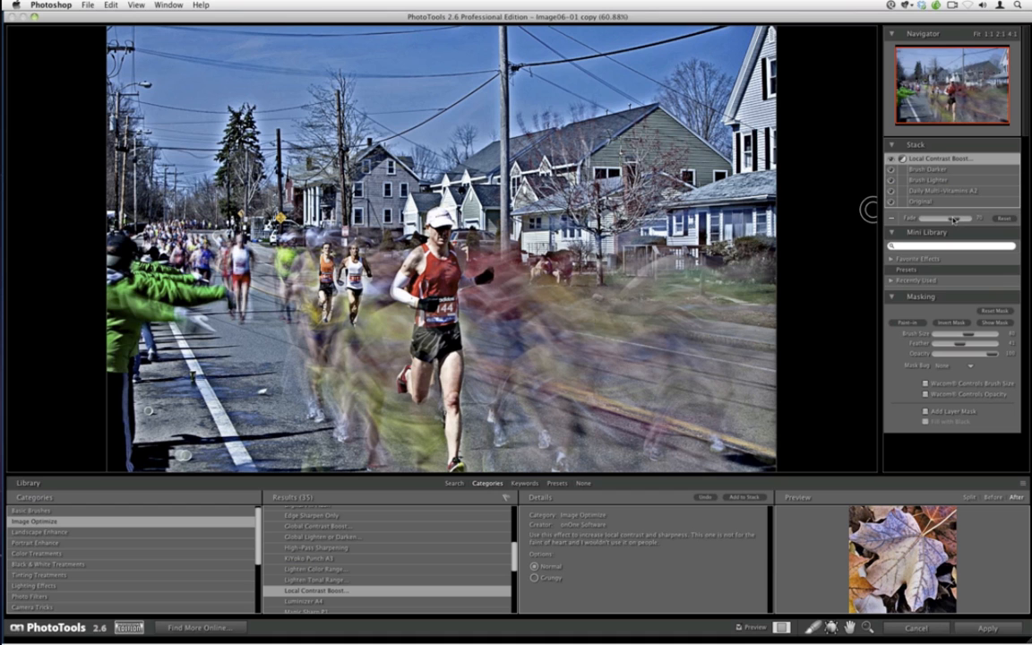
# Lower the Local Contrast Boost's fade and apply the PhotoTools effects to the image
pyautogui.moveTo(954, 218); pyautogui.dragTo(927, 220)
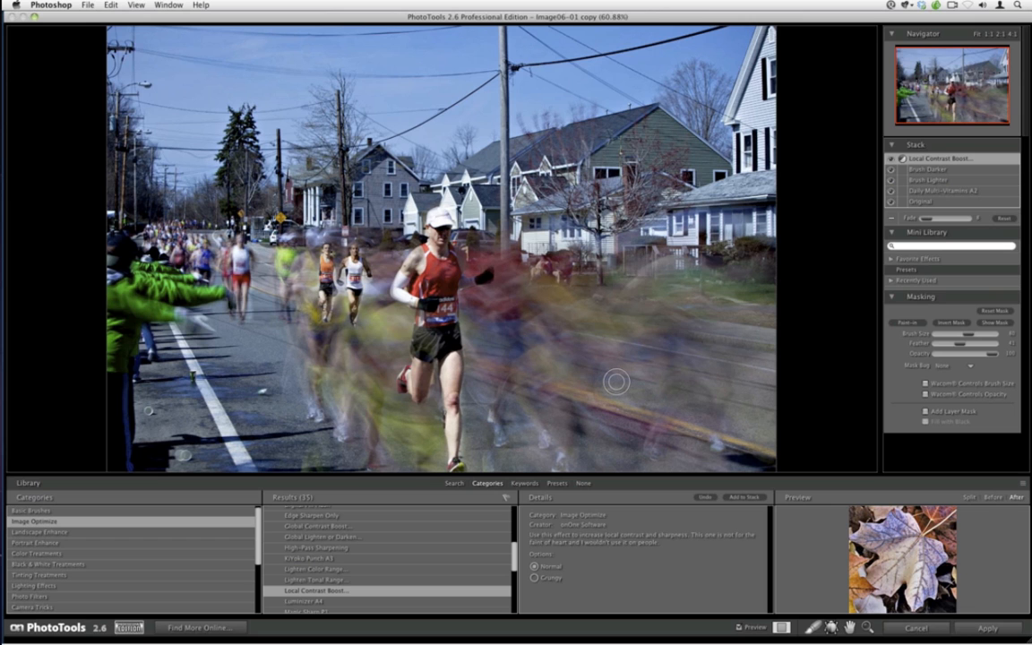
pyautogui.click(986, 628)
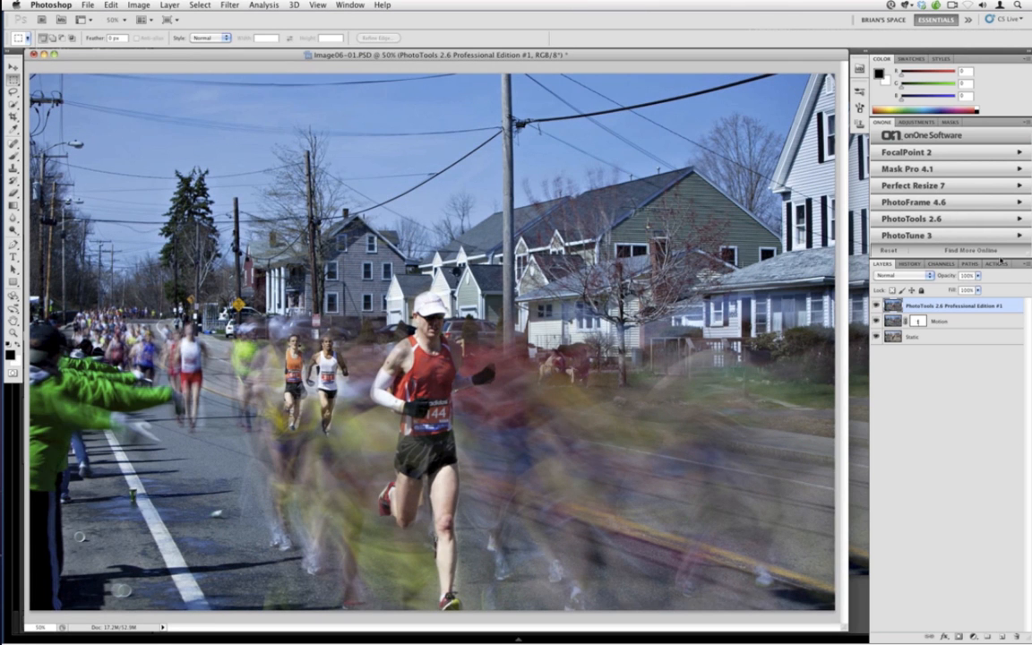
# Open FocalPoint 2 on the image and switch the focus bug to a Planar shape, rotating and stretching it vertically over the lead runner
pyautogui.click(922, 154)
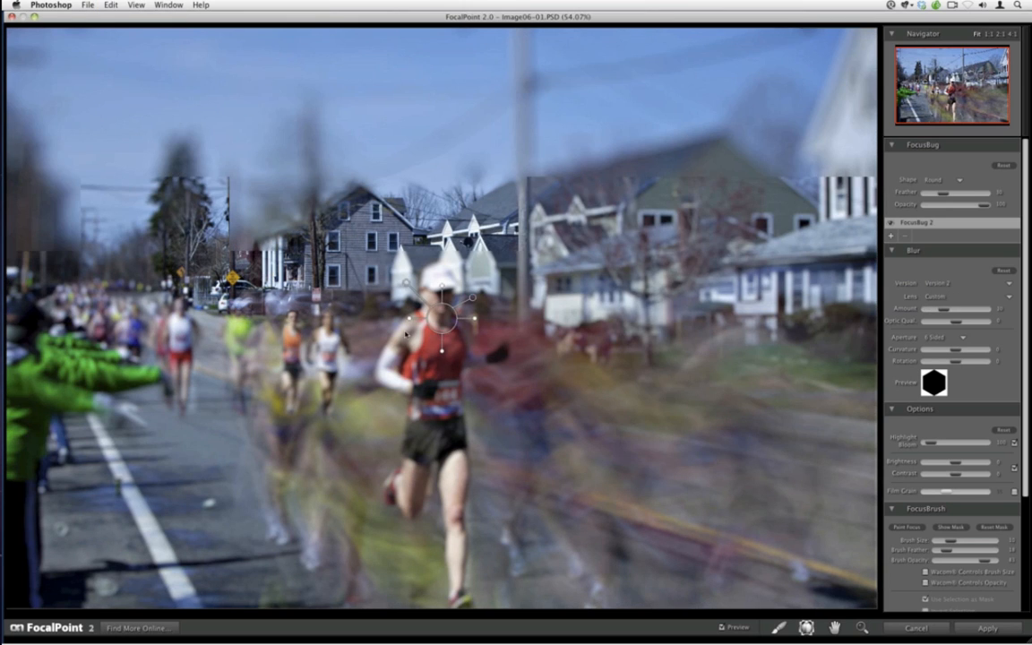
pyautogui.click(444, 316)
pyautogui.click(937, 180)
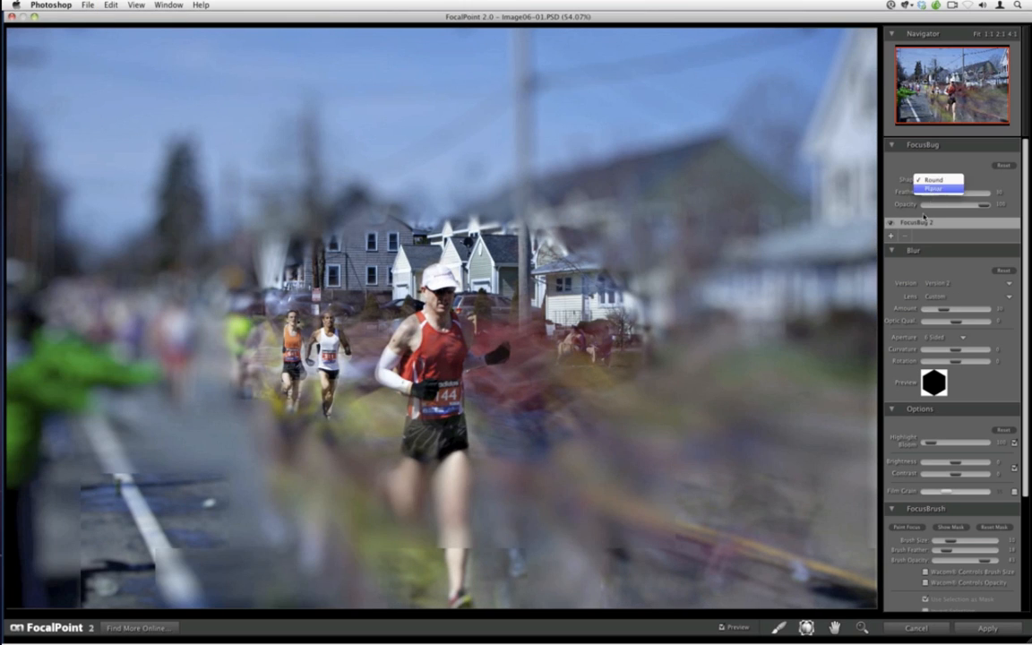
pyautogui.click(933, 191)
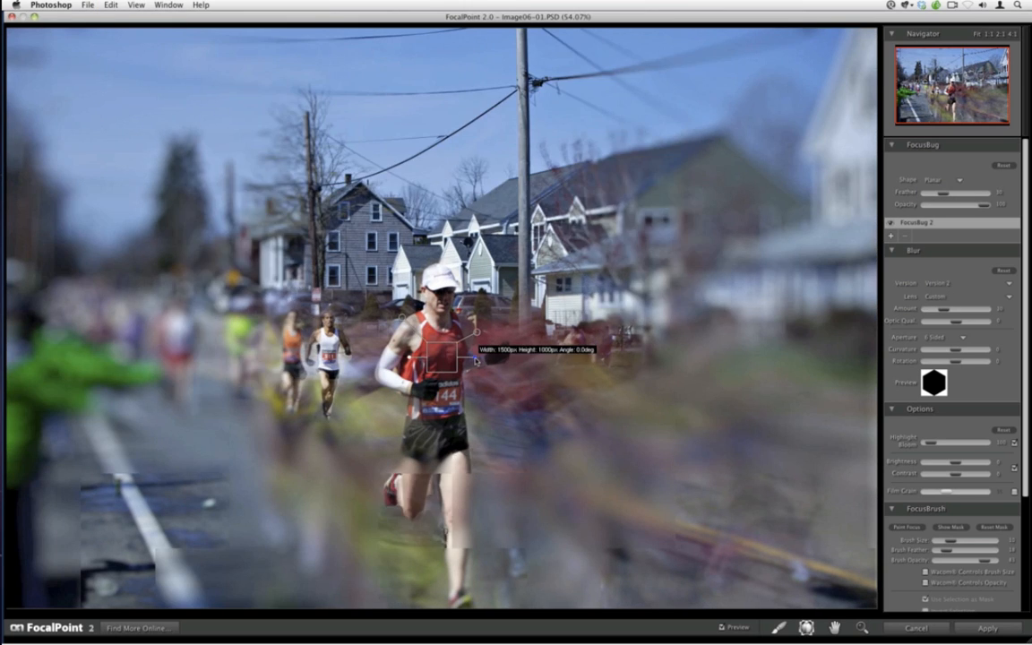
pyautogui.moveTo(476, 360); pyautogui.dragTo(447, 432)
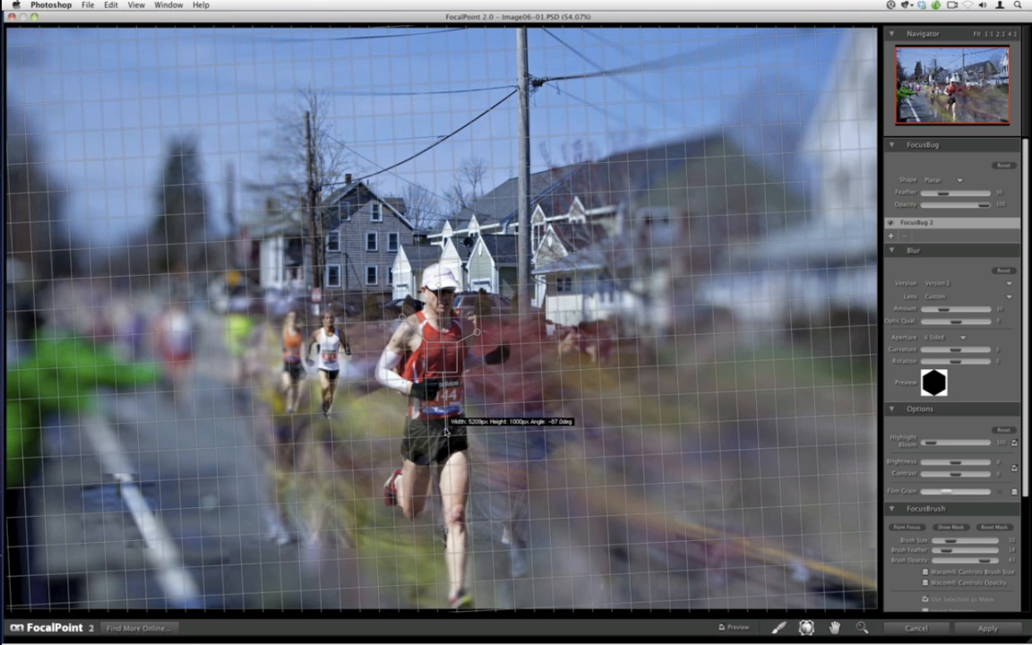
pyautogui.moveTo(442, 344); pyautogui.dragTo(442, 522)
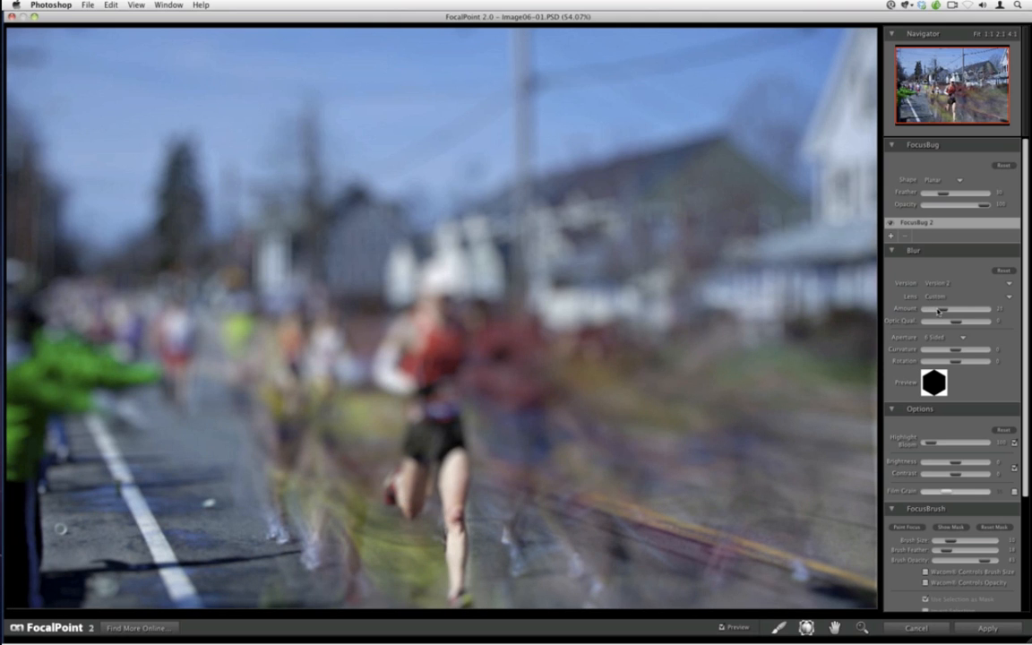
# Lower the blur amount and paint focus onto the lead runner with an enlarged focus brush, then cancel FocalPoint and the save prompt
pyautogui.moveTo(937, 311); pyautogui.dragTo(929, 311)
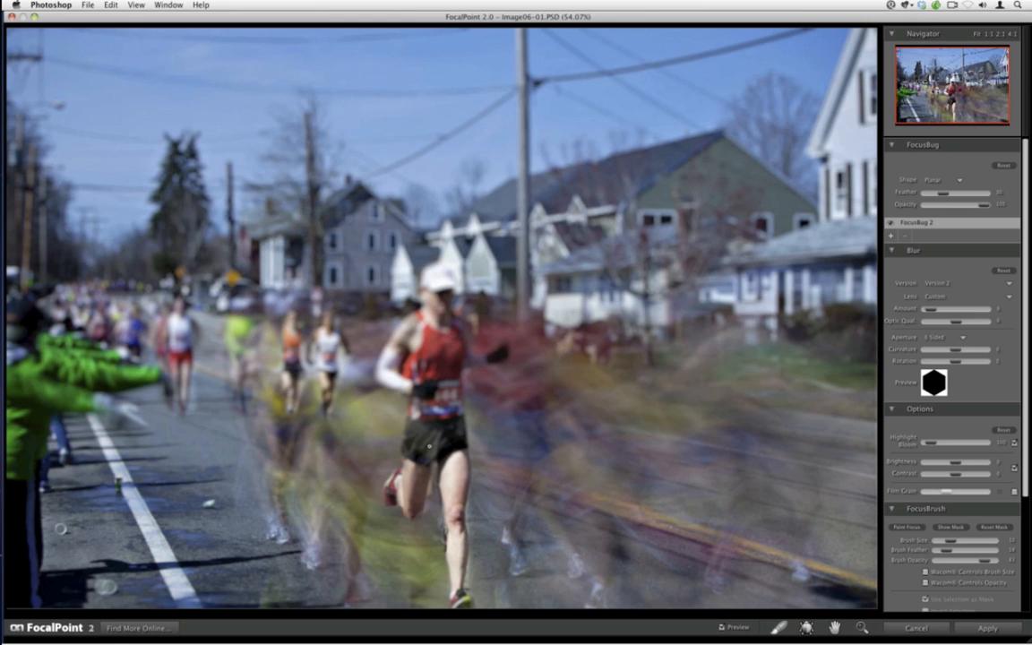
pyautogui.press(']')
pyautogui.moveTo(444, 306)
pyautogui.mouseDown()
pyautogui.moveTo(443, 285)
pyautogui.moveTo(442, 306)
pyautogui.moveTo(433, 285)
pyautogui.mouseUp()
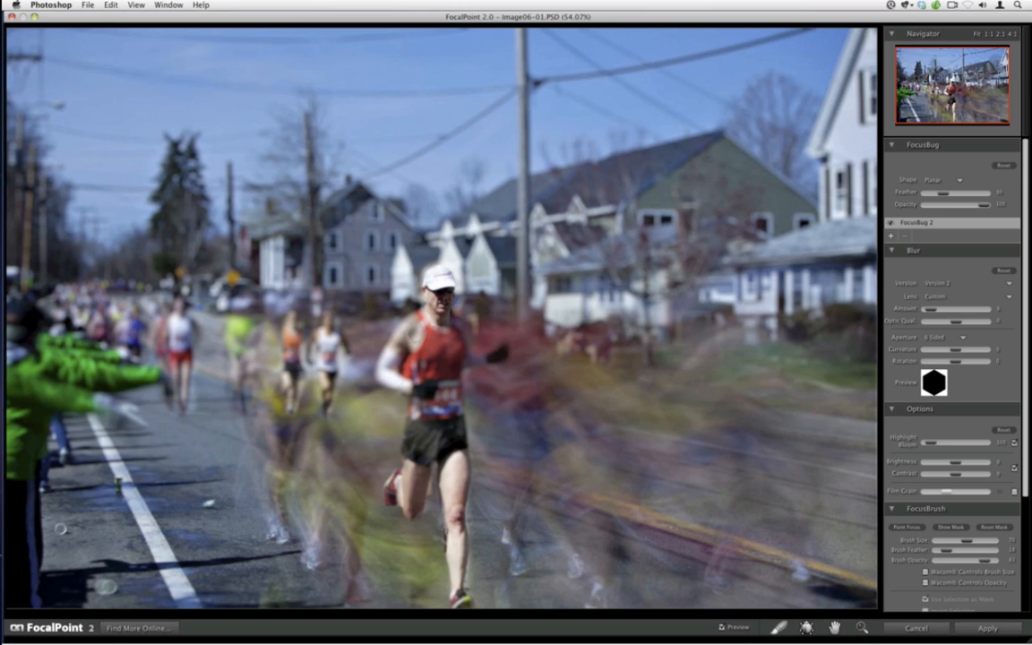
pyautogui.moveTo(427, 335)
pyautogui.mouseDown()
pyautogui.moveTo(399, 356)
pyautogui.moveTo(426, 383)
pyautogui.mouseUp()
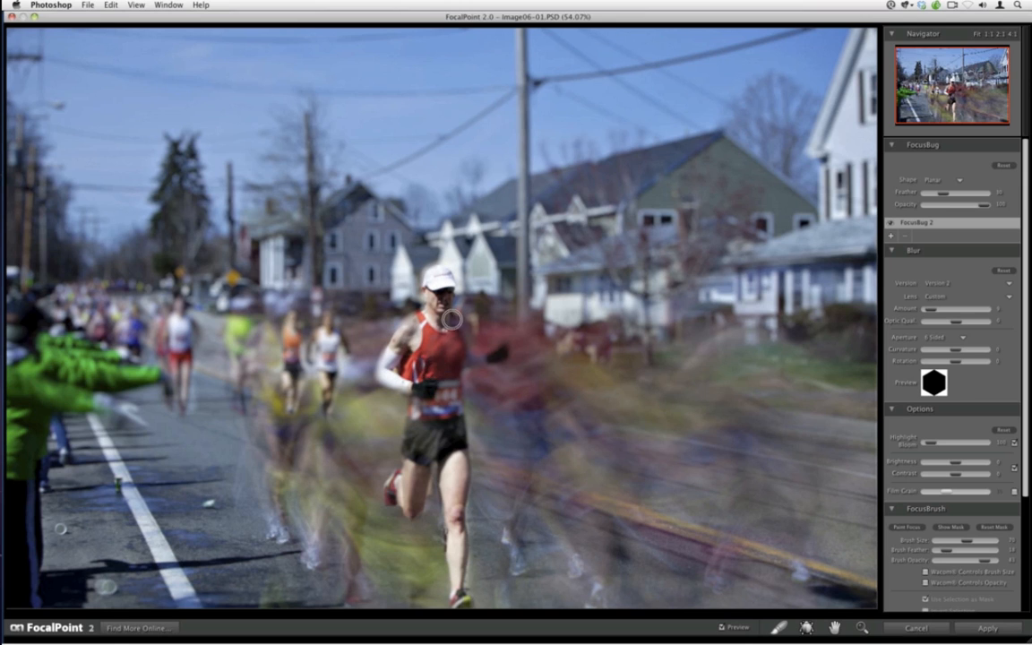
pyautogui.moveTo(452, 319)
pyautogui.mouseDown()
pyautogui.moveTo(429, 421)
pyautogui.moveTo(422, 394)
pyautogui.moveTo(428, 426)
pyautogui.moveTo(452, 457)
pyautogui.moveTo(451, 349)
pyautogui.moveTo(465, 344)
pyautogui.moveTo(459, 338)
pyautogui.moveTo(480, 357)
pyautogui.moveTo(497, 356)
pyautogui.moveTo(467, 419)
pyautogui.moveTo(498, 352)
pyautogui.moveTo(474, 353)
pyautogui.moveTo(476, 328)
pyautogui.moveTo(449, 406)
pyautogui.moveTo(463, 345)
pyautogui.moveTo(448, 375)
pyautogui.moveTo(462, 597)
pyautogui.moveTo(422, 500)
pyautogui.moveTo(422, 449)
pyautogui.moveTo(413, 503)
pyautogui.moveTo(391, 481)
pyautogui.moveTo(391, 518)
pyautogui.moveTo(392, 488)
pyautogui.moveTo(415, 456)
pyautogui.moveTo(421, 391)
pyautogui.moveTo(382, 351)
pyautogui.moveTo(422, 405)
pyautogui.moveTo(381, 365)
pyautogui.moveTo(398, 329)
pyautogui.moveTo(441, 296)
pyautogui.moveTo(429, 350)
pyautogui.moveTo(439, 278)
pyautogui.moveTo(471, 359)
pyautogui.moveTo(505, 349)
pyautogui.moveTo(456, 446)
pyautogui.moveTo(476, 381)
pyautogui.moveTo(460, 455)
pyautogui.moveTo(458, 586)
pyautogui.mouseUp()
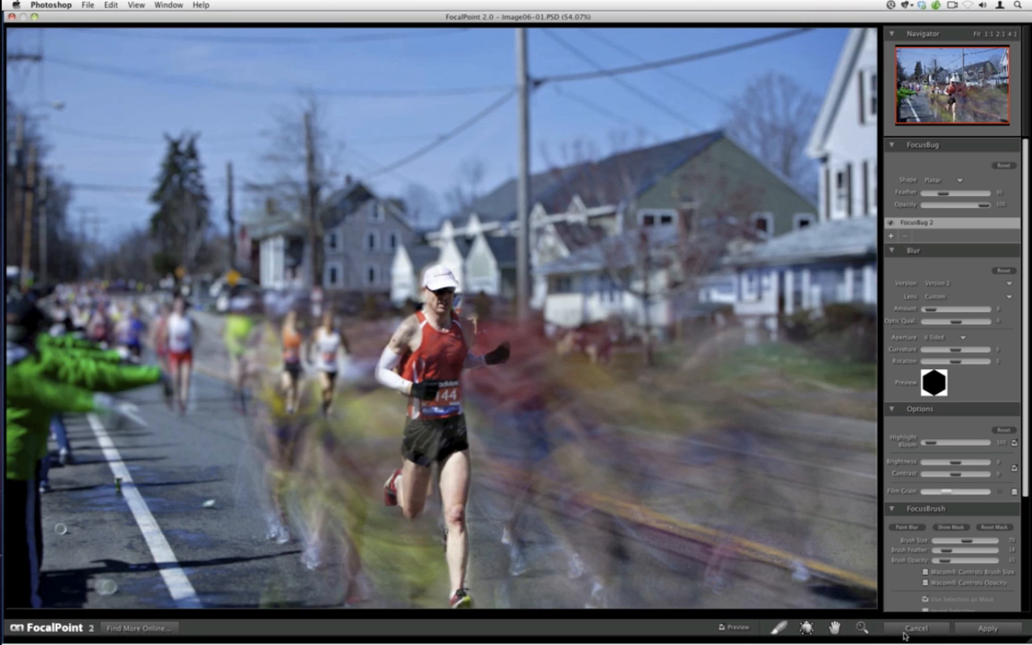
pyautogui.click(904, 633)
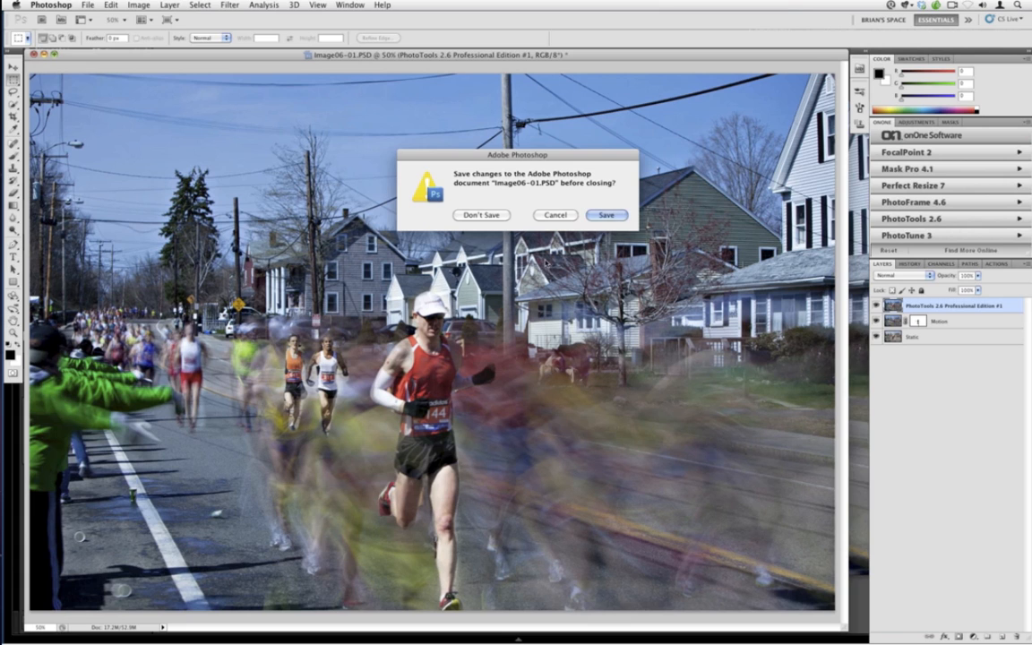
pyautogui.click(555, 215)
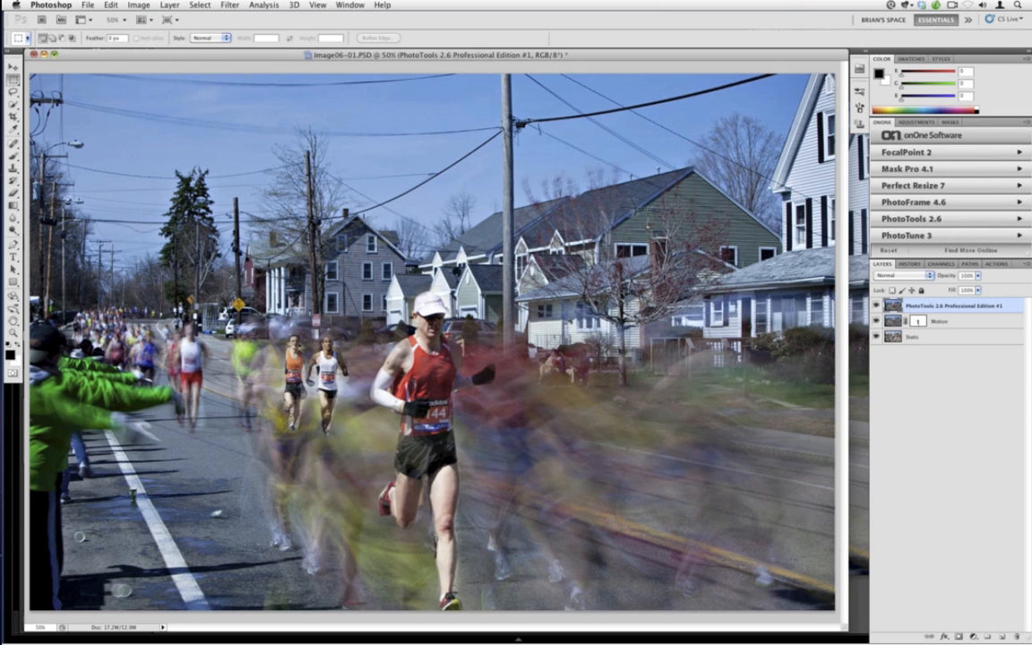
# Switch to Lightroom and view the long-exposure source photo and then the sharp source photo individually at full size
pyautogui.click(852, 437)
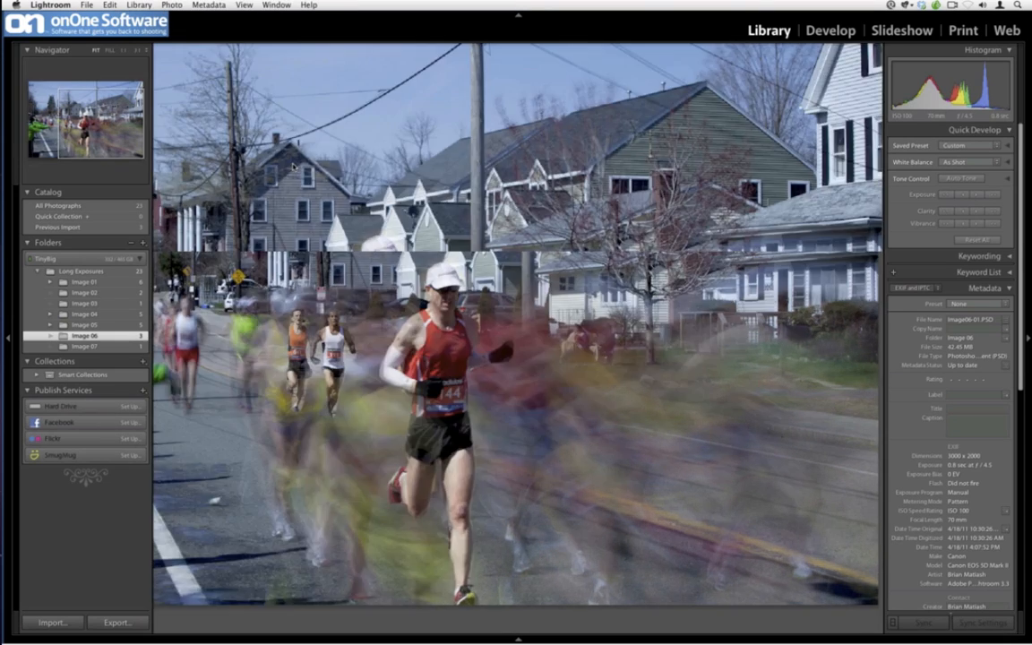
pyautogui.press('g')
pyautogui.click(249, 152)
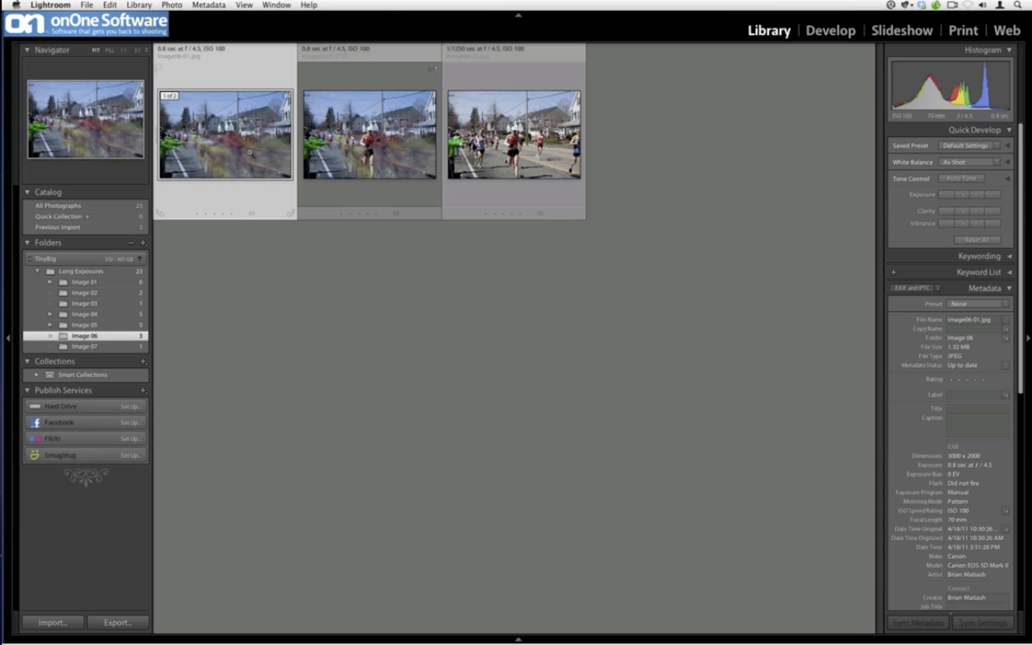
pyautogui.doubleClick(249, 152)
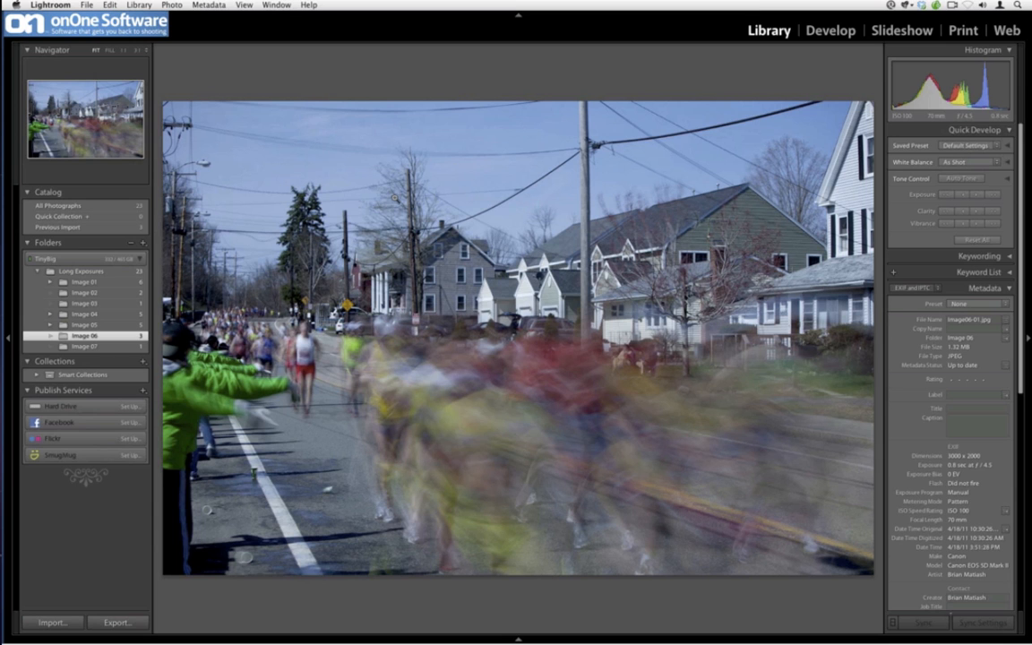
pyautogui.press('Right')
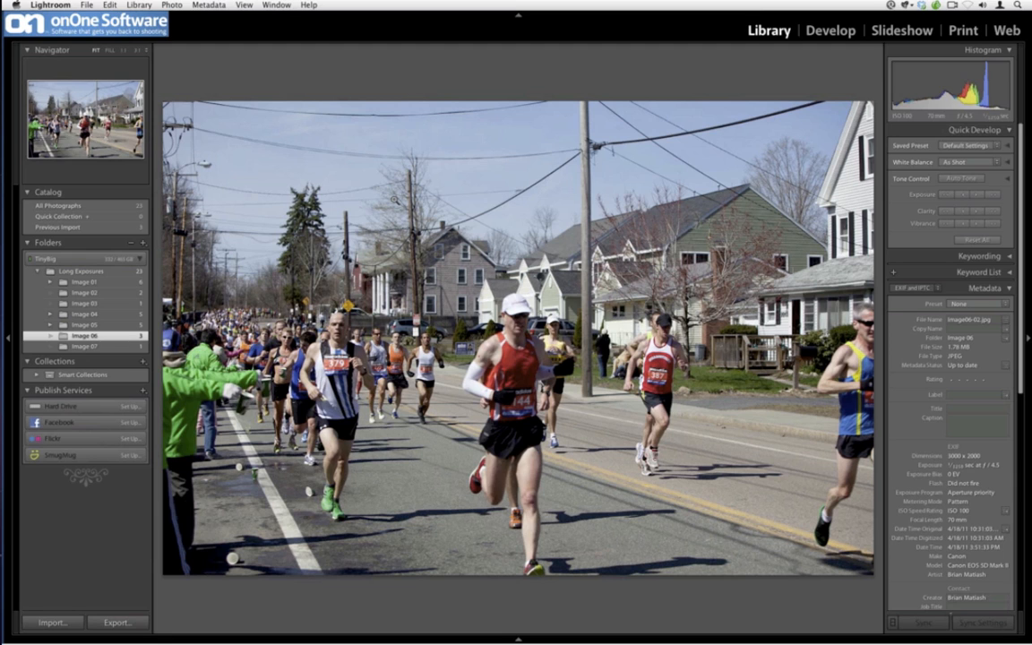
# Compare the long-exposure and sharp source photos side by side with panels hidden and lights out
pyautogui.press('g')
pyautogui.click(243, 154)
pyautogui.keyDown('super'); pyautogui.click(542, 162); pyautogui.keyUp('super')
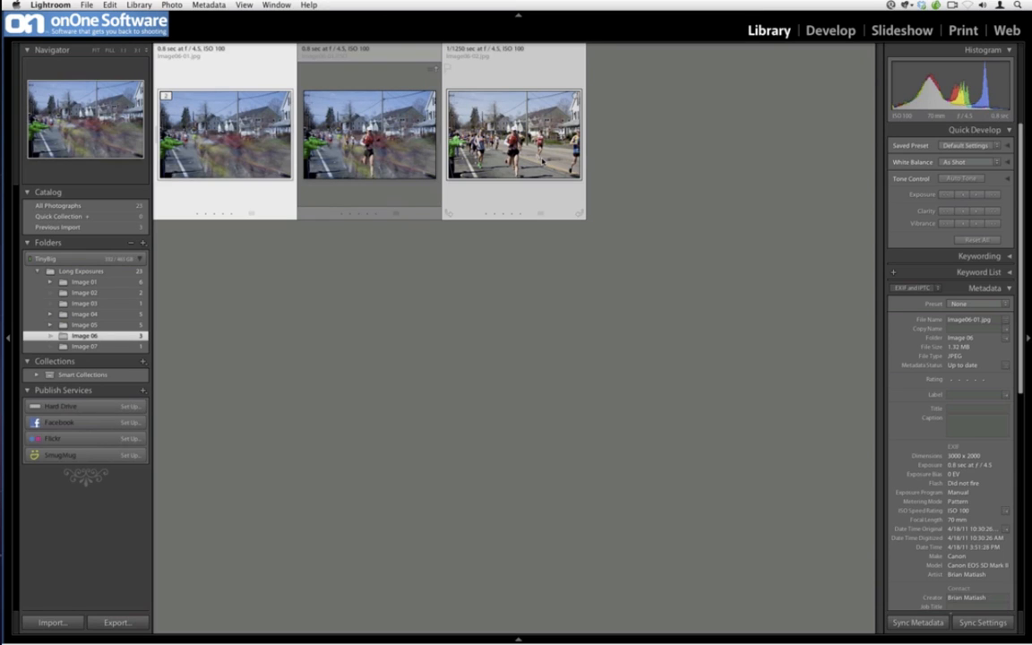
pyautogui.press('c')
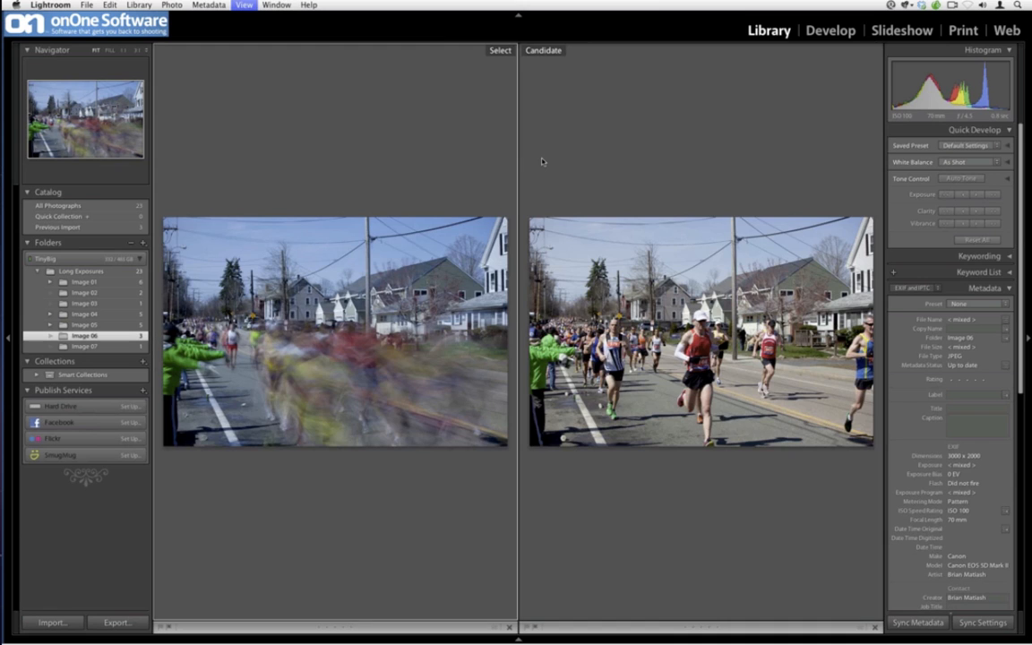
pyautogui.hotkey('shift', 'Tab')
pyautogui.press('l')
pyautogui.press('l')
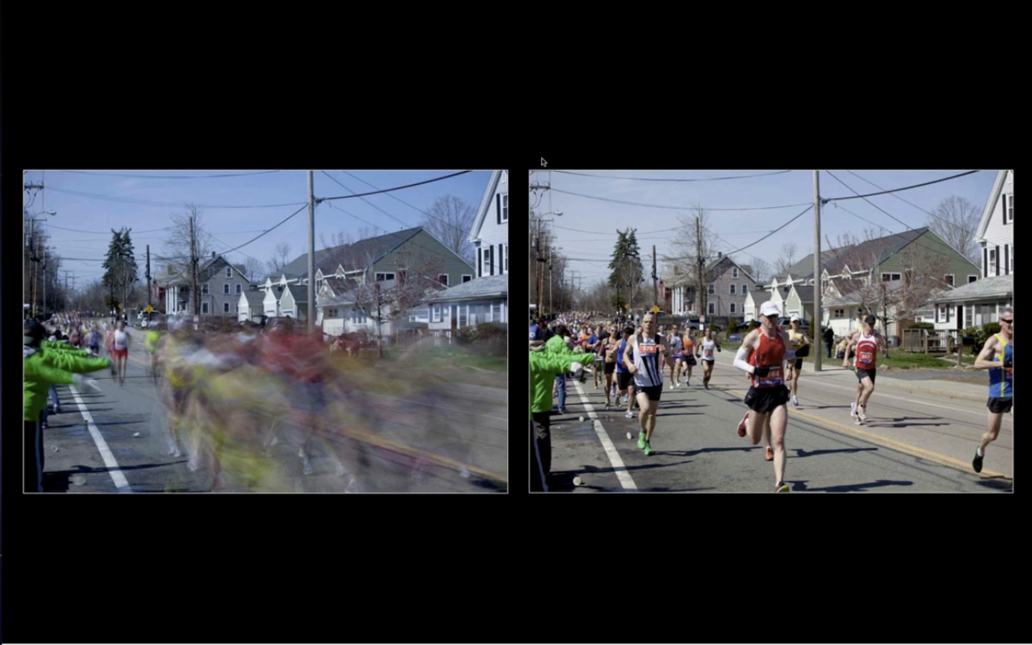
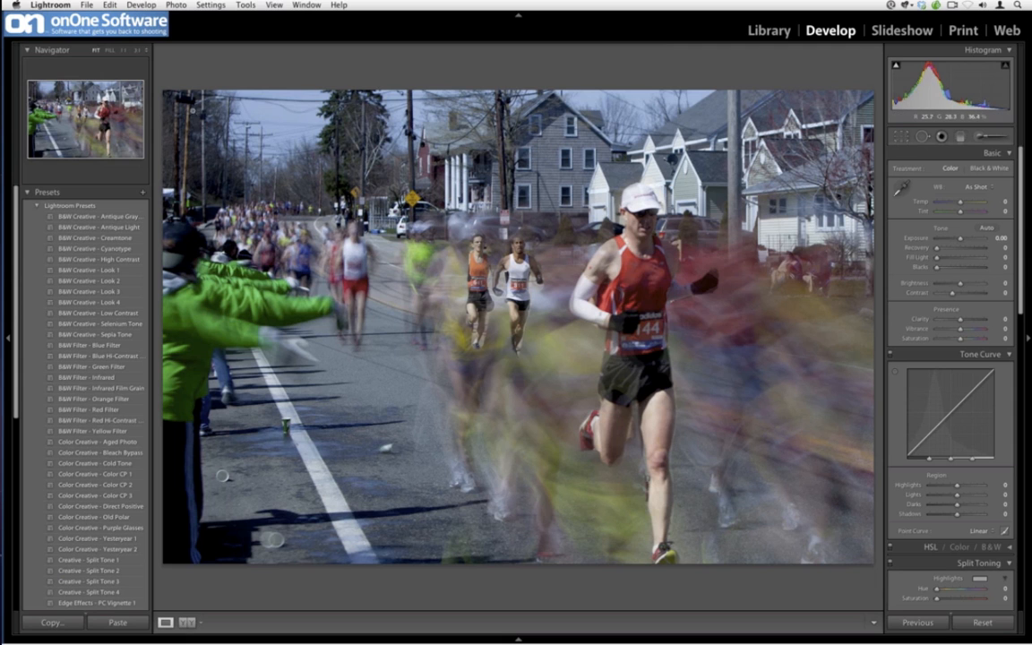
# Undo the last crop and open the Image 07 folder in the Library
pyautogui.hotkey('ctrl', 'z')
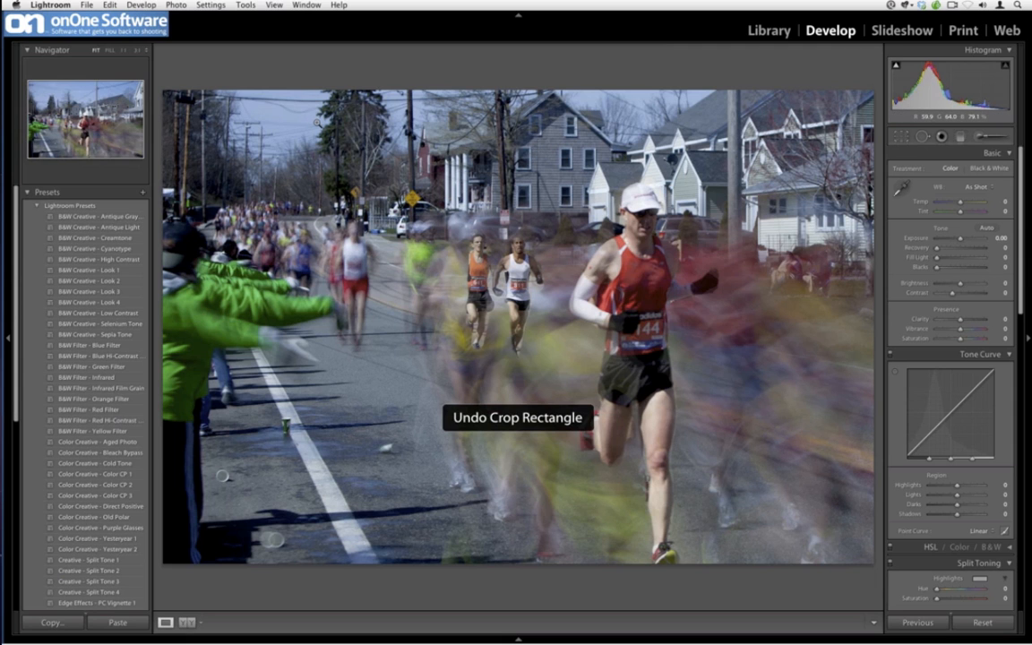
pyautogui.press('g')
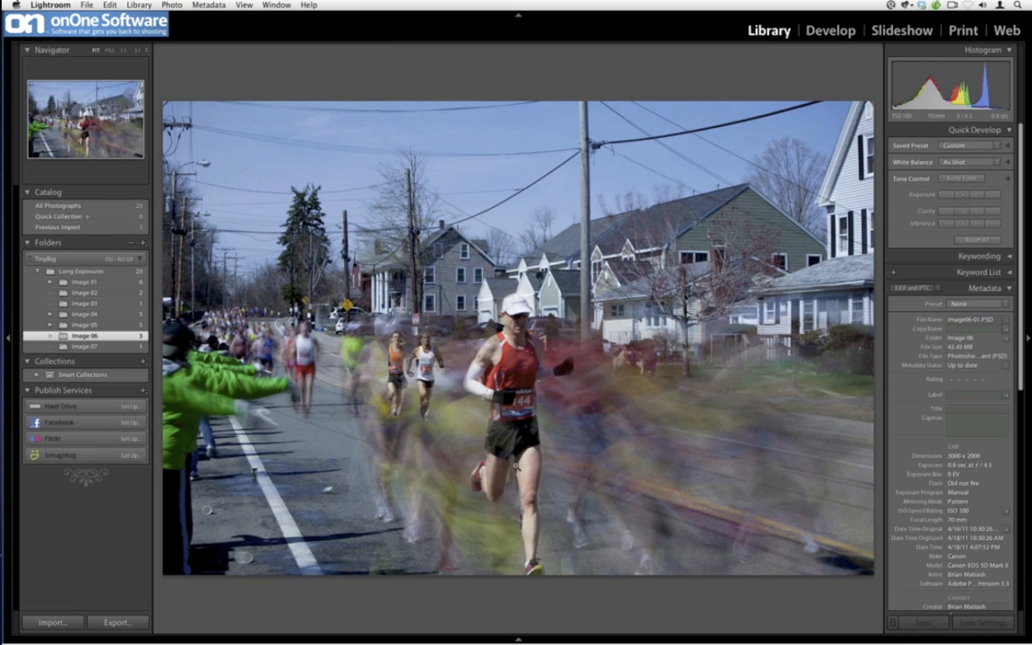
pyautogui.click(142, 346)
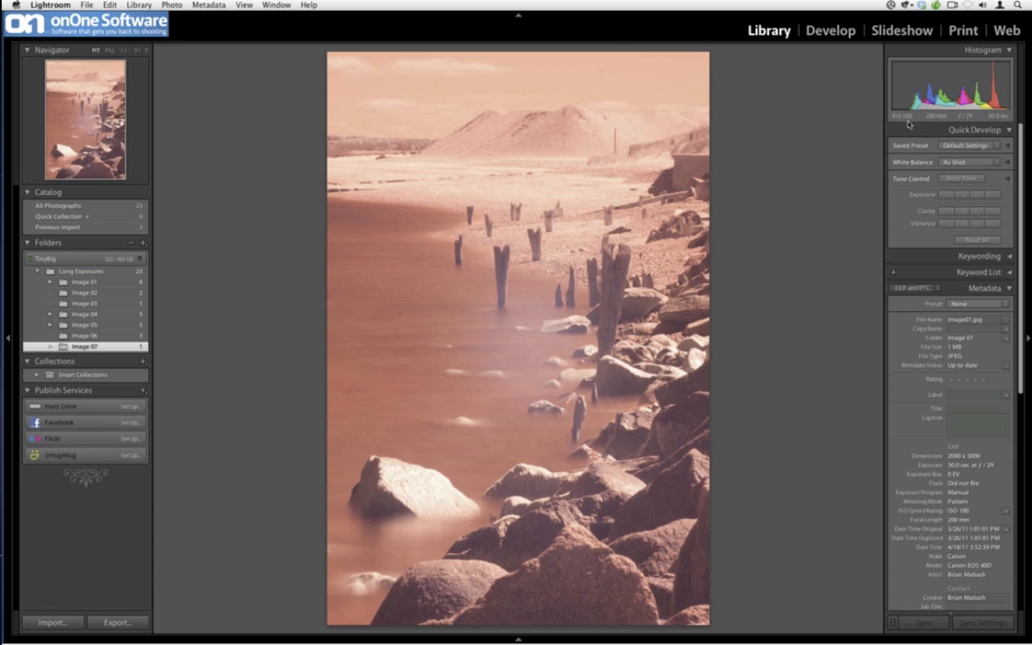
# Open the Image07 photo in Photoshop CS5 as a copy with Lightroom adjustments
pyautogui.rightClick(565, 297)
pyautogui.moveTo(685, 353)
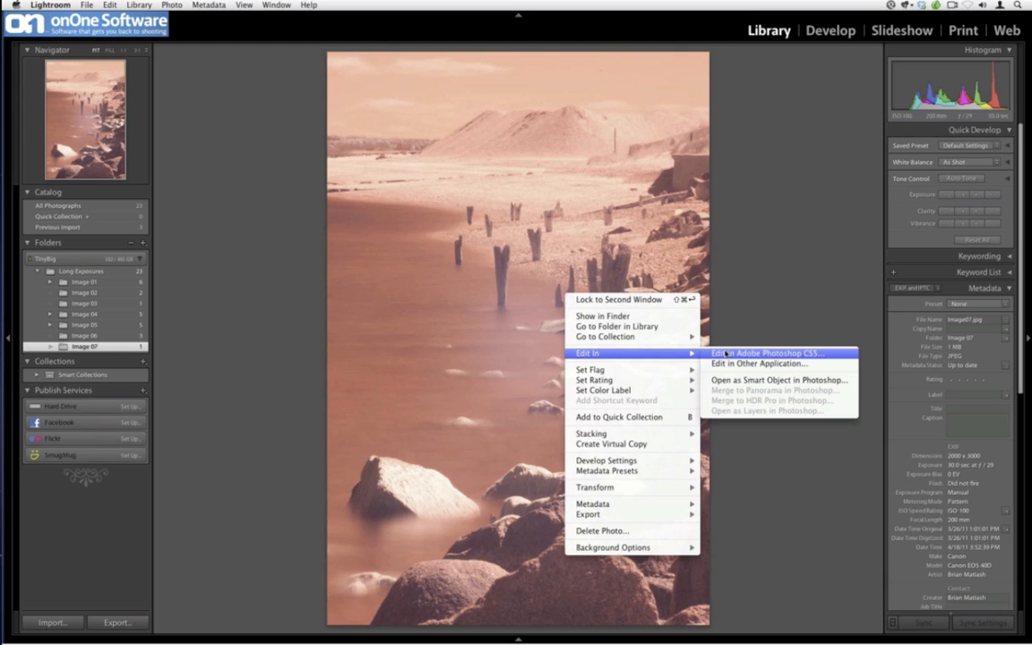
pyautogui.click(728, 353)
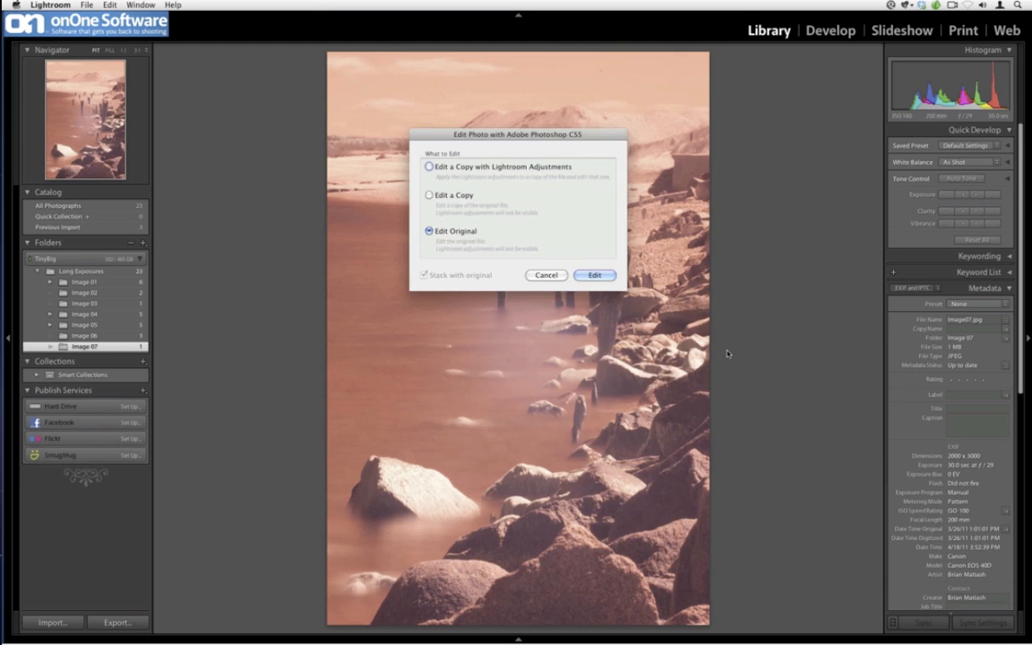
pyautogui.click(491, 168)
pyautogui.click(594, 275)
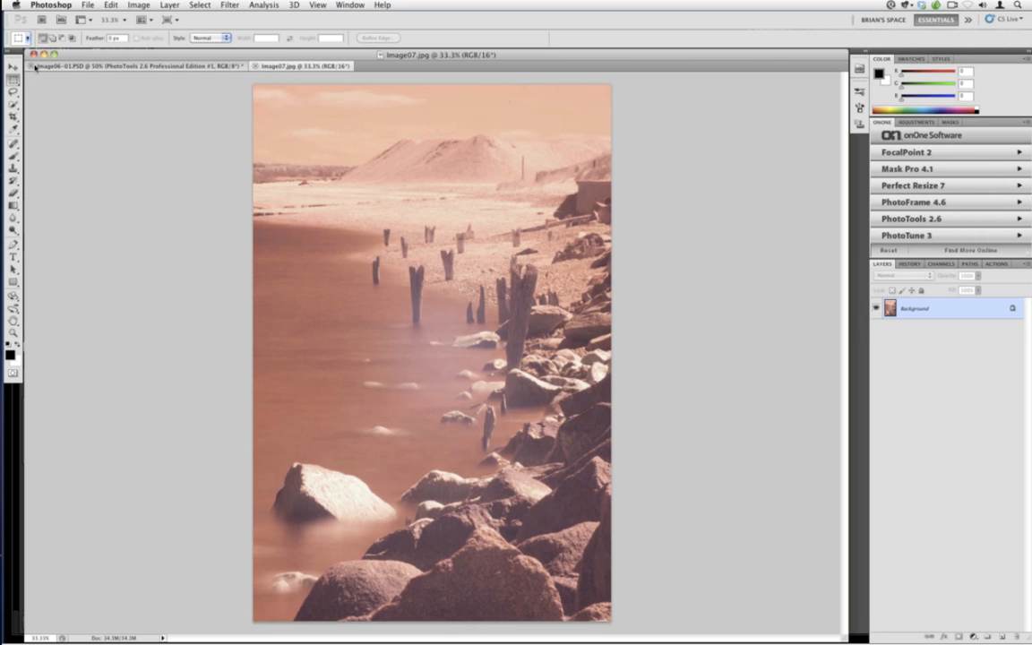
# Float the Image07 document window and move it toward the centre of the workspace
pyautogui.click(34, 67)
pyautogui.click(470, 214)
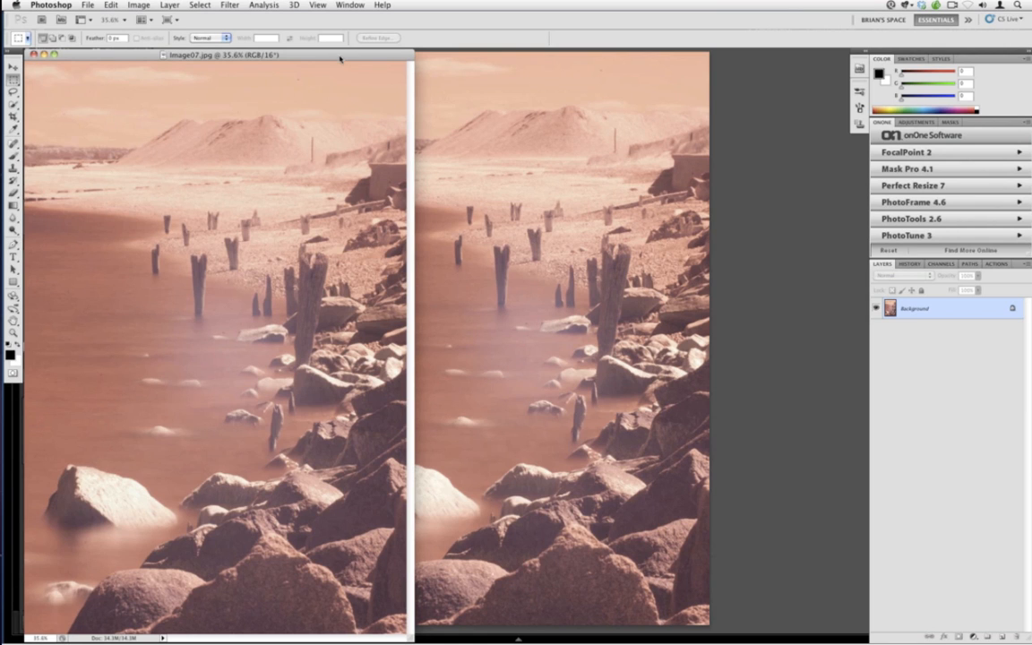
pyautogui.moveTo(339, 59); pyautogui.dragTo(507, 59)
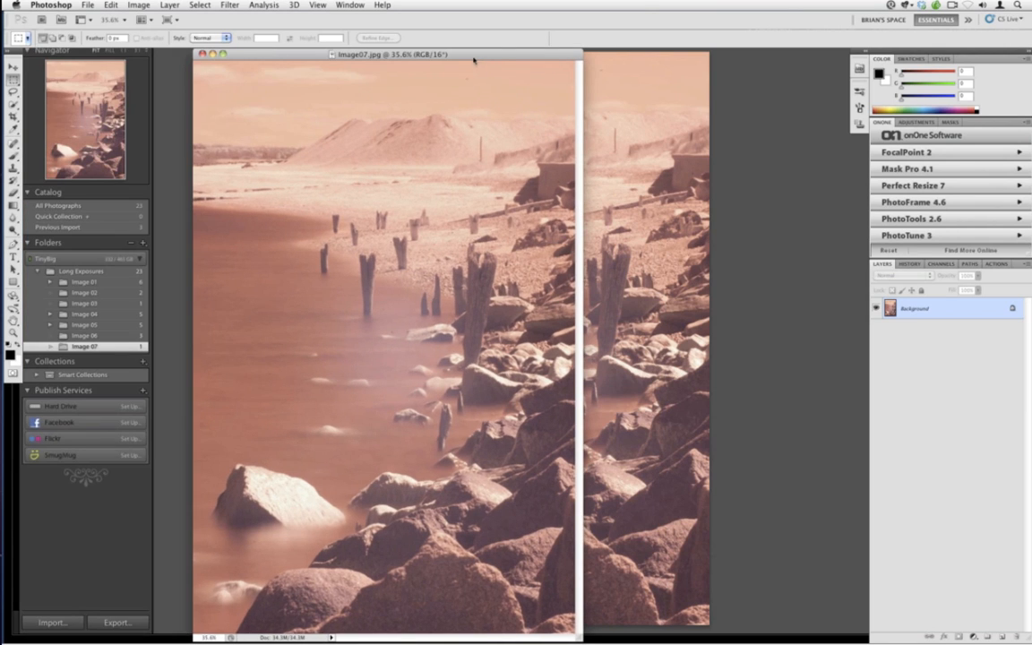
pyautogui.moveTo(474, 60); pyautogui.dragTo(562, 60)
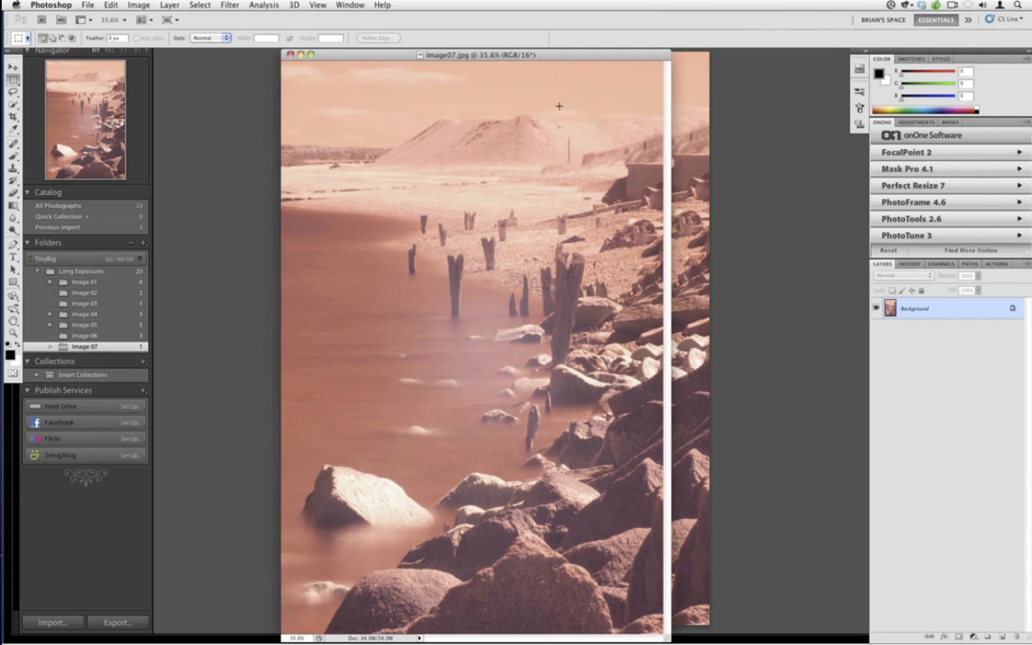
# Remove dust spots in the sky and water with the Spot Healing Brush
pyautogui.press('j')
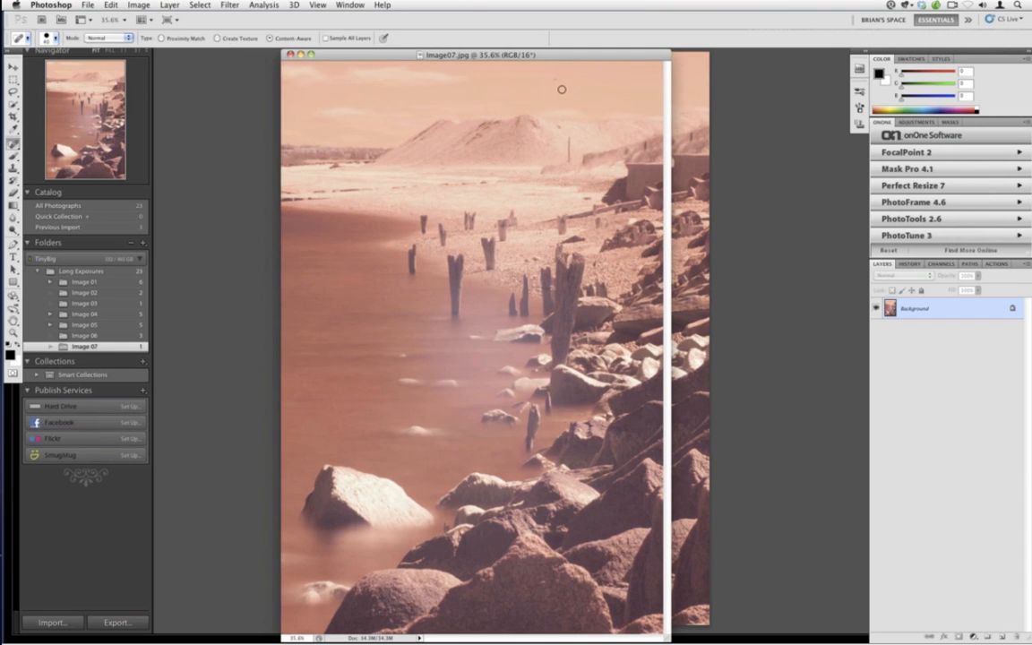
pyautogui.click(555, 79)
pyautogui.click(318, 113)
pyautogui.click(335, 123)
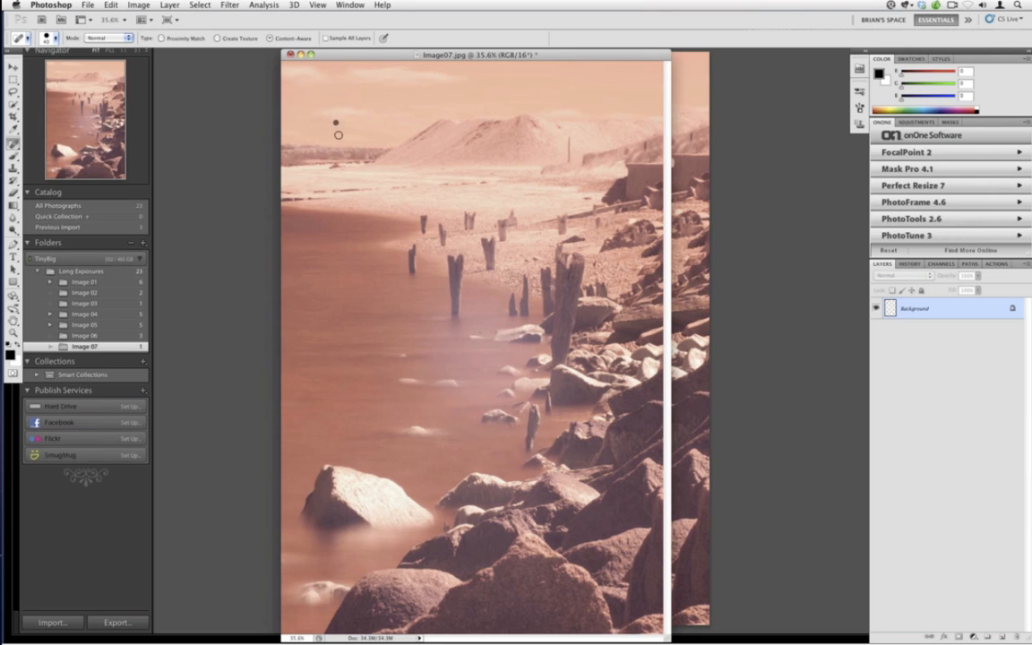
pyautogui.click(469, 308)
pyautogui.click(359, 95)
pyautogui.click(446, 103)
# Open PhotoTools 2.6 on the image and browse the Black & White Treatments category
pyautogui.click(897, 220)
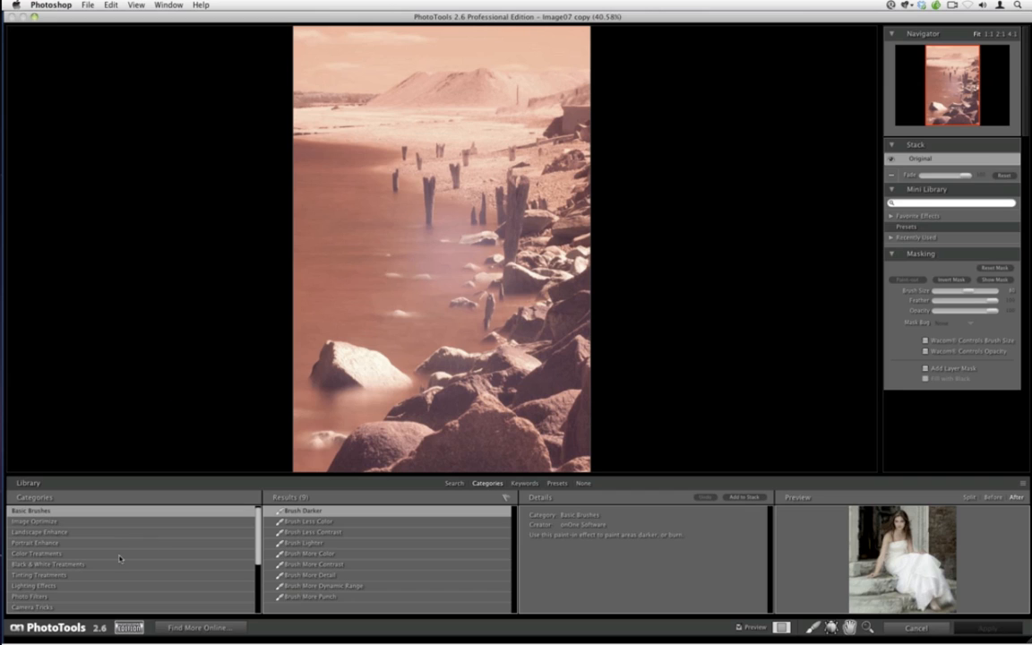
pyautogui.click(63, 562)
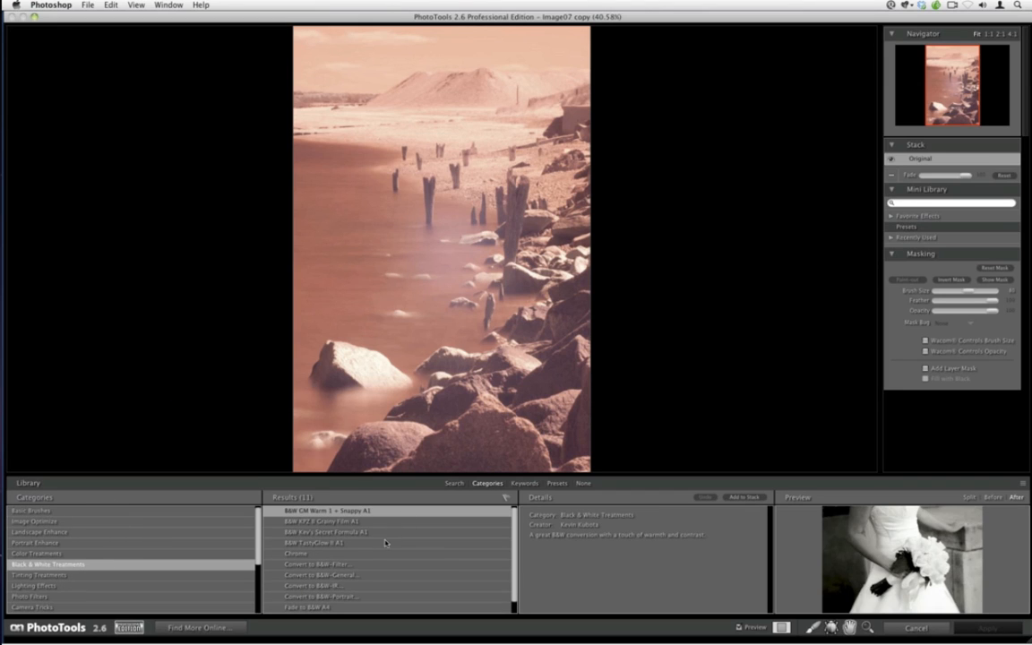
# Try the Convert to B&W-IR effect with the Heavy option, then remove it from the stack
pyautogui.click(374, 587)
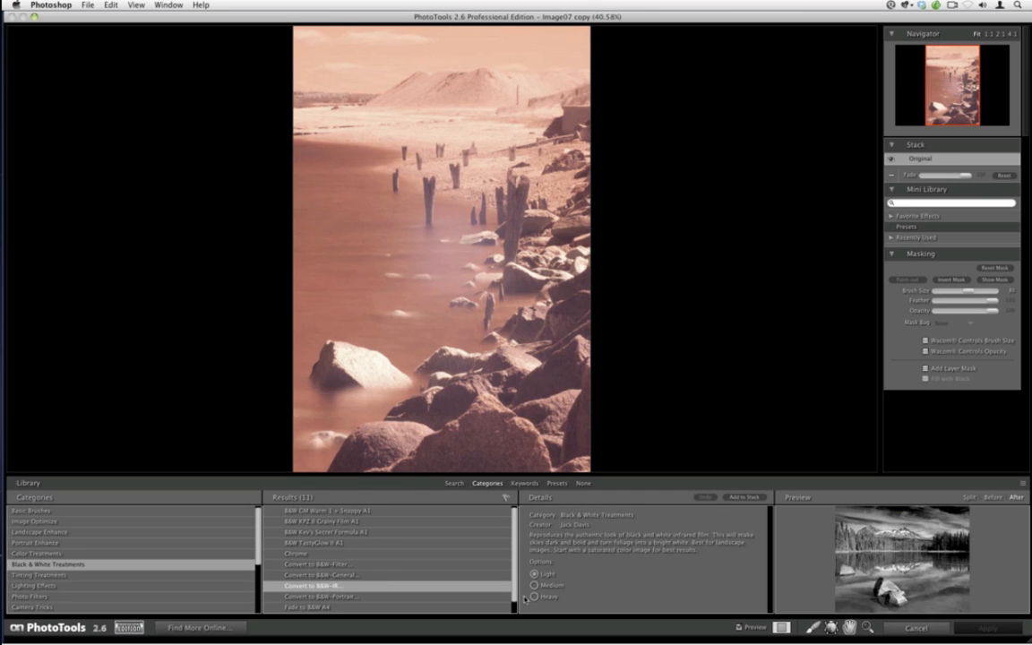
pyautogui.click(743, 497)
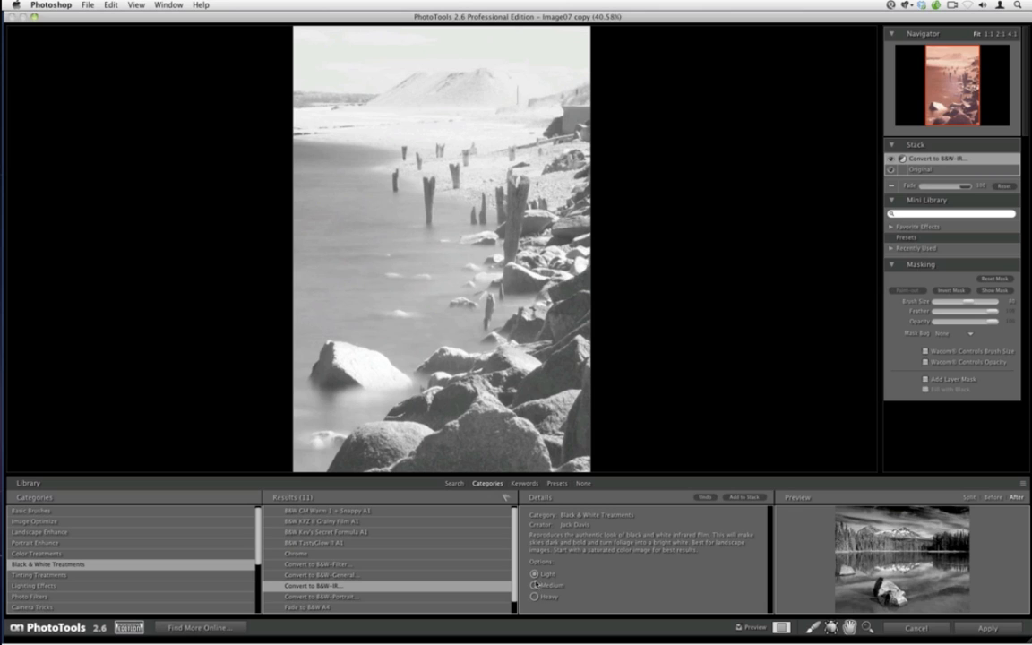
pyautogui.click(901, 160)
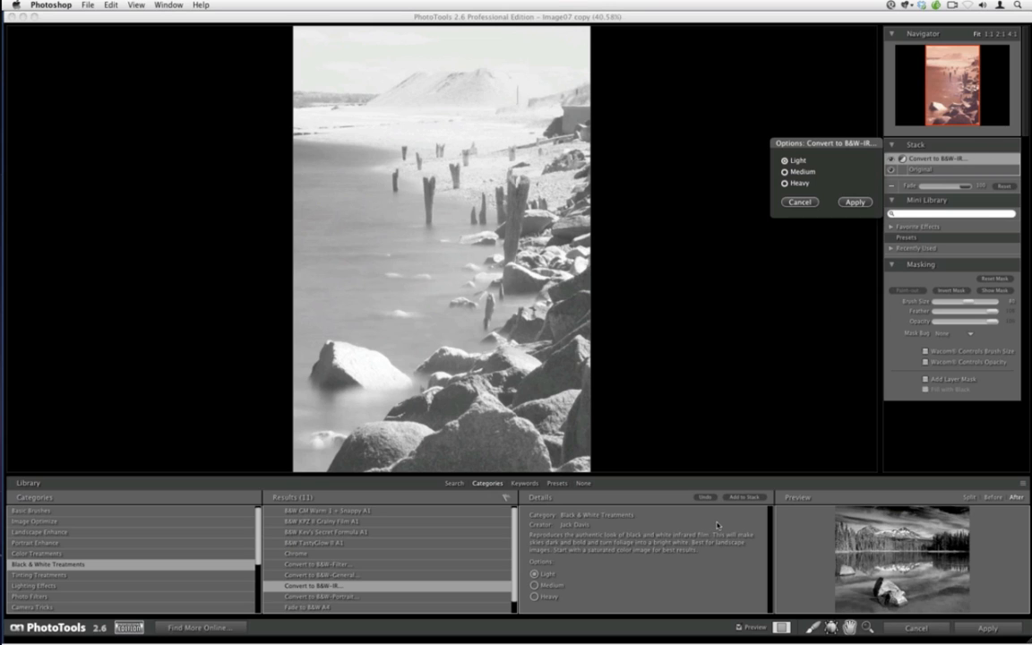
pyautogui.click(784, 183)
pyautogui.click(854, 202)
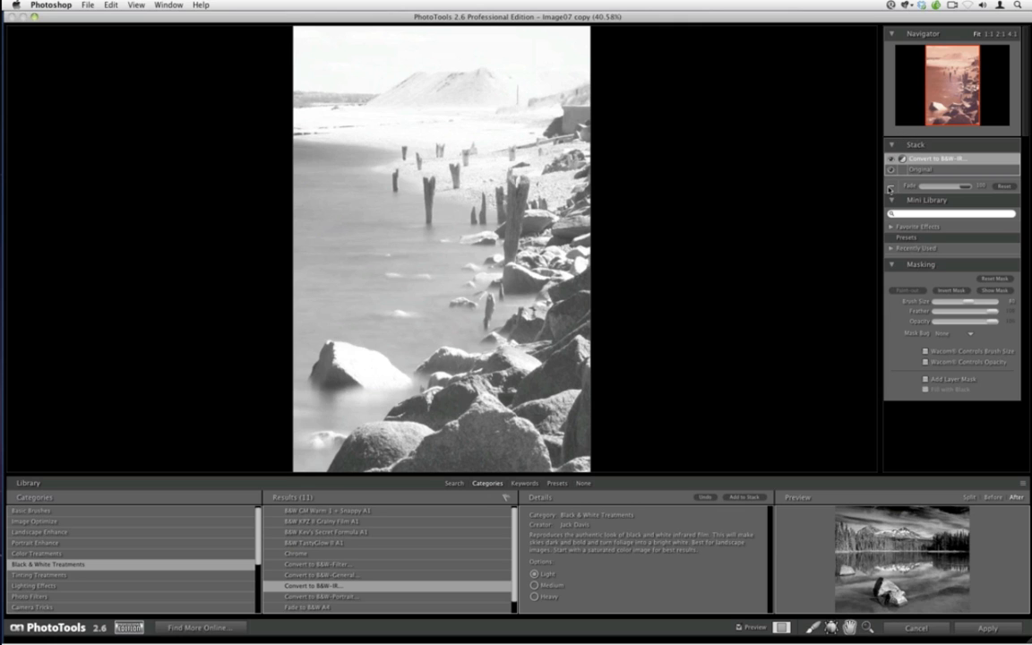
pyautogui.click(889, 188)
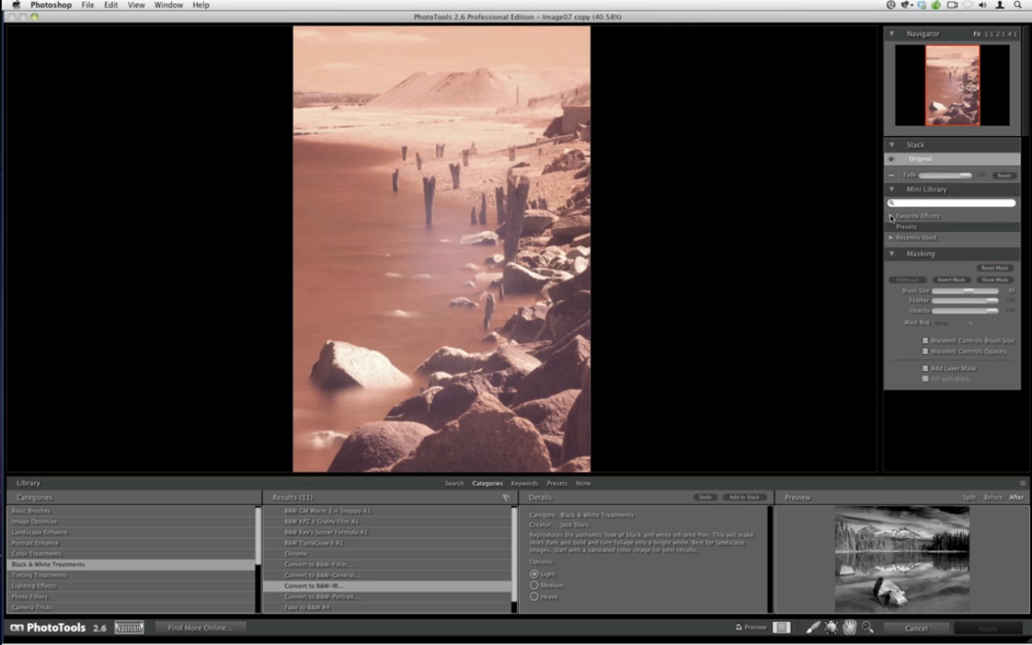
# Add the Convert to B&W-Filter effect to the stack and set its option to Blue Filter
pyautogui.click(350, 565)
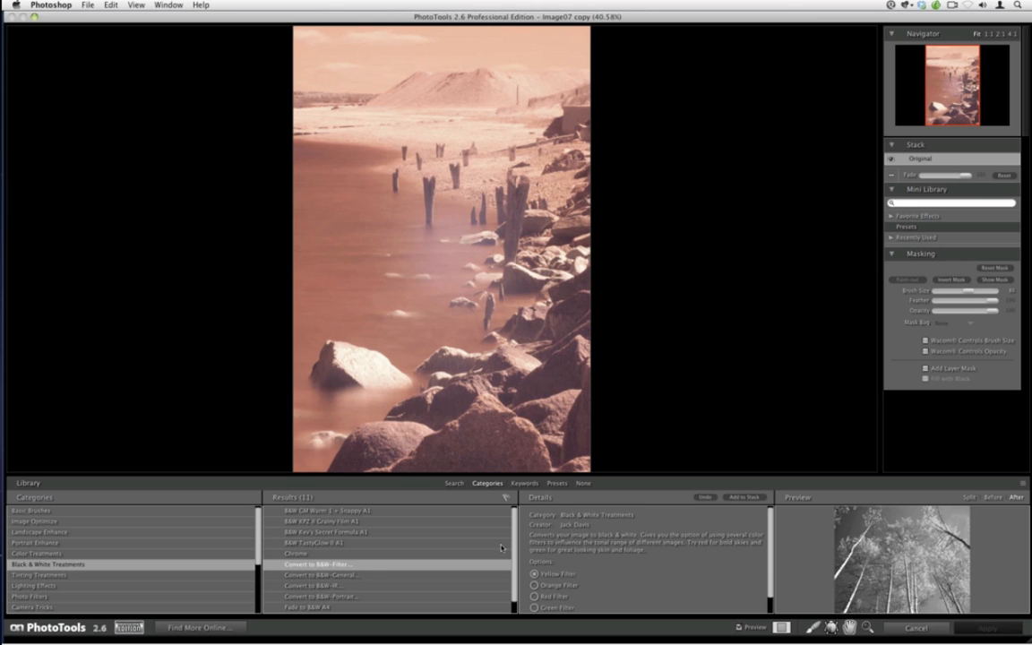
pyautogui.click(740, 498)
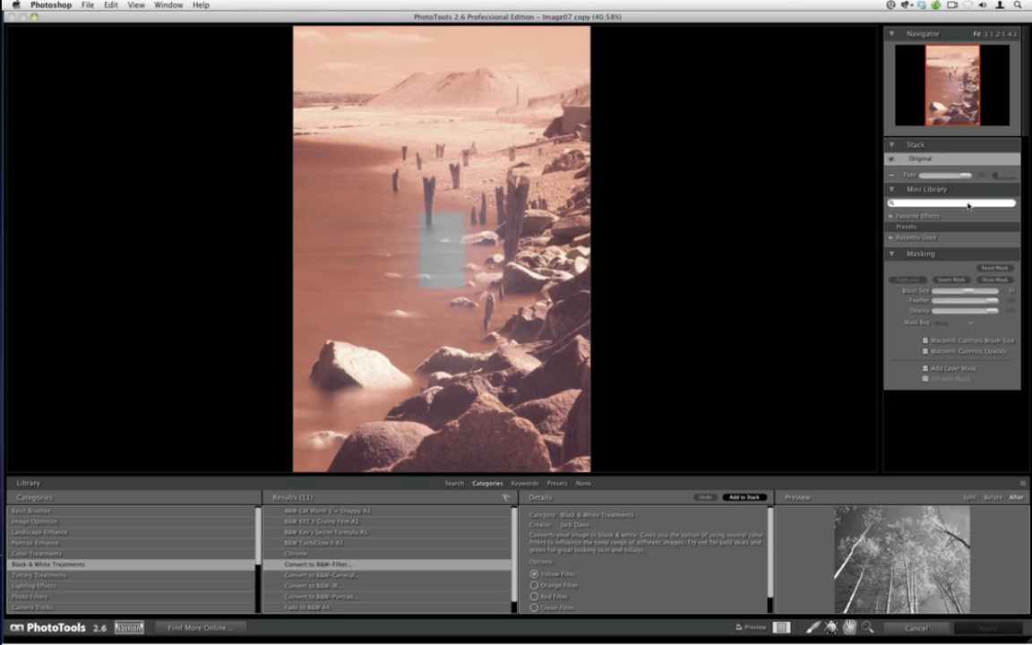
pyautogui.click(903, 159)
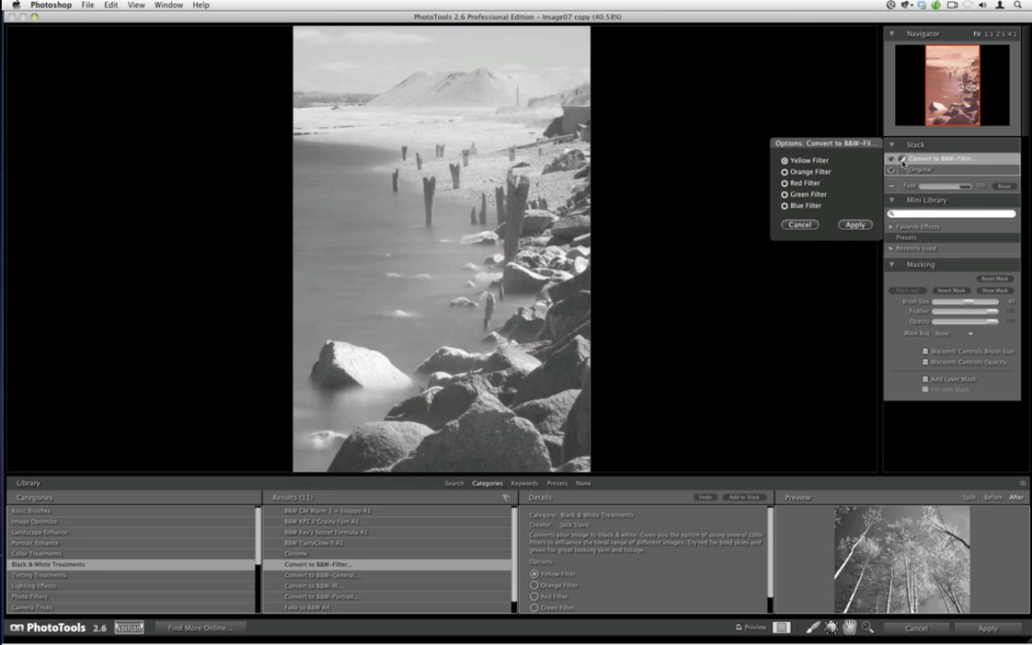
pyautogui.click(785, 182)
pyautogui.click(854, 224)
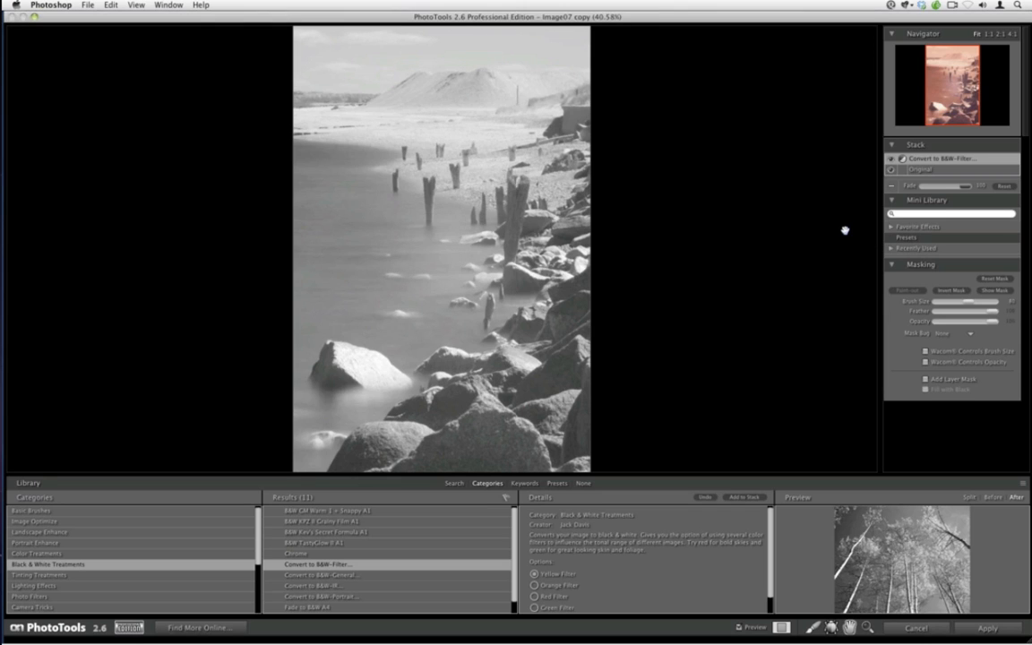
pyautogui.click(903, 160)
pyautogui.click(813, 206)
pyautogui.click(846, 224)
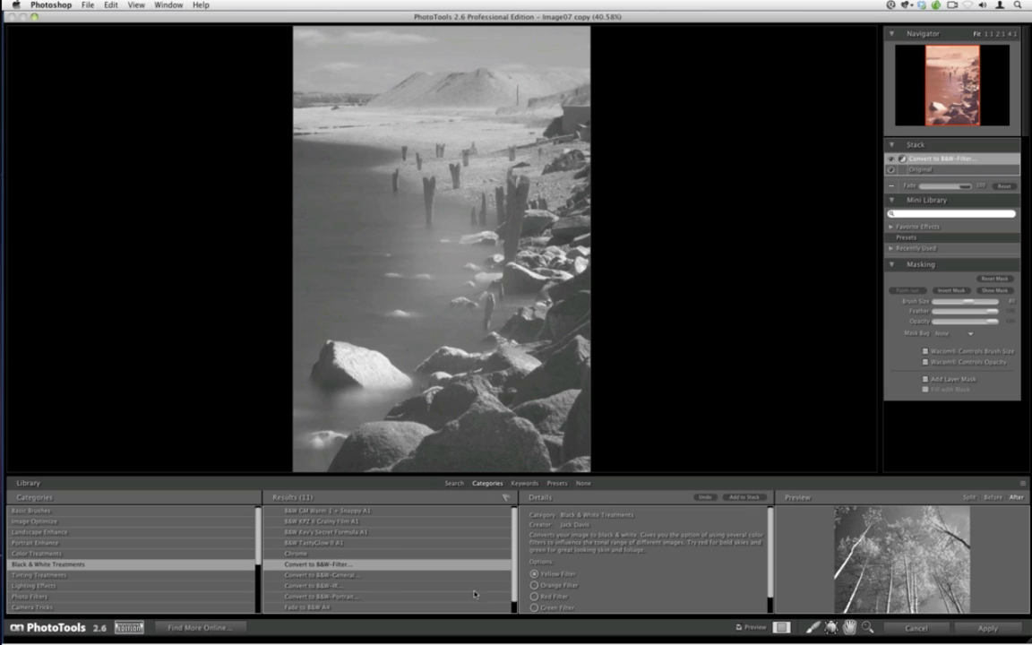
# Add the MacG BW effect with the Cool option and raise its fade to full
pyautogui.scroll(-1, 512, 586)
pyautogui.click(469, 606)
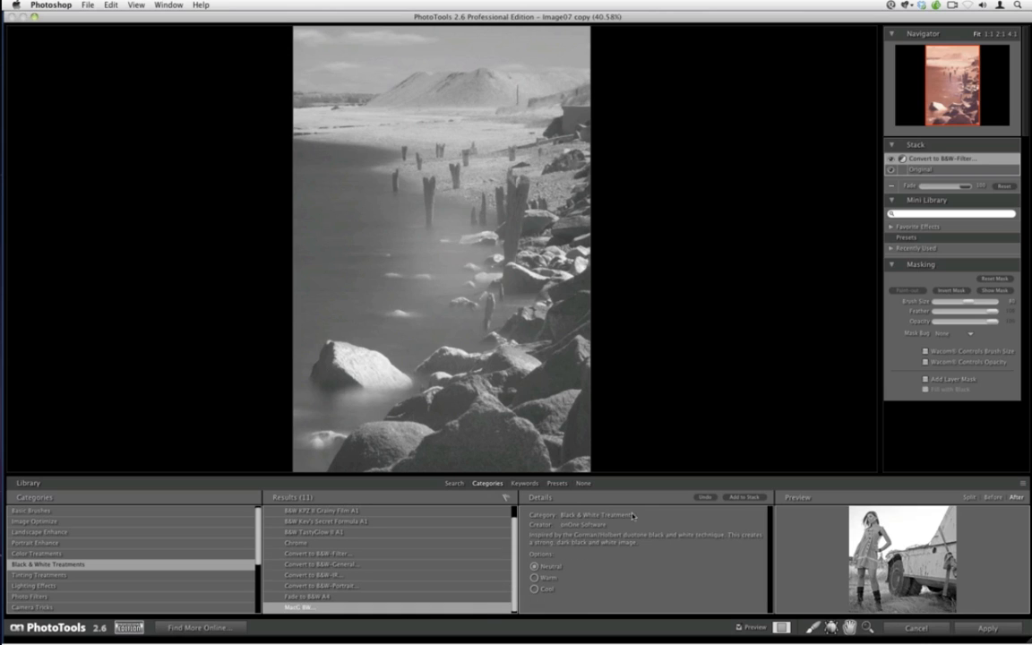
pyautogui.click(534, 588)
pyautogui.click(743, 496)
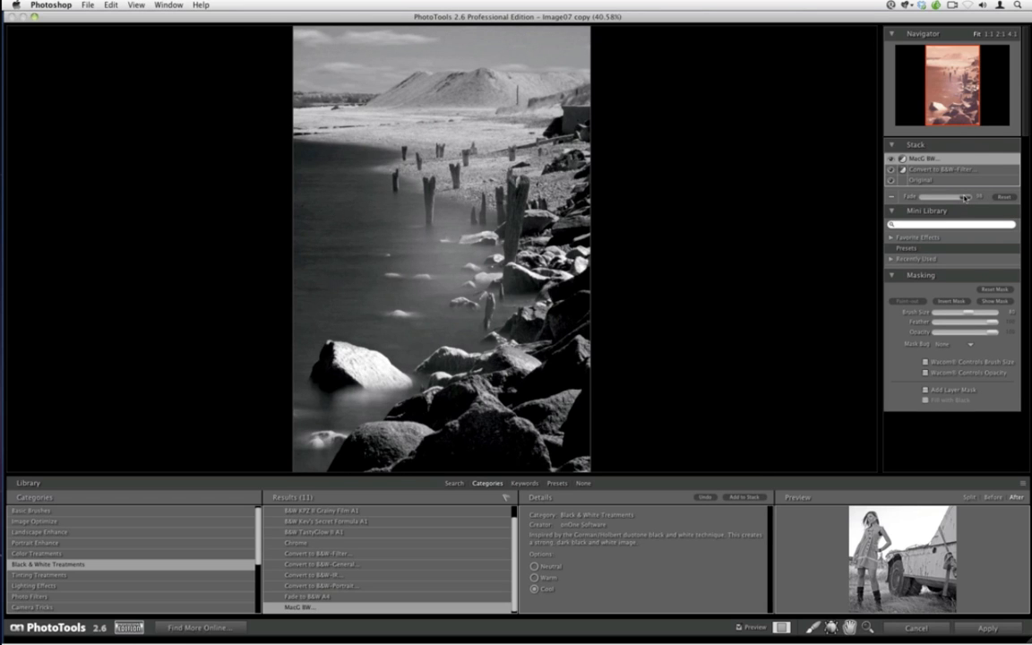
pyautogui.moveTo(963, 196)
pyautogui.mouseDown()
pyautogui.moveTo(842, 196)
pyautogui.moveTo(971, 197)
pyautogui.mouseUp()
# Select the masking brush and lower its opacity to about 33
pyautogui.click(813, 628)
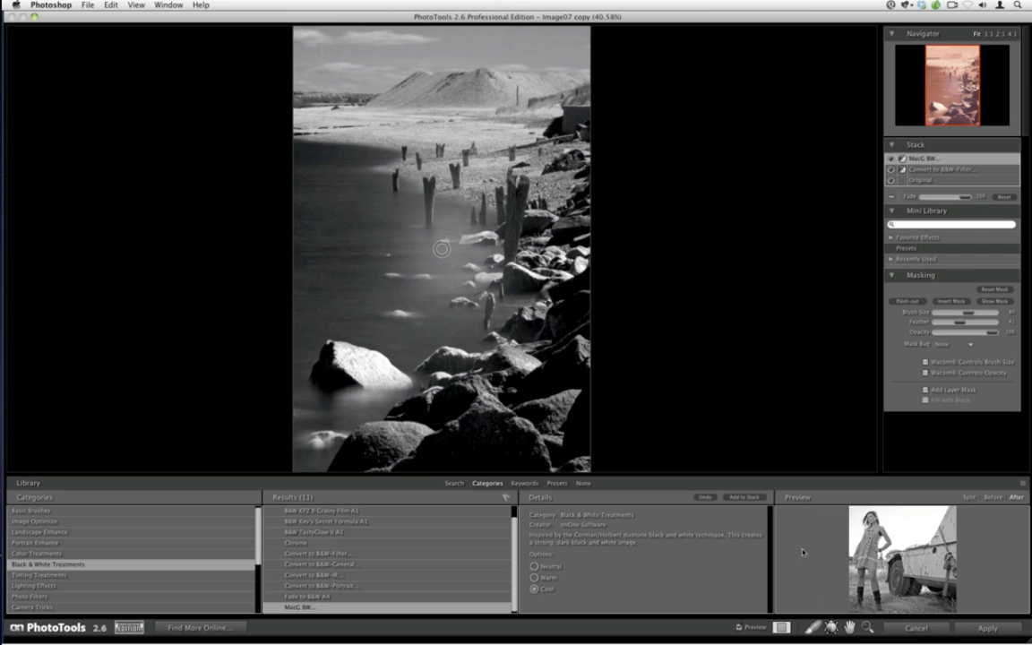
pyautogui.moveTo(993, 332); pyautogui.dragTo(947, 332)
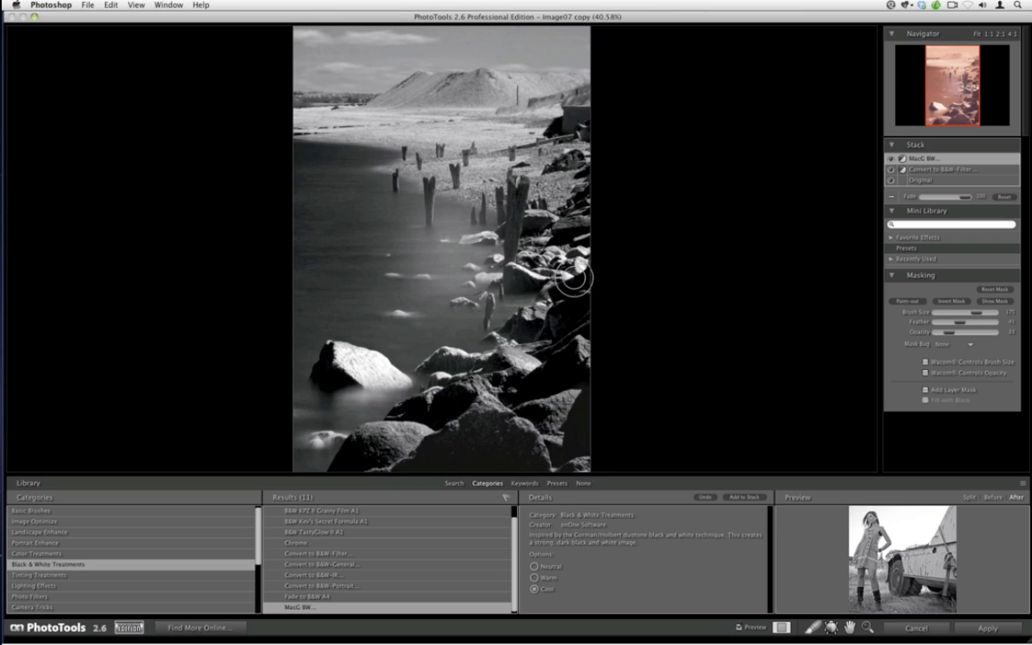
pyautogui.press('super+z')
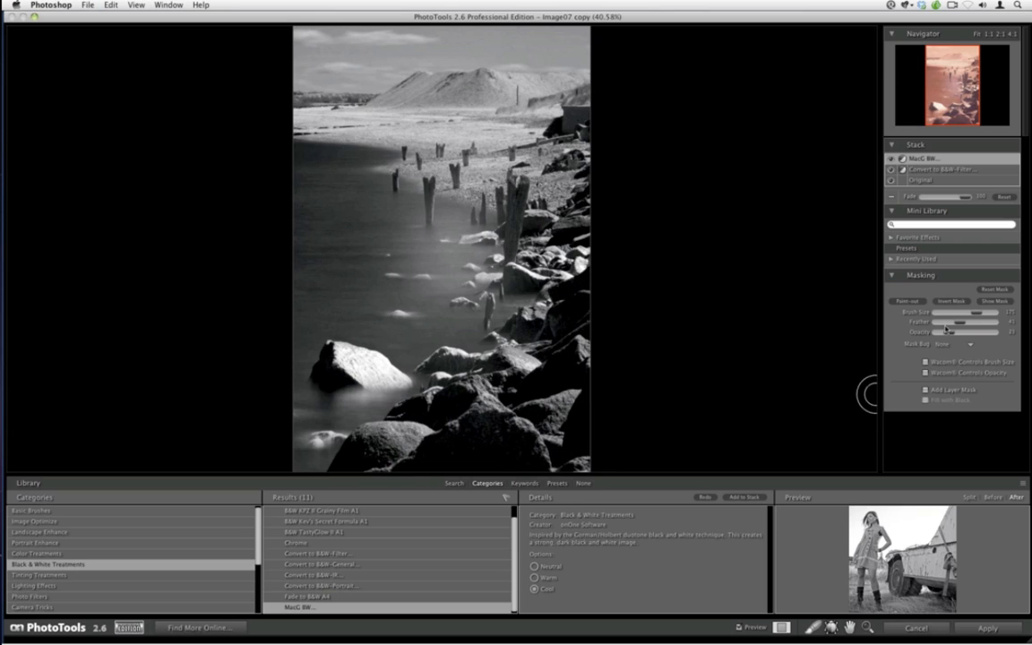
pyautogui.moveTo(948, 333)
pyautogui.mouseDown()
pyautogui.moveTo(969, 338)
pyautogui.moveTo(943, 337)
pyautogui.mouseUp()
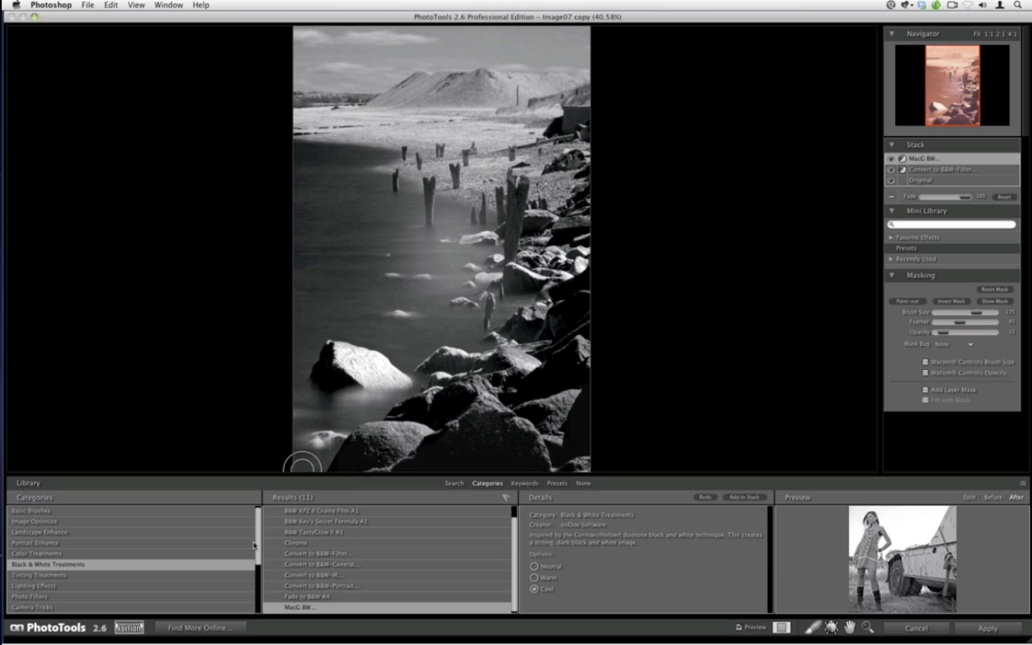
# Add the Local Contrast Boost effect from Image Optimize to the stack and reduce its fade
pyautogui.click(124, 521)
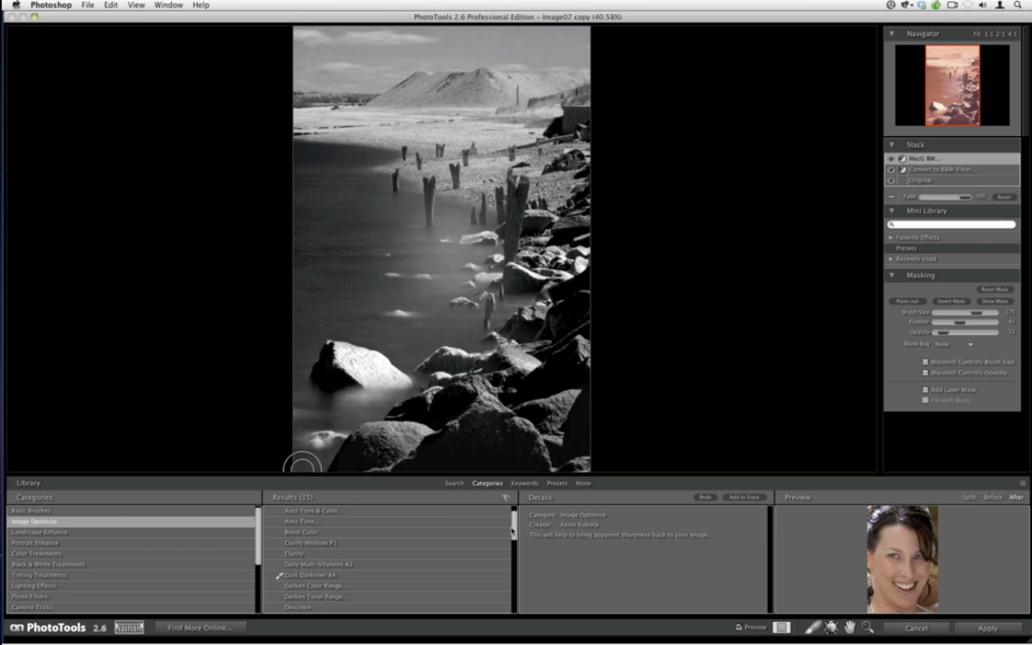
pyautogui.scroll(-4, 476, 549)
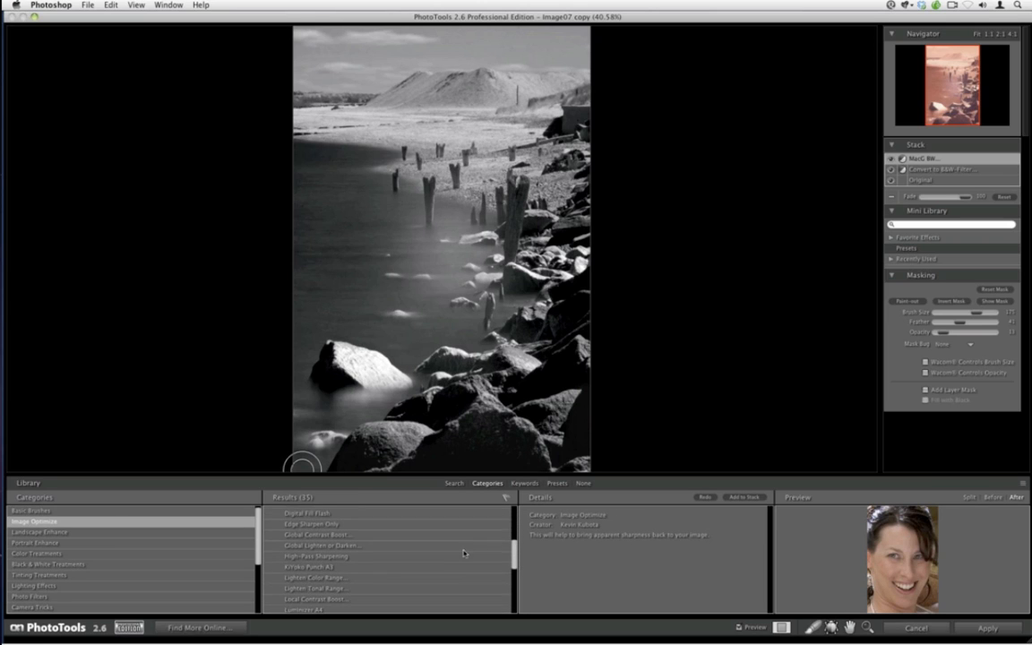
pyautogui.click(444, 578)
pyautogui.click(446, 588)
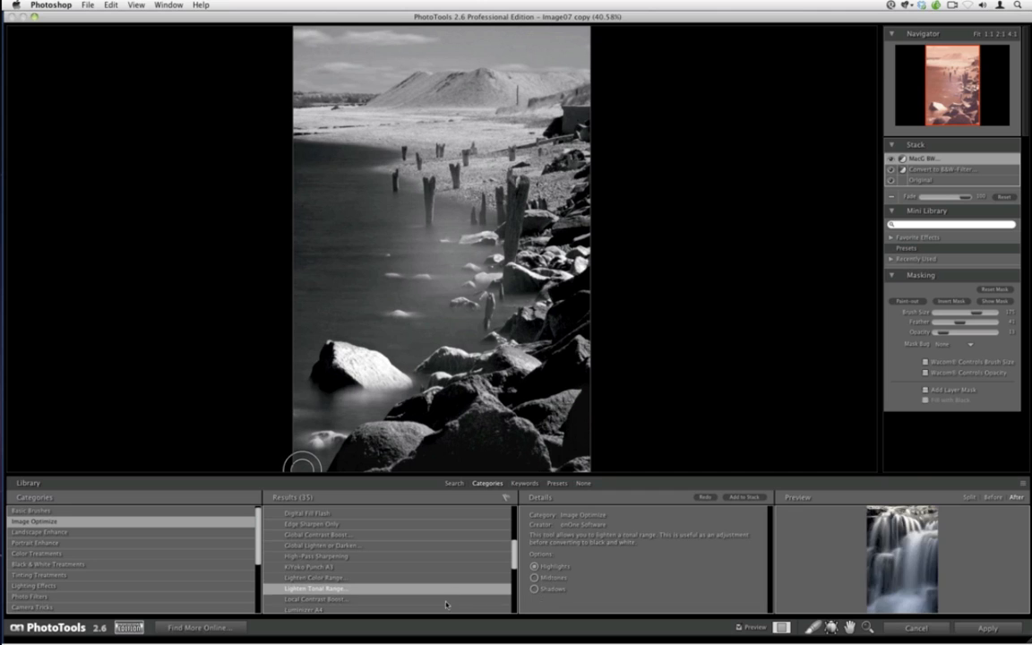
pyautogui.click(445, 599)
pyautogui.click(743, 496)
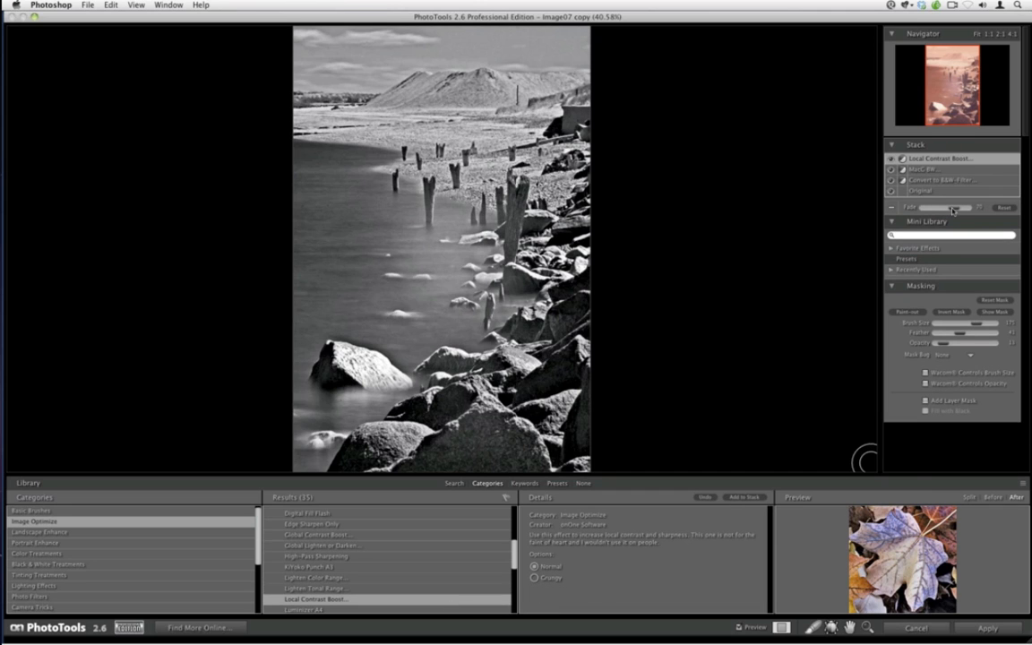
pyautogui.moveTo(952, 209); pyautogui.dragTo(927, 208)
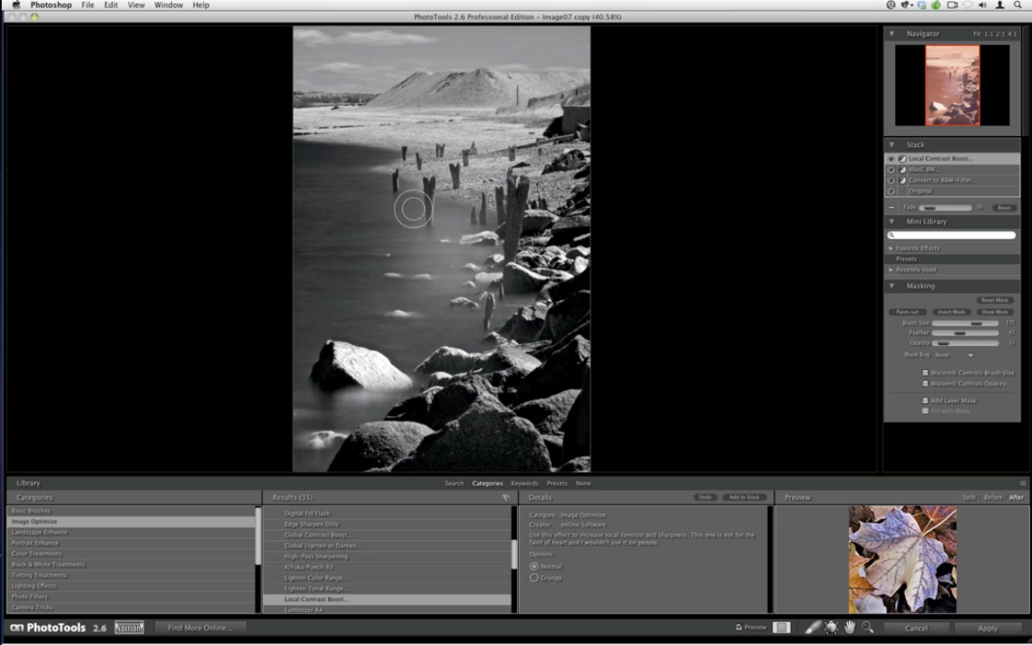
# Try a Brush Darker effect from Basic Brushes, lowering its feather and raising its fade, then remove it from the stack
pyautogui.click(198, 510)
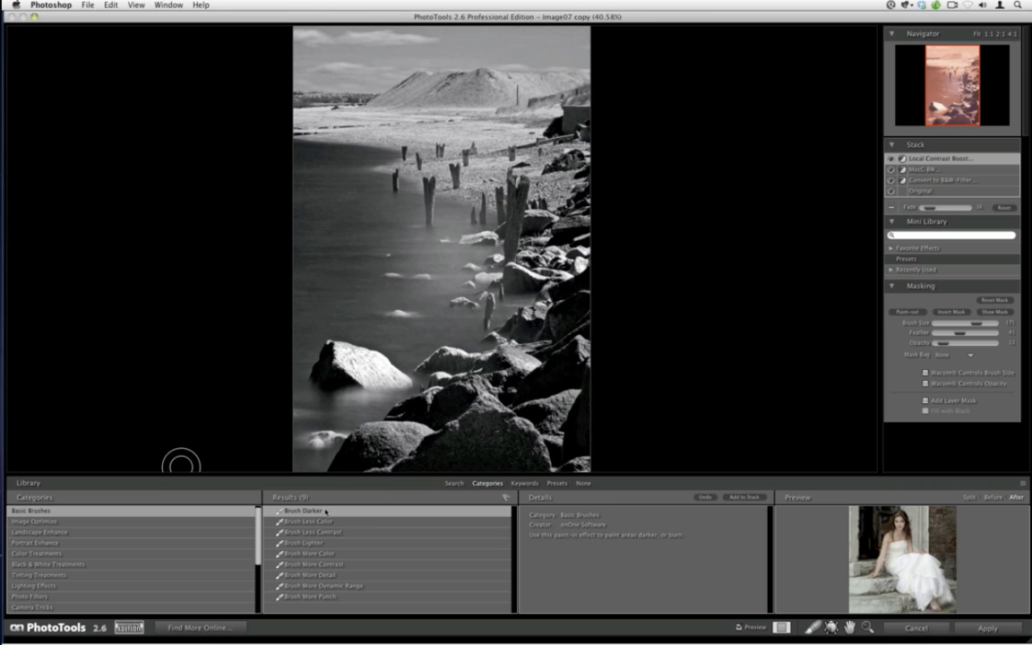
pyautogui.click(745, 498)
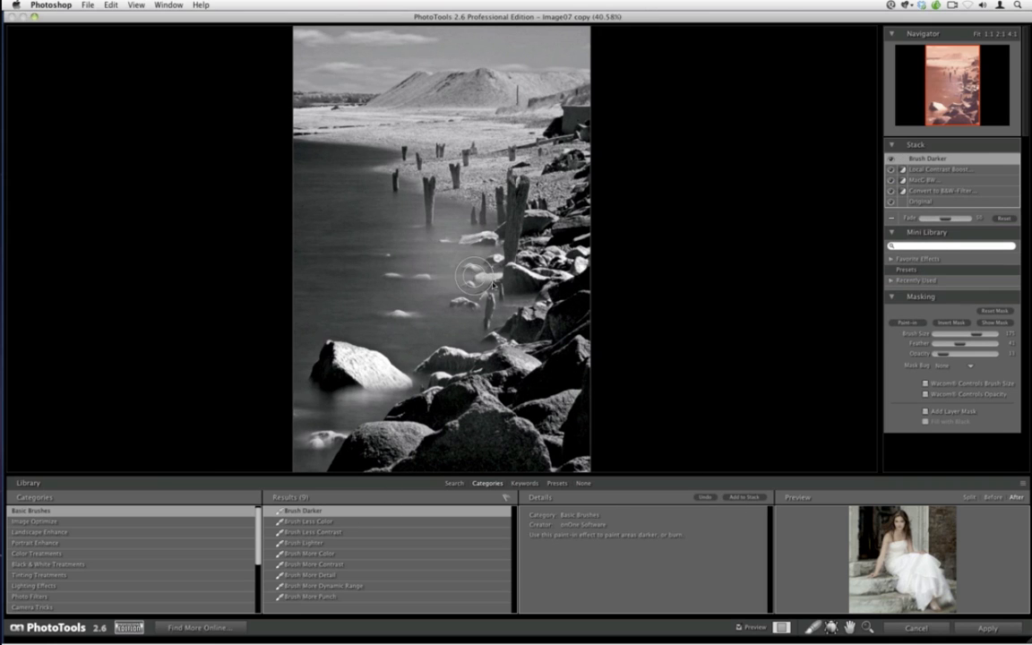
pyautogui.moveTo(960, 346); pyautogui.dragTo(946, 347)
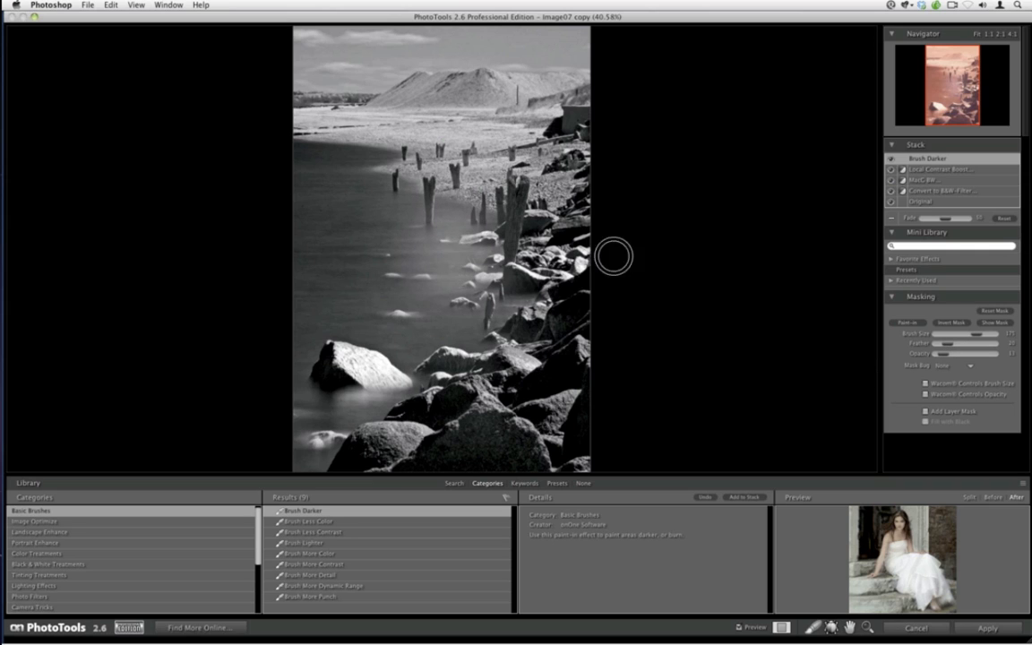
pyautogui.click(985, 324)
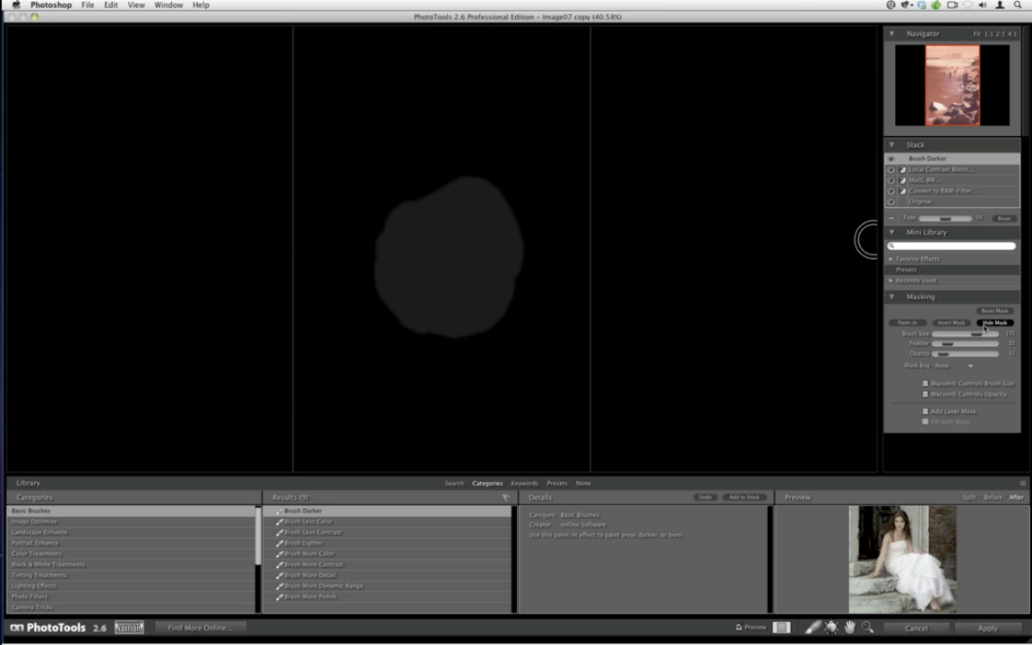
pyautogui.click(987, 323)
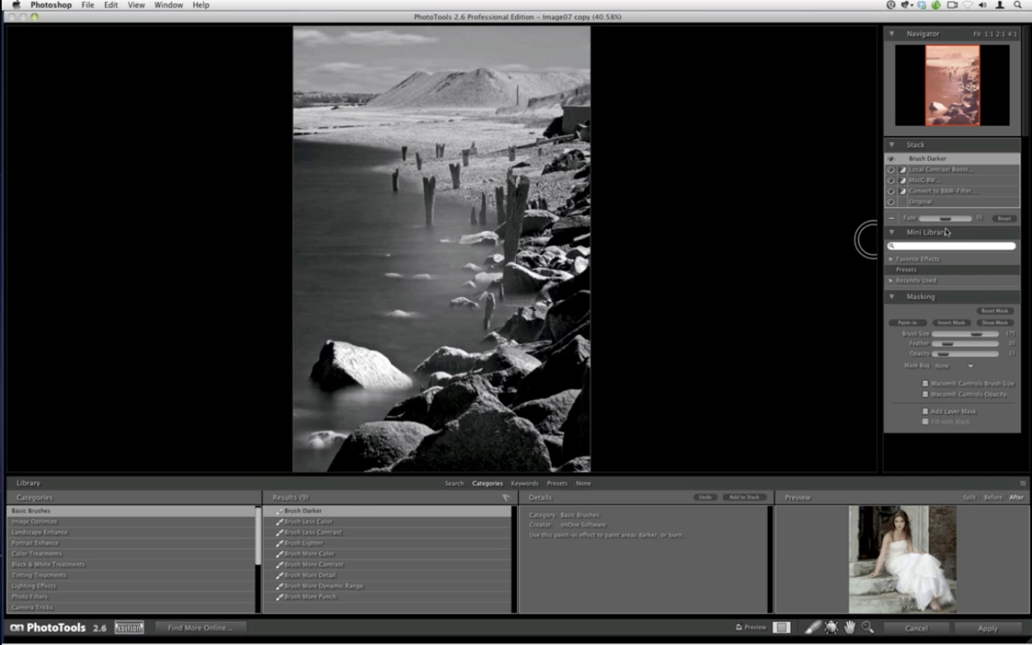
pyautogui.moveTo(945, 217); pyautogui.dragTo(969, 218)
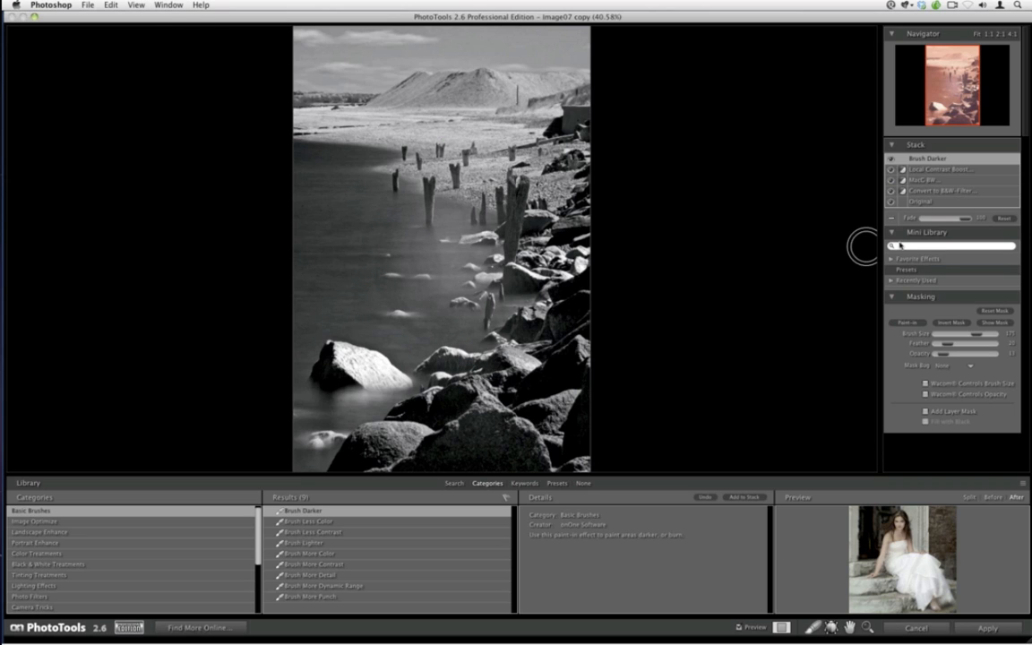
pyautogui.click(890, 220)
# Set the masking brush opacity to 100, add Brush Darker again and paint it over the water beside the posts at low fade
pyautogui.moveTo(941, 345); pyautogui.dragTo(997, 346)
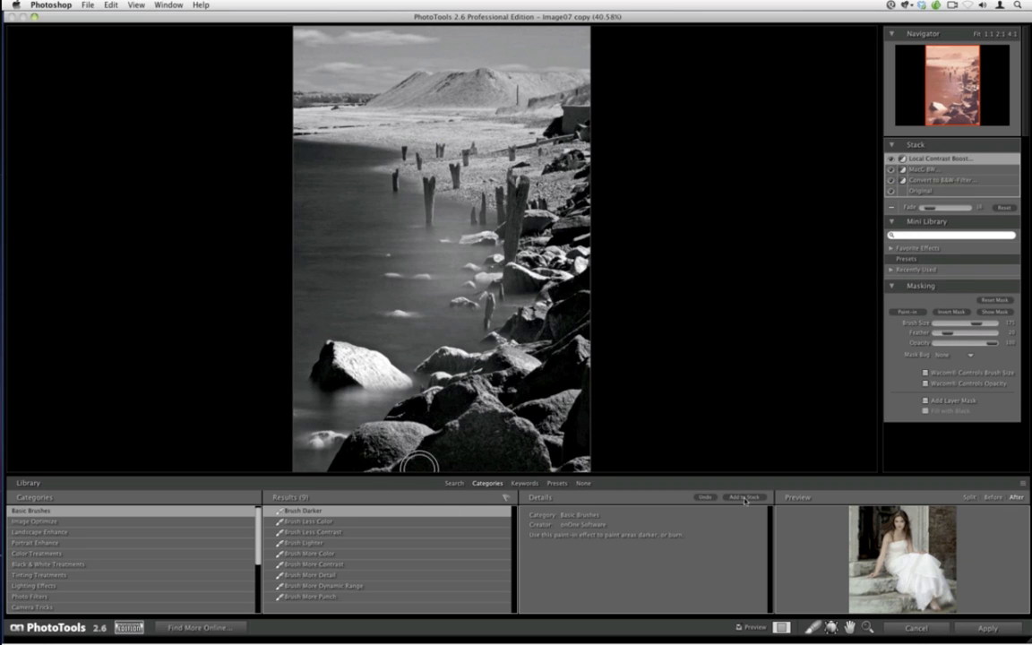
pyautogui.doubleClick(451, 509)
pyautogui.moveTo(412, 240)
pyautogui.mouseDown()
pyautogui.moveTo(391, 217)
pyautogui.moveTo(422, 234)
pyautogui.moveTo(453, 288)
pyautogui.moveTo(461, 227)
pyautogui.moveTo(448, 300)
pyautogui.moveTo(475, 289)
pyautogui.moveTo(415, 232)
pyautogui.moveTo(389, 235)
pyautogui.moveTo(374, 285)
pyautogui.moveTo(416, 324)
pyautogui.moveTo(466, 305)
pyautogui.moveTo(446, 330)
pyautogui.moveTo(436, 298)
pyautogui.mouseUp()
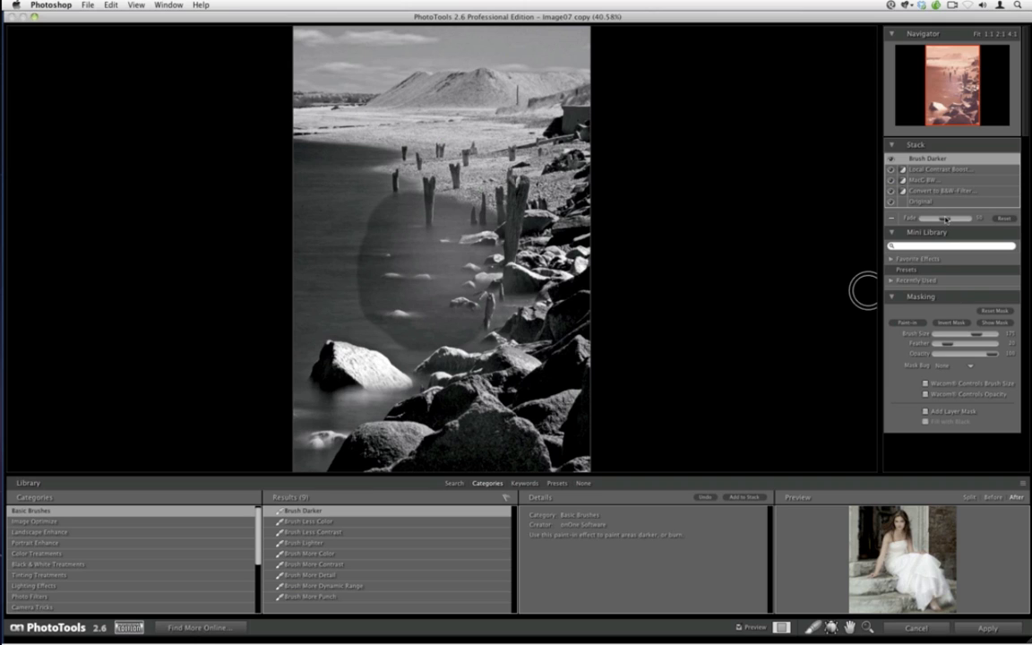
pyautogui.moveTo(929, 219); pyautogui.dragTo(927, 221)
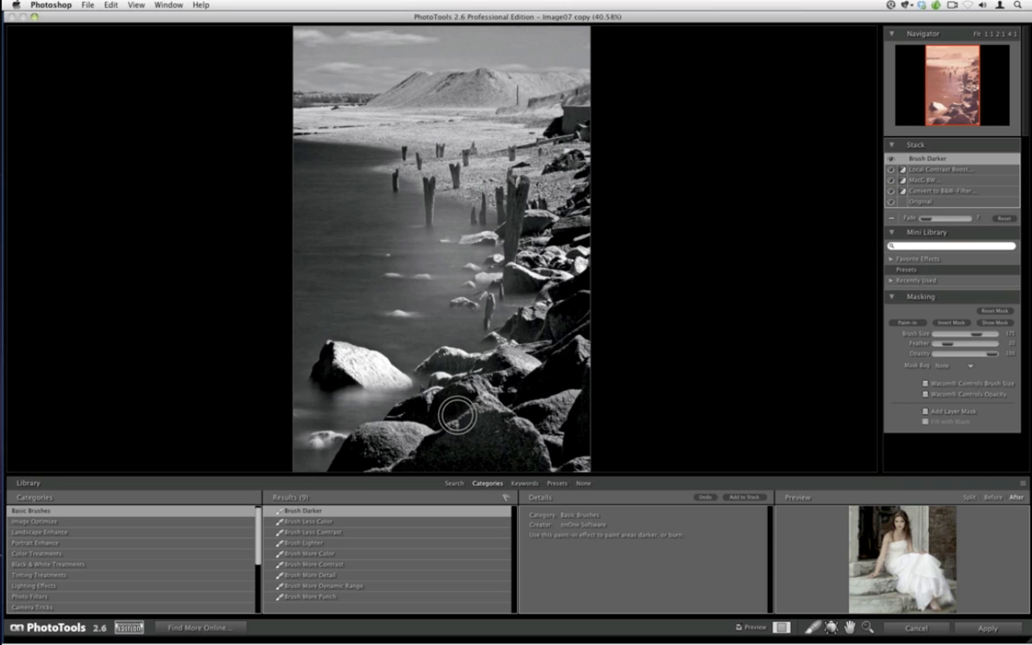
# Add a second Brush Darker effect, paint over the water near the posts and lower its fade
pyautogui.click(727, 498)
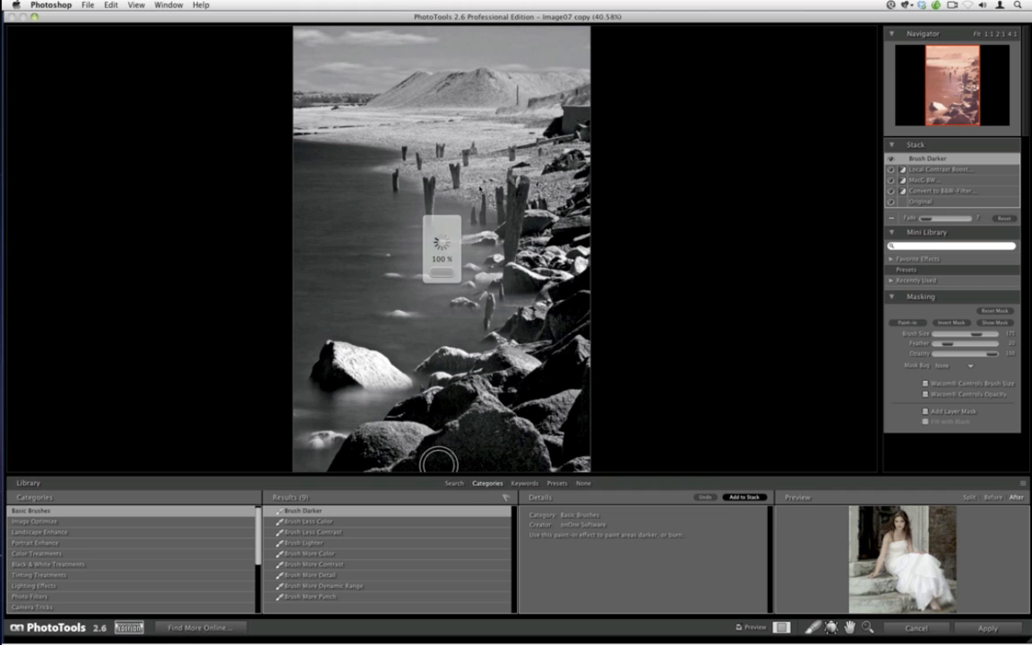
pyautogui.moveTo(441, 261)
pyautogui.mouseDown()
pyautogui.moveTo(429, 235)
pyautogui.moveTo(449, 282)
pyautogui.moveTo(421, 263)
pyautogui.moveTo(425, 273)
pyautogui.moveTo(452, 224)
pyautogui.moveTo(421, 241)
pyautogui.moveTo(414, 263)
pyautogui.moveTo(431, 288)
pyautogui.moveTo(449, 288)
pyautogui.moveTo(417, 283)
pyautogui.moveTo(467, 267)
pyautogui.mouseUp()
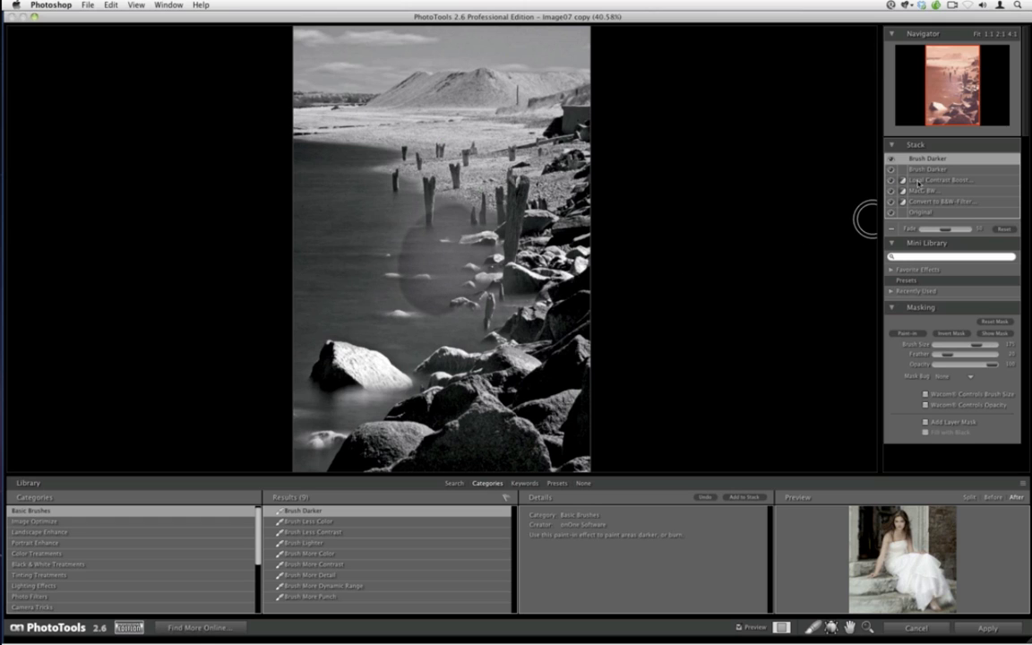
pyautogui.moveTo(943, 230); pyautogui.dragTo(914, 230)
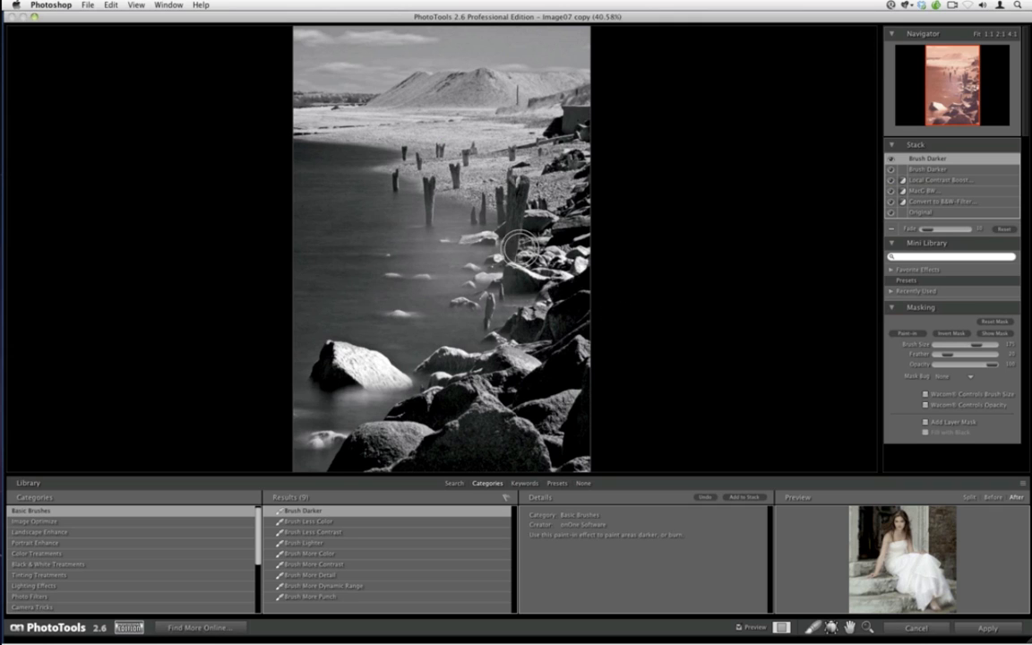
# Add a third Brush Darker effect, paint over the water by the rocks and lower its fade
pyautogui.click(731, 496)
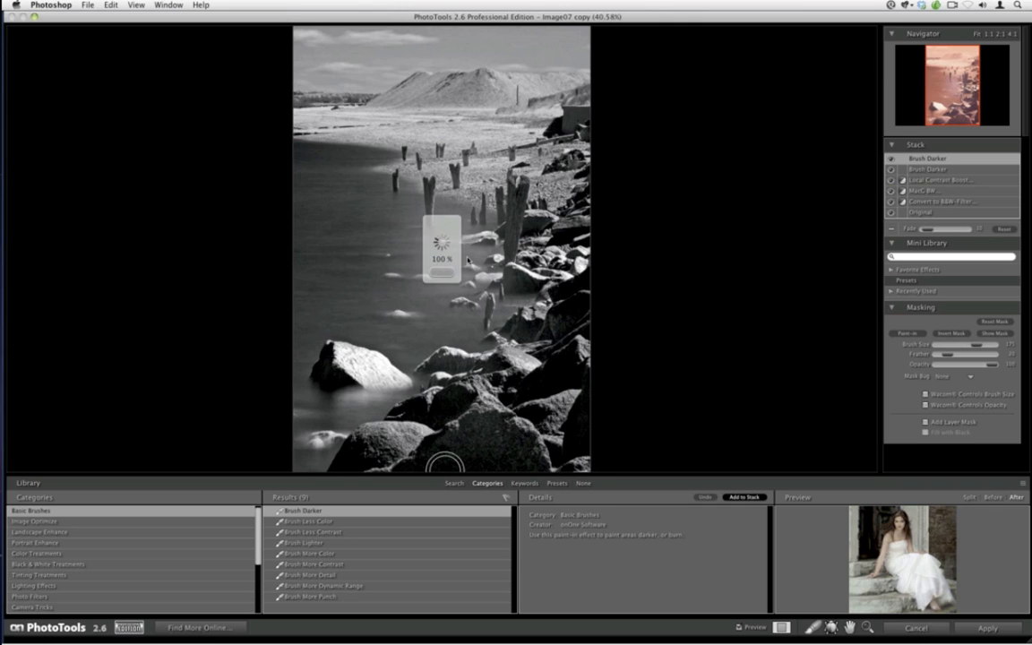
pyautogui.moveTo(457, 263)
pyautogui.mouseDown()
pyautogui.moveTo(424, 256)
pyautogui.moveTo(449, 293)
pyautogui.moveTo(424, 265)
pyautogui.moveTo(458, 225)
pyautogui.moveTo(420, 237)
pyautogui.moveTo(424, 280)
pyautogui.mouseUp()
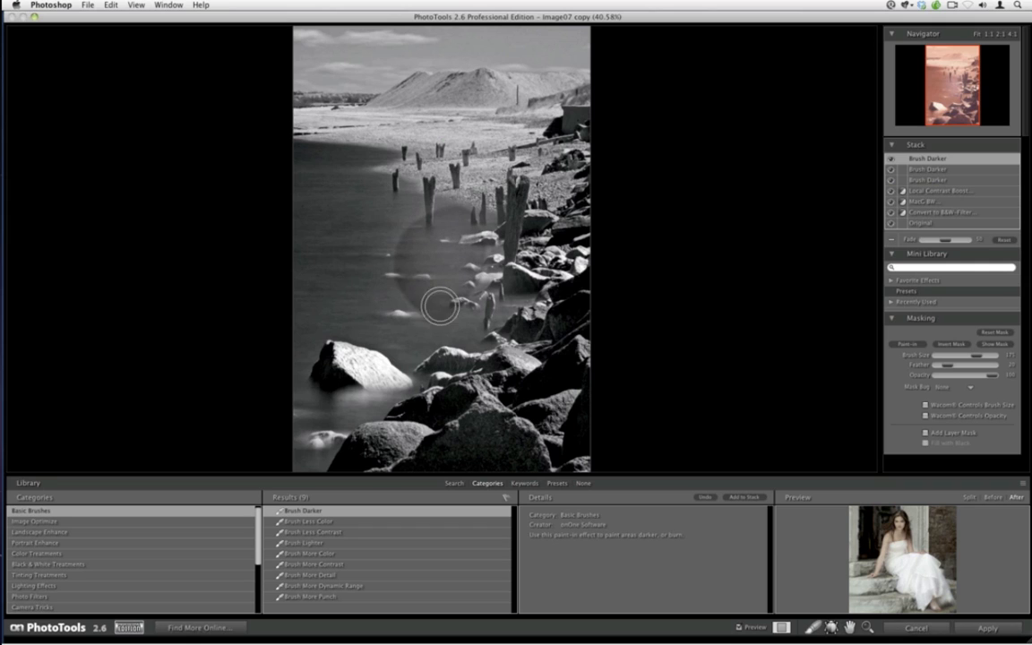
pyautogui.moveTo(944, 241); pyautogui.dragTo(926, 239)
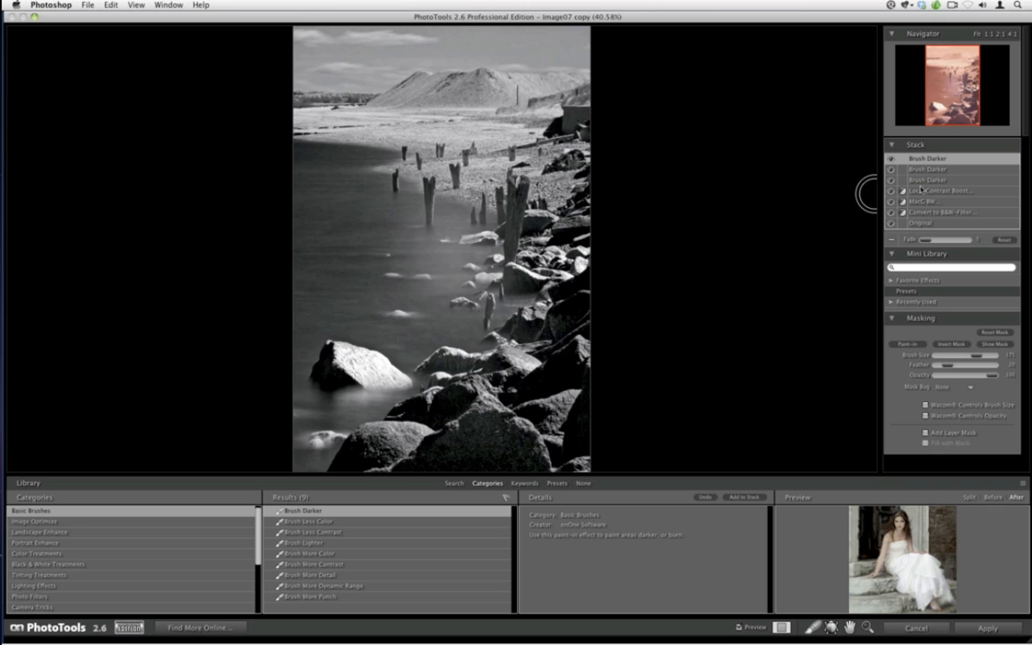
# Delete the three Brush Darker effects from the stack and apply the PhotoTools effects to the image
pyautogui.click(927, 182)
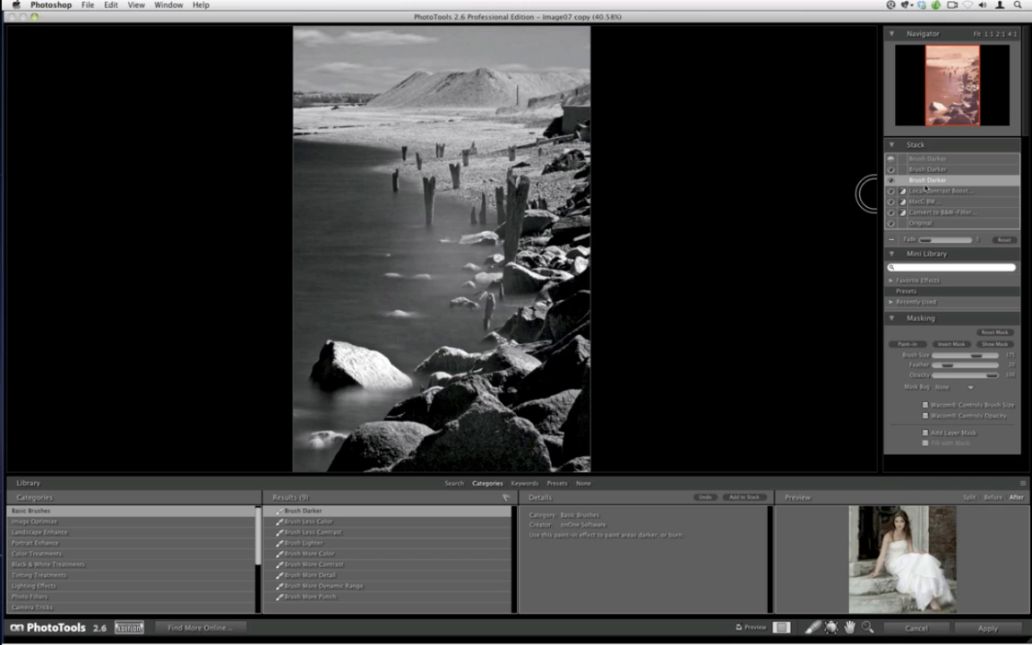
pyautogui.click(891, 239)
pyautogui.click(889, 231)
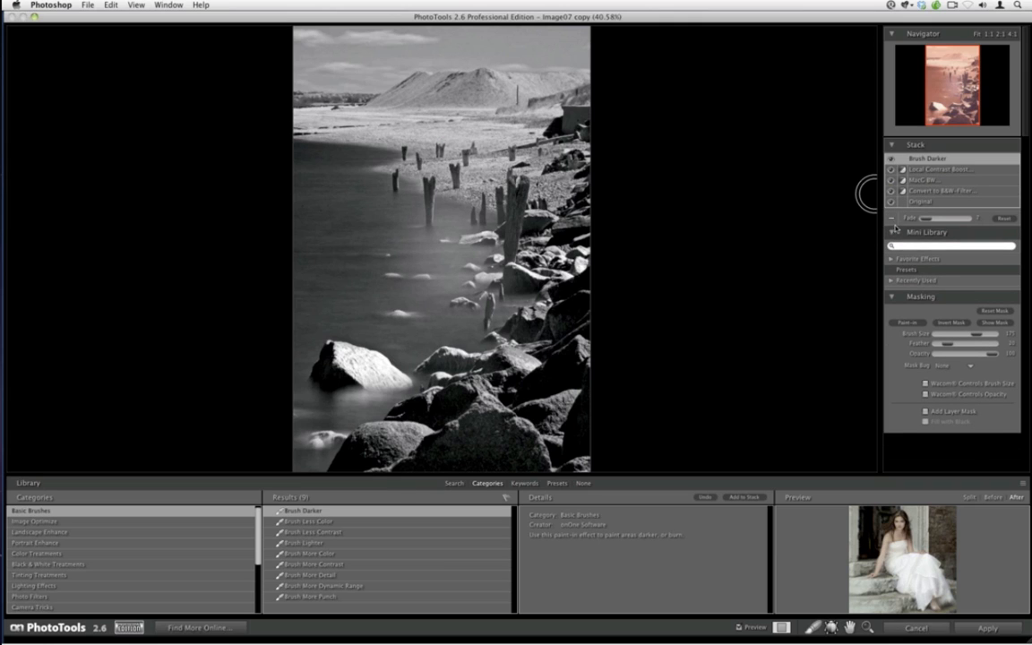
pyautogui.click(891, 218)
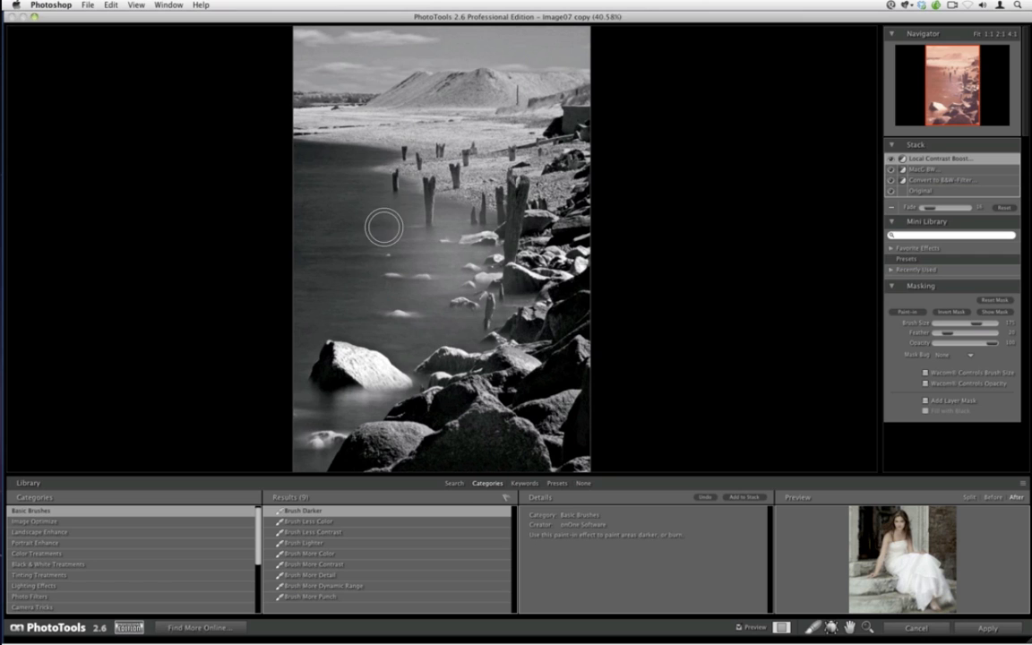
pyautogui.click(985, 627)
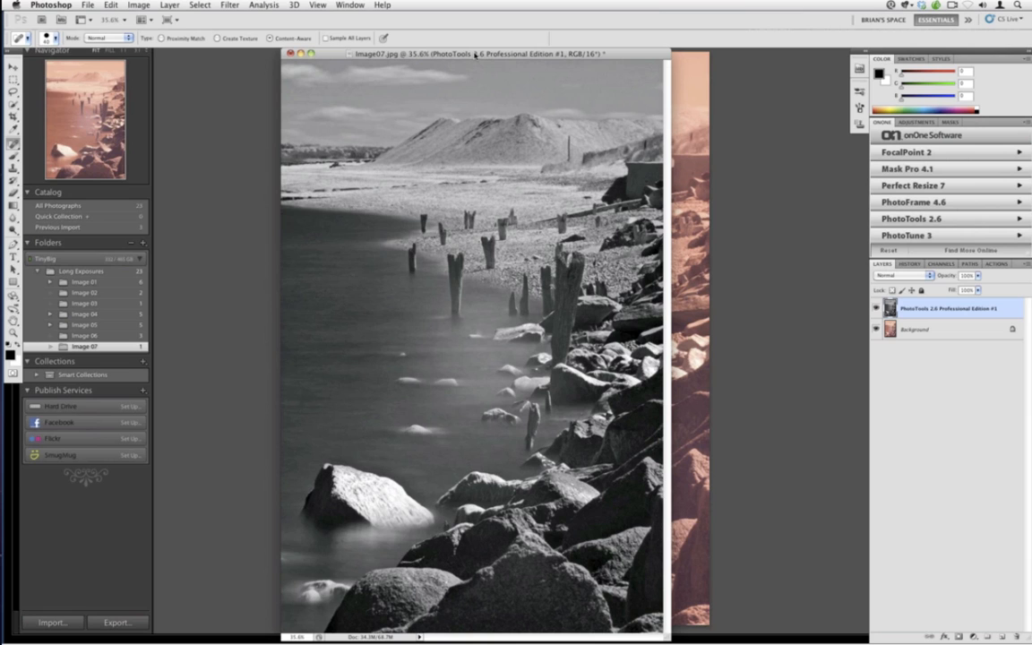
# Turn on the Application Frame to tidy the Photoshop workspace around the image
pyautogui.moveTo(475, 54); pyautogui.dragTo(453, 54)
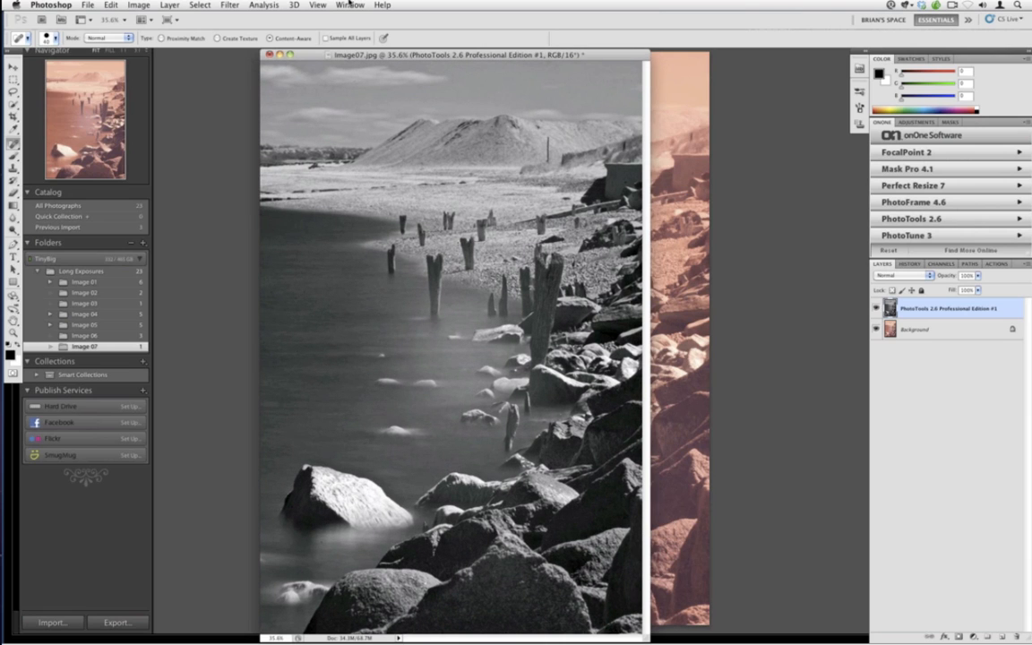
pyautogui.click(347, 4)
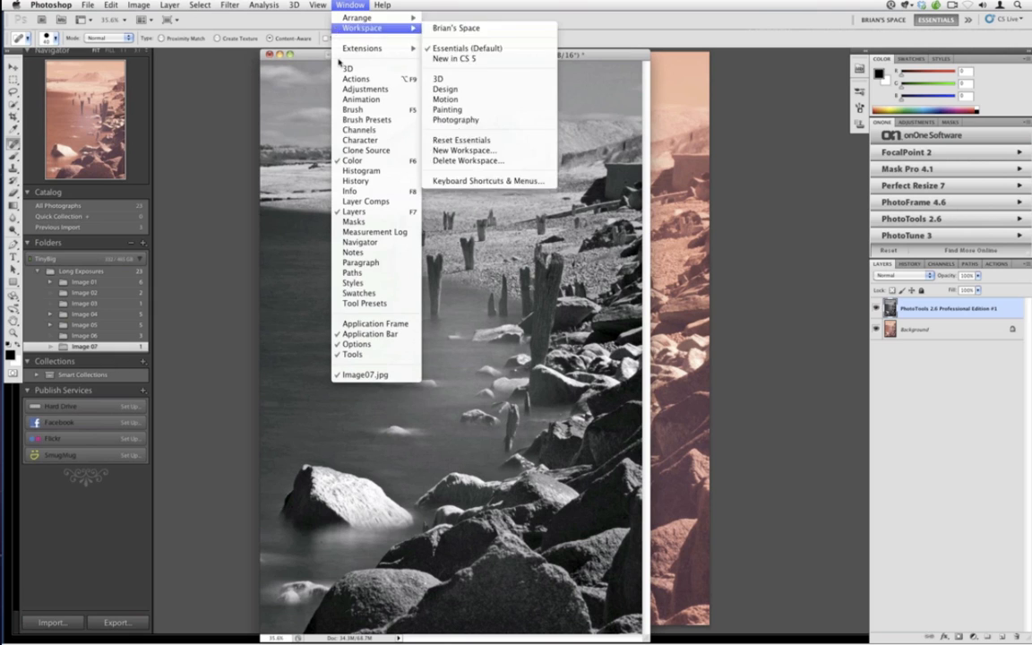
pyautogui.click(362, 324)
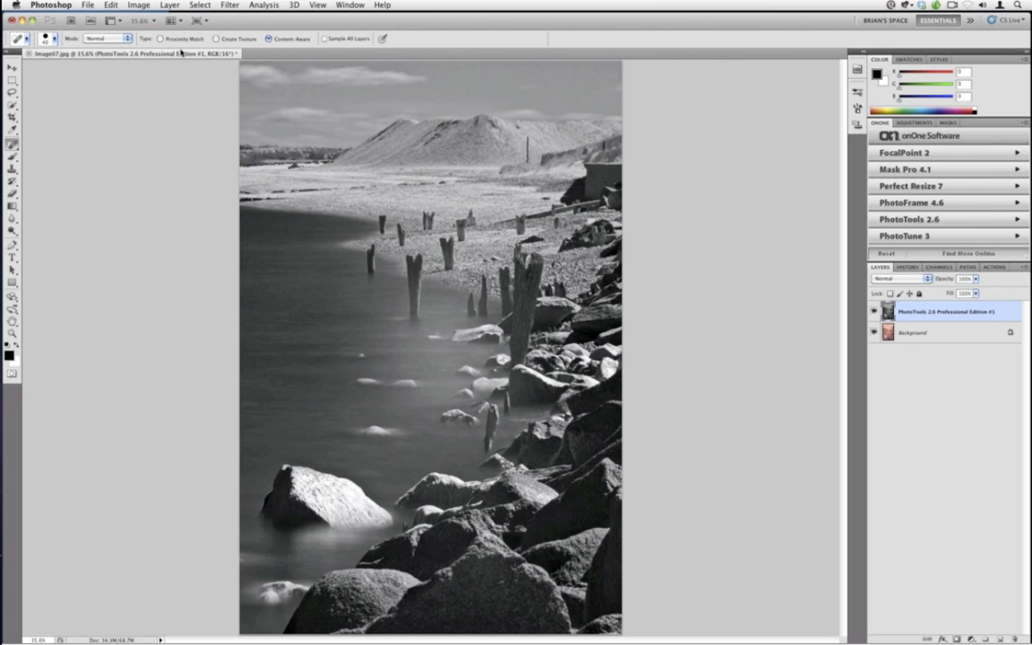
# Create a new layer in Overlay mode filled with overlay-neutral 50% gray
pyautogui.click(170, 6)
pyautogui.moveTo(175, 18)
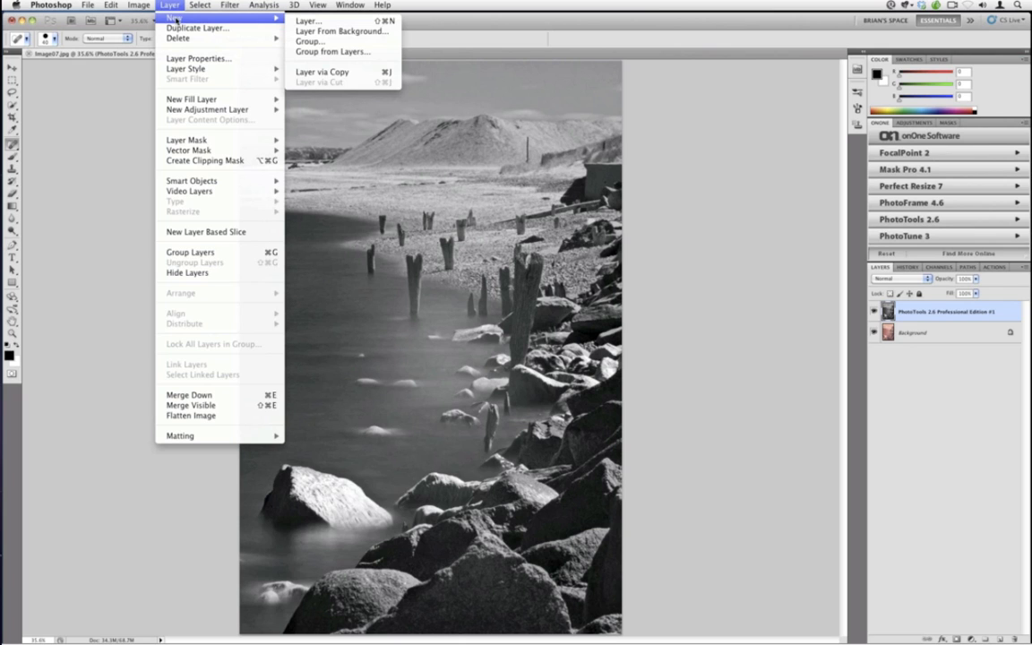
pyautogui.click(298, 20)
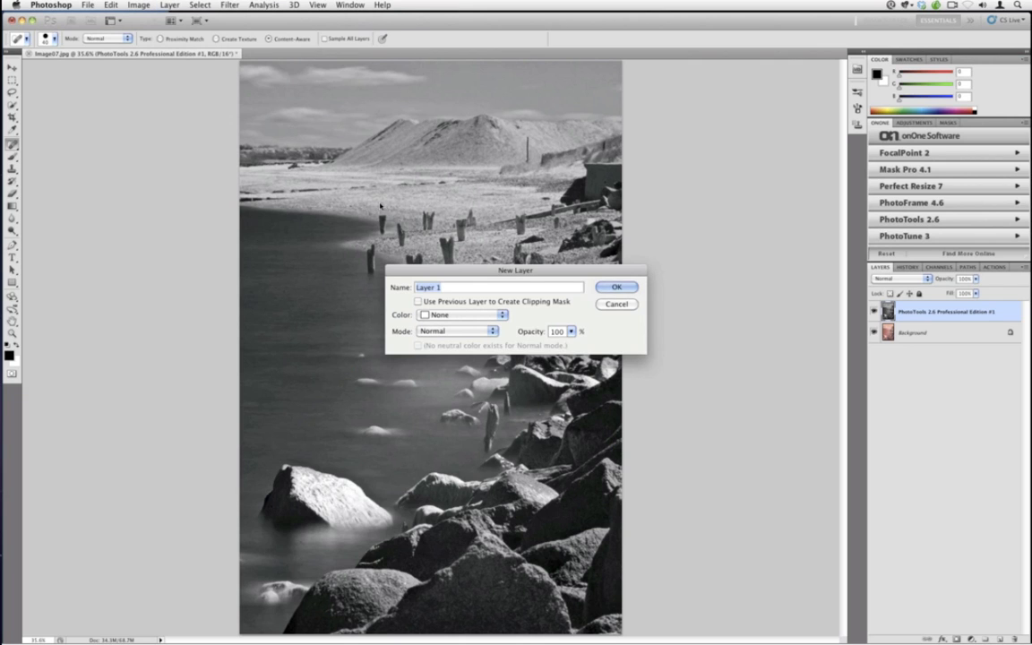
pyautogui.click(435, 332)
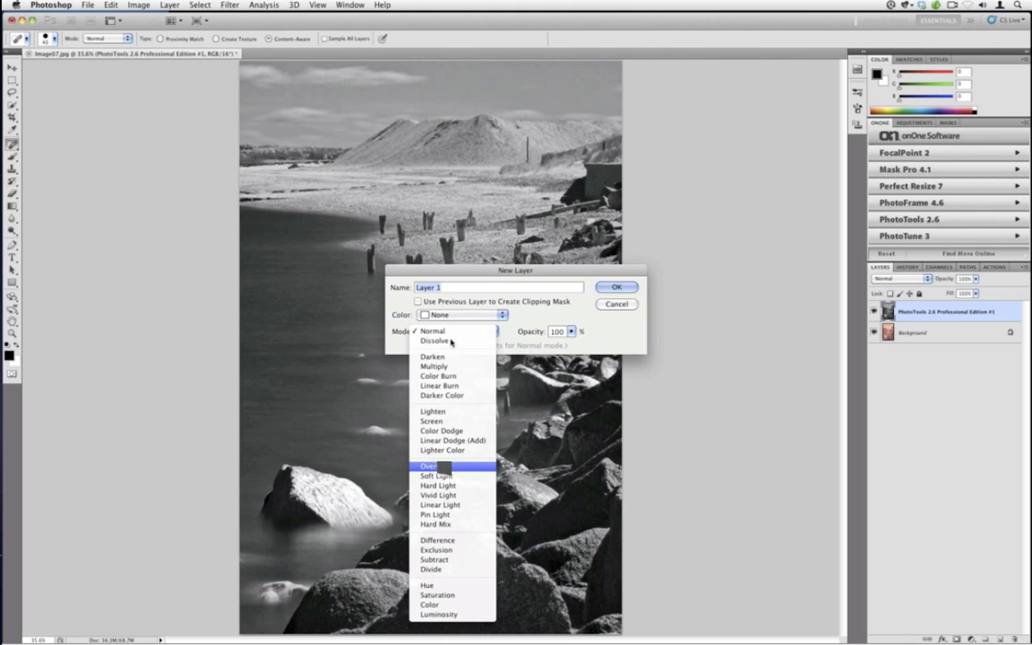
pyautogui.click(440, 466)
pyautogui.click(418, 345)
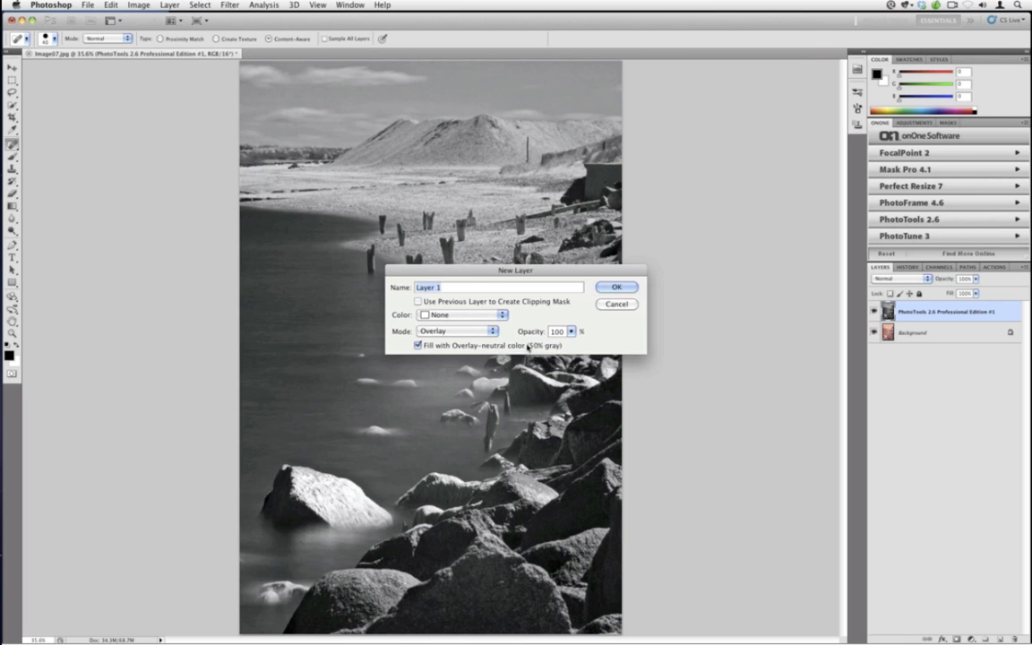
pyautogui.click(616, 287)
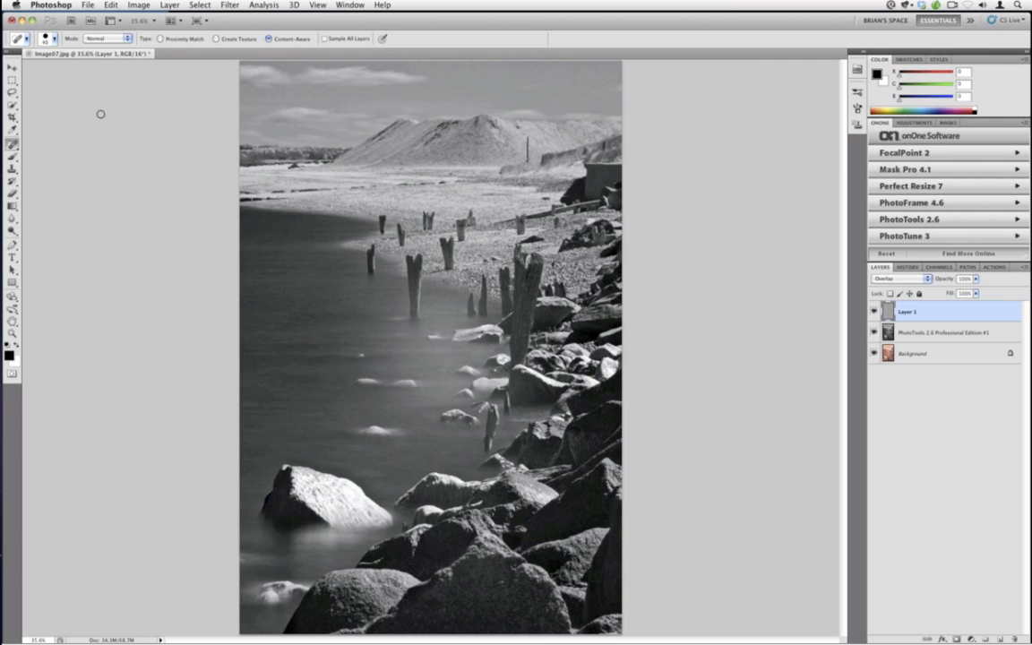
# Select the Brush tool, enlarge it, and paint black over the water down toward the lower-left rocks
pyautogui.click(12, 156)
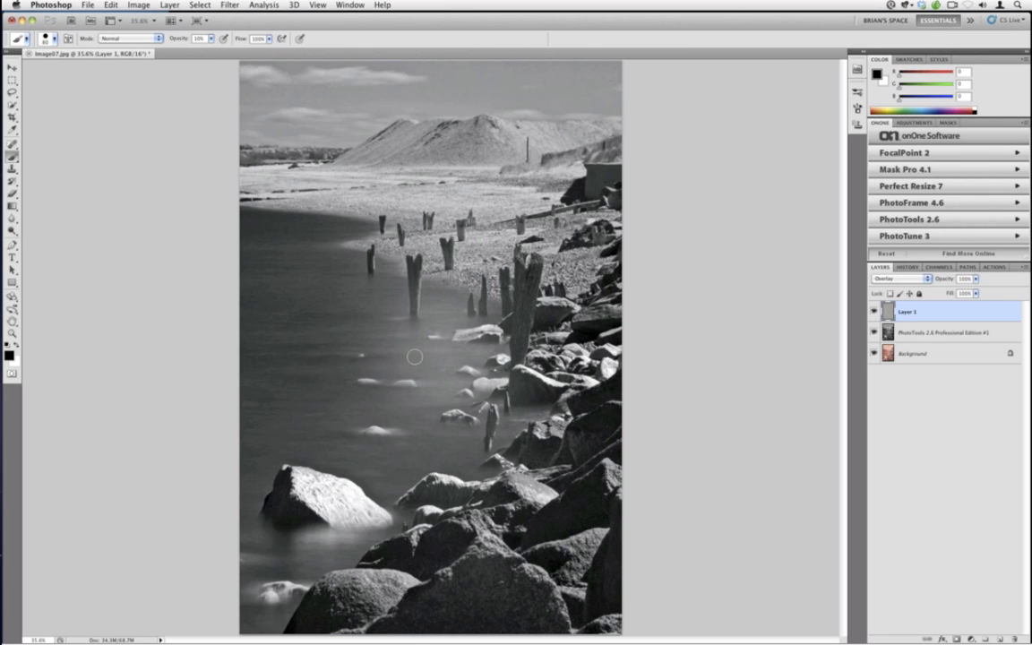
pyautogui.press(']')
pyautogui.press(']')
pyautogui.press(']')
pyautogui.press(']')
pyautogui.press(']')
pyautogui.press(']')
pyautogui.press(']')
pyautogui.press(']')
pyautogui.press(']')
pyautogui.press(']')
pyautogui.moveTo(361, 326)
pyautogui.mouseDown()
pyautogui.moveTo(393, 416)
pyautogui.moveTo(454, 415)
pyautogui.moveTo(348, 306)
pyautogui.moveTo(274, 258)
pyautogui.moveTo(272, 396)
pyautogui.moveTo(357, 449)
pyautogui.moveTo(322, 385)
pyautogui.moveTo(367, 456)
pyautogui.moveTo(460, 426)
pyautogui.moveTo(295, 432)
pyautogui.moveTo(235, 569)
pyautogui.moveTo(283, 554)
pyautogui.mouseUp()
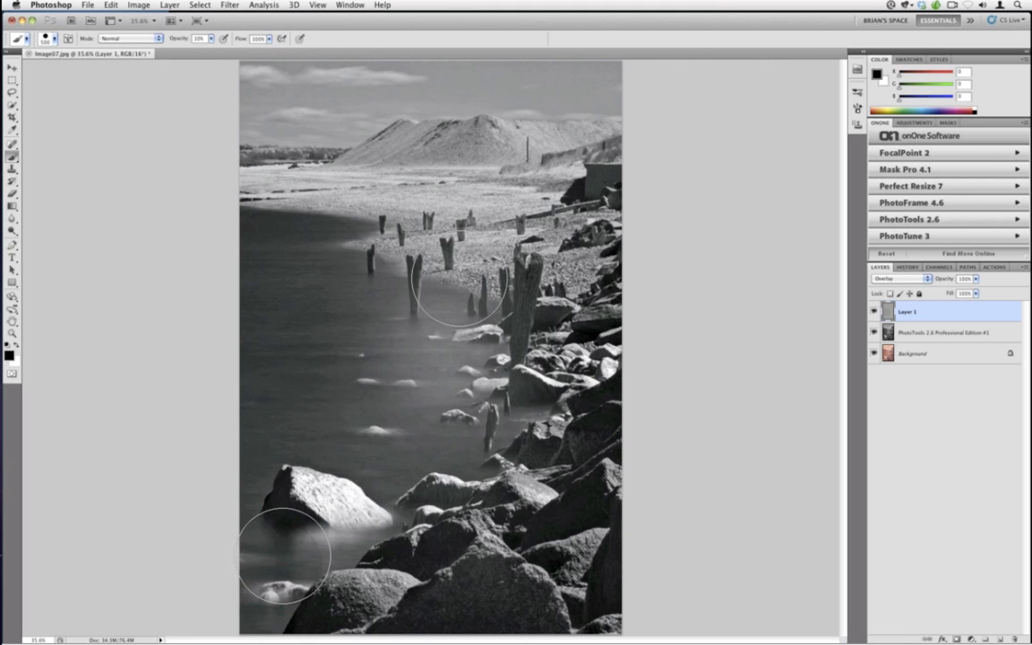
# Shrink the brush, paint small strokes over the water around the posts, then delete the gray overlay layer
pyautogui.press('[')
pyautogui.press('[')
pyautogui.press('[')
pyautogui.press('[')
pyautogui.press('[')
pyautogui.press('[')
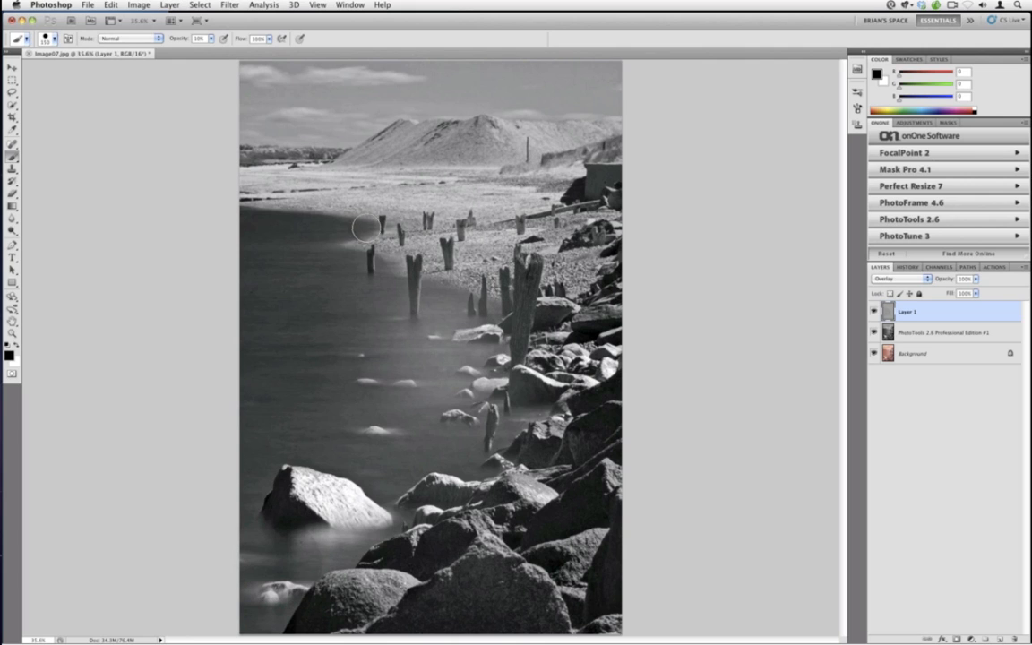
pyautogui.moveTo(462, 296)
pyautogui.mouseDown()
pyautogui.moveTo(425, 281)
pyautogui.moveTo(439, 299)
pyautogui.mouseUp()
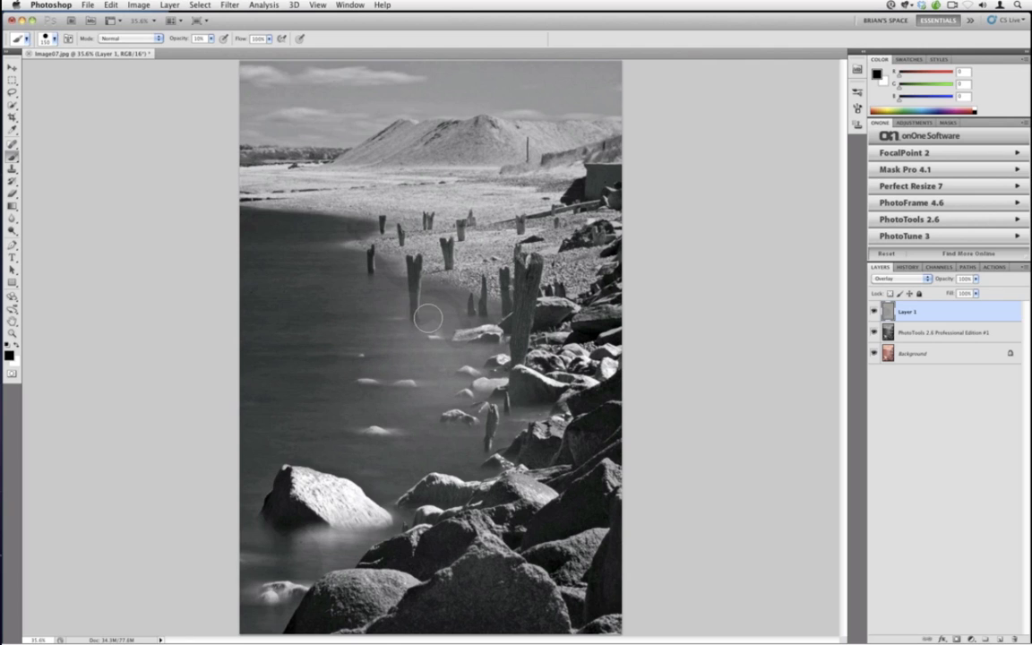
pyautogui.moveTo(451, 359); pyautogui.dragTo(409, 341)
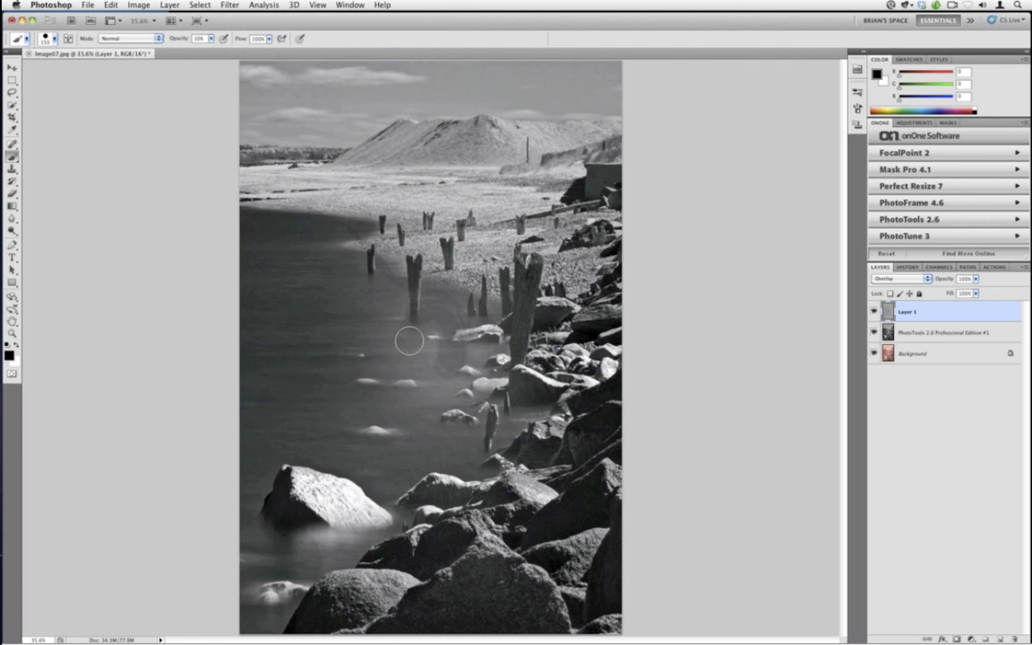
pyautogui.moveTo(437, 382)
pyautogui.mouseDown()
pyautogui.moveTo(431, 354)
pyautogui.moveTo(404, 359)
pyautogui.moveTo(398, 343)
pyautogui.moveTo(420, 334)
pyautogui.moveTo(436, 373)
pyautogui.mouseUp()
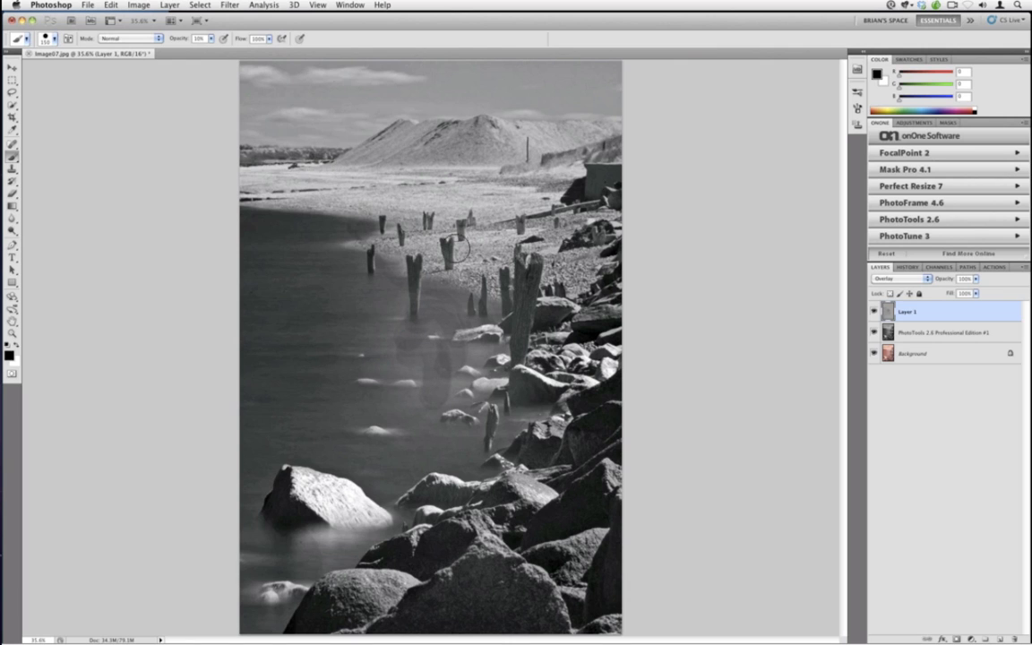
pyautogui.moveTo(922, 314)
pyautogui.mouseDown()
pyautogui.moveTo(967, 609)
pyautogui.moveTo(1012, 637)
pyautogui.mouseUp()
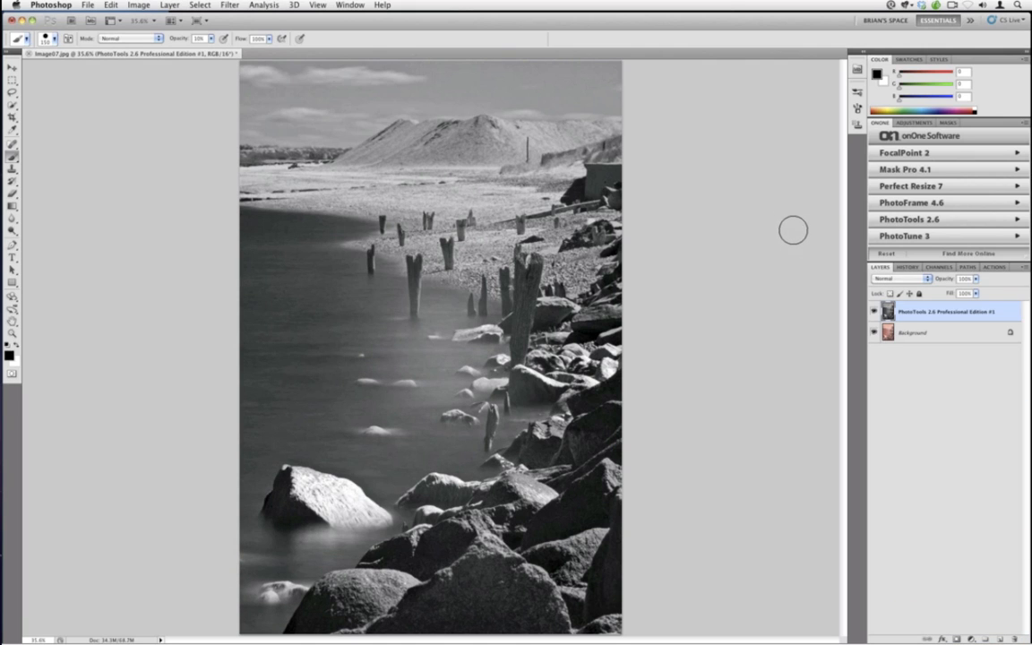
# Open FocalPoint 2 on the image and switch to a Round FocusBug
pyautogui.click(900, 153)
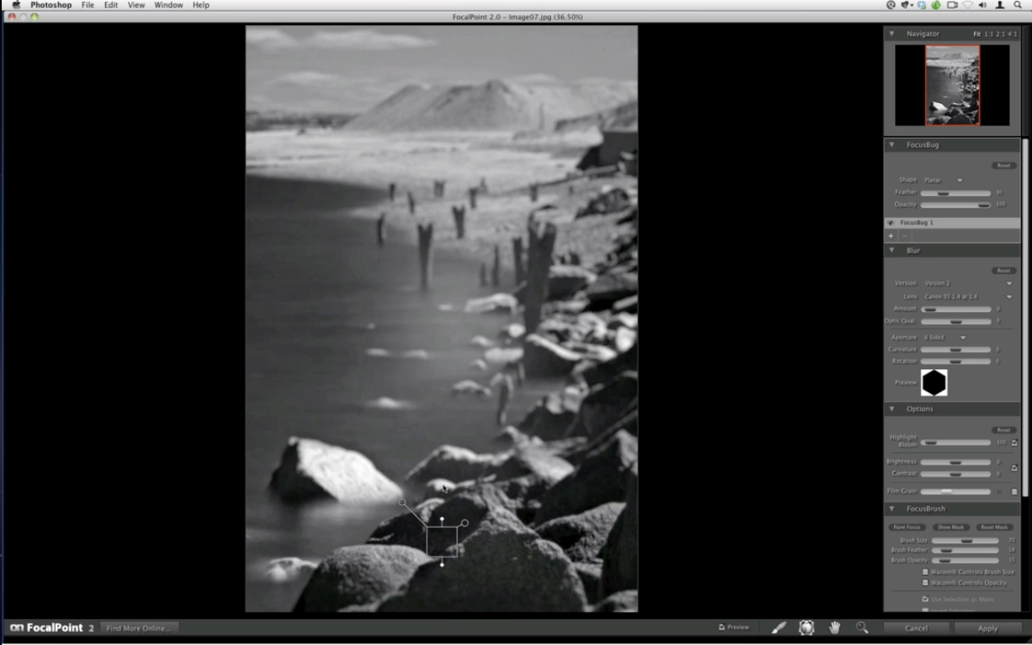
pyautogui.click(120, 5)
pyautogui.click(114, 70)
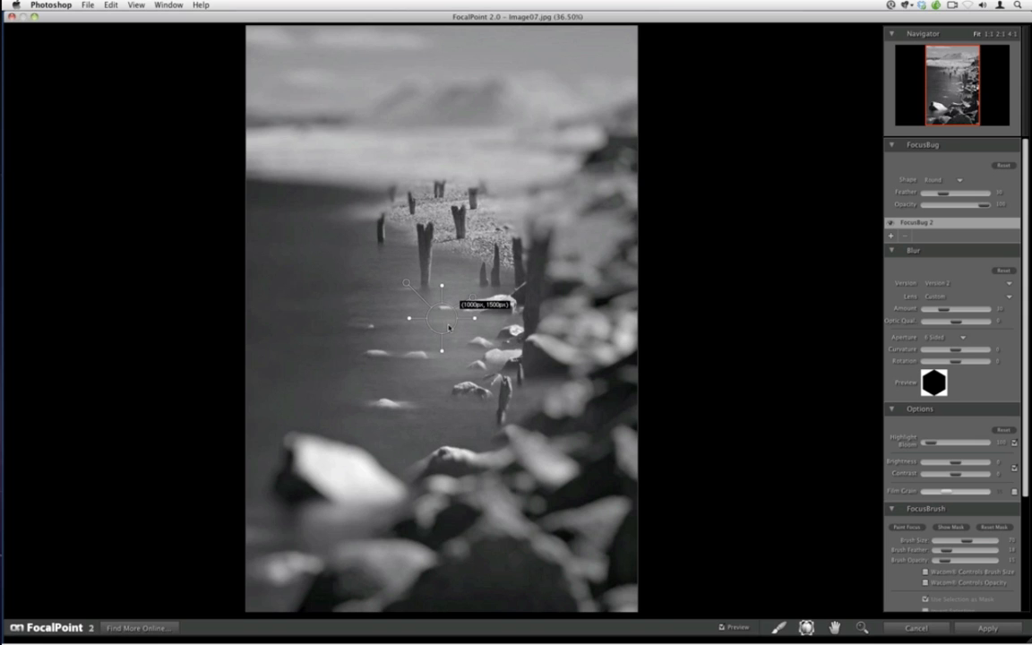
# Switch the FocusBug to the Planar shape and position and tilt it over the posts at the waterline
pyautogui.moveTo(441, 317); pyautogui.dragTo(471, 304)
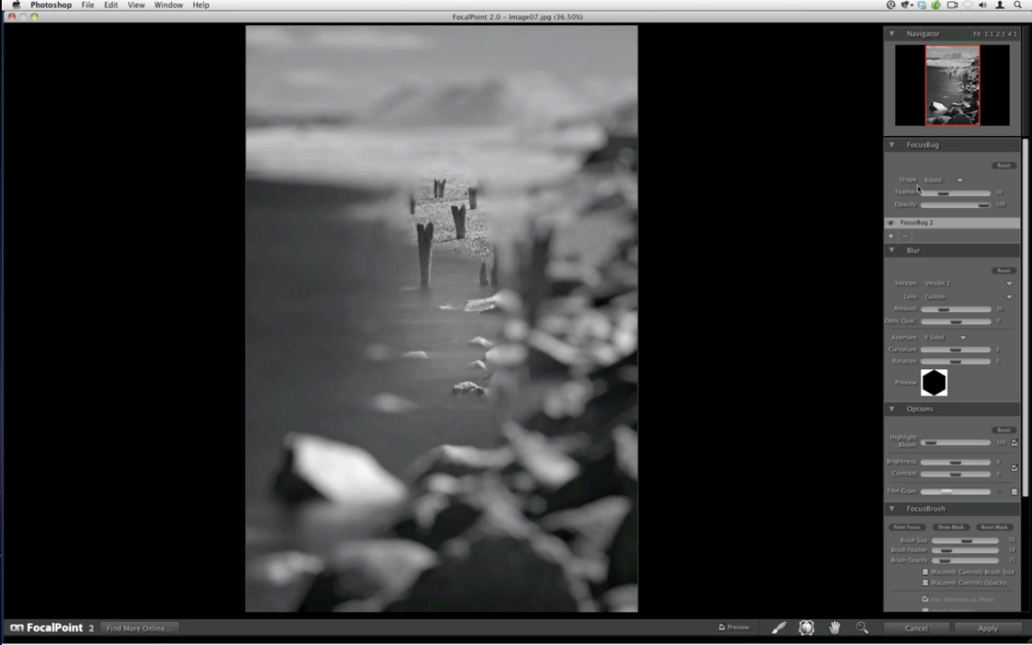
pyautogui.click(932, 181)
pyautogui.click(897, 218)
pyautogui.moveTo(471, 305)
pyautogui.mouseDown()
pyautogui.moveTo(473, 323)
pyautogui.moveTo(450, 328)
pyautogui.moveTo(460, 317)
pyautogui.mouseUp()
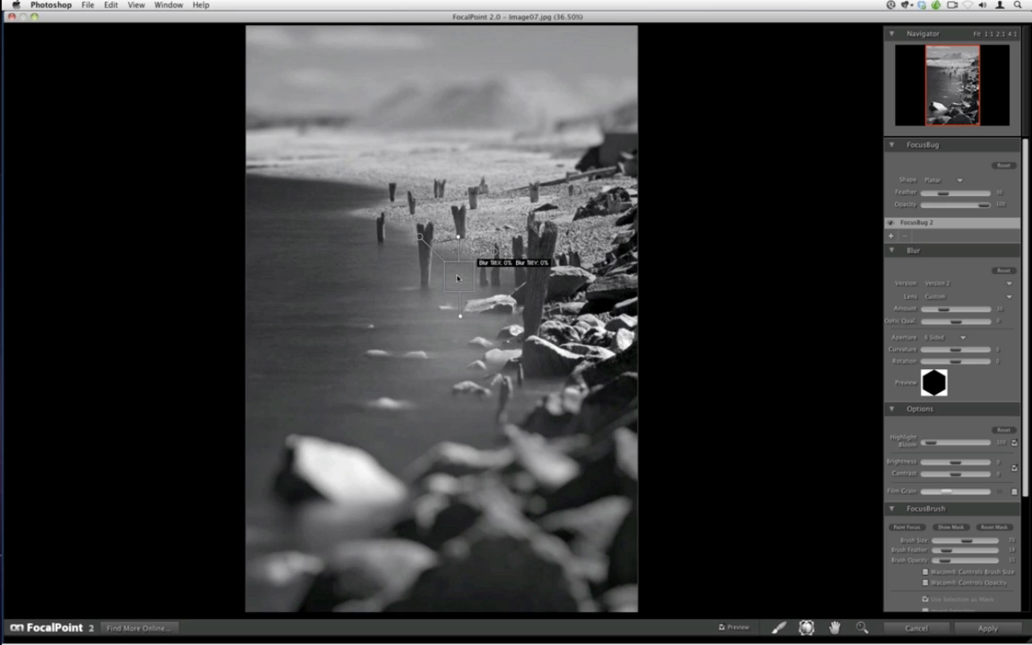
pyautogui.moveTo(457, 276); pyautogui.dragTo(464, 258)
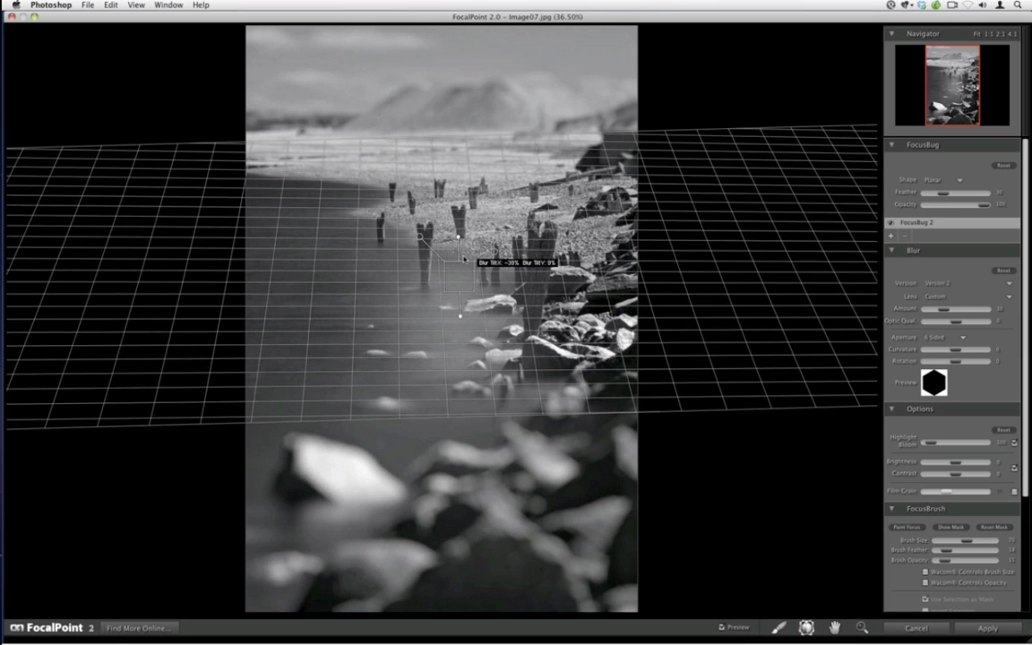
pyautogui.moveTo(464, 259); pyautogui.dragTo(458, 272)
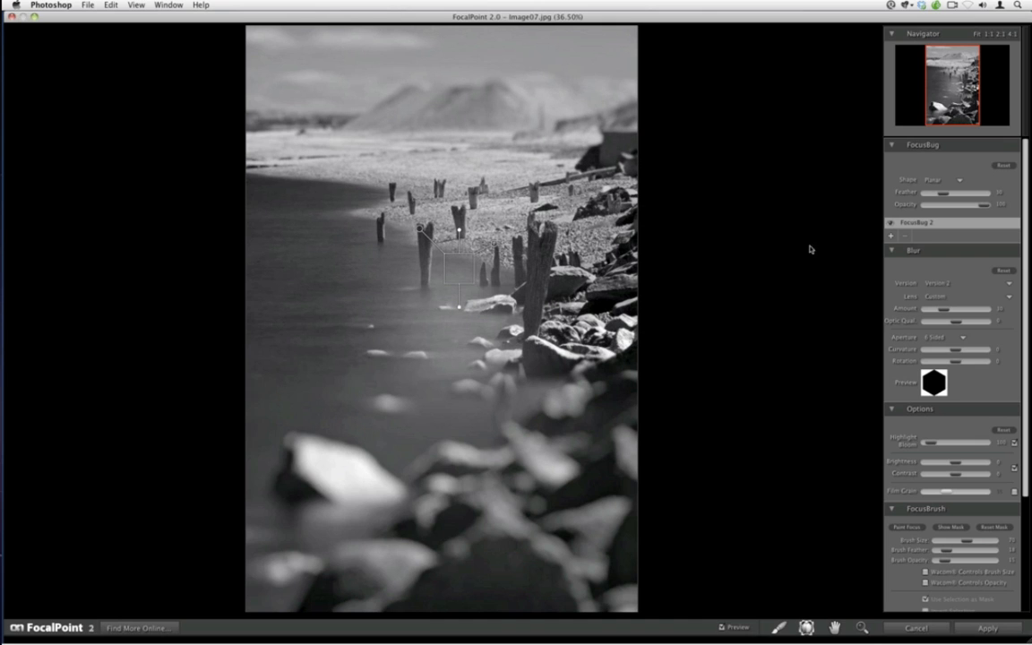
# Reduce the blur amount, increase the feather, and adjust the brightness and contrast of the focus effect
pyautogui.moveTo(937, 310); pyautogui.dragTo(928, 311)
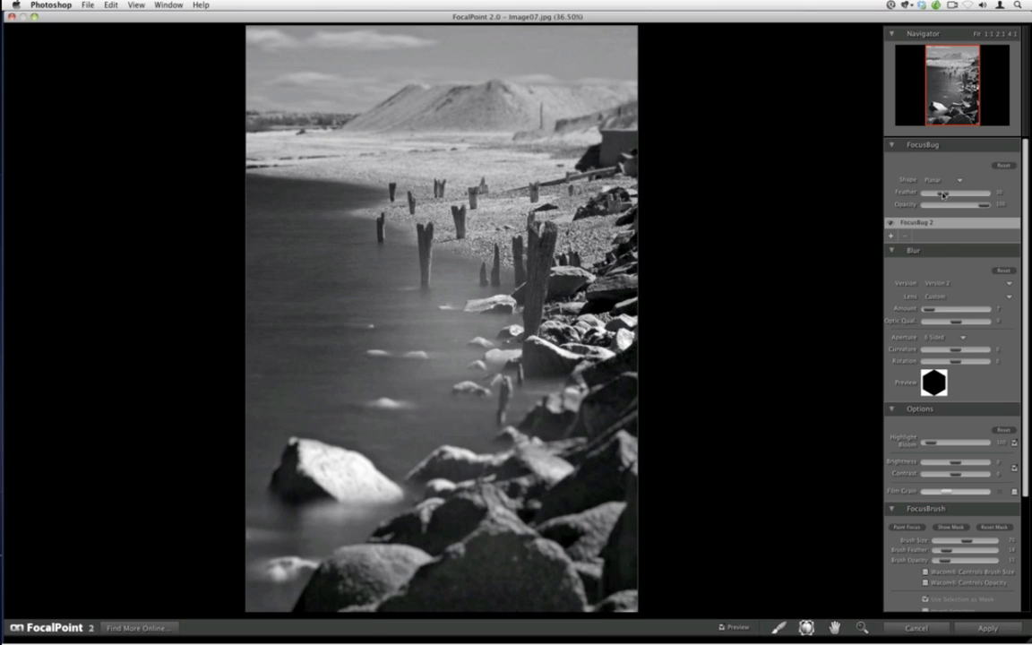
pyautogui.click(947, 194)
pyautogui.moveTo(953, 464); pyautogui.dragTo(963, 474)
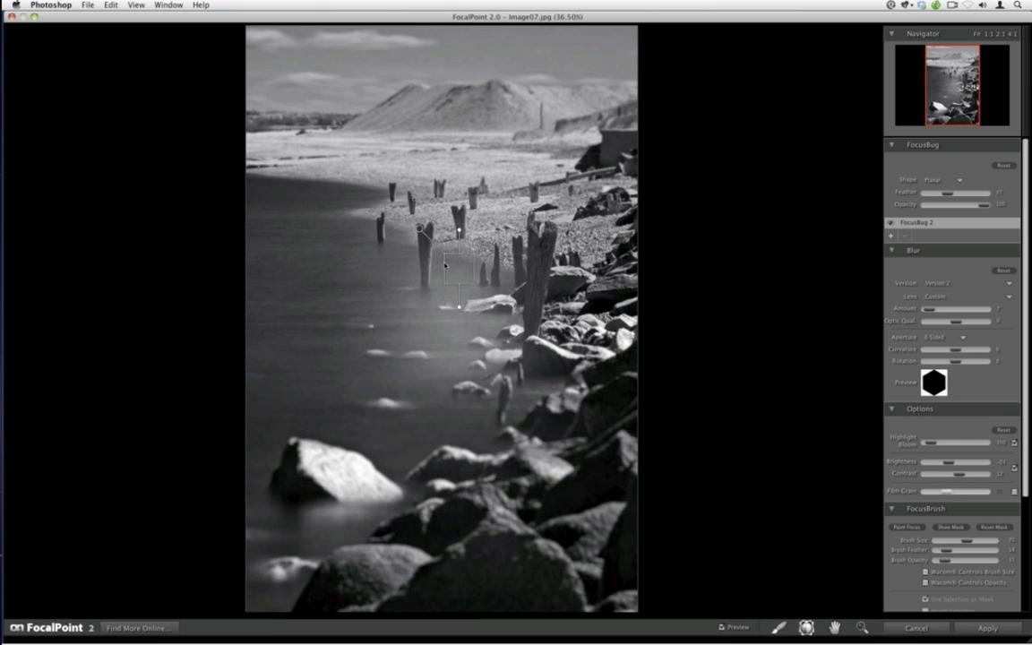
# Nudge the planar FocusBug slightly upward and apply the FocalPoint effect
pyautogui.moveTo(456, 266)
pyautogui.moveTo(456, 267); pyautogui.dragTo(453, 256)
pyautogui.click(961, 630)
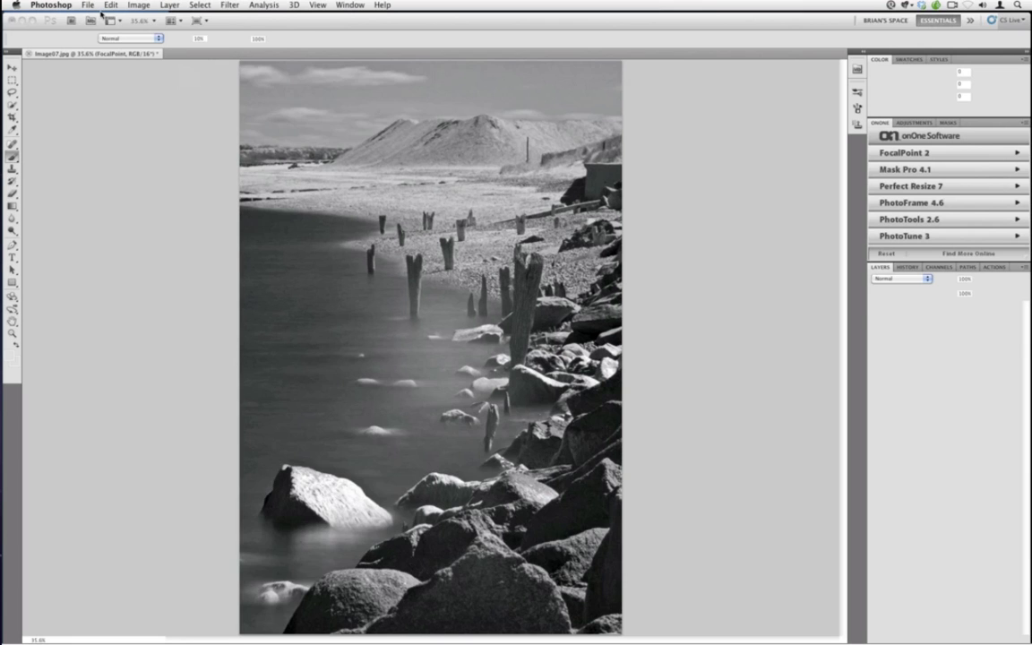
# Save and close the image, then compare the edited version with the original photo in the library
pyautogui.click(87, 5)
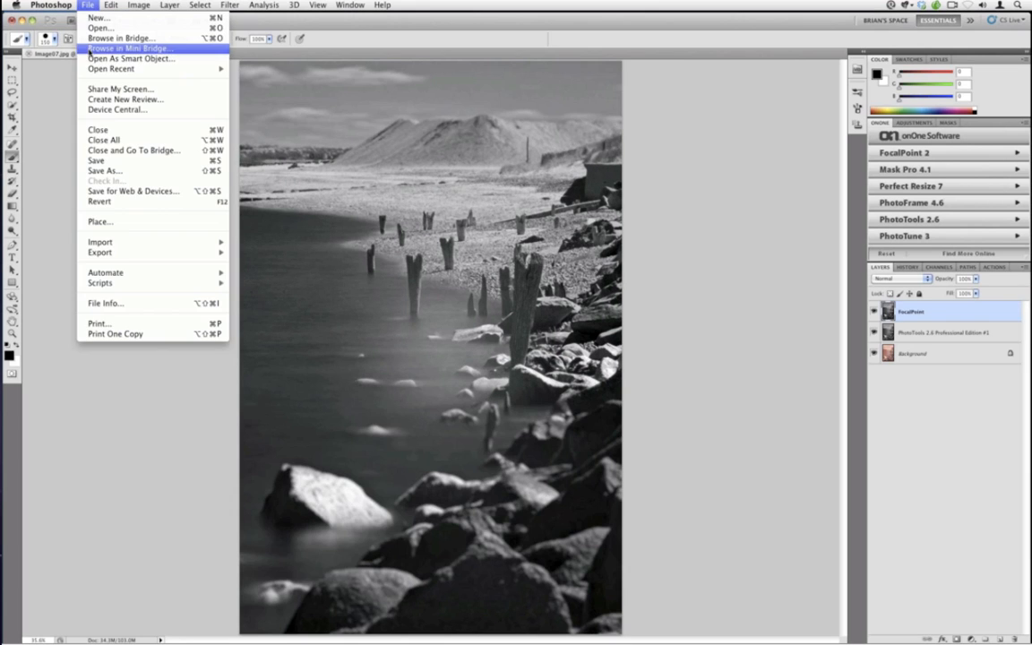
pyautogui.click(114, 161)
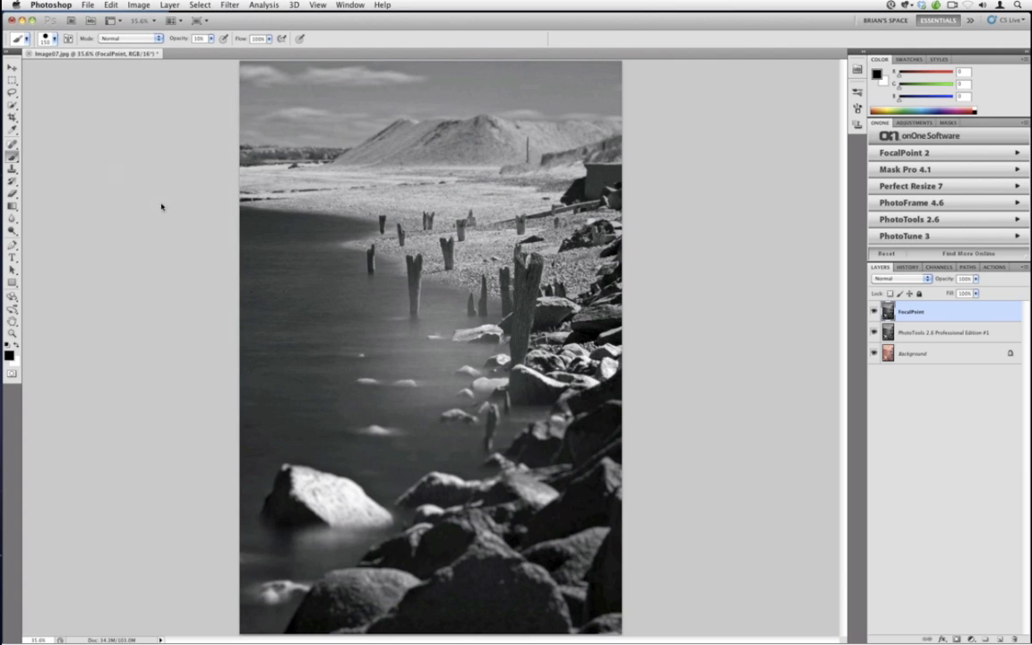
pyautogui.click(12, 20)
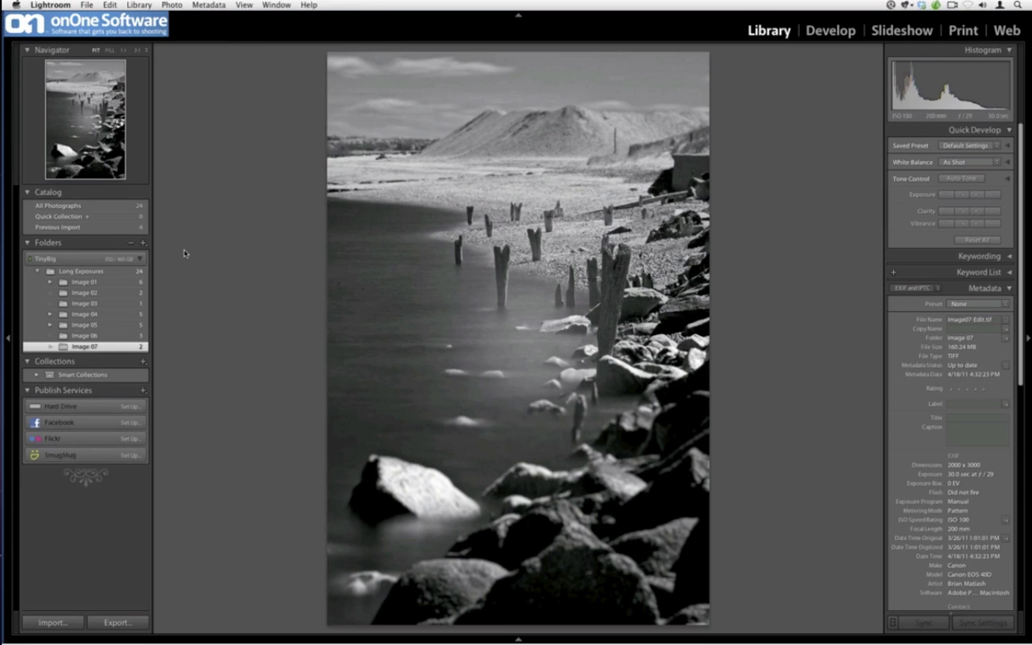
pyautogui.press('Left')
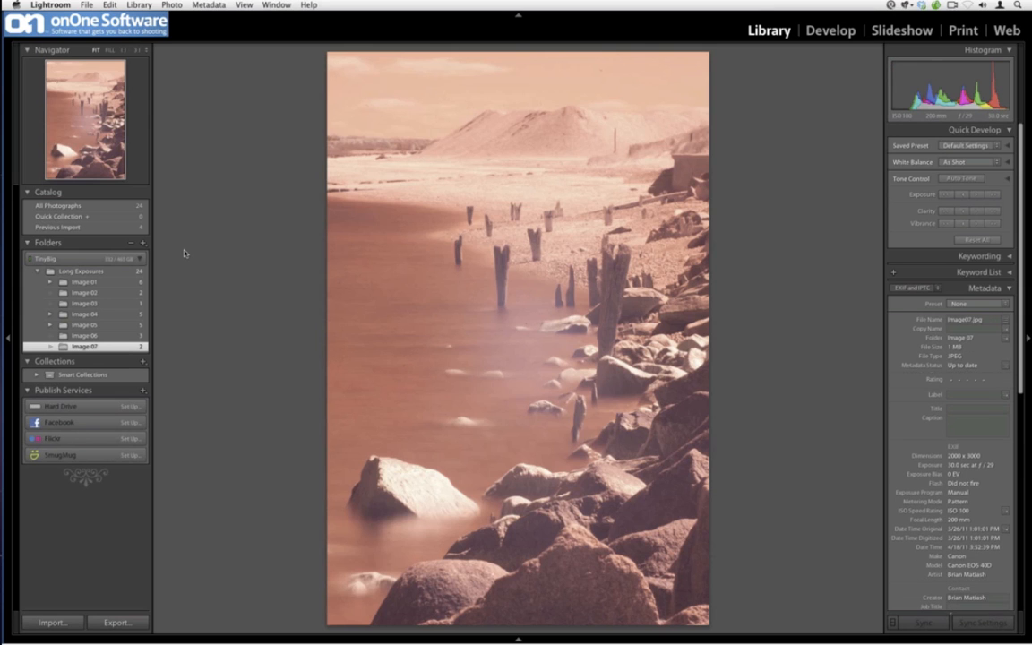
pyautogui.press('Right')
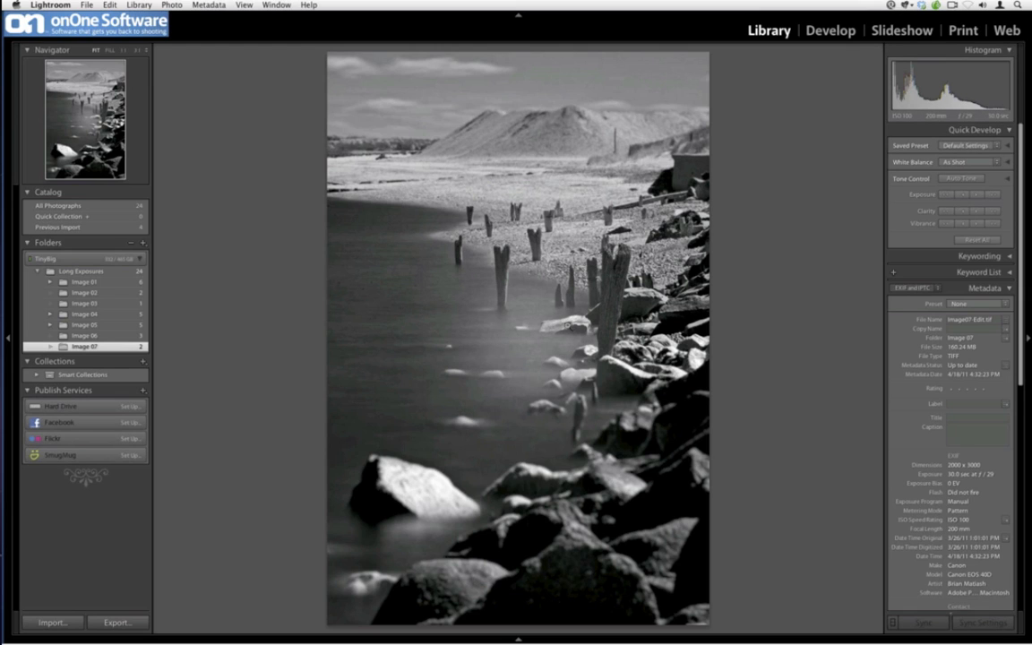
# Open the Adjustment Brush in Develop and choose the Brightness effect preset
pyautogui.click(820, 40)
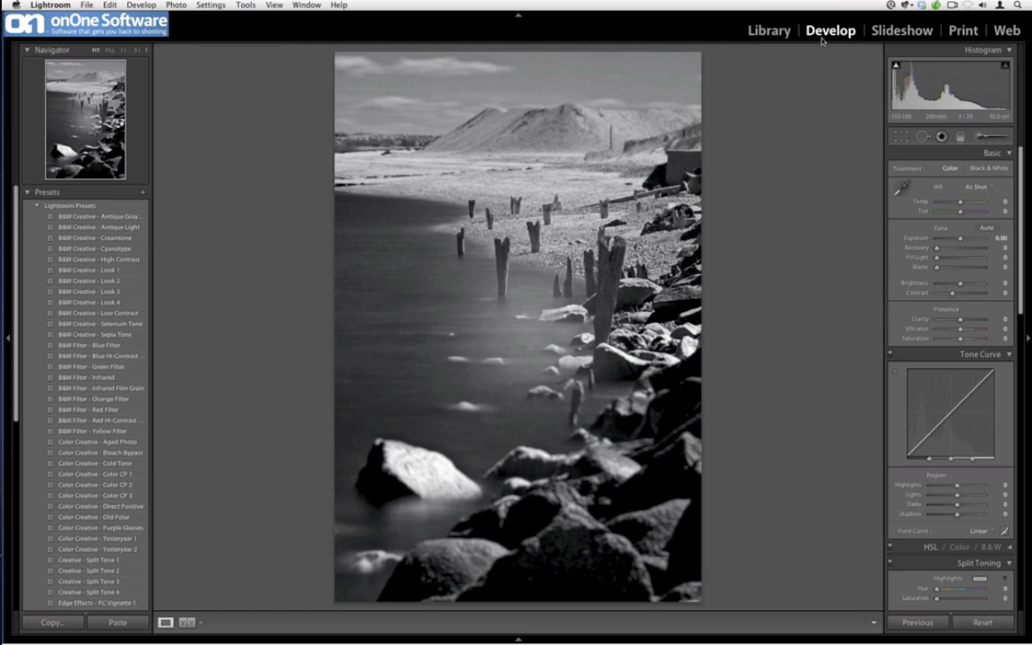
pyautogui.click(979, 139)
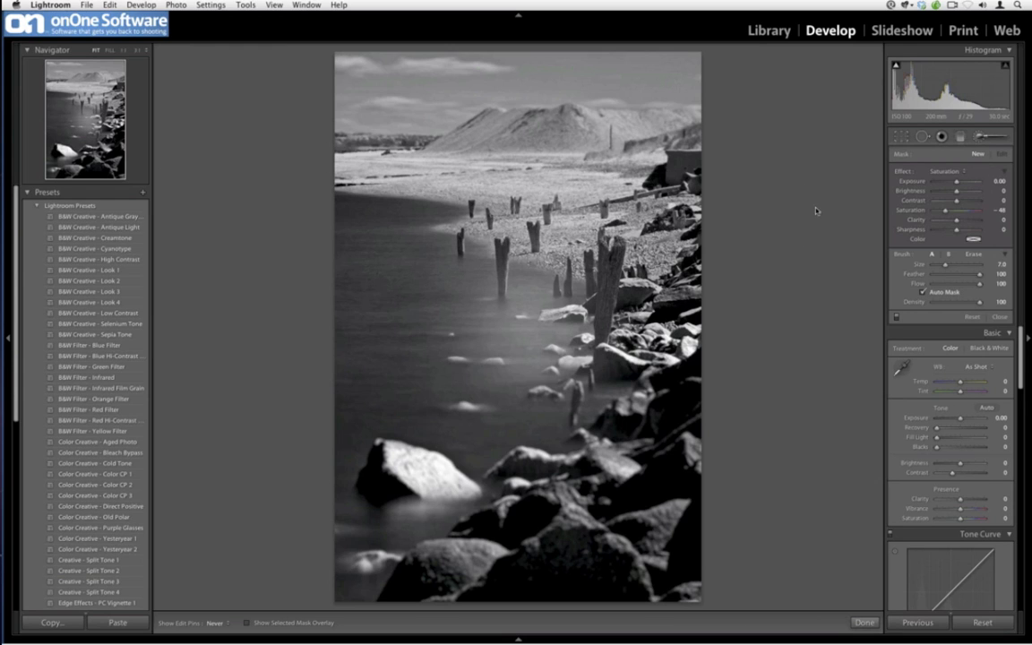
pyautogui.click(945, 174)
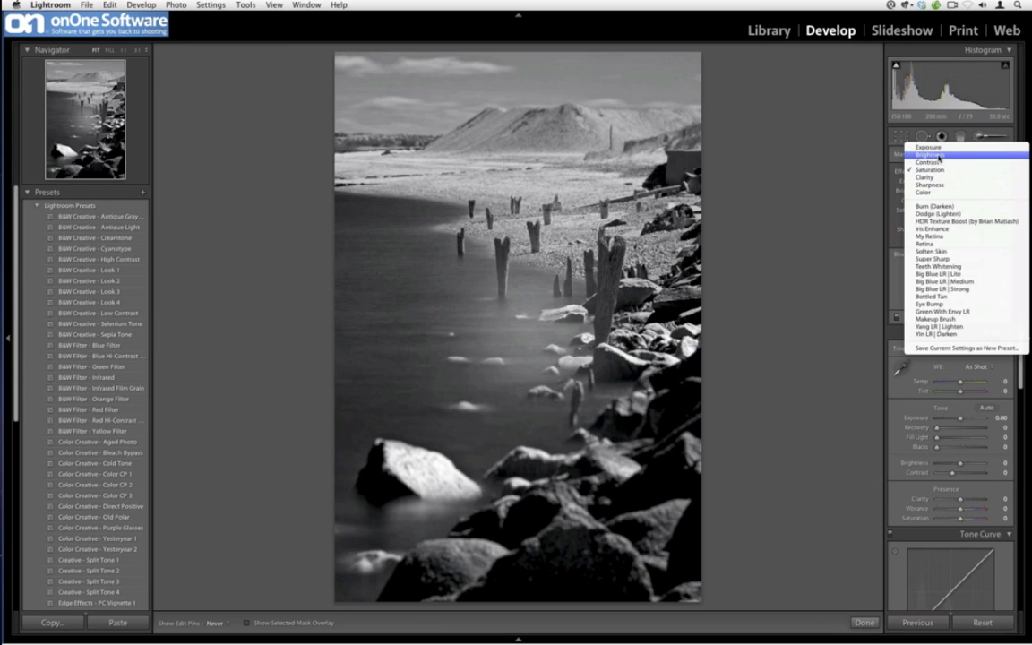
pyautogui.click(941, 151)
pyautogui.moveTo(950, 194); pyautogui.dragTo(942, 191)
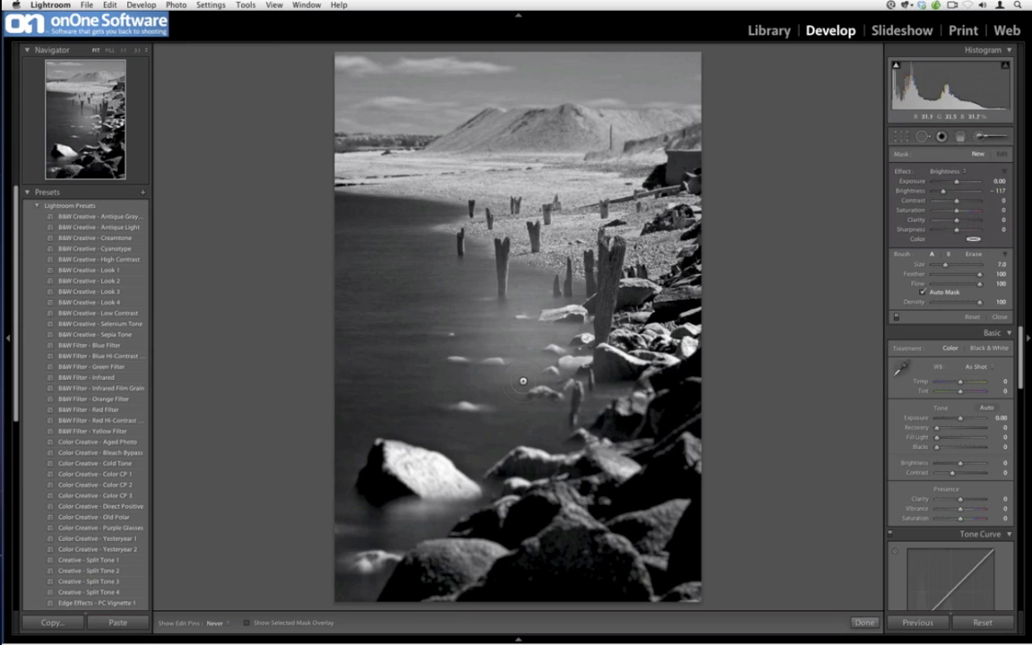
# Enlarge the brush, paint over the water beside the posts, and set that adjustment's brightness to -14
pyautogui.press(']')
pyautogui.press(']')
pyautogui.press(']')
pyautogui.press(']')
pyautogui.press(']')
pyautogui.moveTo(452, 313)
pyautogui.mouseDown()
pyautogui.moveTo(499, 342)
pyautogui.moveTo(479, 295)
pyautogui.moveTo(438, 368)
pyautogui.moveTo(567, 366)
pyautogui.mouseUp()
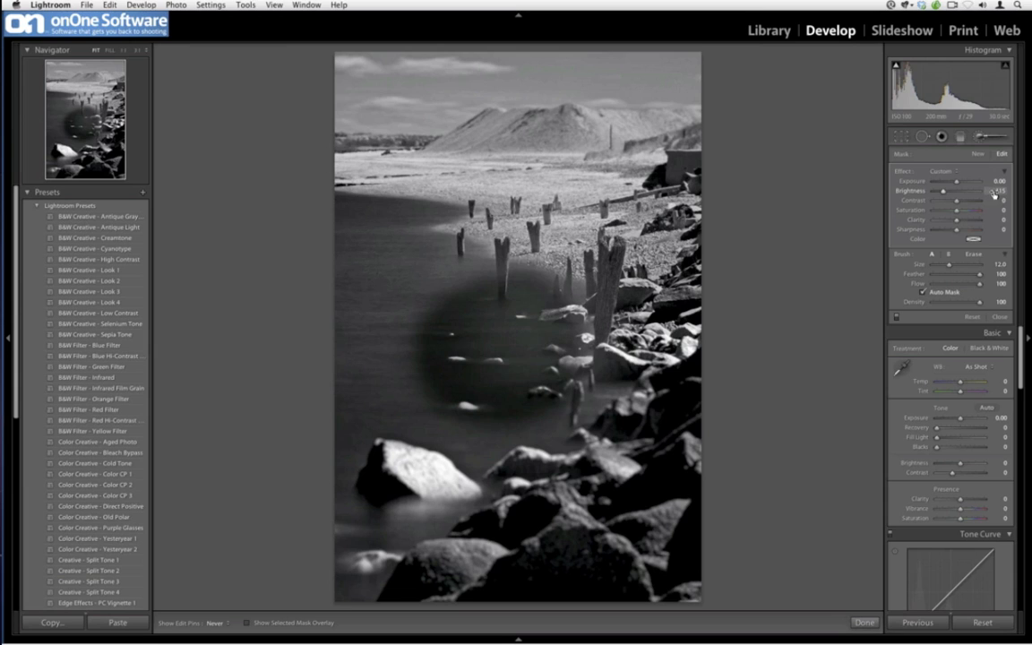
pyautogui.moveTo(1002, 195); pyautogui.dragTo(1030, 199)
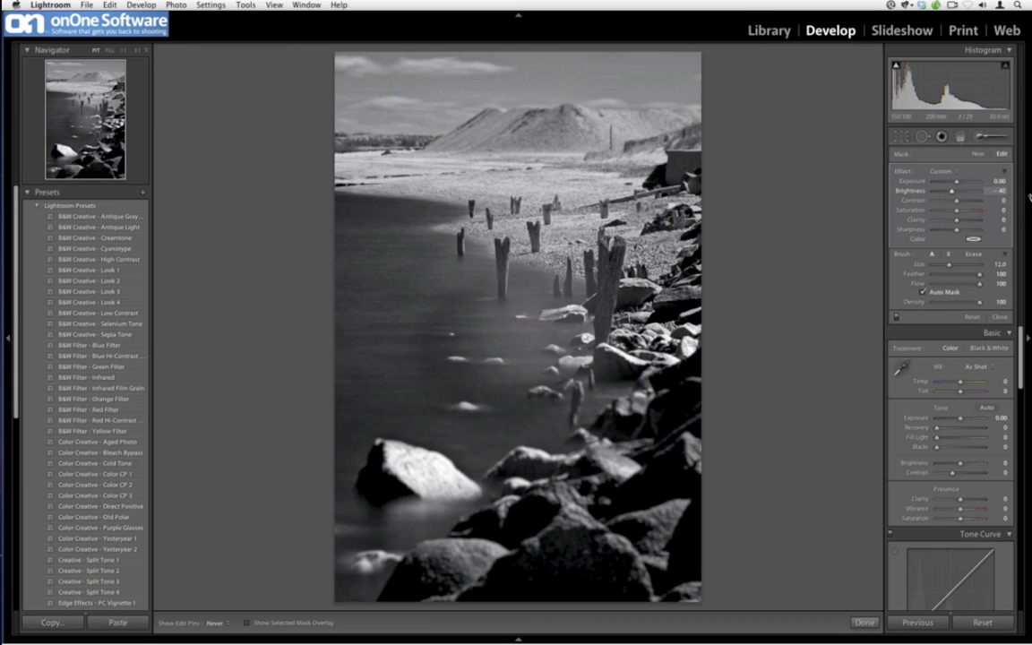
pyautogui.moveTo(951, 192); pyautogui.dragTo(954, 194)
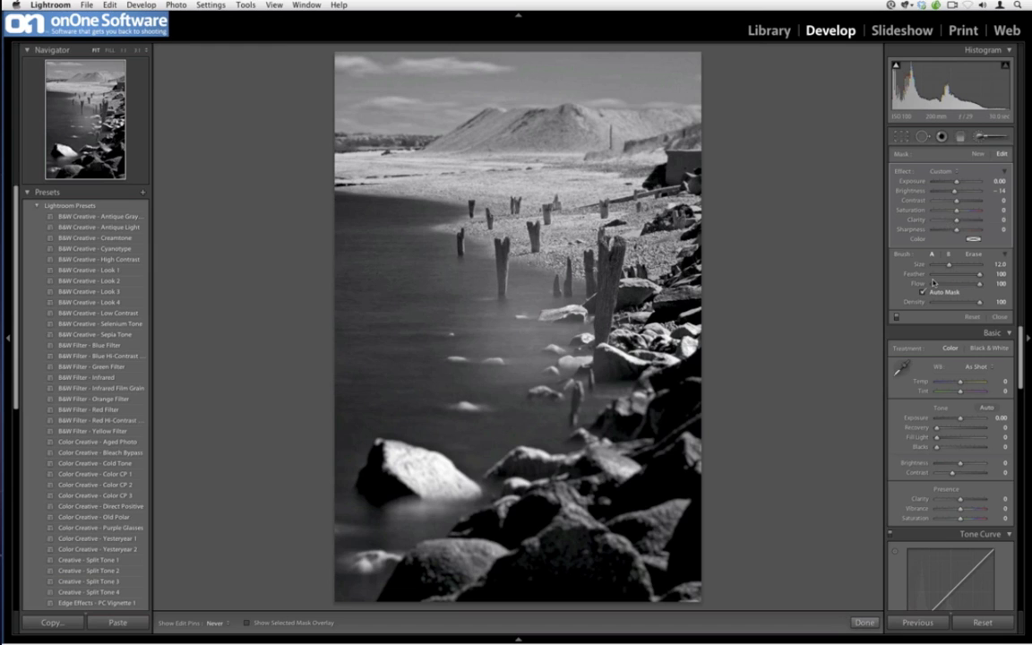
# Start a new brush adjustment, paint a small stroke on the water near the posts, and set its brightness to -65
pyautogui.click(977, 154)
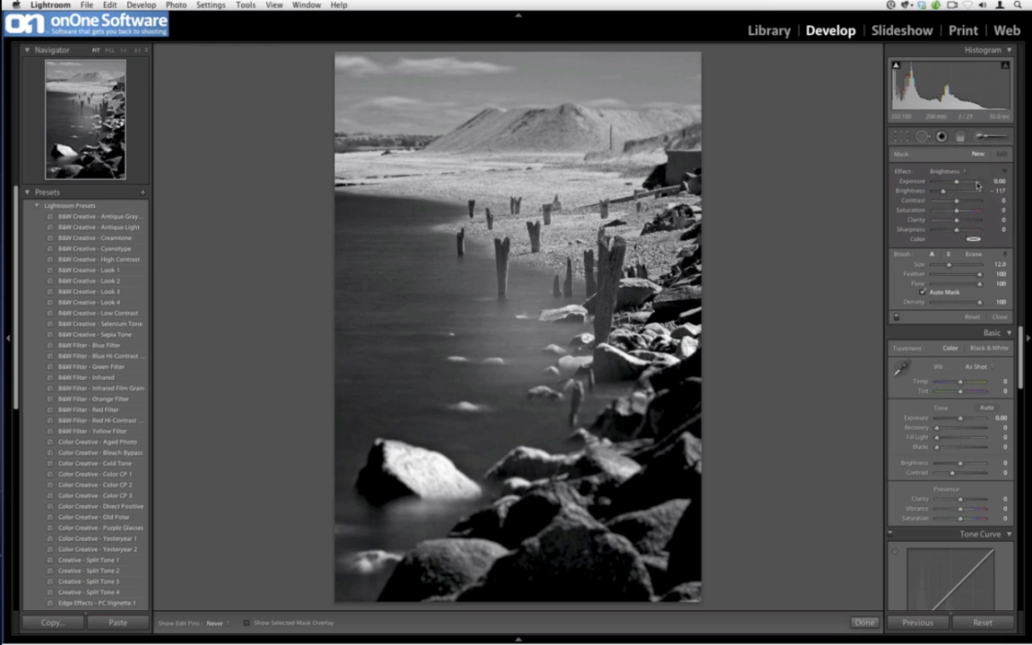
pyautogui.moveTo(538, 310); pyautogui.dragTo(543, 324)
pyautogui.moveTo(942, 193); pyautogui.dragTo(948, 192)
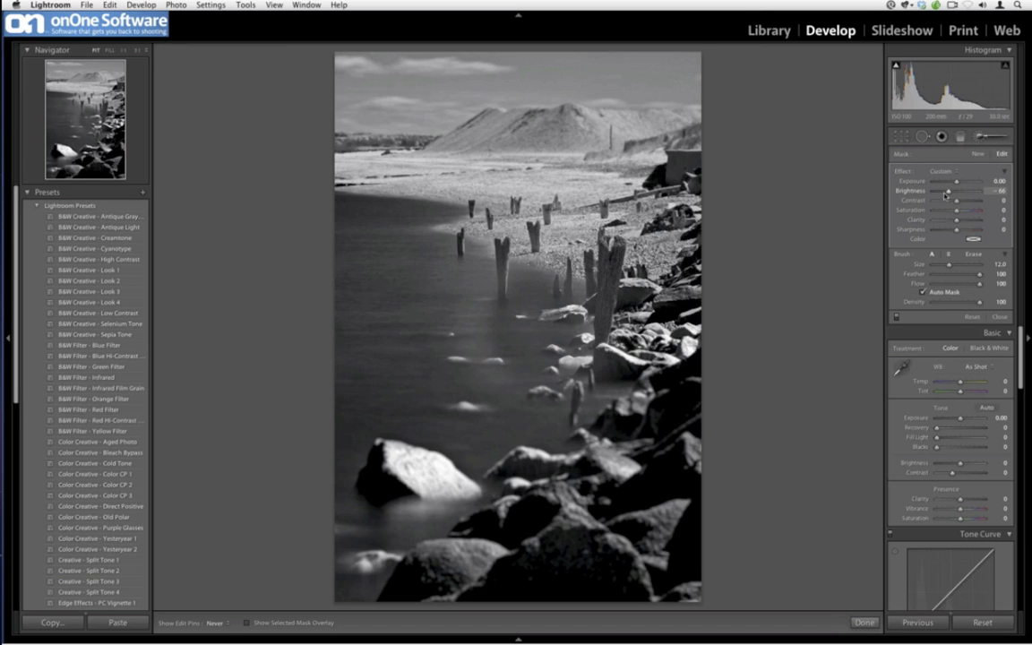
# Add another brush adjustment over the water around the posts, set its brightness to -28, and close the brush
pyautogui.click(976, 154)
pyautogui.moveTo(443, 259)
pyautogui.mouseDown()
pyautogui.moveTo(515, 385)
pyautogui.moveTo(533, 331)
pyautogui.moveTo(558, 301)
pyautogui.moveTo(573, 329)
pyautogui.mouseUp()
pyautogui.moveTo(943, 191); pyautogui.dragTo(953, 192)
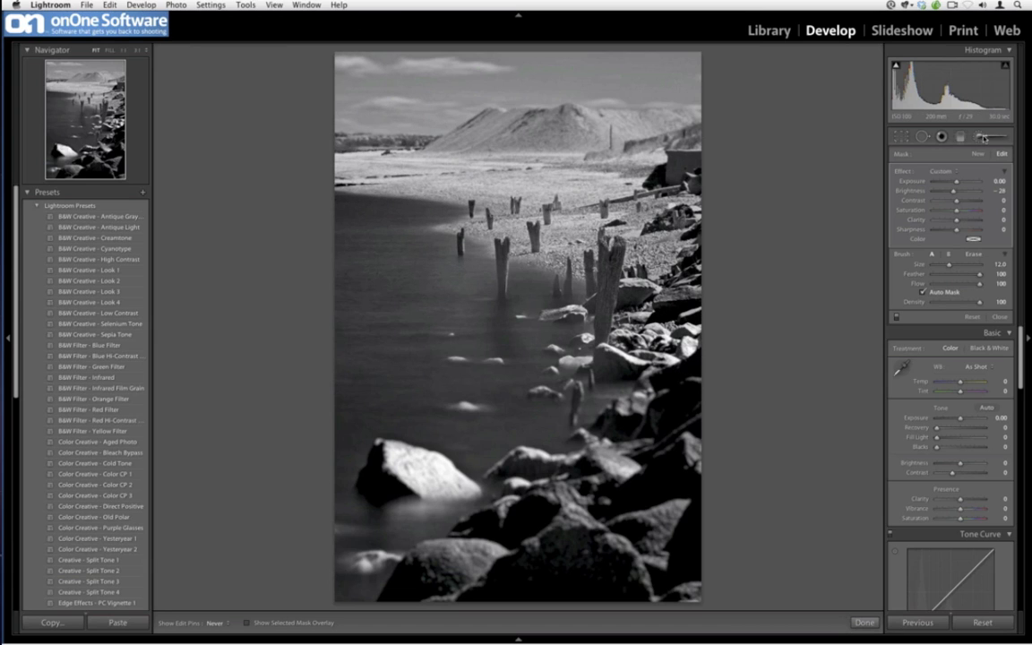
pyautogui.click(981, 136)
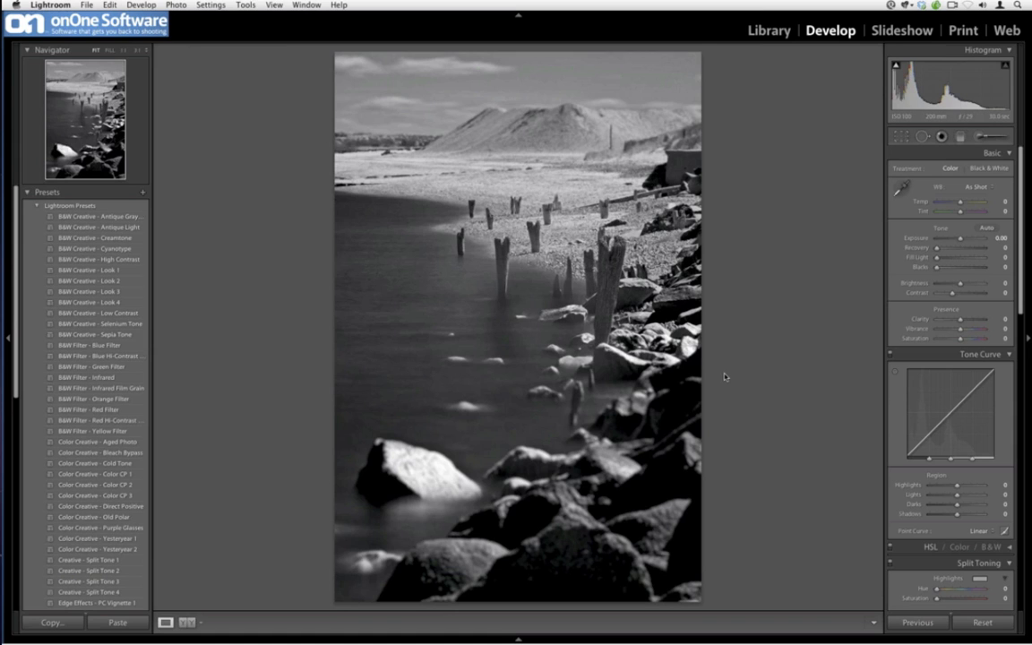
# Switch between grid, loupe and develop views and toggle the before/after view of the edited image
pyautogui.press('g')
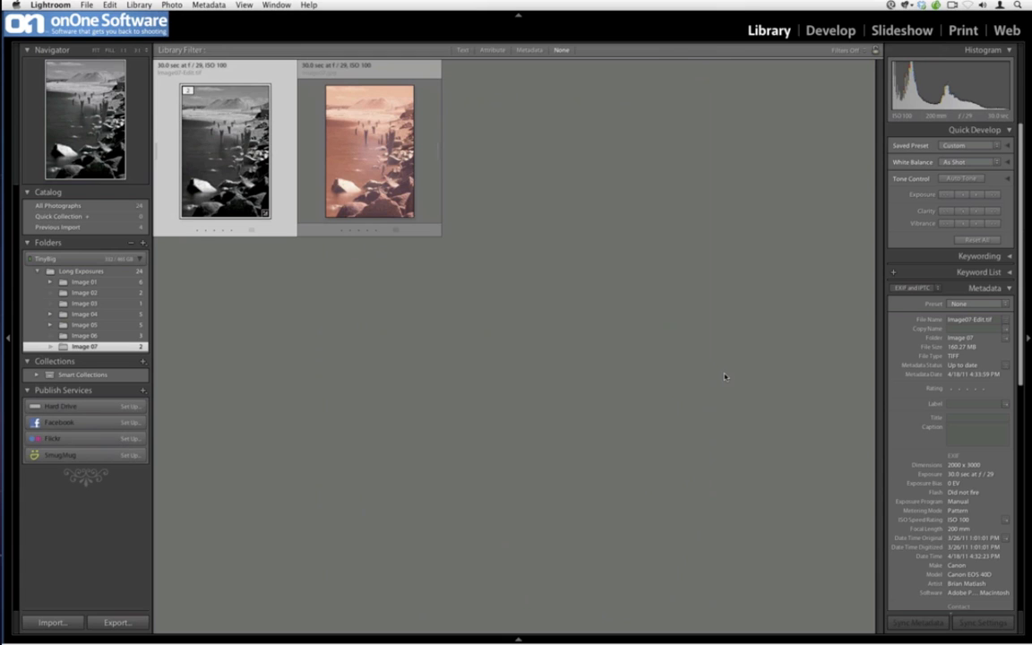
pyautogui.press('e')
pyautogui.press('d')
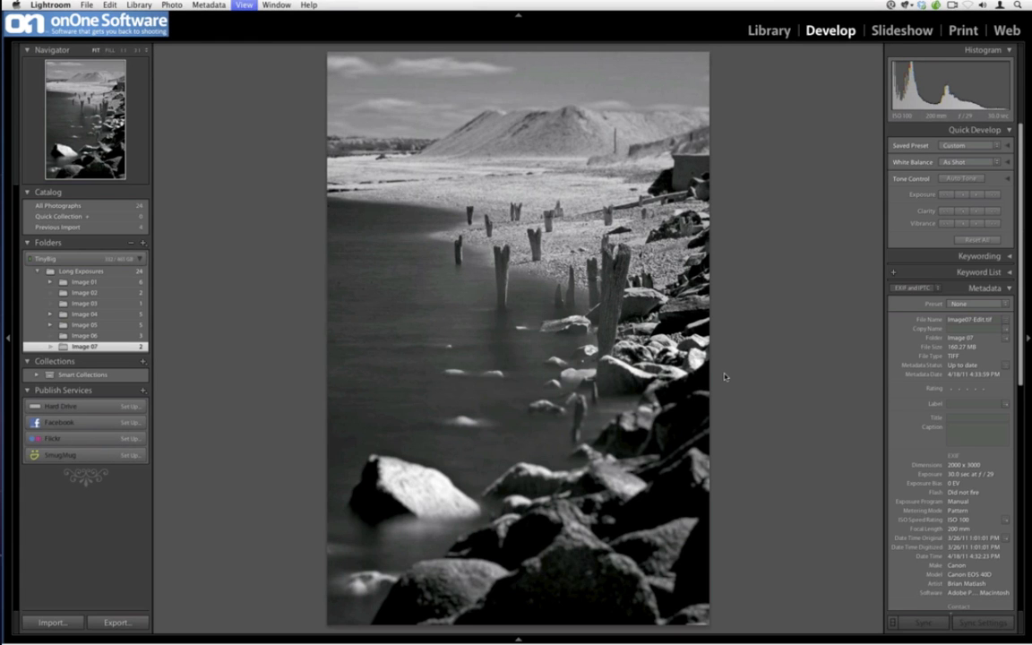
pyautogui.press('\\')
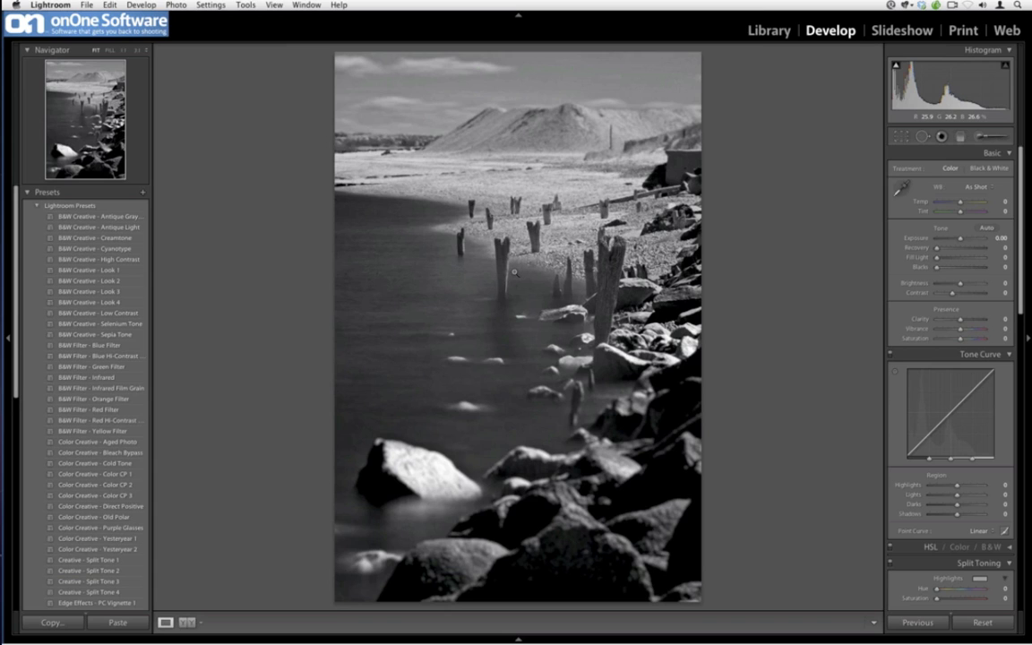
# Open the Image 01 folder and browse through its bracketed highway exposures
pyautogui.press('super+alt+1')
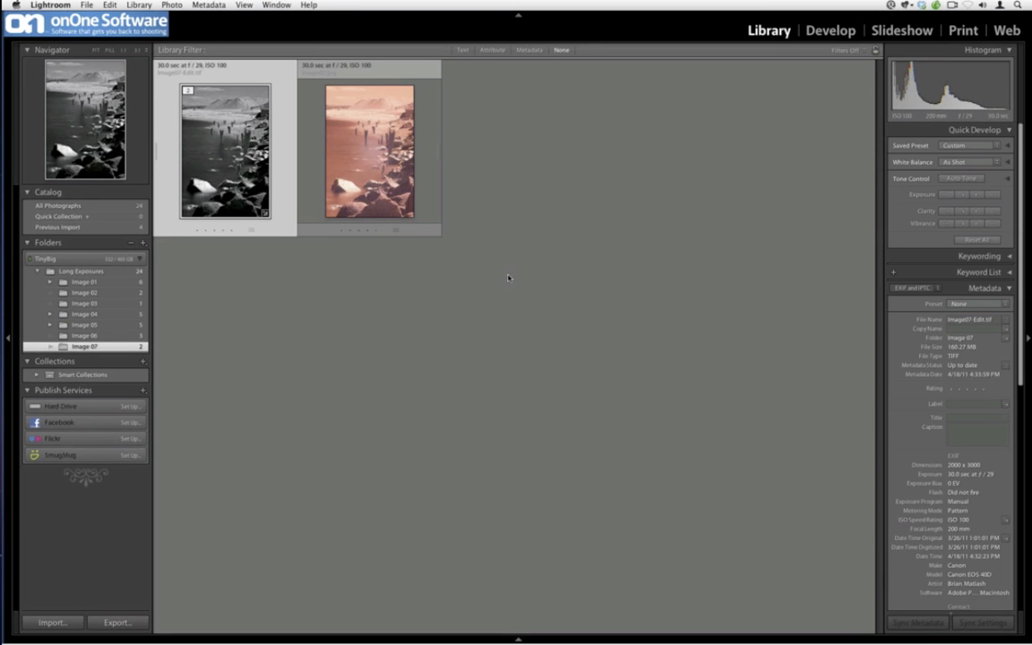
pyautogui.click(107, 282)
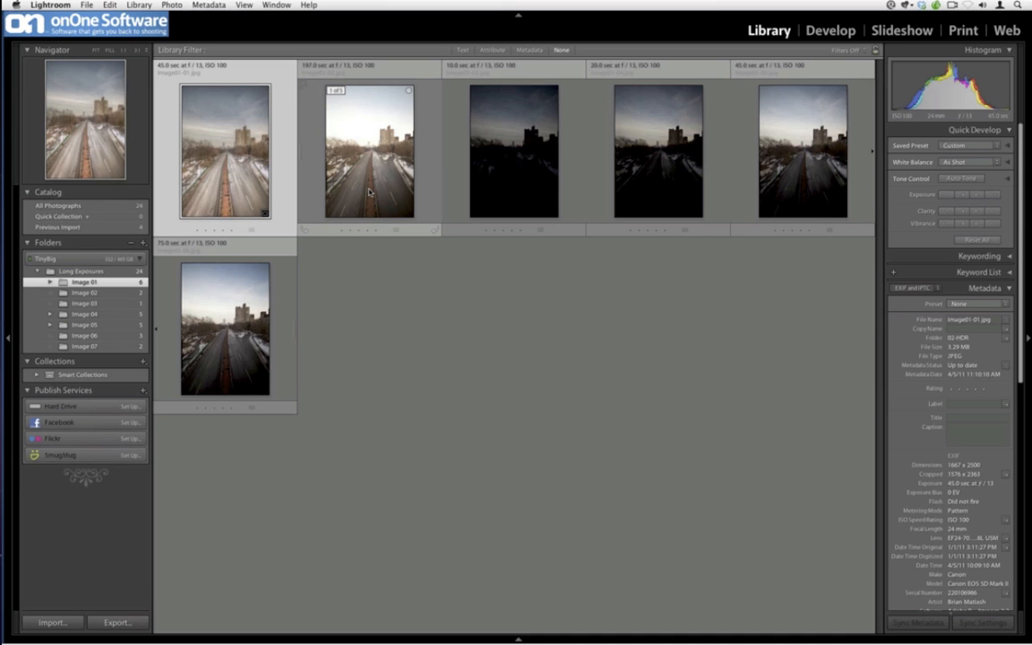
pyautogui.doubleClick(369, 192)
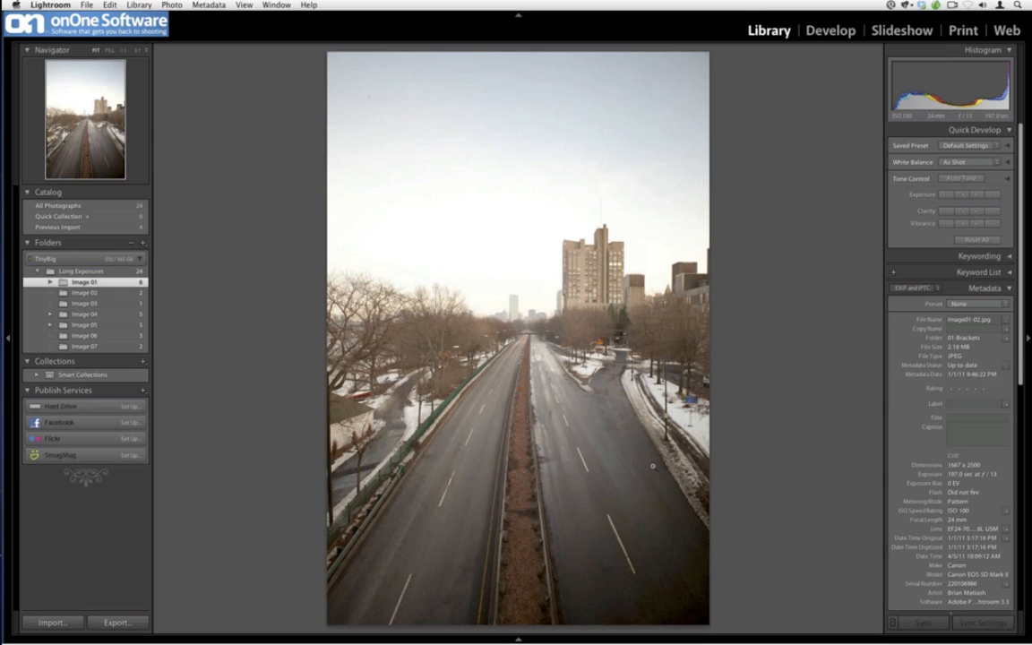
pyautogui.press('Right')
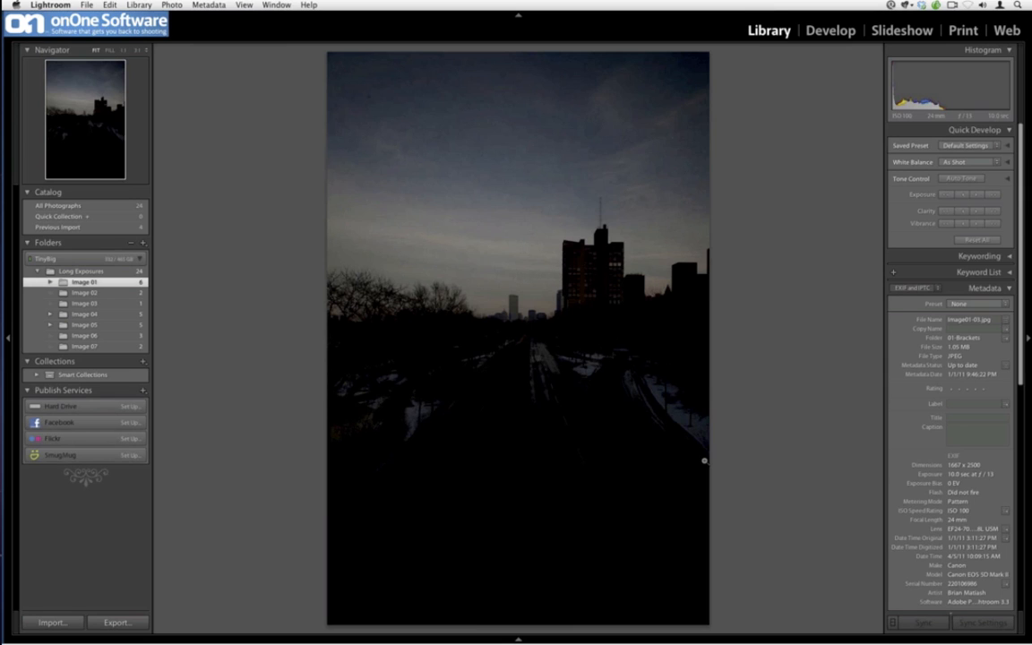
pyautogui.press('Right')
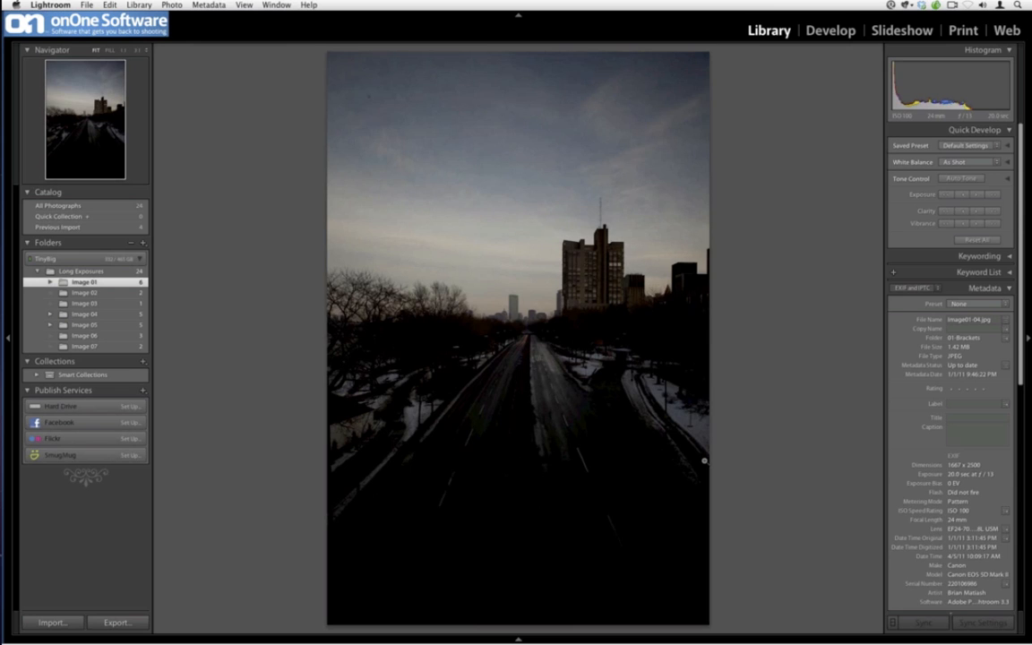
pyautogui.press('Right')
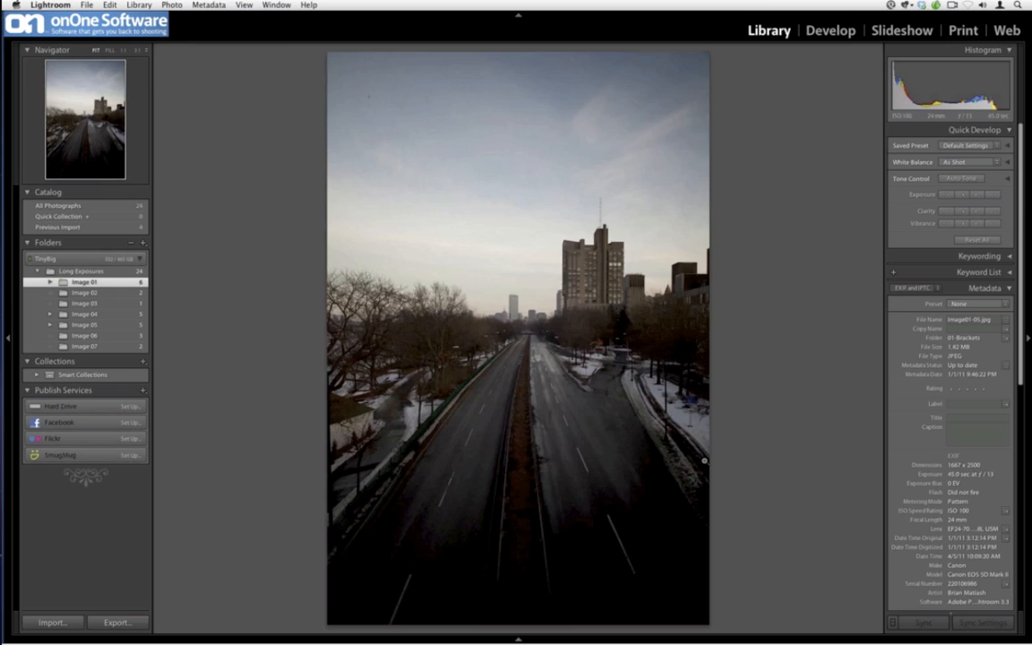
pyautogui.press('Right')
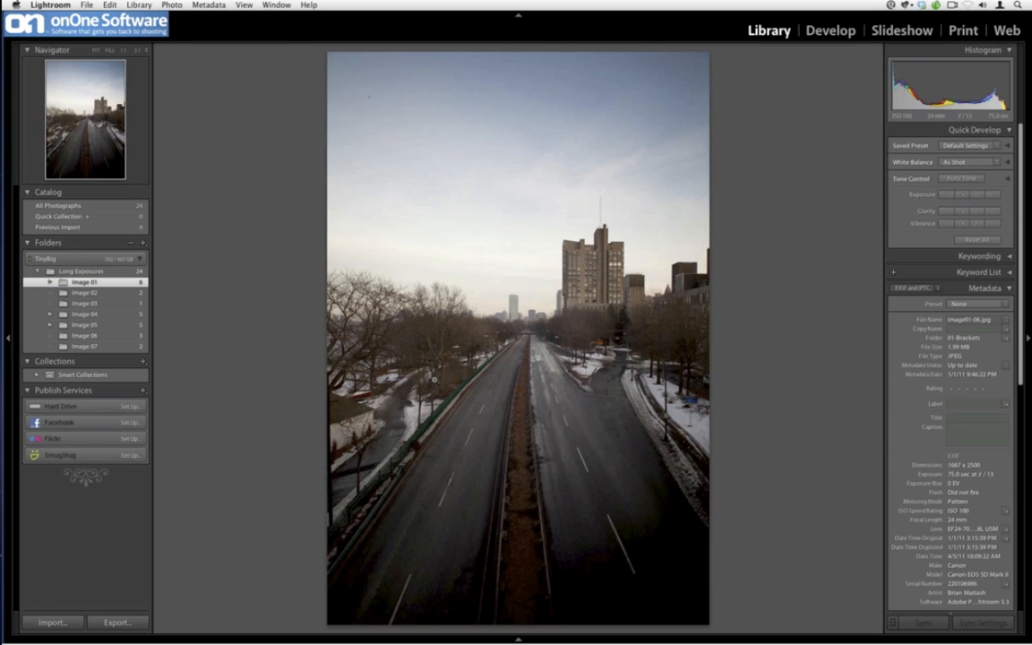
pyautogui.press('g')
pyautogui.doubleClick(315, 165)
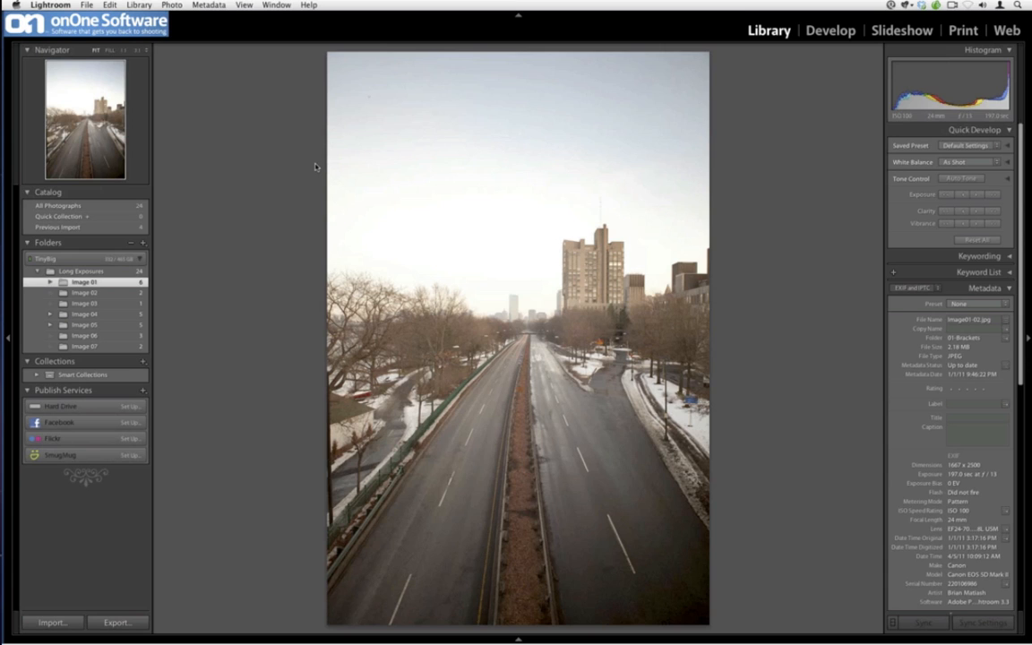
pyautogui.press('Right')
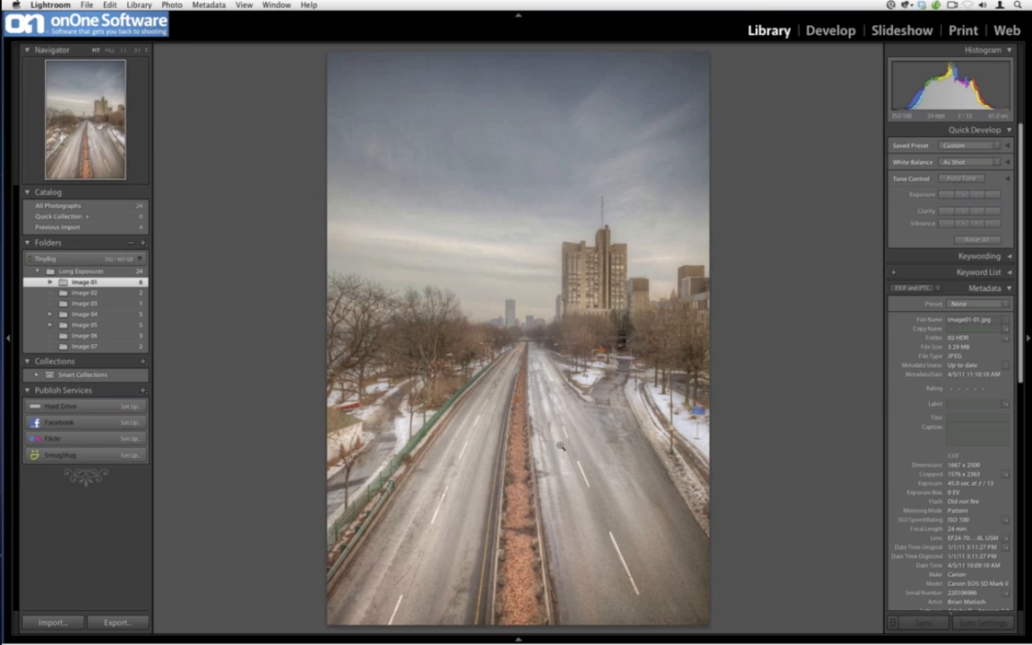
# Open the selected highway image from Lightroom in Adobe Photoshop CS5 for editing
pyautogui.rightClick(546, 391)
pyautogui.moveTo(645, 438)
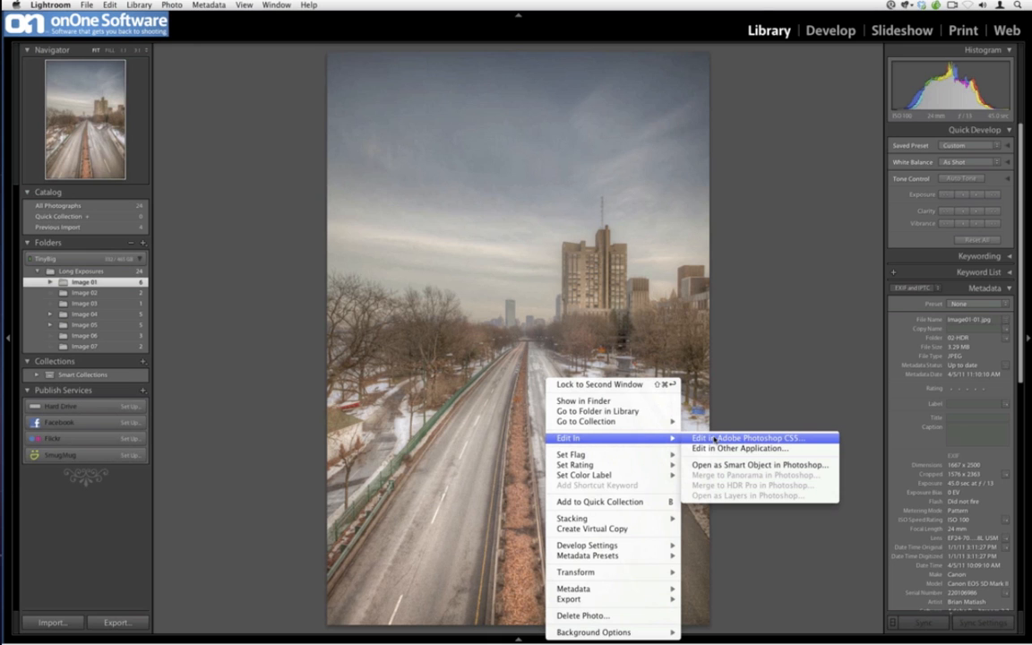
pyautogui.click(713, 438)
pyautogui.click(593, 271)
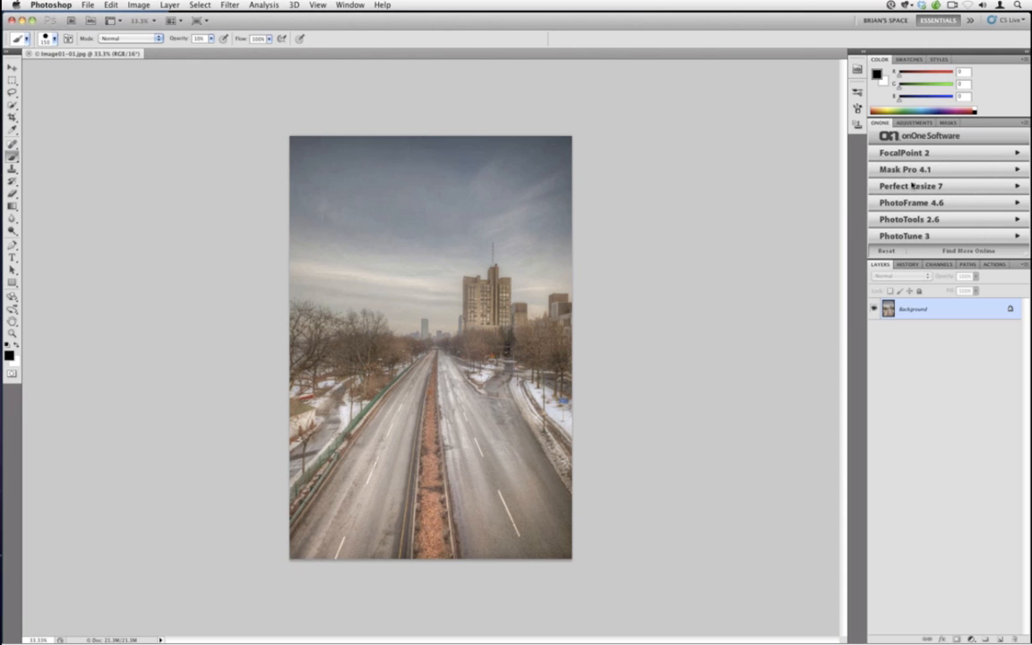
# Launch PhotoTools 2.6 and add the Cyberpunk effect from the Stylized Effects category to the stack
pyautogui.click(910, 220)
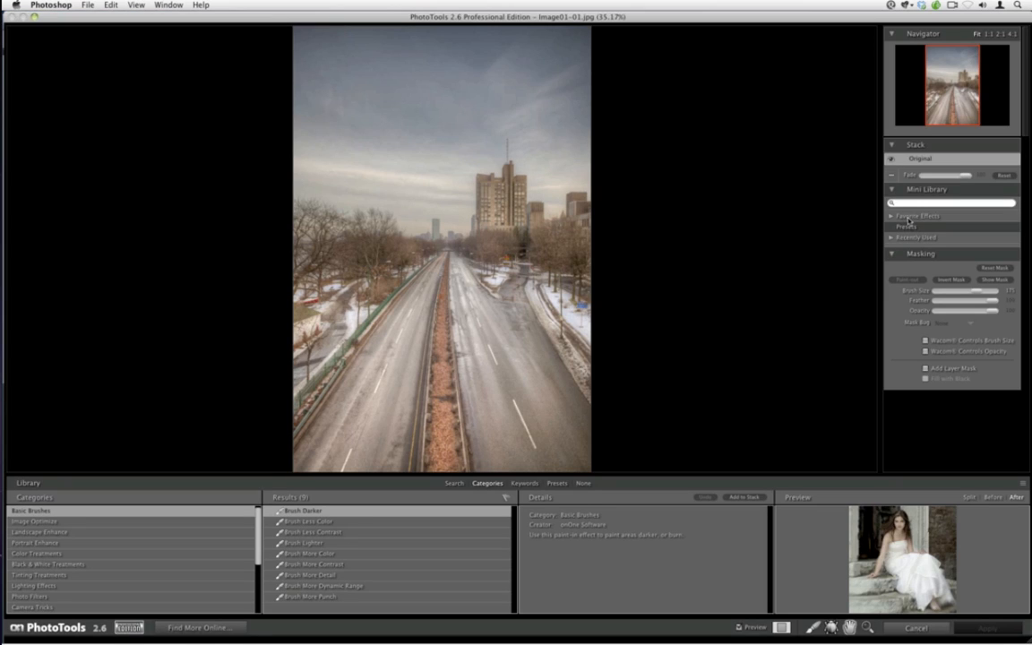
pyautogui.scroll(-3, 105, 547)
pyautogui.click(89, 600)
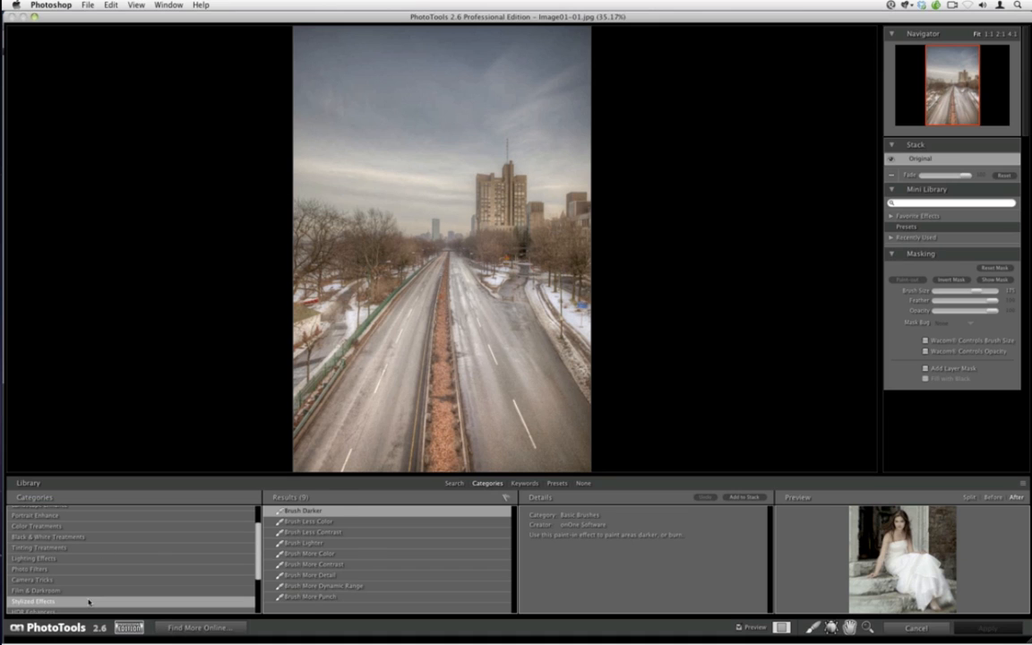
pyautogui.click(318, 577)
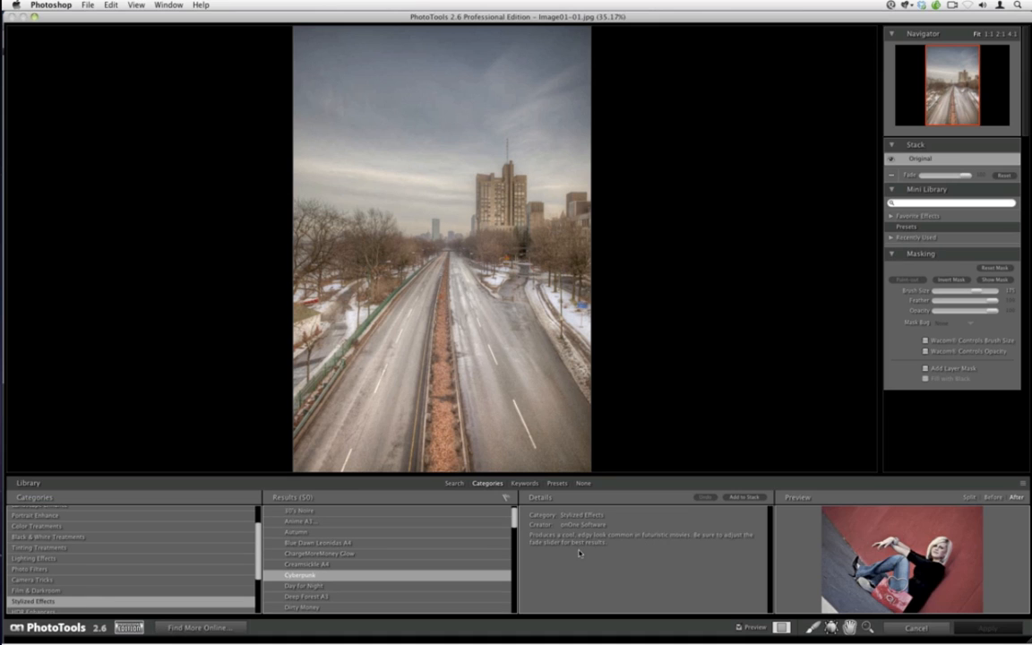
pyautogui.click(743, 497)
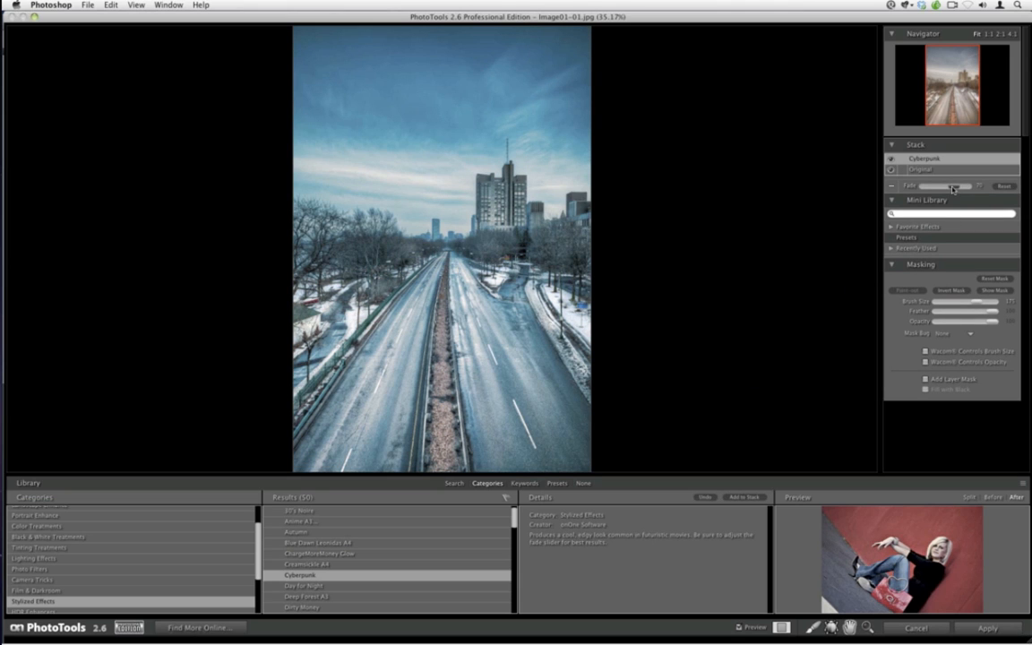
# Lower the Cyberpunk effect's fade to about 45 and invert its mask to hide the effect
pyautogui.moveTo(952, 188)
pyautogui.mouseDown()
pyautogui.moveTo(925, 191)
pyautogui.moveTo(951, 188)
pyautogui.mouseUp()
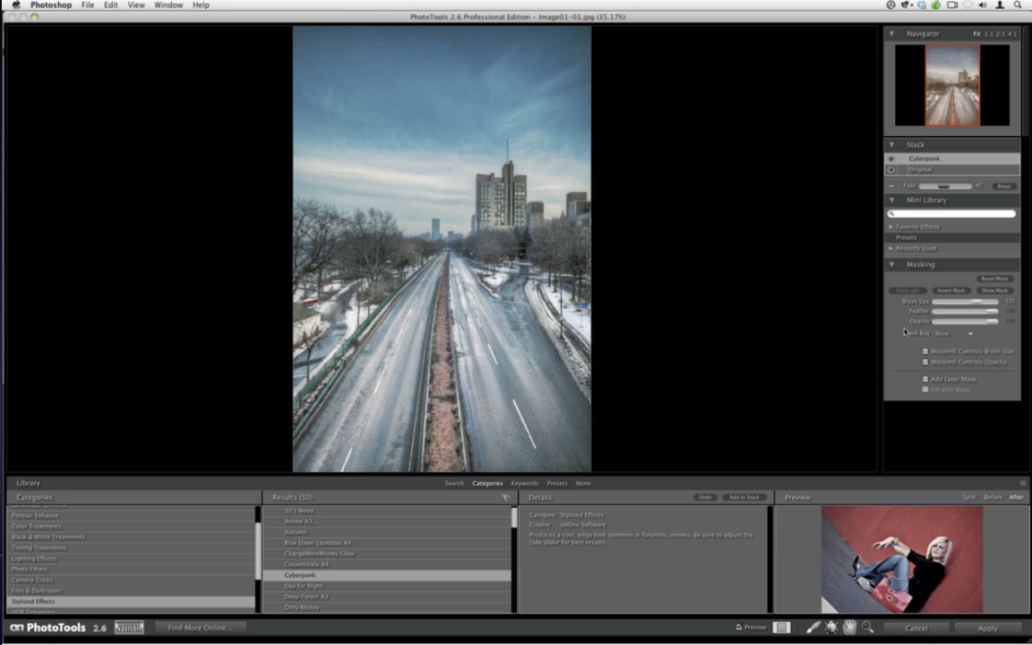
pyautogui.click(948, 292)
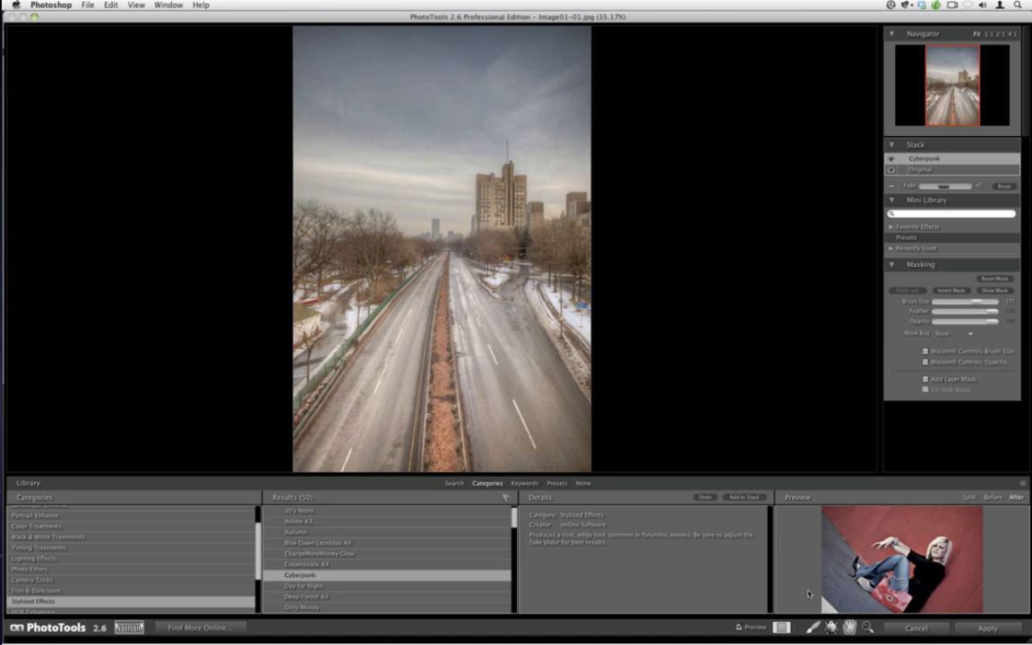
# Paint the Cyberpunk effect back in over the road surfaces with the masking brush, resizing the brush as needed
pyautogui.click(813, 626)
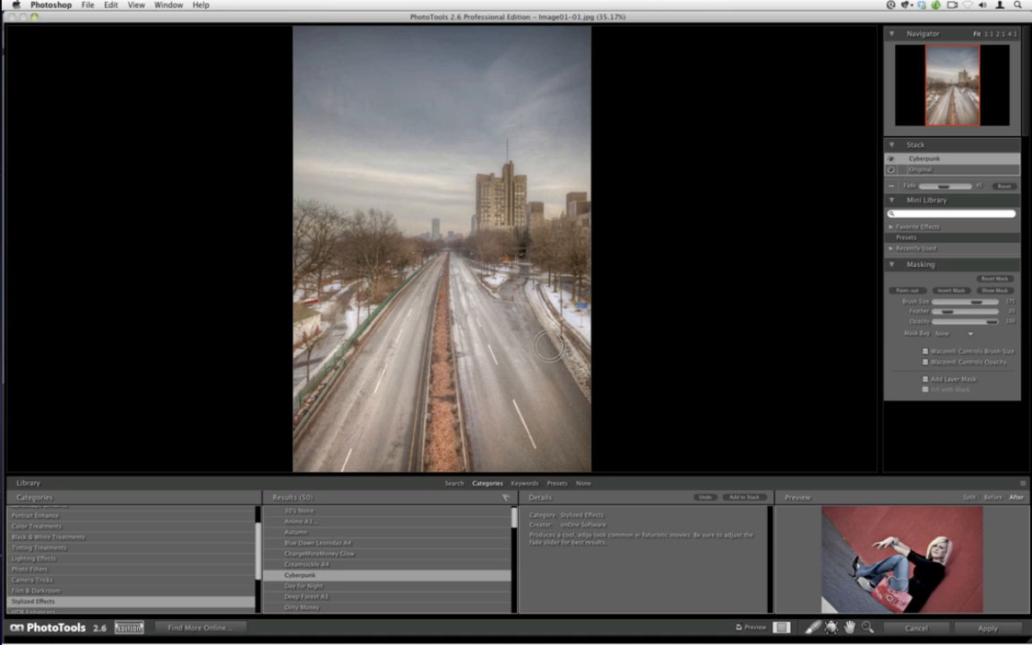
pyautogui.click(896, 293)
pyautogui.moveTo(470, 273)
pyautogui.mouseDown()
pyautogui.moveTo(498, 412)
pyautogui.moveTo(444, 407)
pyautogui.moveTo(574, 425)
pyautogui.moveTo(552, 394)
pyautogui.moveTo(580, 427)
pyautogui.moveTo(482, 303)
pyautogui.moveTo(476, 268)
pyautogui.moveTo(480, 296)
pyautogui.moveTo(528, 330)
pyautogui.moveTo(555, 373)
pyautogui.moveTo(538, 329)
pyautogui.mouseUp()
pyautogui.press('[')
pyautogui.press('[')
pyautogui.press('[')
pyautogui.moveTo(516, 289)
pyautogui.mouseDown()
pyautogui.moveTo(509, 298)
pyautogui.moveTo(518, 269)
pyautogui.mouseUp()
pyautogui.press('[')
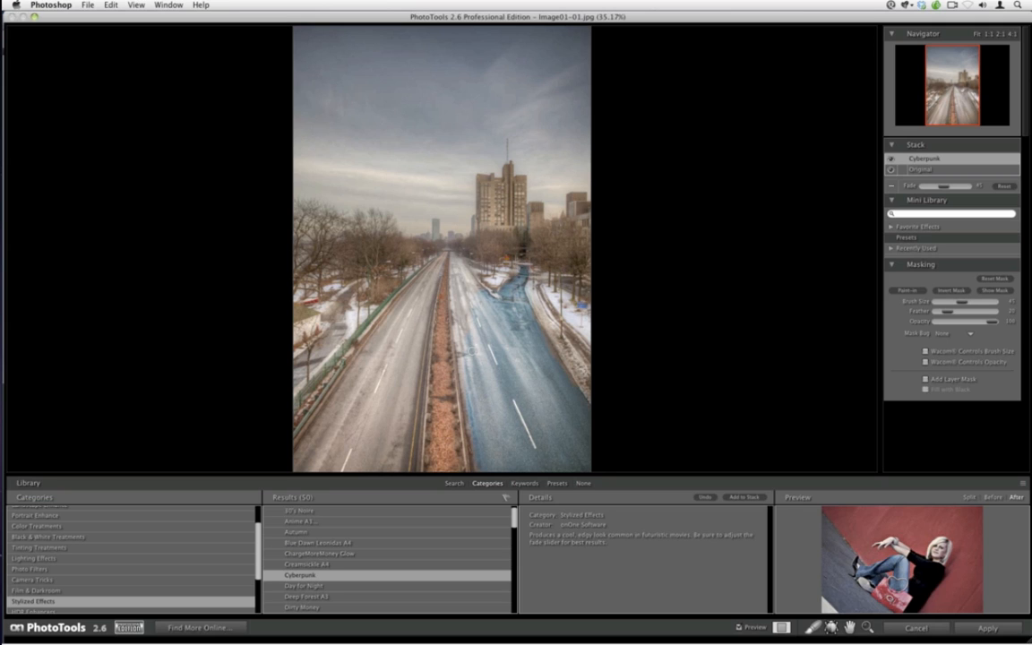
pyautogui.press(']')
pyautogui.press(']')
pyautogui.press(']')
pyautogui.moveTo(470, 338); pyautogui.dragTo(462, 335)
pyautogui.press(']')
pyautogui.press(']')
pyautogui.press(']')
pyautogui.press(']')
pyautogui.moveTo(386, 454); pyautogui.dragTo(325, 459)
pyautogui.moveTo(349, 420)
pyautogui.mouseDown()
pyautogui.moveTo(328, 438)
pyautogui.moveTo(353, 383)
pyautogui.moveTo(387, 364)
pyautogui.moveTo(386, 427)
pyautogui.mouseUp()
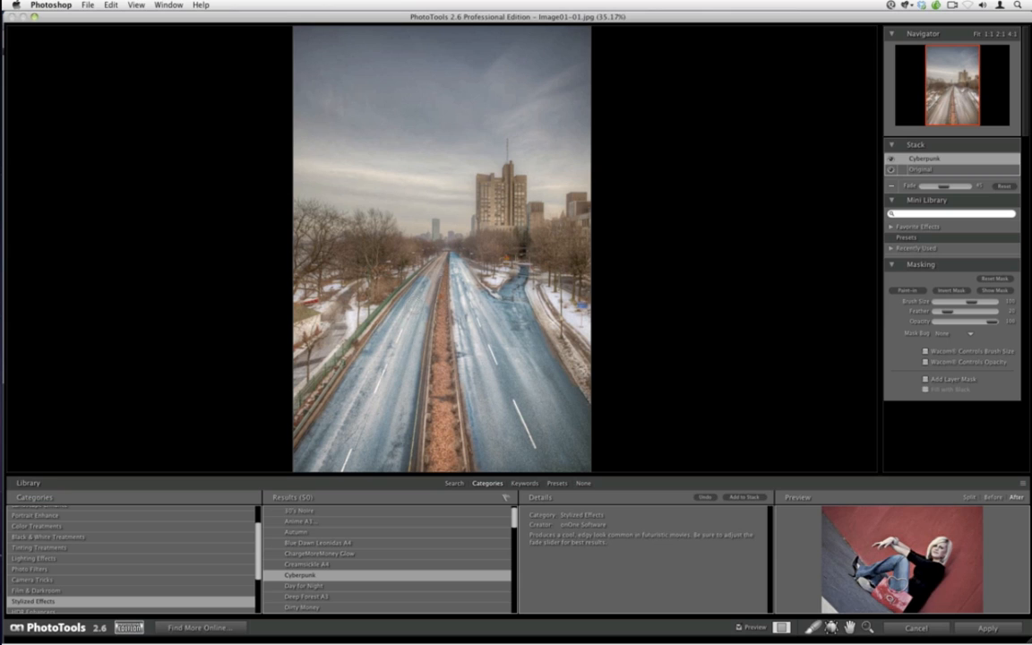
pyautogui.press('[')
pyautogui.press('[')
pyautogui.press('[')
# Add the Golden Hour Enhancer effect to the stack and reduce its fade
pyautogui.scroll(-5, 515, 523)
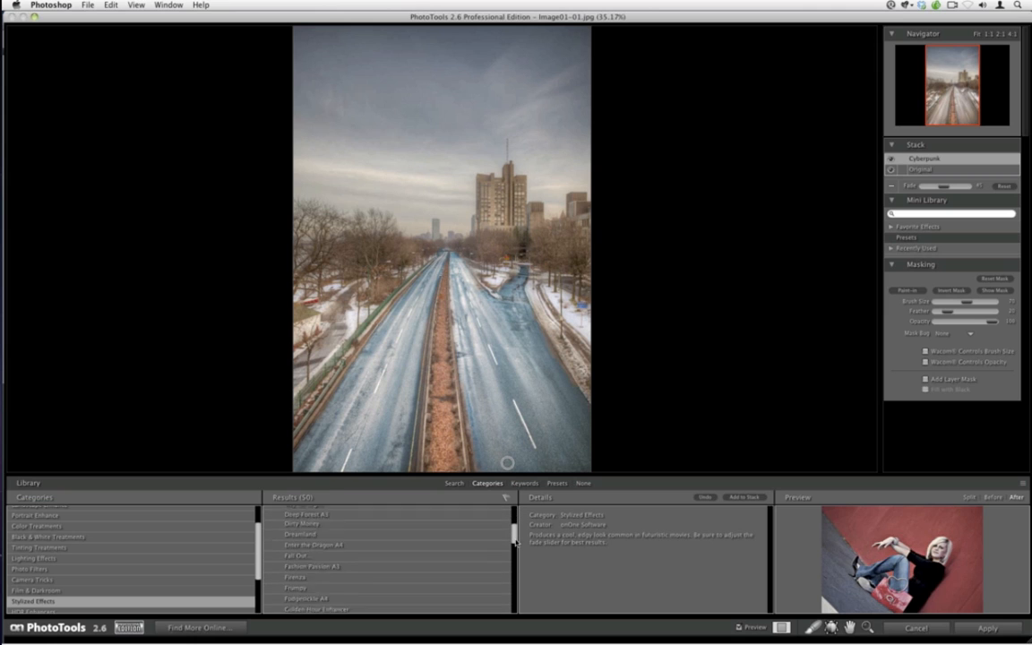
pyautogui.click(358, 597)
pyautogui.click(736, 497)
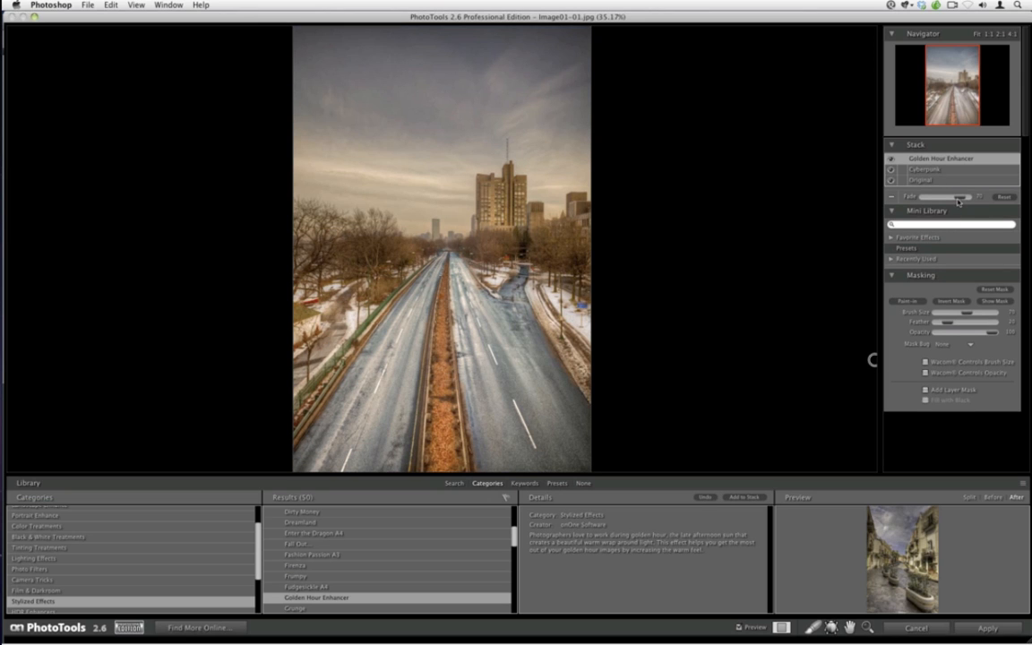
pyautogui.moveTo(956, 201); pyautogui.dragTo(934, 197)
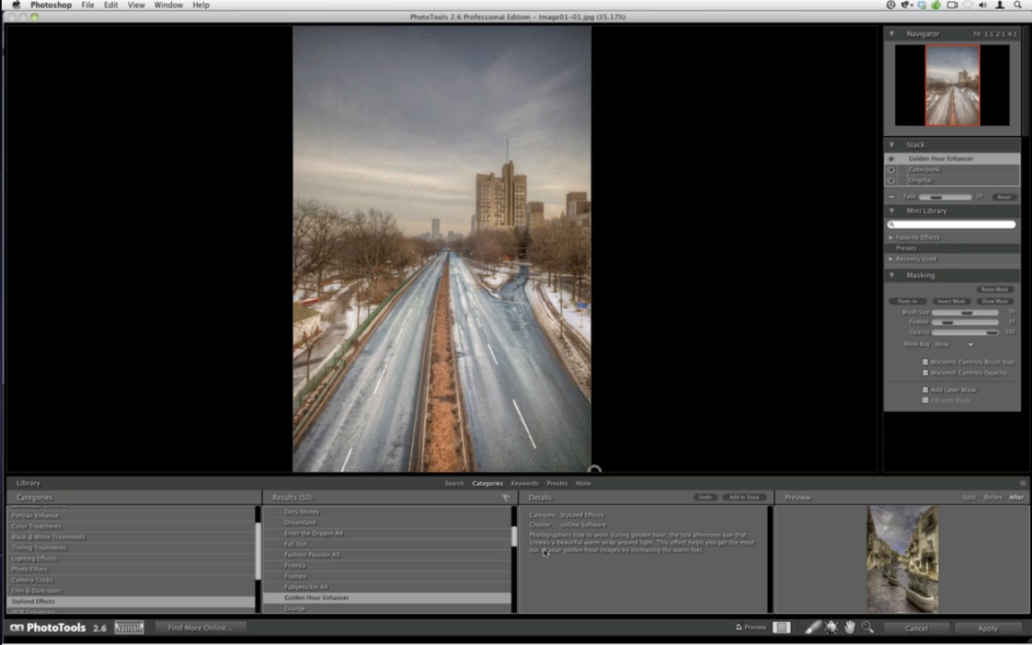
# Add the Pastel Colors effect to the stack and lower its fade slightly
pyautogui.moveTo(515, 539); pyautogui.dragTo(514, 585)
pyautogui.click(331, 551)
pyautogui.click(314, 519)
pyautogui.click(305, 529)
pyautogui.click(751, 498)
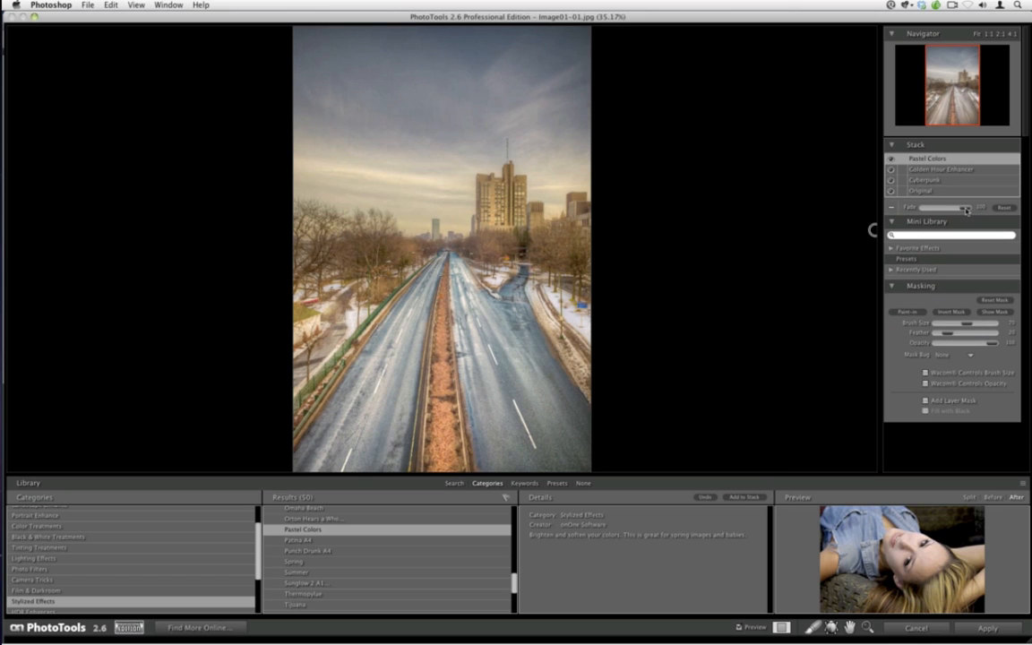
pyautogui.moveTo(966, 210)
pyautogui.mouseDown()
pyautogui.moveTo(930, 209)
pyautogui.moveTo(958, 212)
pyautogui.mouseUp()
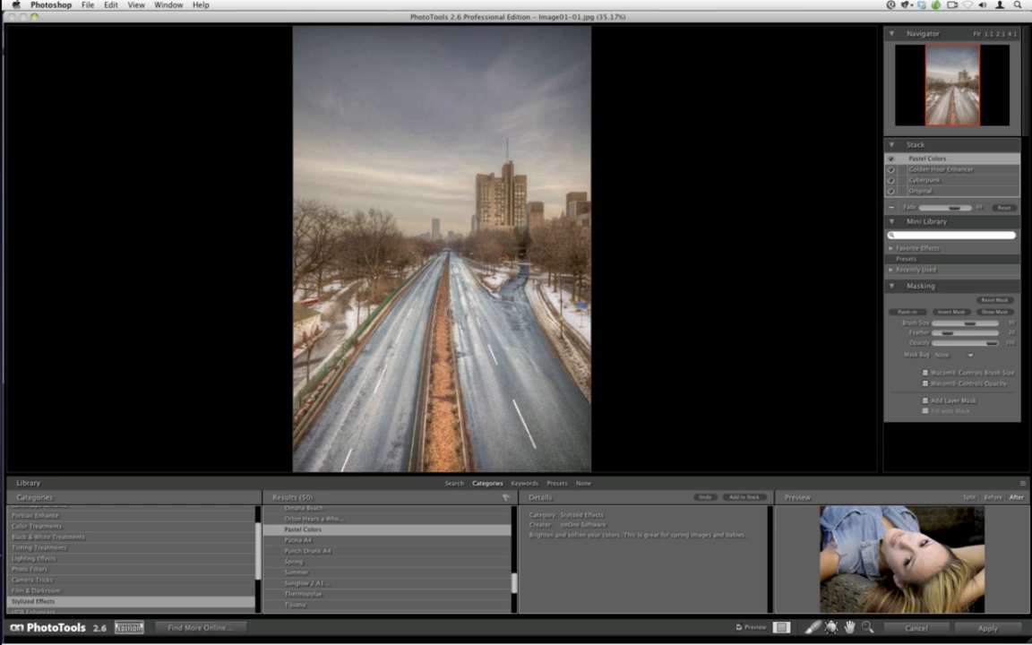
# Add the Just Enough Darkness effect to the stack and set its fade to about 31
pyautogui.press('[')
pyautogui.scroll(3, 459, 538)
pyautogui.moveTo(513, 573); pyautogui.dragTo(513, 572)
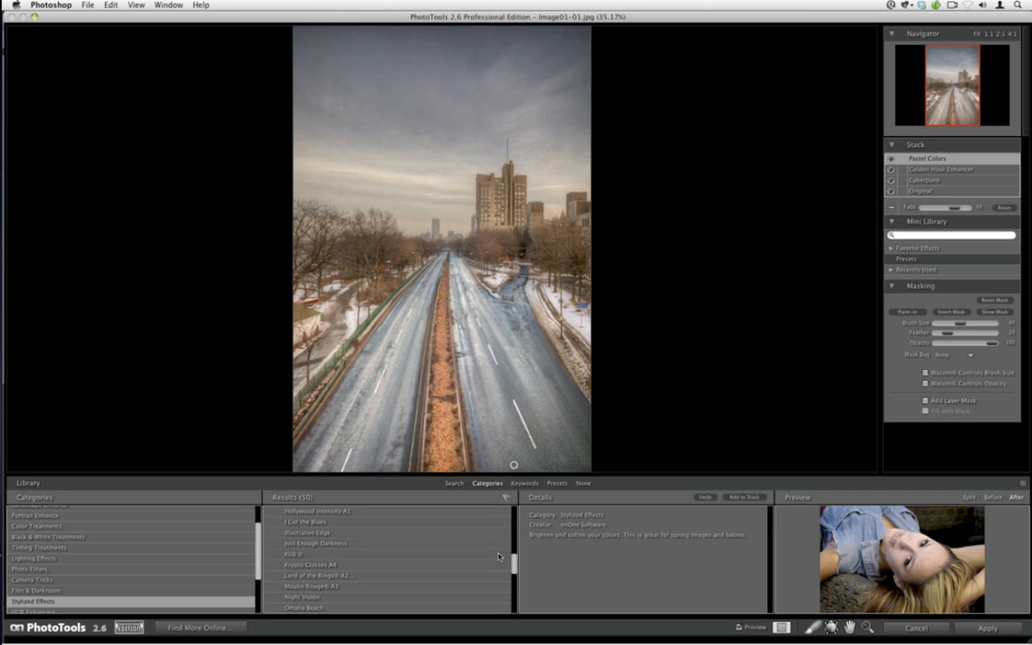
pyautogui.click(497, 544)
pyautogui.click(735, 498)
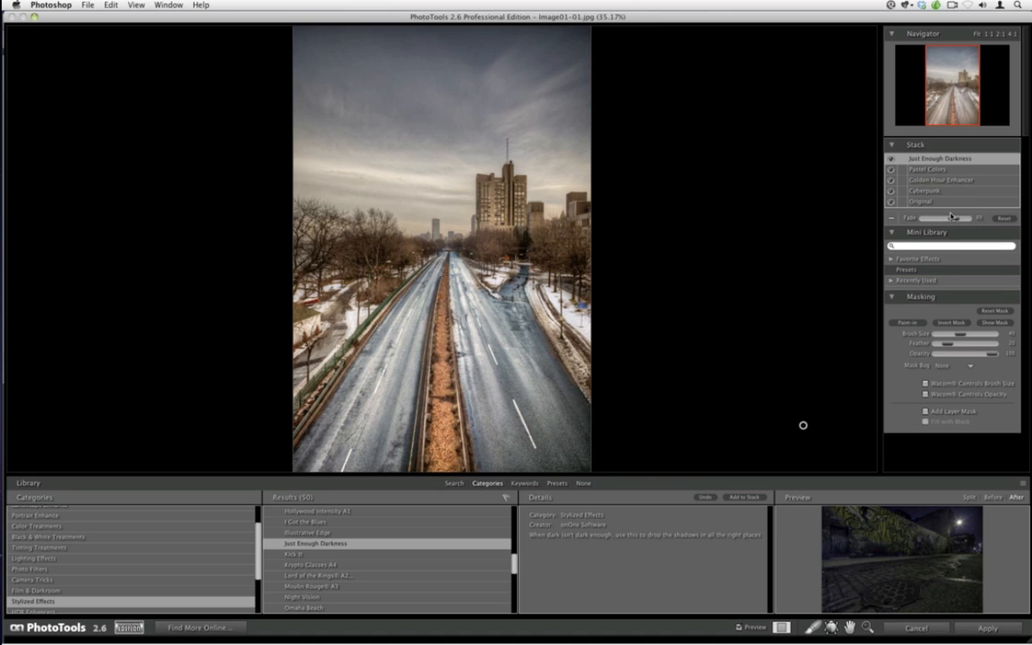
pyautogui.moveTo(952, 216); pyautogui.dragTo(928, 218)
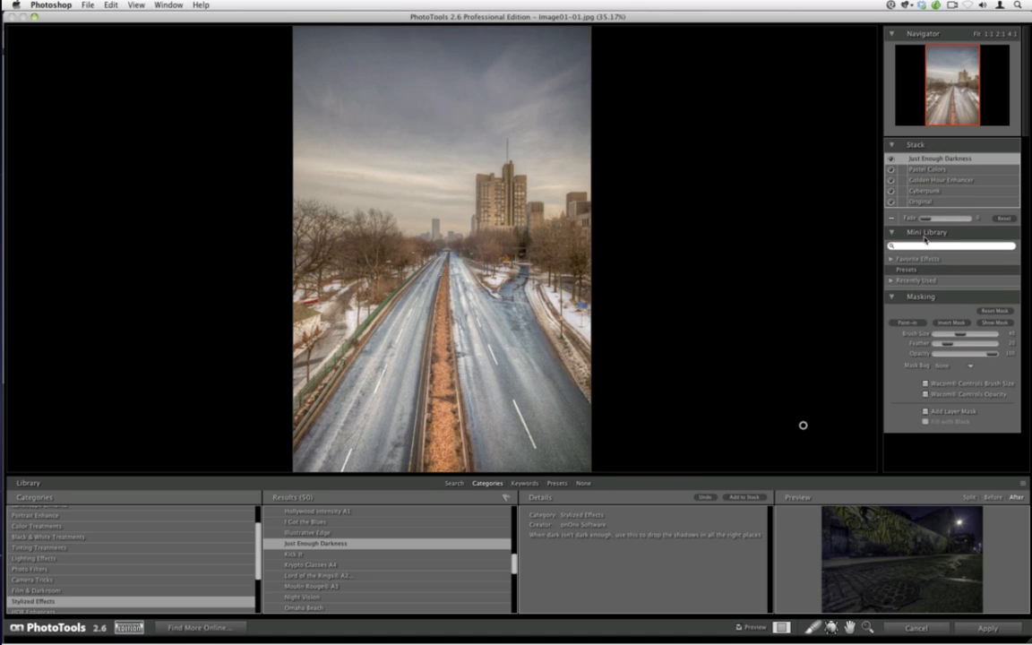
pyautogui.moveTo(927, 218); pyautogui.dragTo(937, 218)
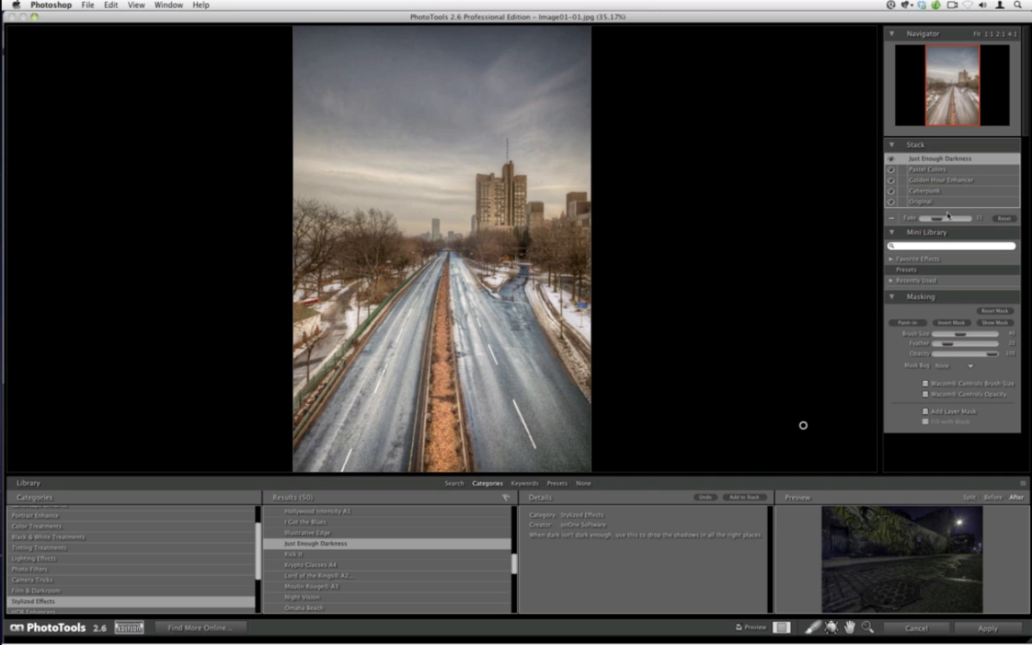
# Hide the effects library, fit the image to the window, and toggle the preview to compare before and after
pyautogui.click(583, 483)
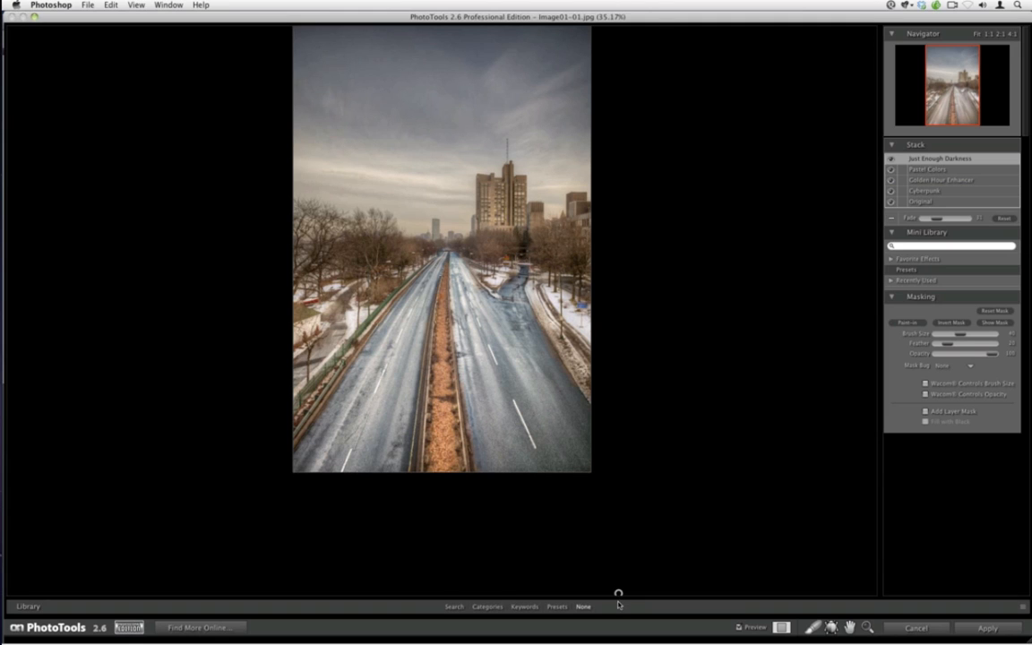
pyautogui.press('super+0')
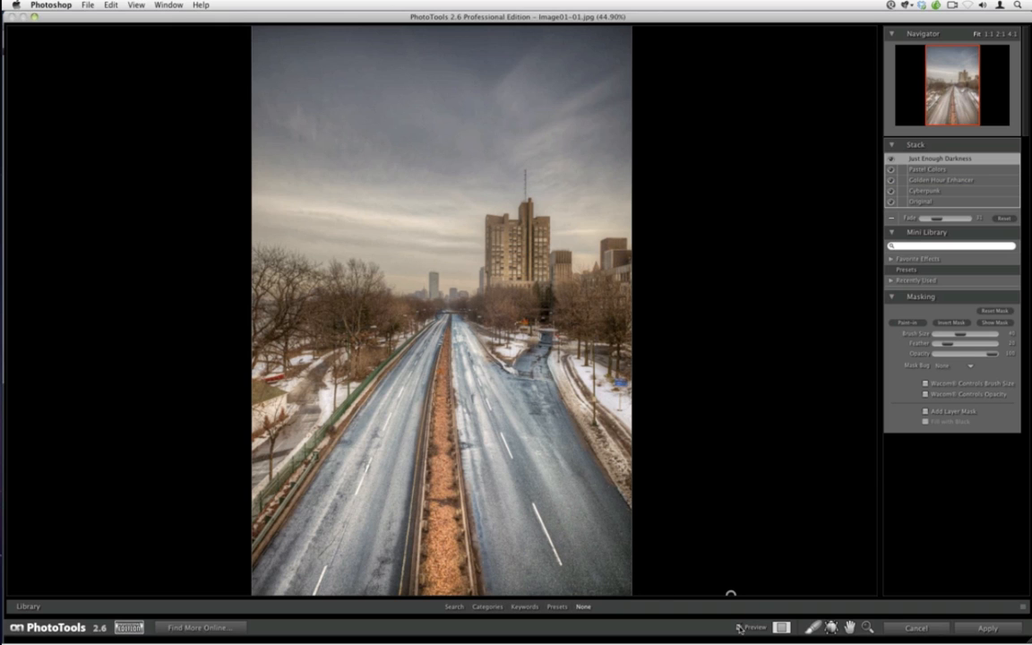
pyautogui.click(739, 627)
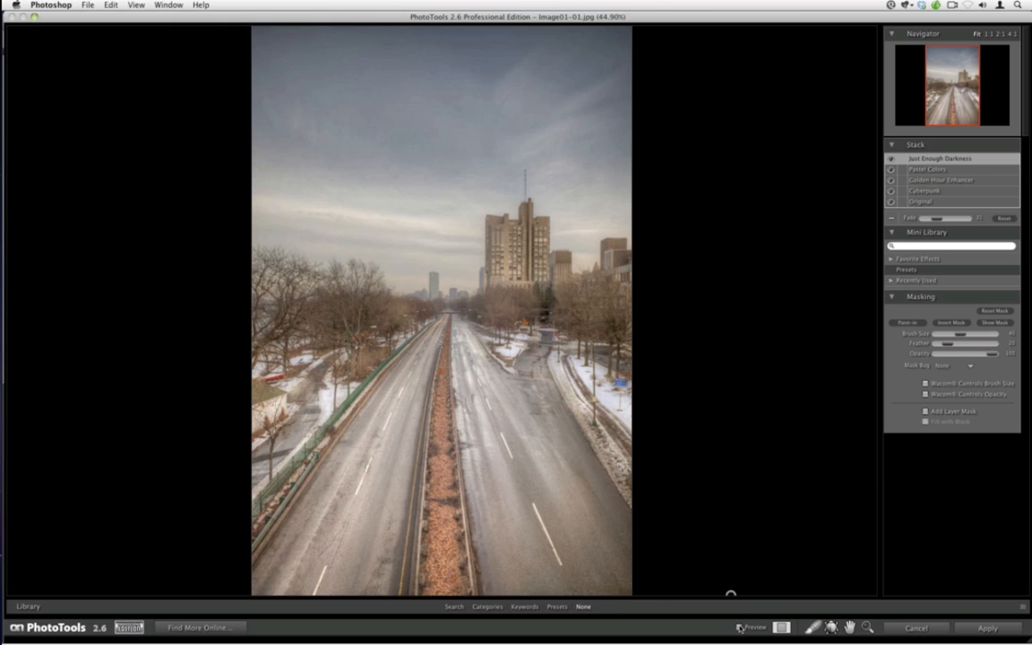
pyautogui.click(739, 628)
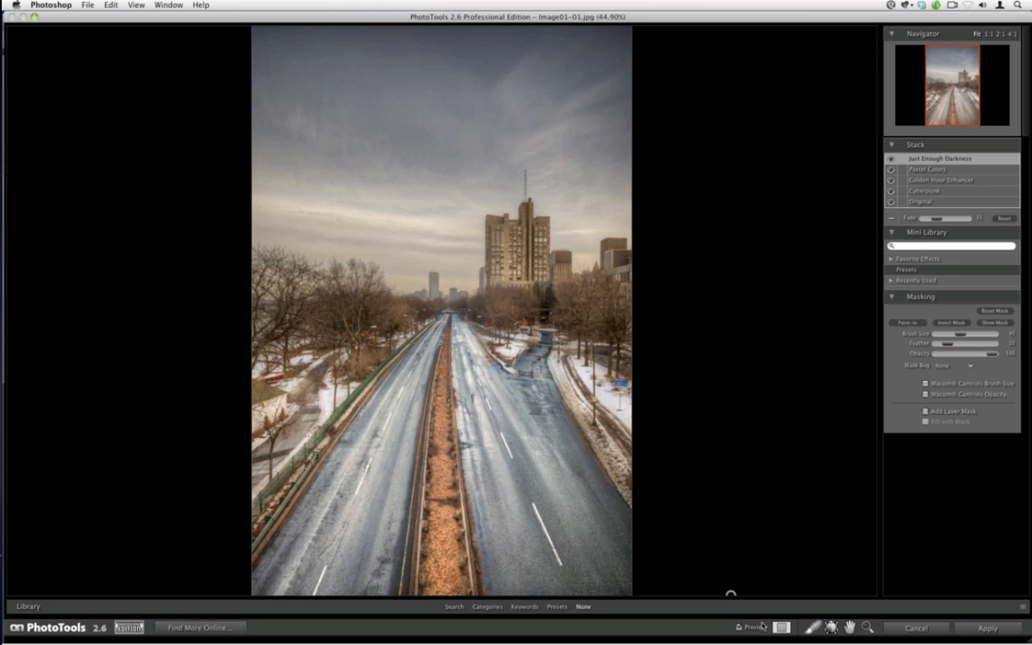
# Apply the PhotoTools stack and open FocalPoint 2, moving the focus bug down onto the road
pyautogui.click(984, 628)
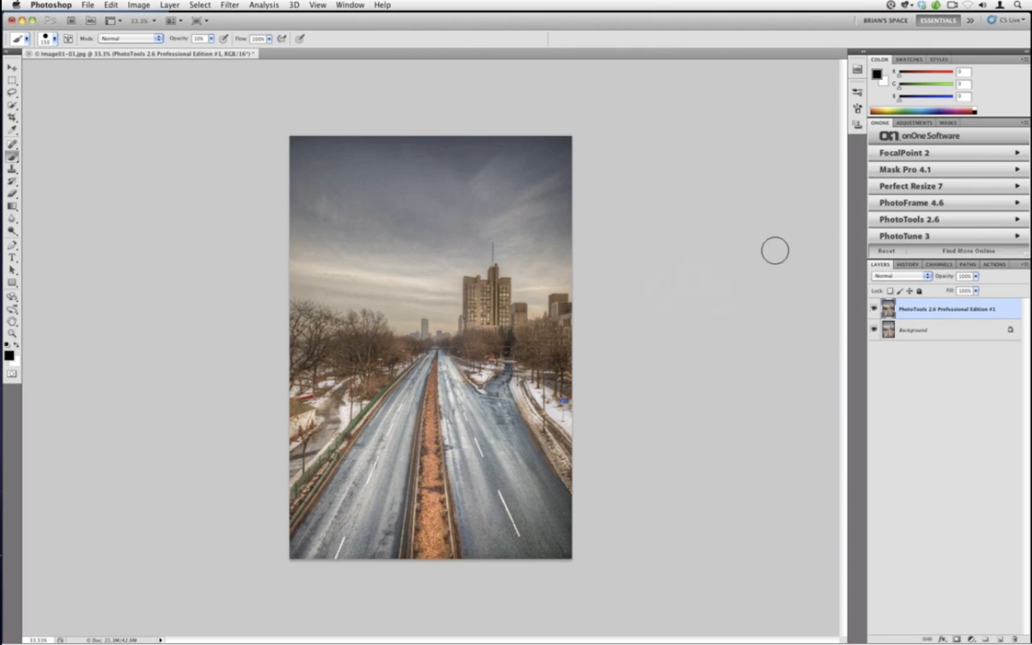
pyautogui.click(890, 157)
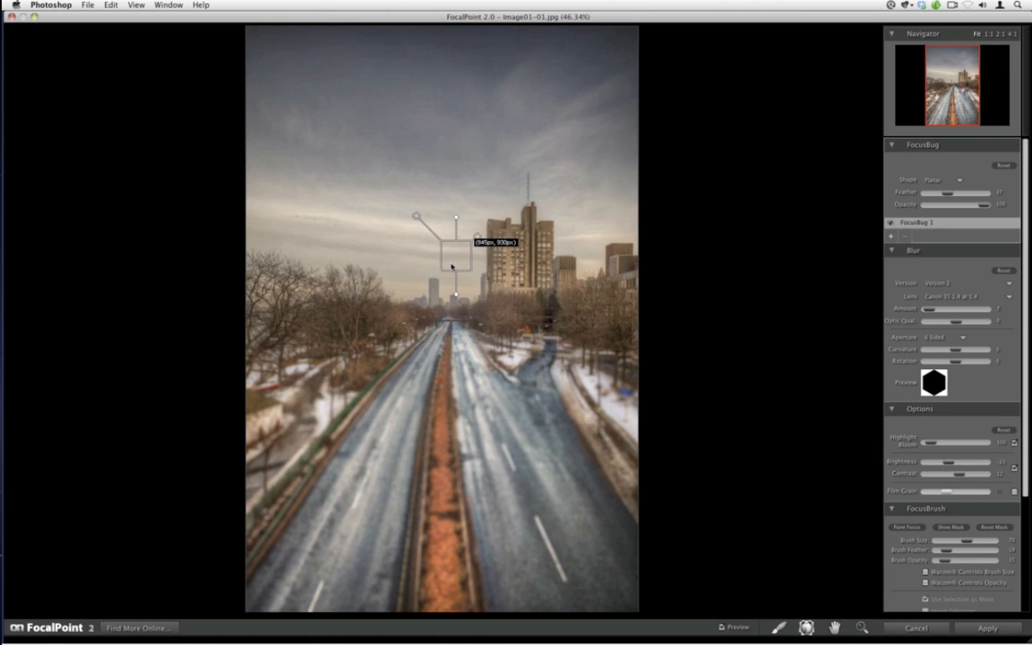
pyautogui.moveTo(452, 266); pyautogui.dragTo(447, 339)
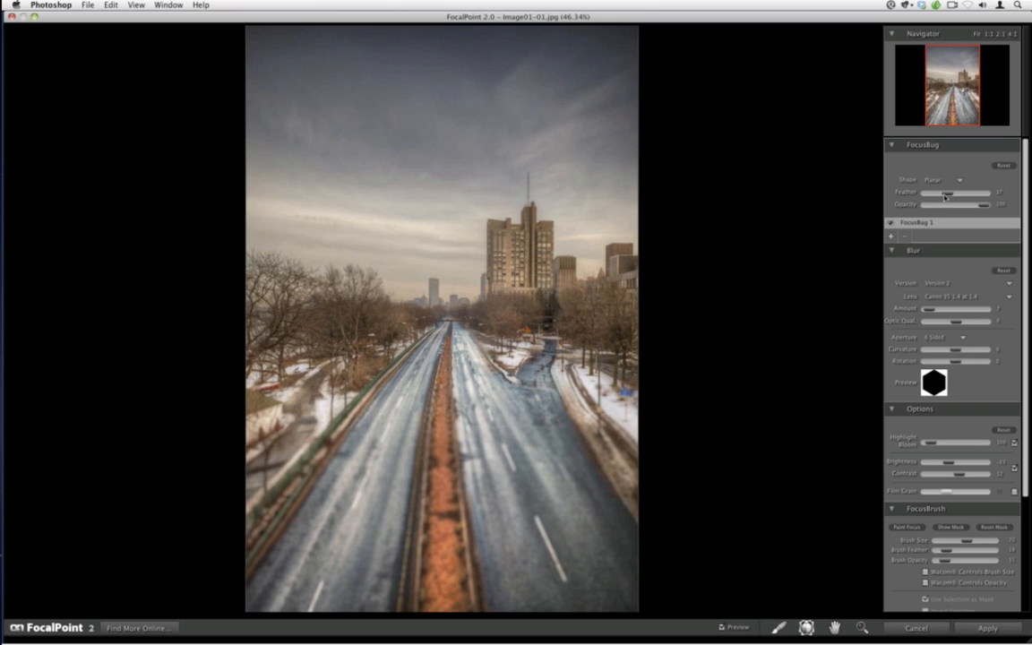
# Increase the focus bug's feather to about 51 and shrink the FocusBrush size
pyautogui.moveTo(946, 195); pyautogui.dragTo(956, 194)
pyautogui.press('[')
pyautogui.press('[')
pyautogui.press('[')
pyautogui.press('[')
pyautogui.press('[')
# Adjust the FocusBrush opacity and toggle the focus mask display on and off
pyautogui.moveTo(945, 561); pyautogui.dragTo(983, 560)
pyautogui.press('[')
pyautogui.press('[')
pyautogui.press('[')
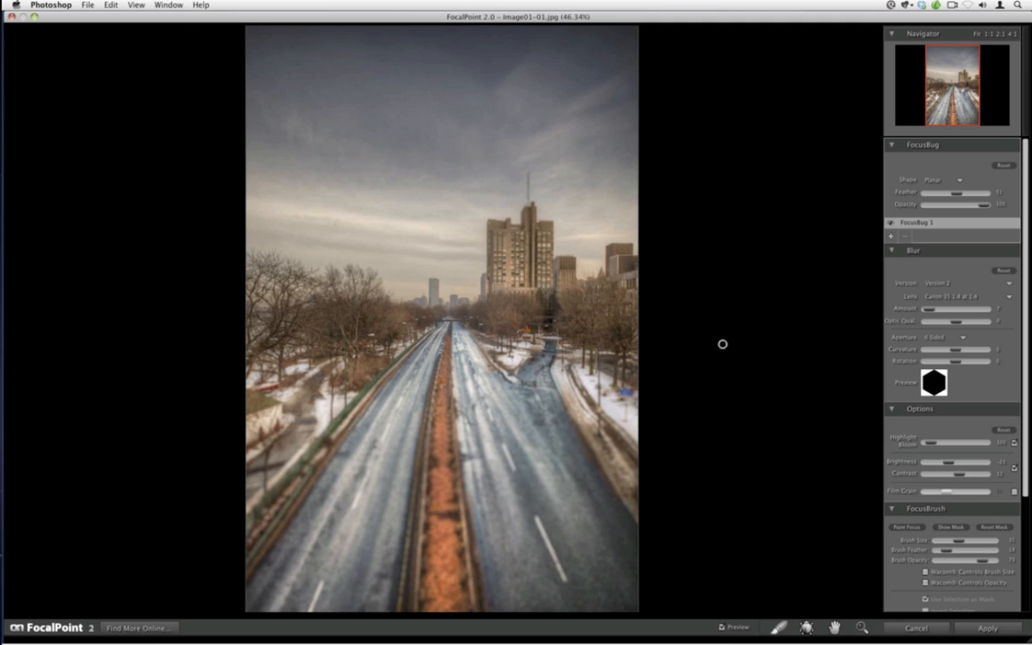
pyautogui.moveTo(981, 560); pyautogui.dragTo(996, 561)
pyautogui.click(950, 526)
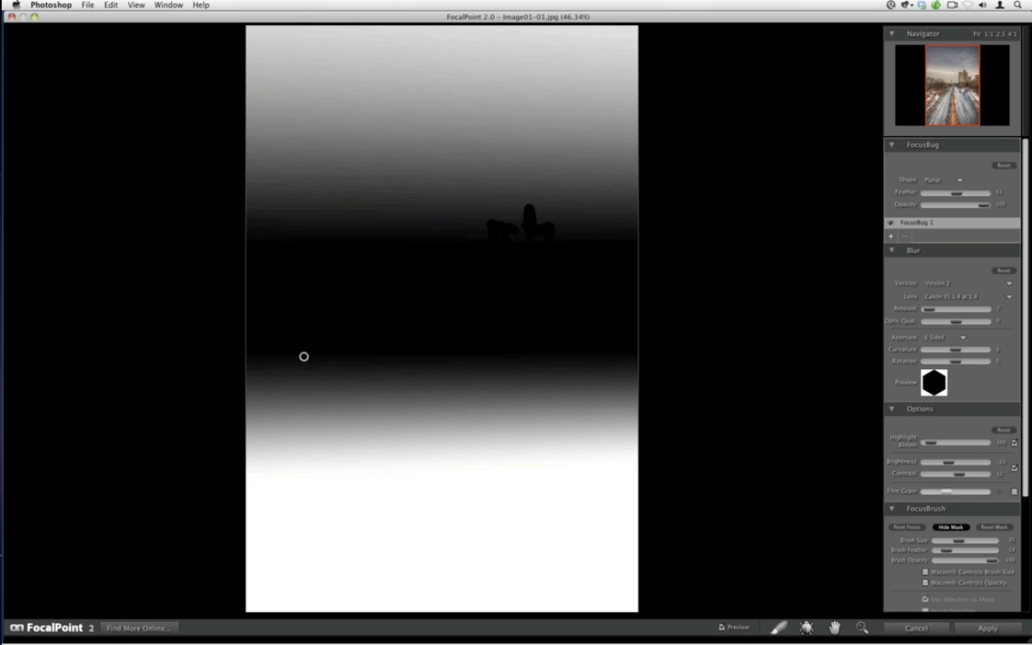
pyautogui.click(950, 527)
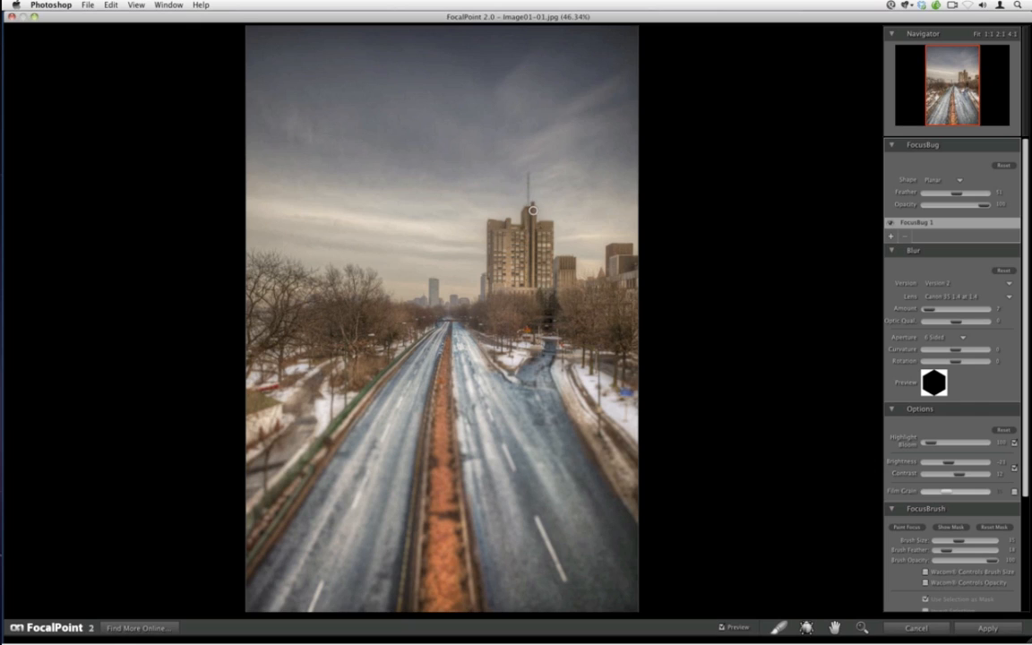
# Lower the FocalPoint brightness and raise the vignette lightness slightly
pyautogui.press('[')
pyautogui.moveTo(947, 463); pyautogui.dragTo(945, 463)
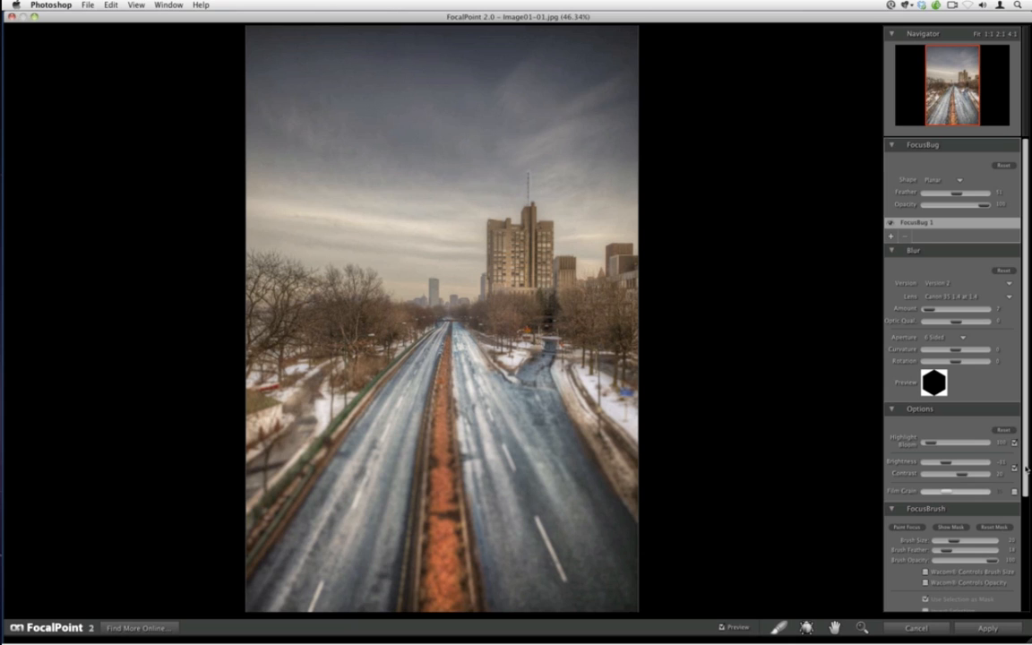
pyautogui.scroll(-4, 1026, 467)
pyautogui.moveTo(955, 527); pyautogui.dragTo(960, 536)
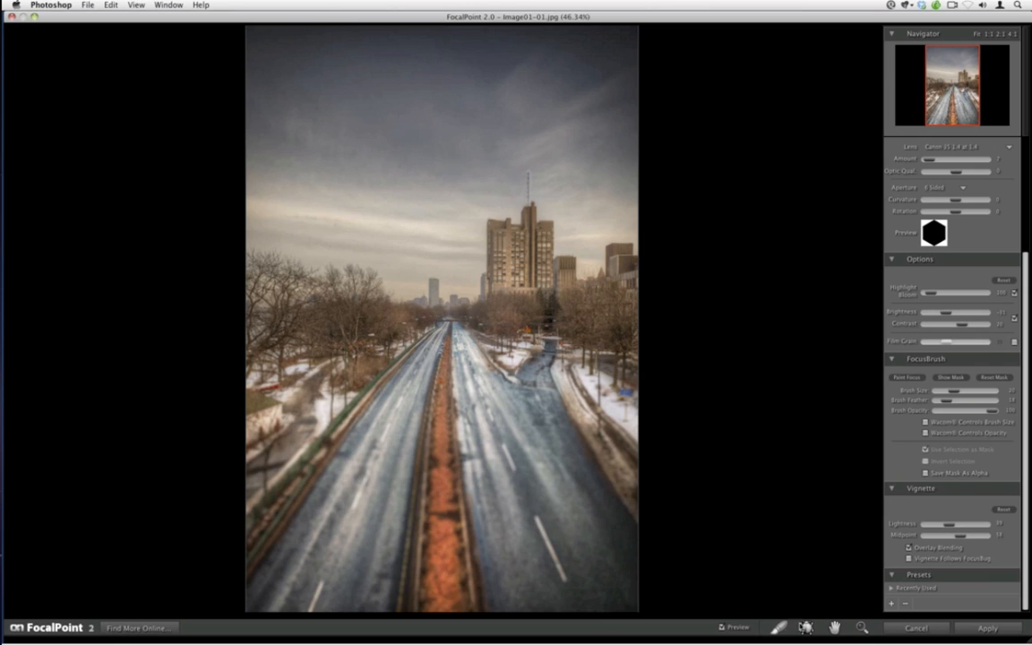
# Reduce the FocusBrush opacity and cancel FocalPoint without applying
pyautogui.press('alt')
pyautogui.moveTo(990, 413); pyautogui.dragTo(944, 414)
pyautogui.moveTo(942, 415); pyautogui.dragTo(937, 412)
pyautogui.click(909, 629)
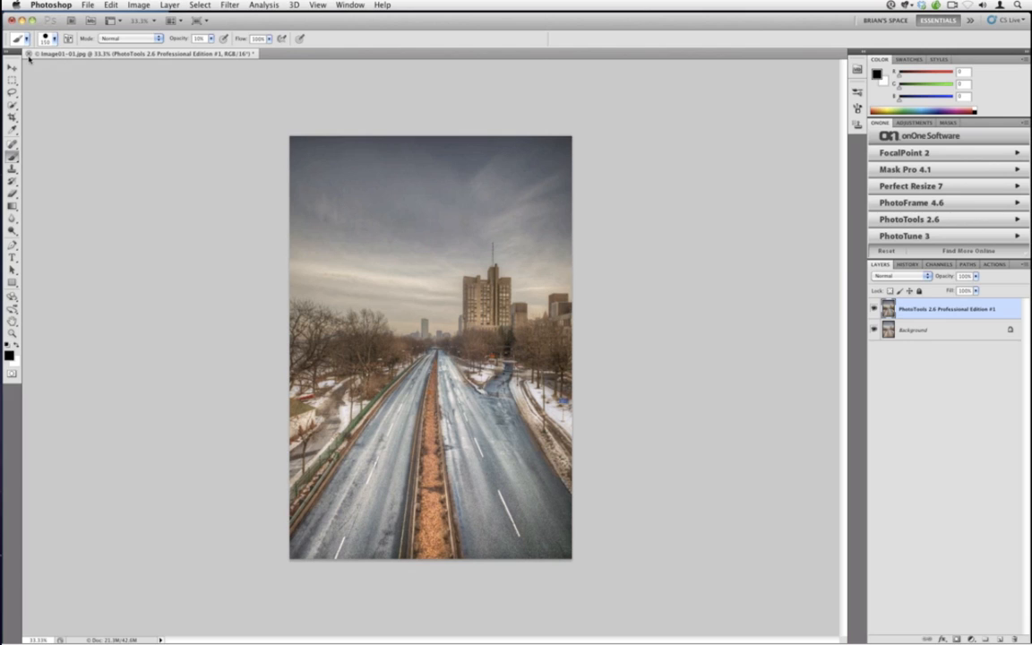
# Close the image document without saving changes
pyautogui.click(29, 54)
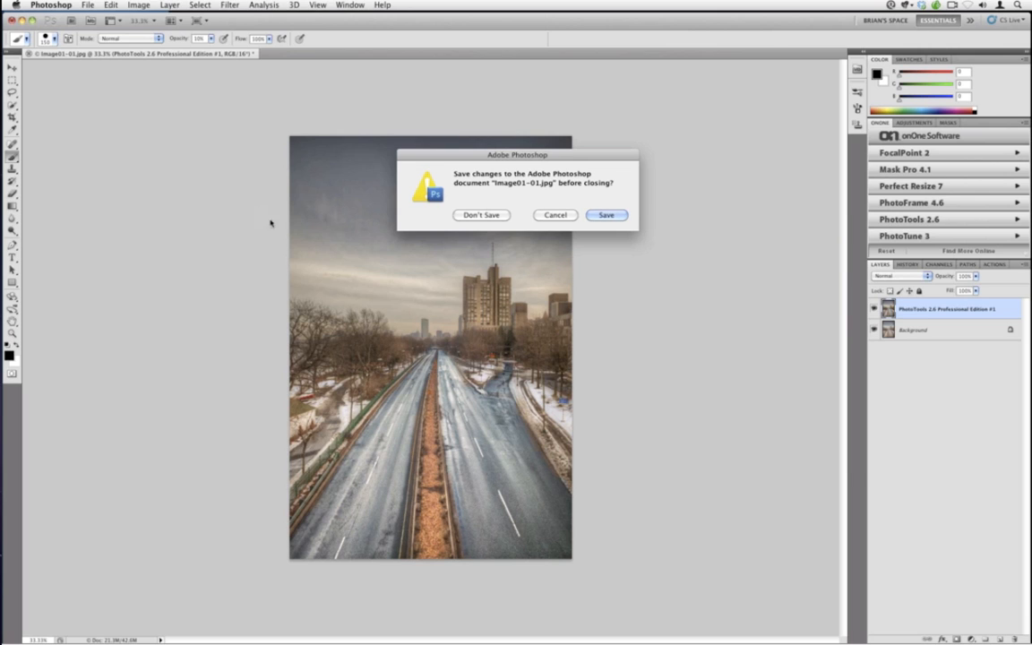
pyautogui.click(483, 217)
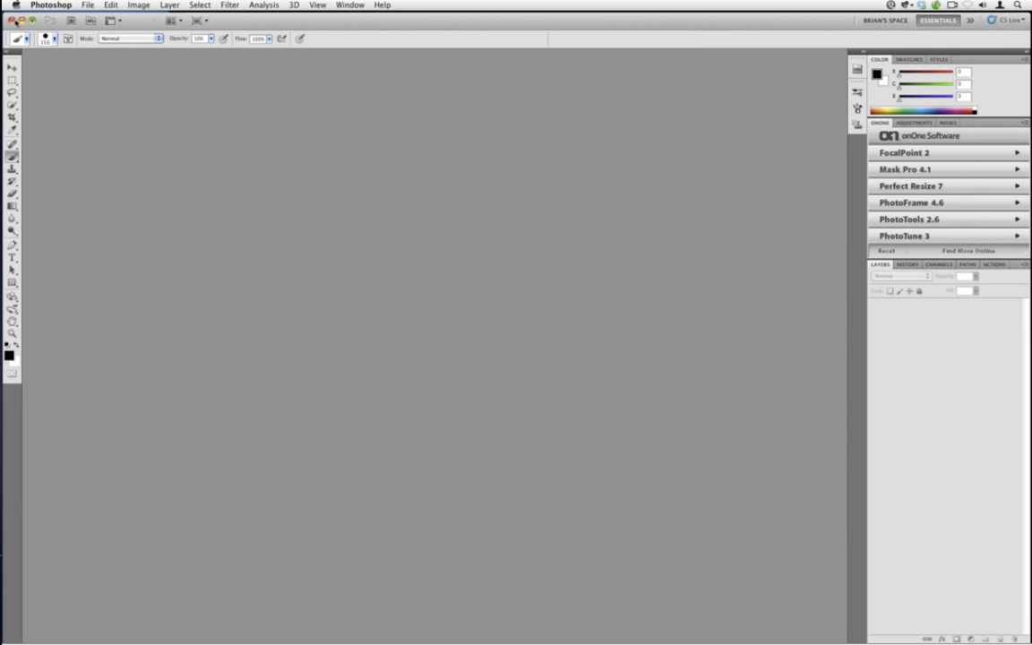
# Switch to Lightroom, pick the weathered post photo in the Image 03 folder and open it for editing in Photoshop CS5
pyautogui.click(15, 20)
pyautogui.click(194, 258)
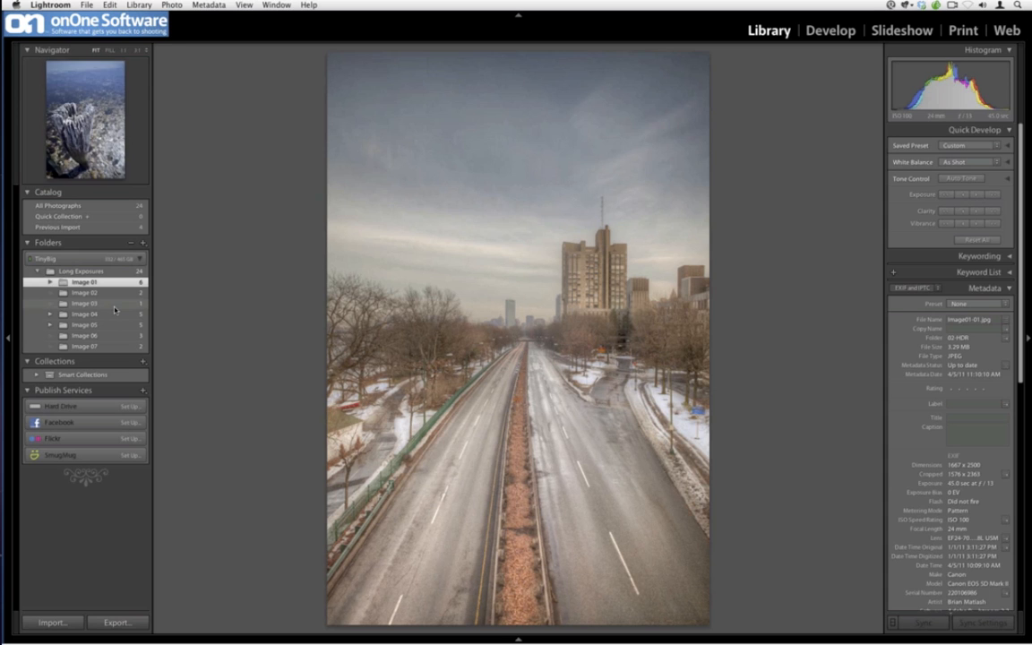
pyautogui.click(115, 304)
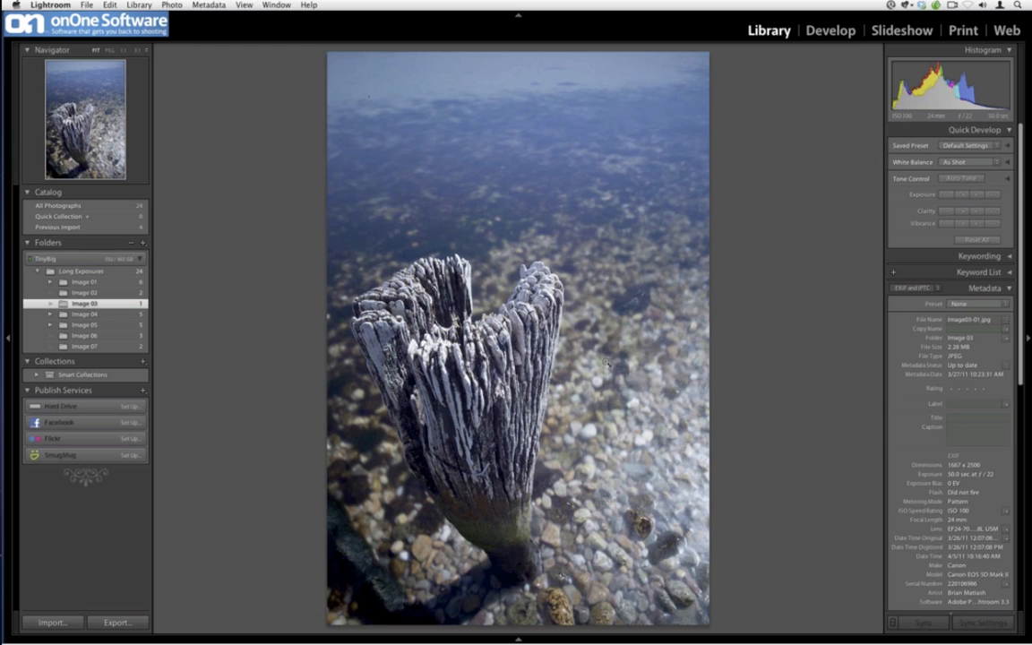
pyautogui.click(127, 348)
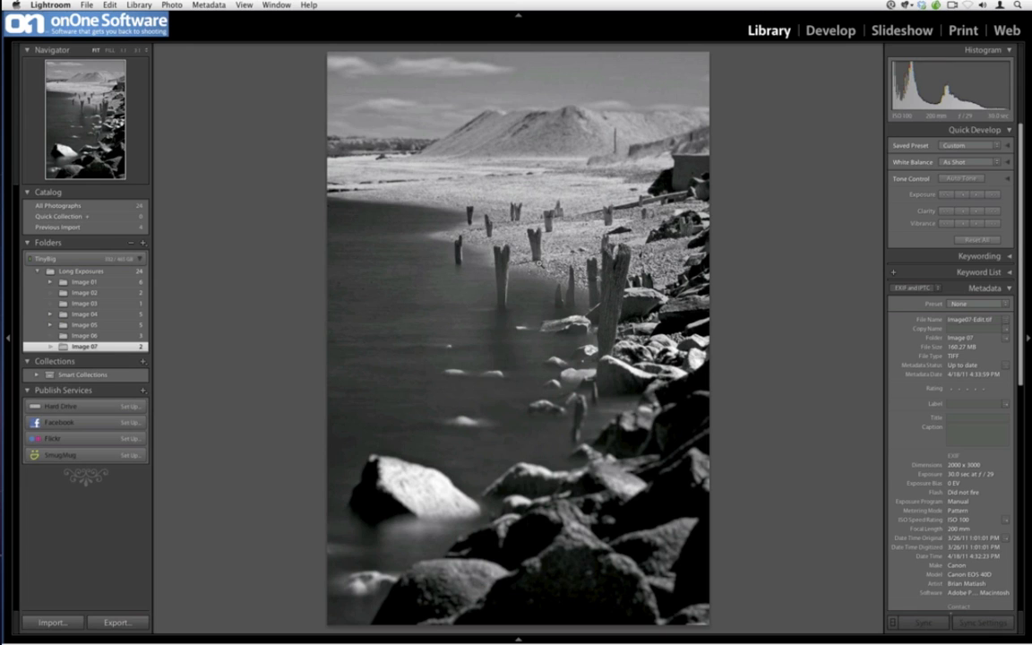
pyautogui.click(121, 303)
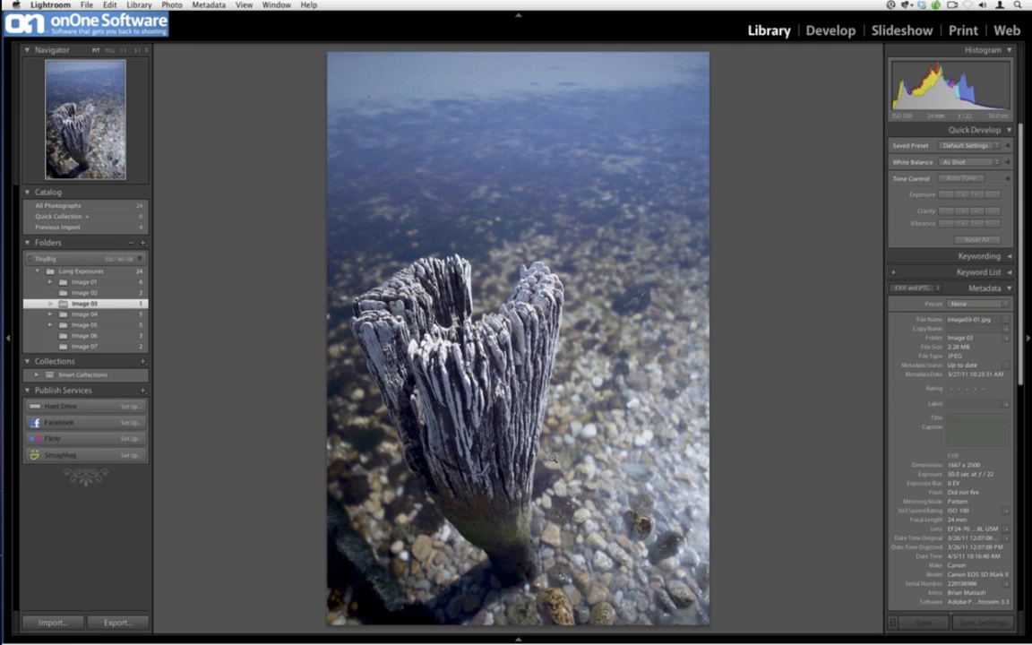
pyautogui.rightClick(499, 335)
pyautogui.moveTo(582, 395)
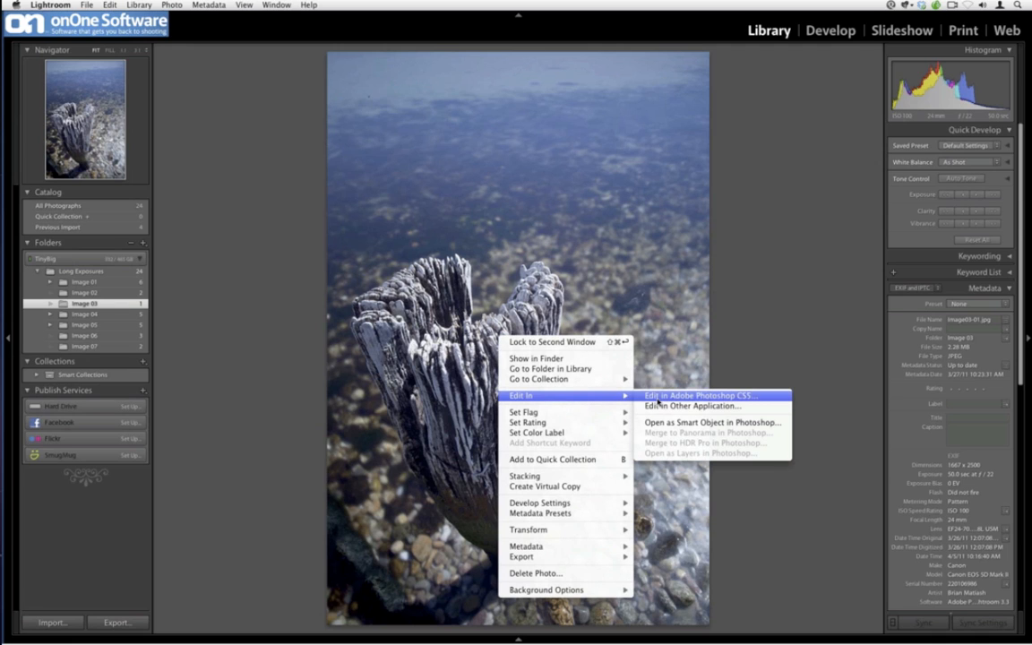
pyautogui.click(658, 399)
pyautogui.click(604, 274)
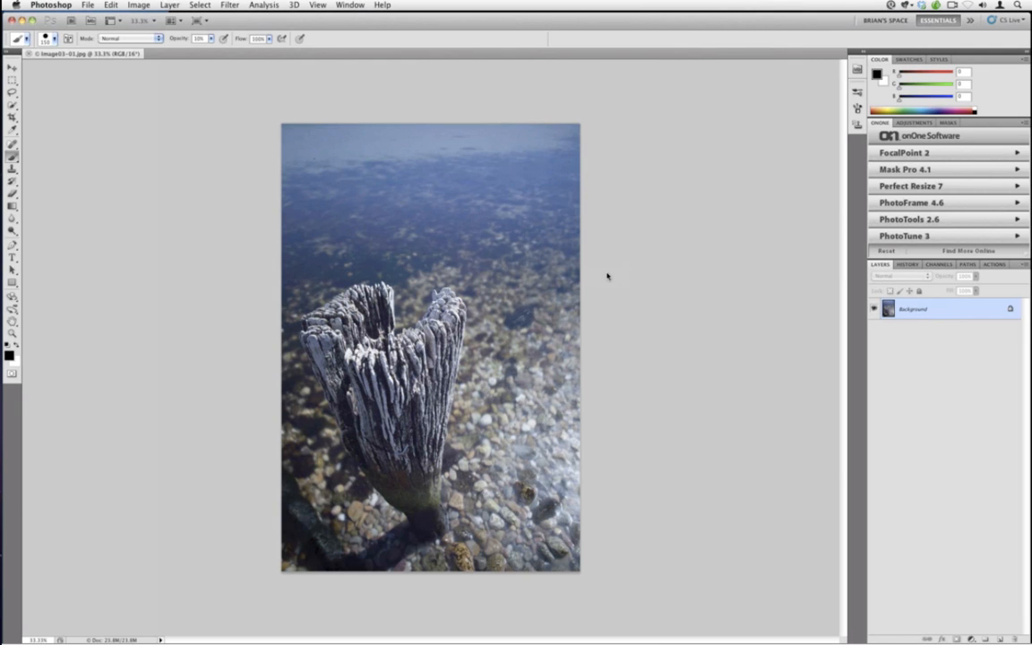
# Select the wooden post with the Quick Selection tool, shrinking the brush to trace its edges down to the base
pyautogui.press('super+0')
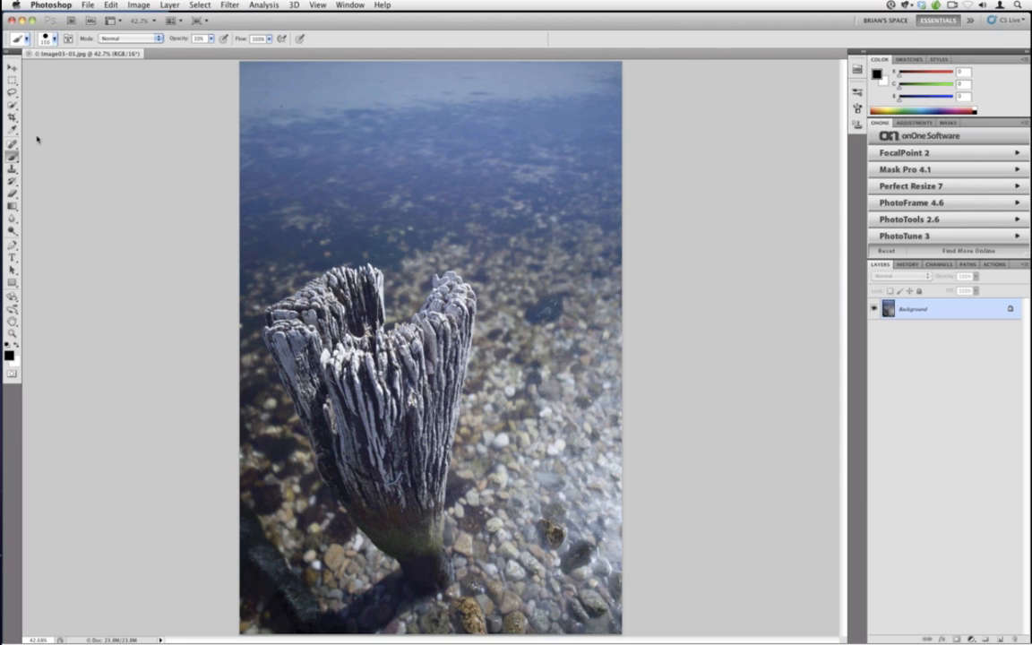
pyautogui.click(11, 104)
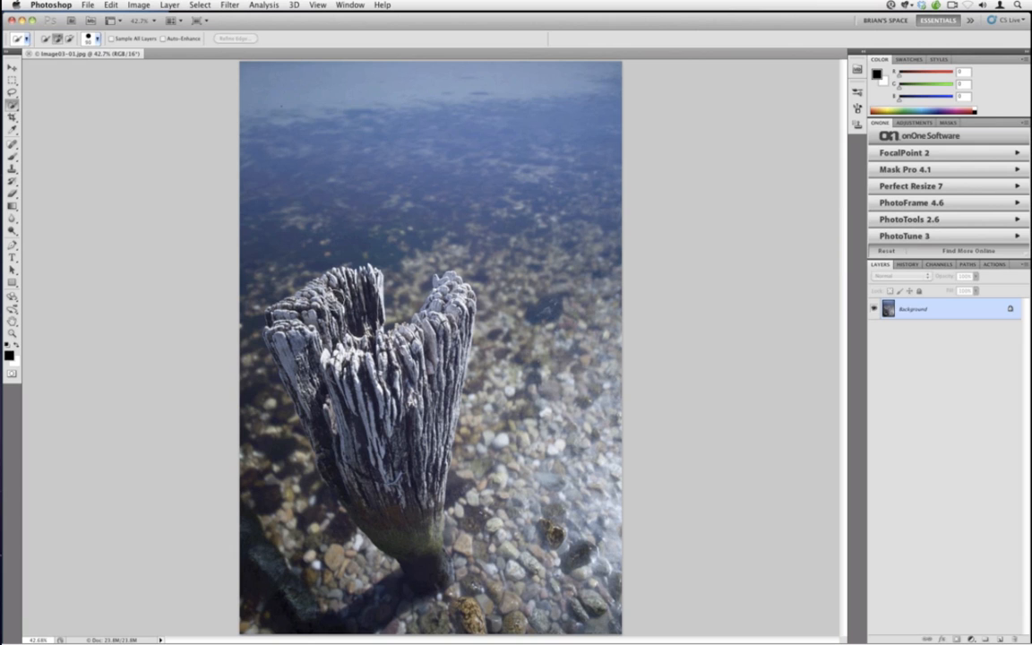
pyautogui.moveTo(301, 273)
pyautogui.mouseDown()
pyautogui.moveTo(327, 376)
pyautogui.moveTo(413, 494)
pyautogui.moveTo(396, 391)
pyautogui.moveTo(403, 314)
pyautogui.mouseUp()
pyautogui.press('[')
pyautogui.press('[')
pyautogui.press('[')
pyautogui.press('[')
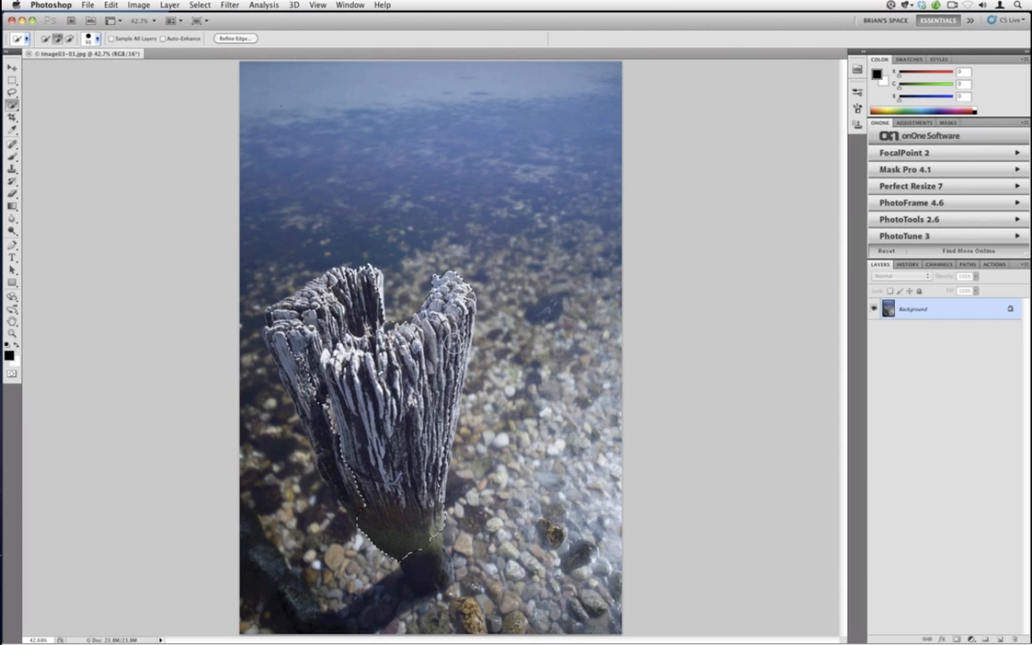
pyautogui.moveTo(461, 327); pyautogui.dragTo(426, 543)
pyautogui.moveTo(360, 491); pyautogui.dragTo(269, 347)
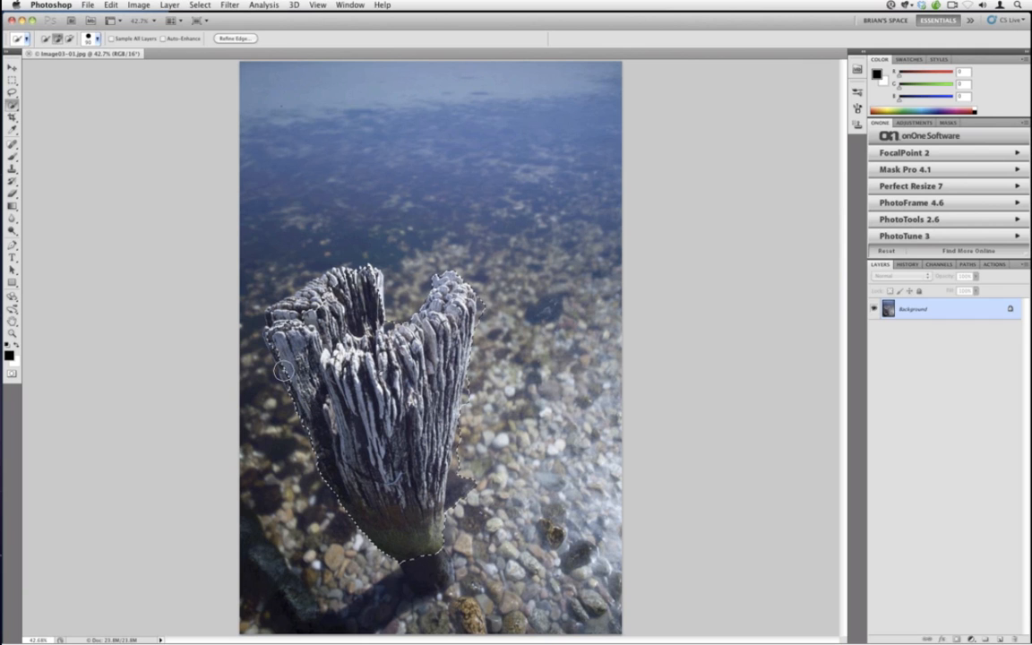
# Refine the post selection by subtracting the stray pebble areas that spilled along its left and lower edges
pyautogui.moveTo(258, 297); pyautogui.dragTo(258, 279)
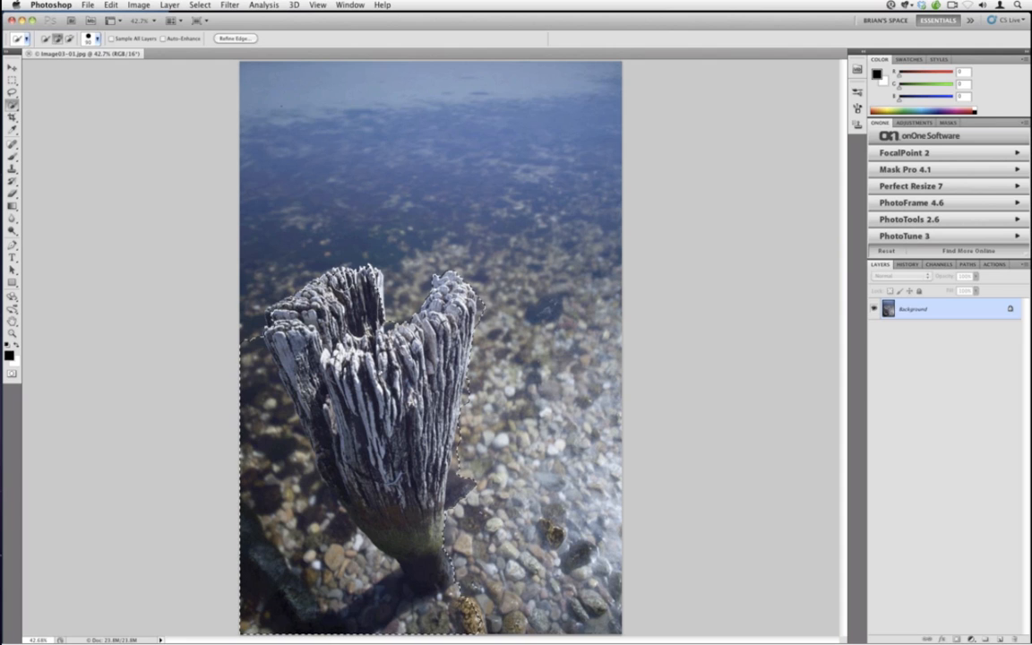
pyautogui.rightClick(256, 387)
pyautogui.click(253, 376)
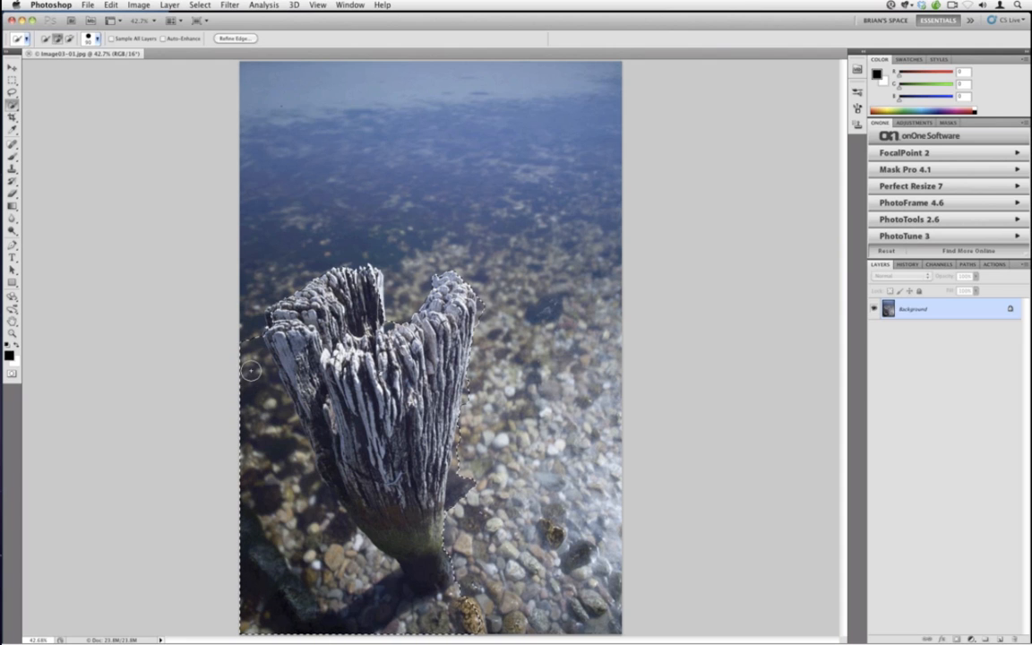
pyautogui.moveTo(250, 369)
pyautogui.mouseDown()
pyautogui.moveTo(272, 466)
pyautogui.moveTo(261, 456)
pyautogui.moveTo(252, 347)
pyautogui.mouseUp()
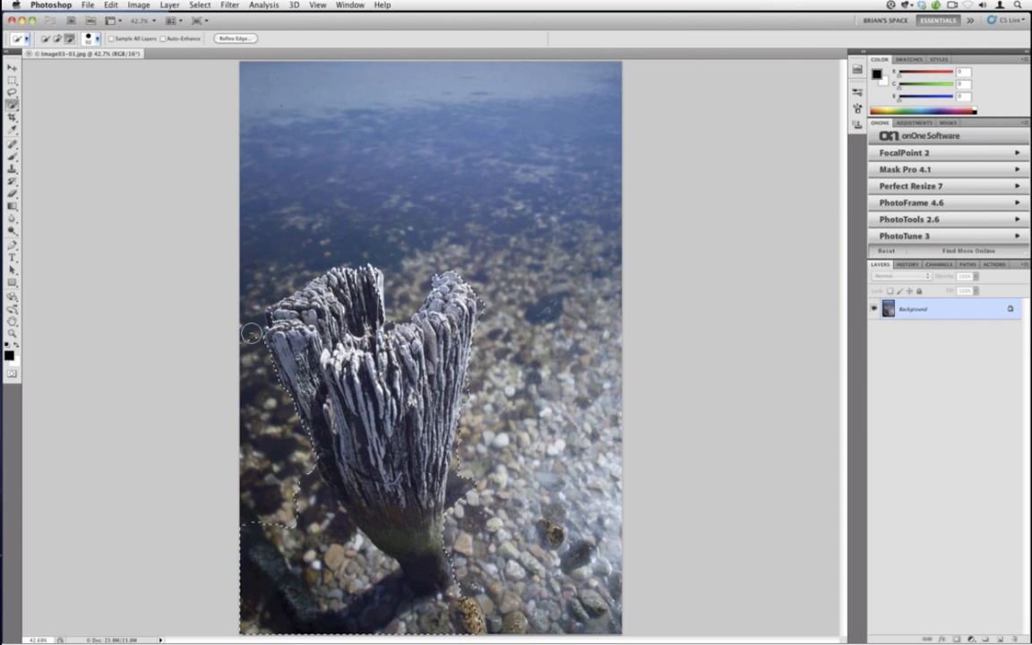
pyautogui.moveTo(248, 556)
pyautogui.mouseDown()
pyautogui.moveTo(300, 582)
pyautogui.moveTo(354, 629)
pyautogui.moveTo(345, 565)
pyautogui.moveTo(385, 566)
pyautogui.moveTo(428, 547)
pyautogui.mouseUp()
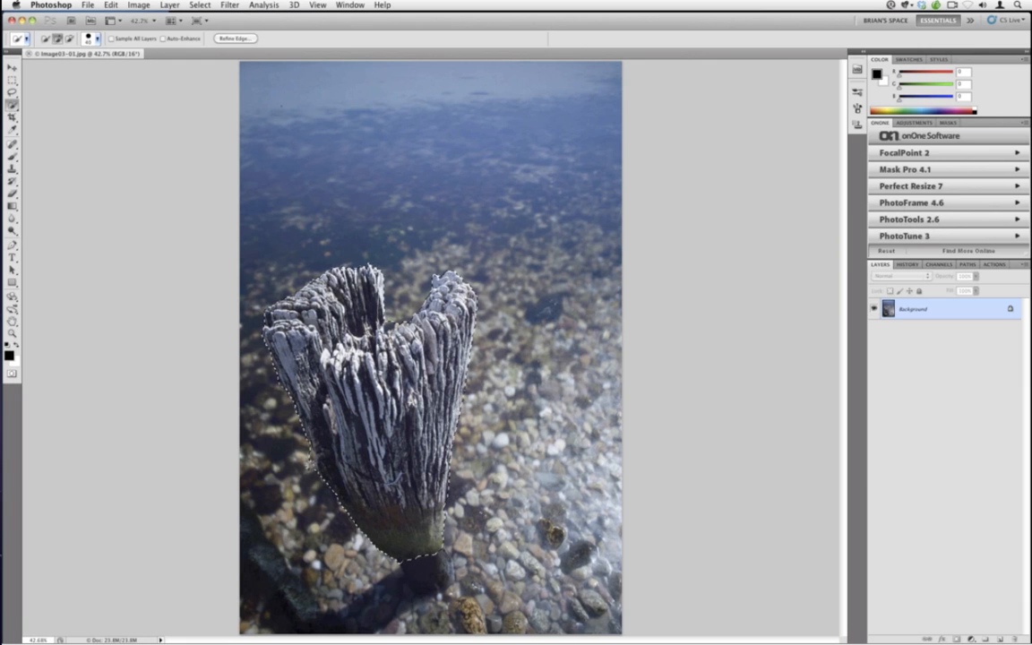
pyautogui.press('alt')
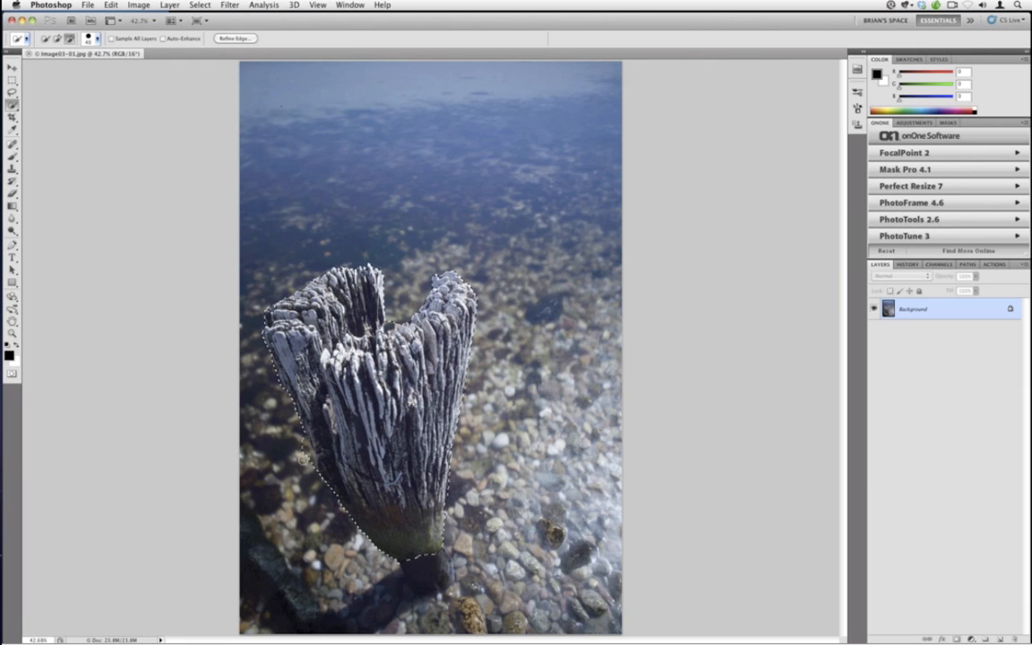
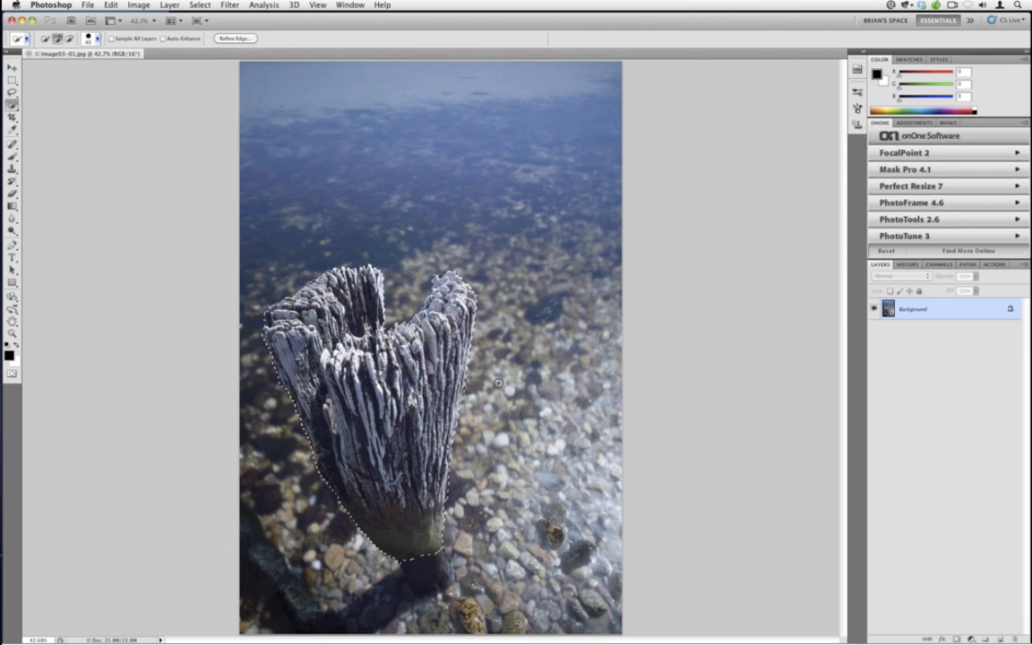
# Invert the post selection and launch FocalPoint 2 on the image
pyautogui.click(199, 5)
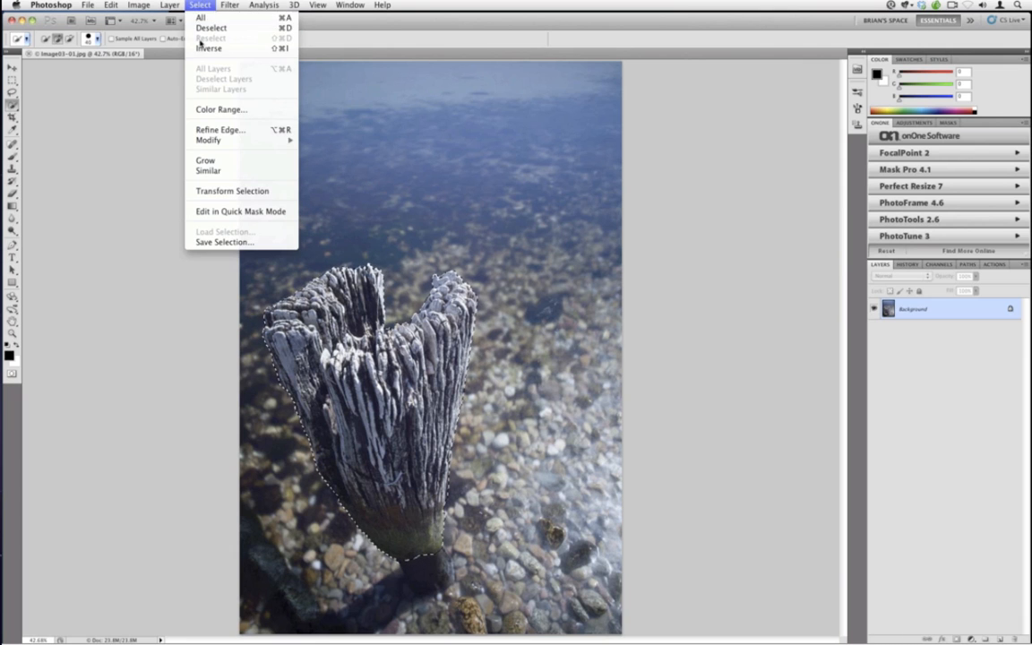
pyautogui.click(205, 48)
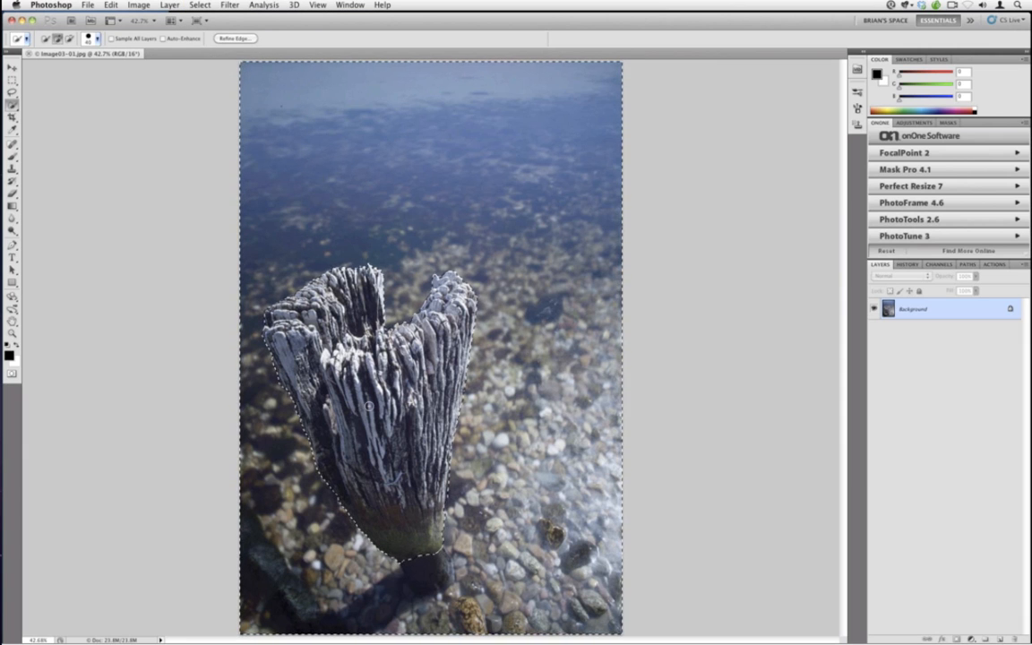
pyautogui.click(899, 152)
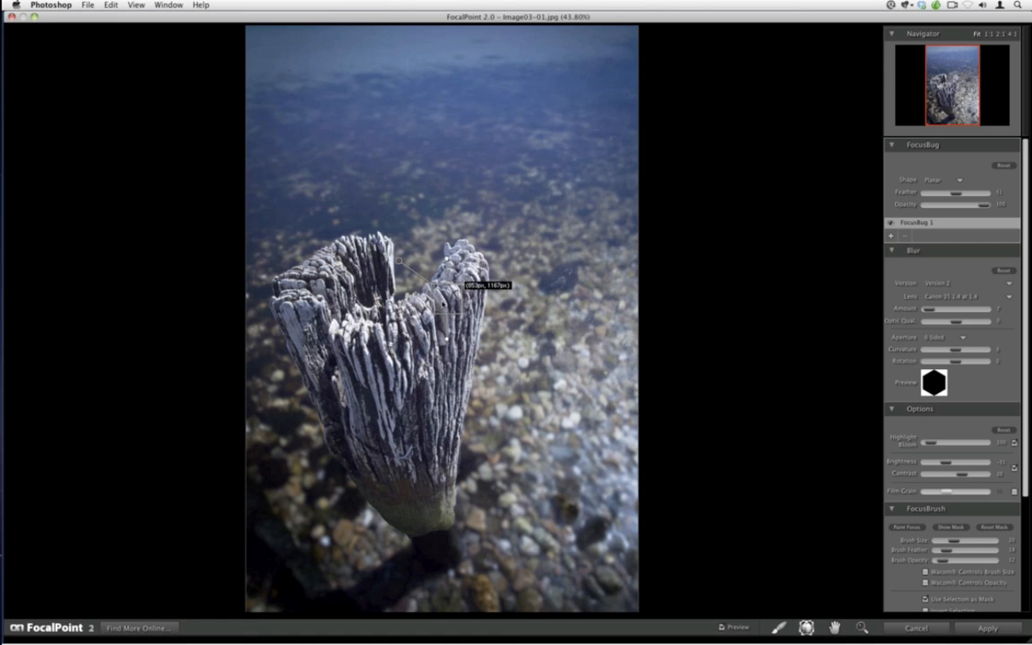
# Move the FocusBug down onto the base of the wooden post
pyautogui.moveTo(442, 304); pyautogui.dragTo(449, 533)
pyautogui.moveTo(457, 565); pyautogui.dragTo(458, 562)
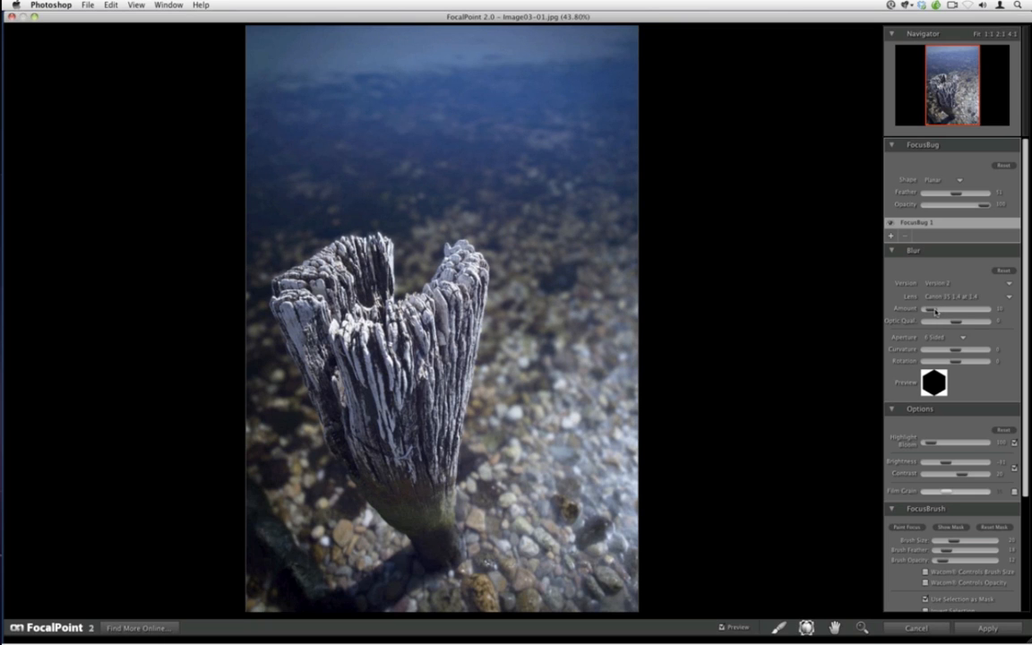
# Raise the blur amount and optic quality, and lower the brightness while raising the contrast
pyautogui.moveTo(933, 312); pyautogui.dragTo(937, 311)
pyautogui.moveTo(957, 322); pyautogui.dragTo(963, 326)
pyautogui.moveTo(947, 462); pyautogui.dragTo(964, 474)
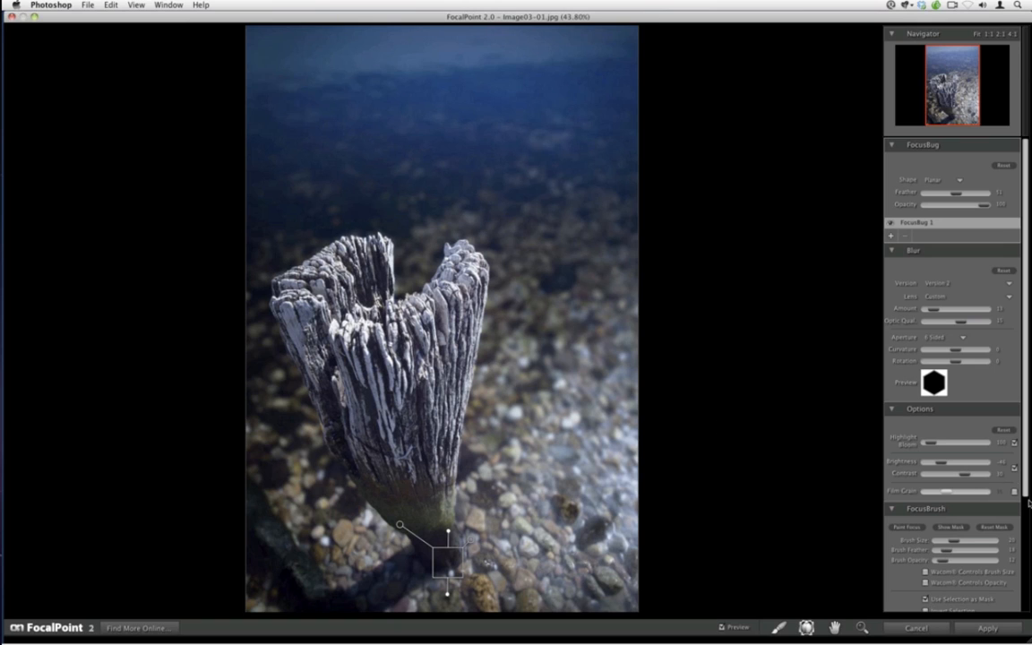
# Adjust the vignette lightness and toggle the Overlay Blending option off and back on
pyautogui.moveTo(1026, 494); pyautogui.dragTo(1027, 611)
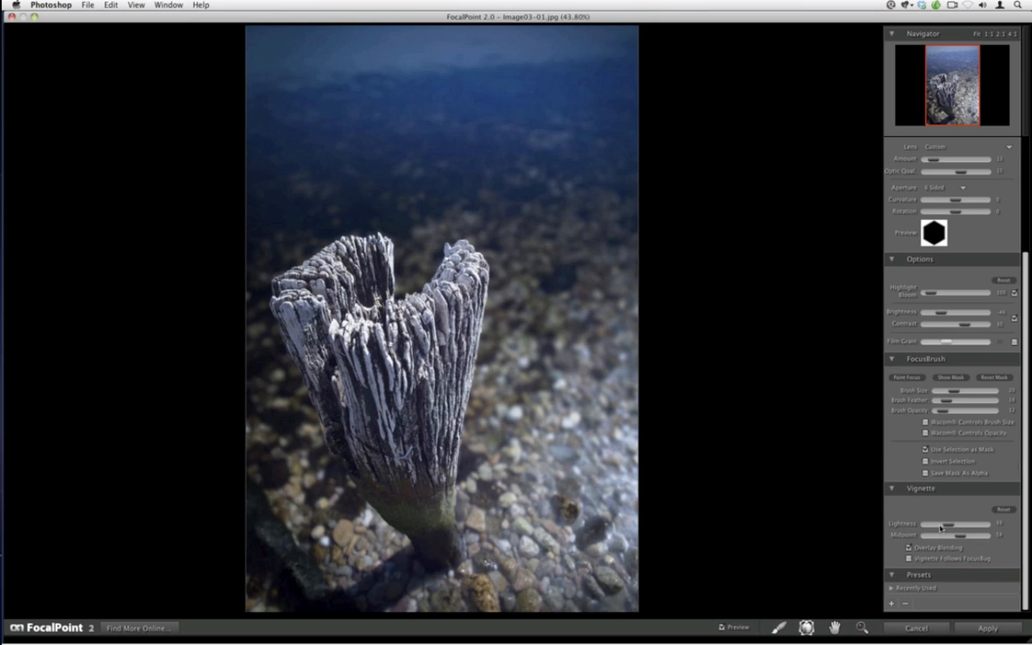
pyautogui.moveTo(944, 524); pyautogui.dragTo(943, 525)
pyautogui.click(913, 558)
pyautogui.click(912, 558)
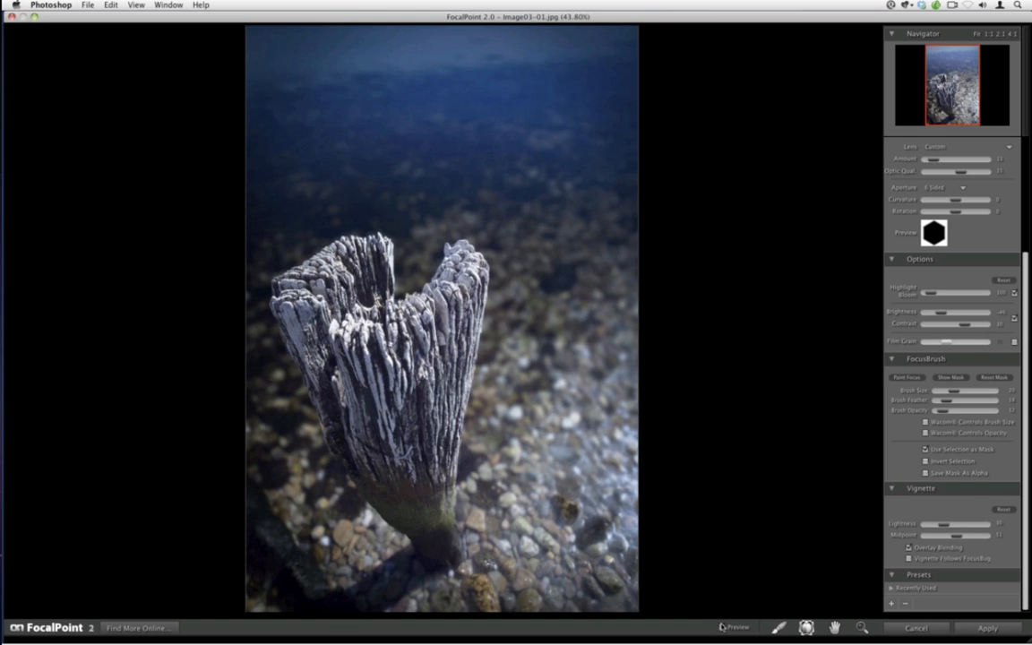
# Compare the effect with the preview off and on, then apply the FocalPoint result
pyautogui.click(722, 626)
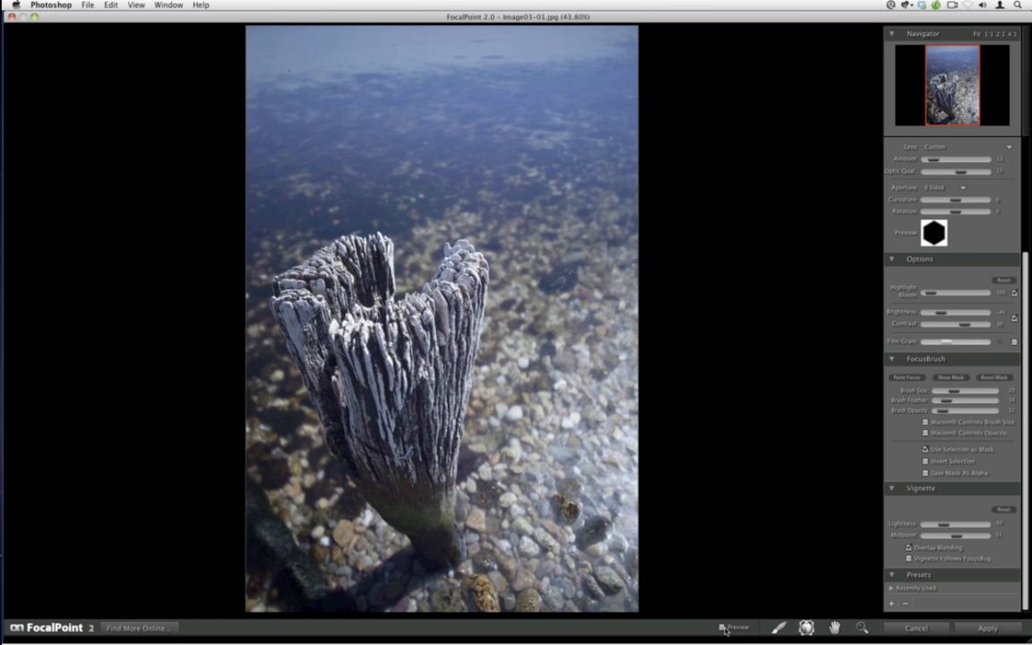
pyautogui.click(723, 628)
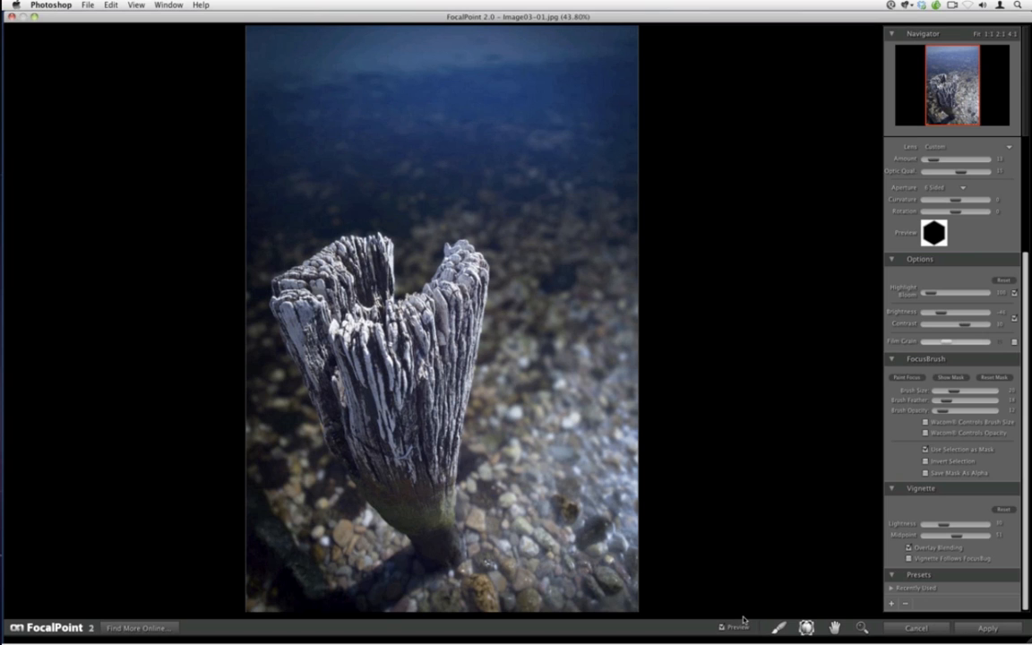
pyautogui.click(993, 628)
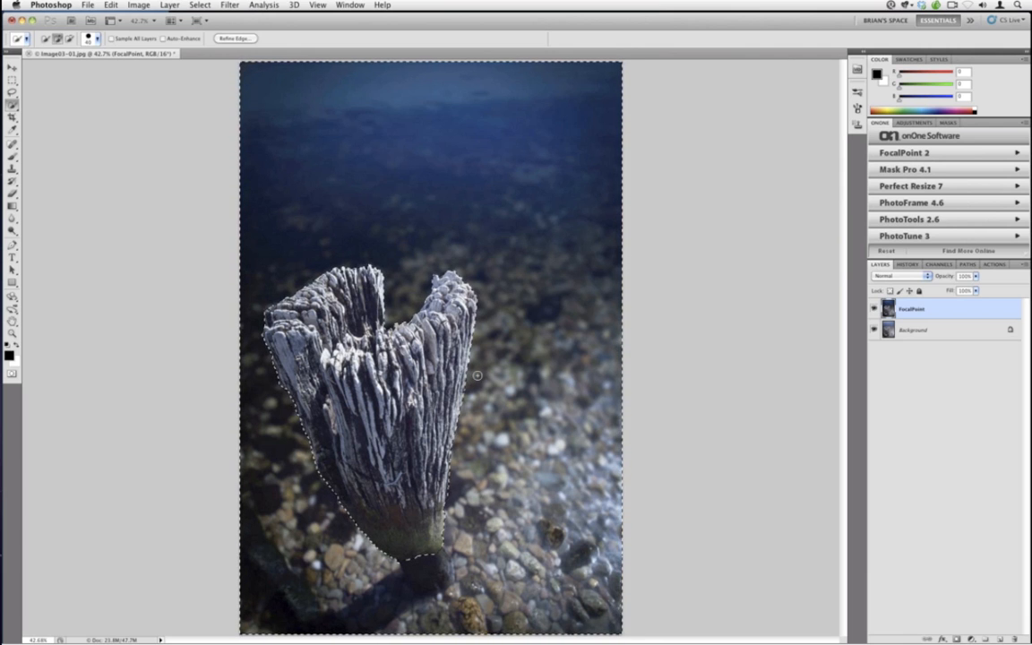
# Save the inverted selection as a new alpha channel
pyautogui.click(940, 264)
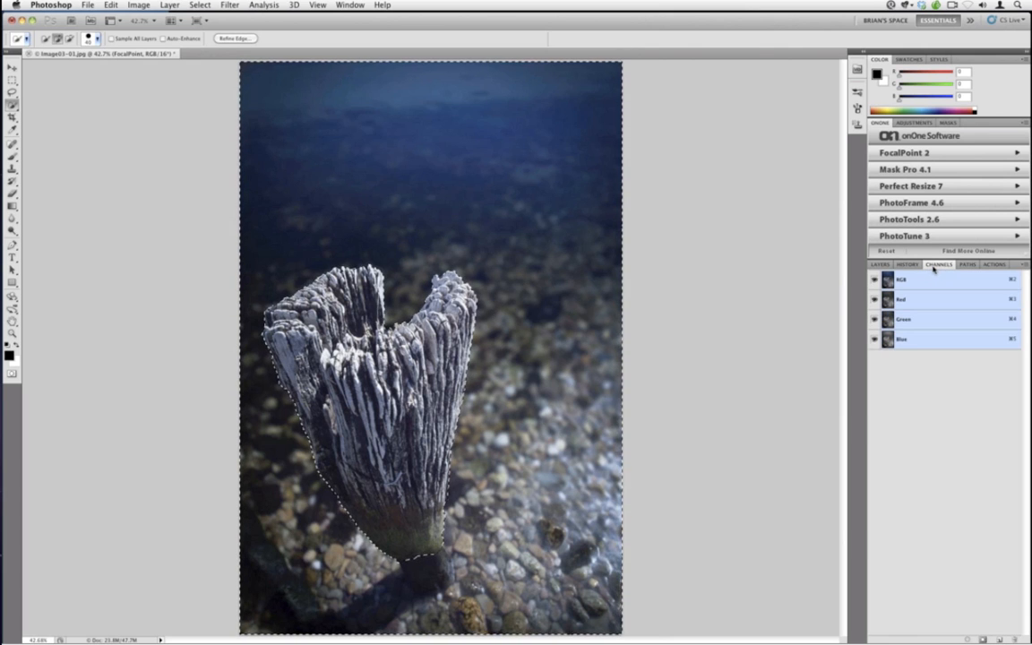
pyautogui.click(351, 4)
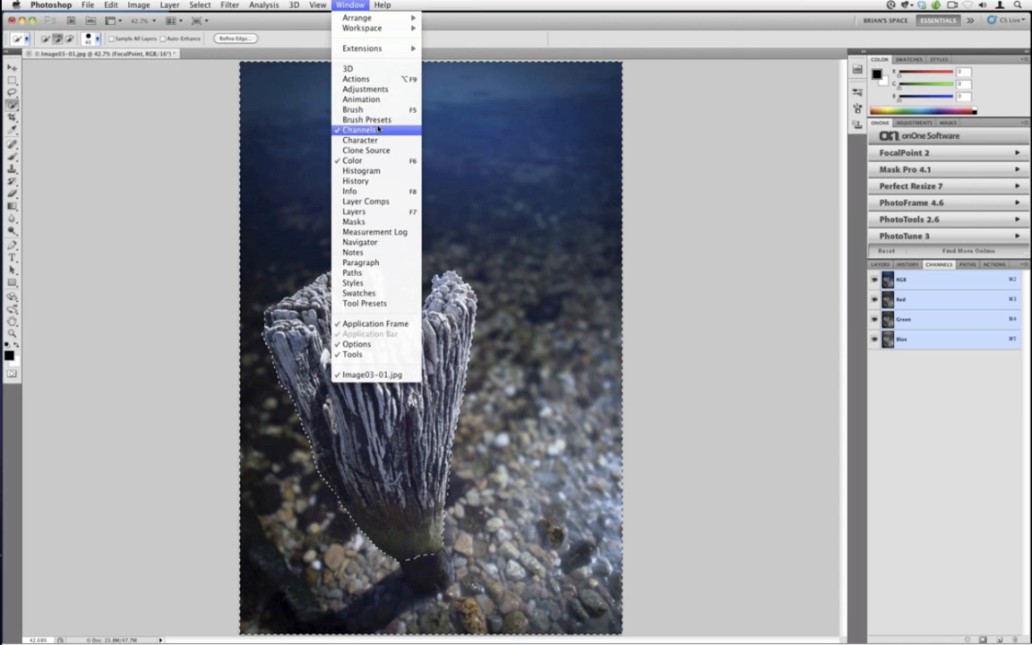
pyautogui.click(709, 267)
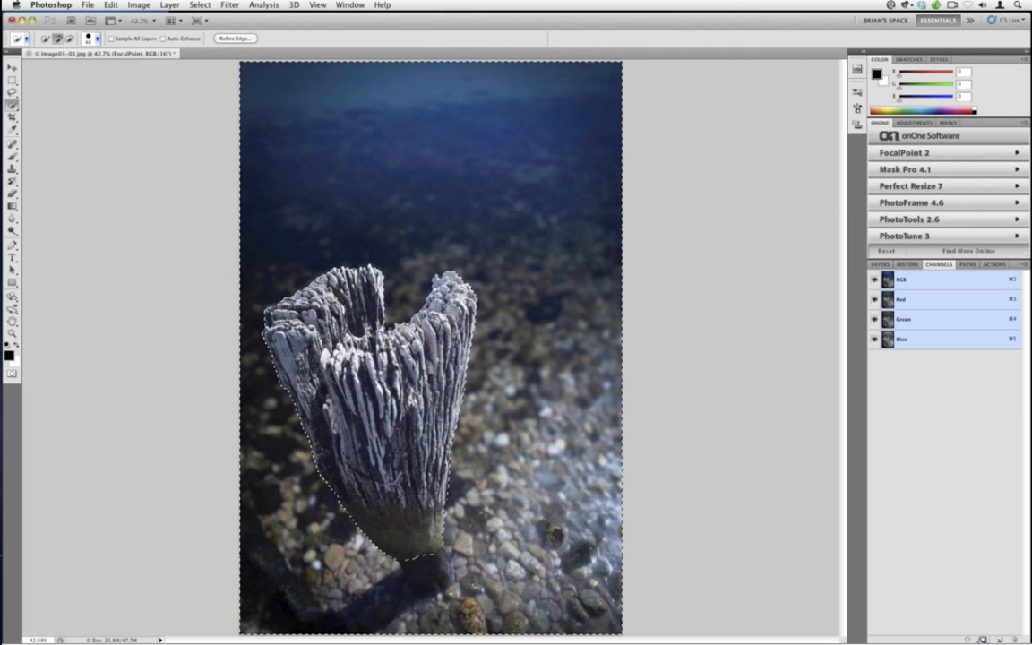
pyautogui.click(983, 639)
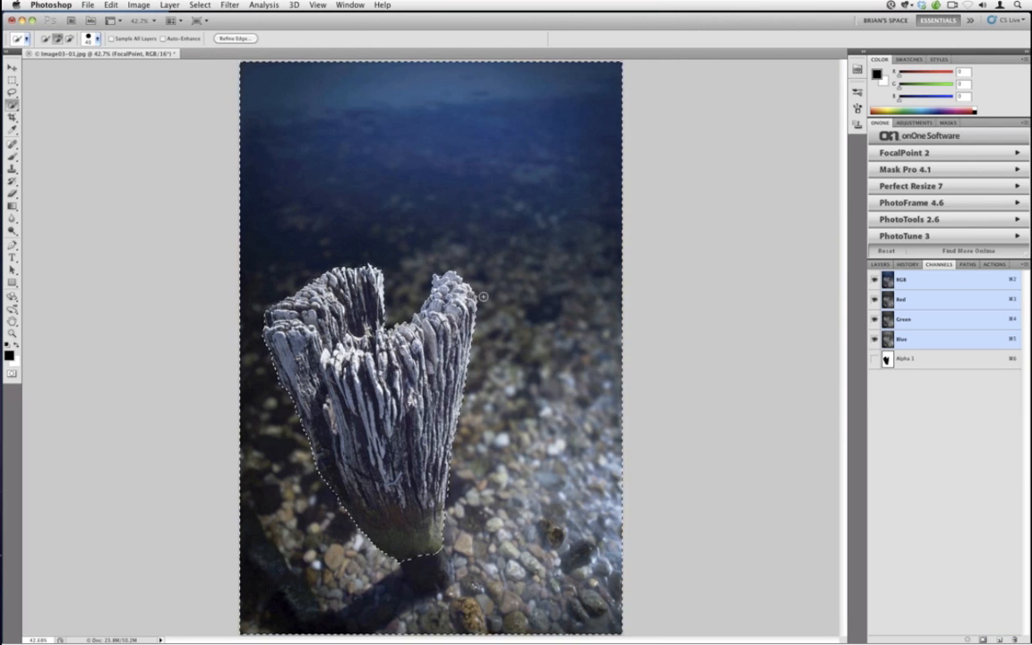
# Deselect the image and return to the layers list
pyautogui.press('super+d')
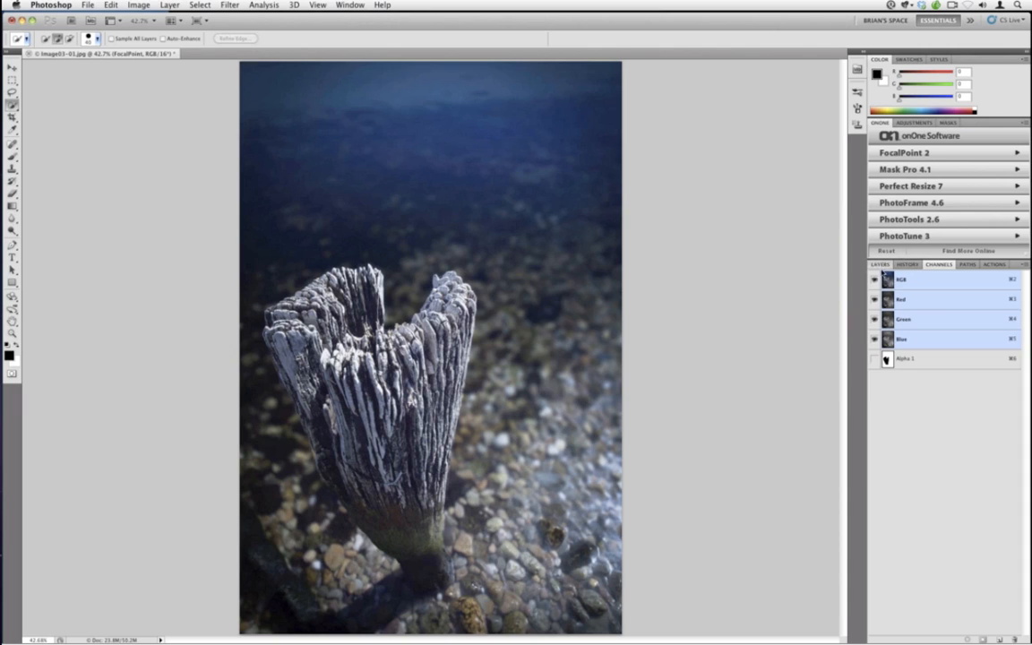
pyautogui.press('F7')
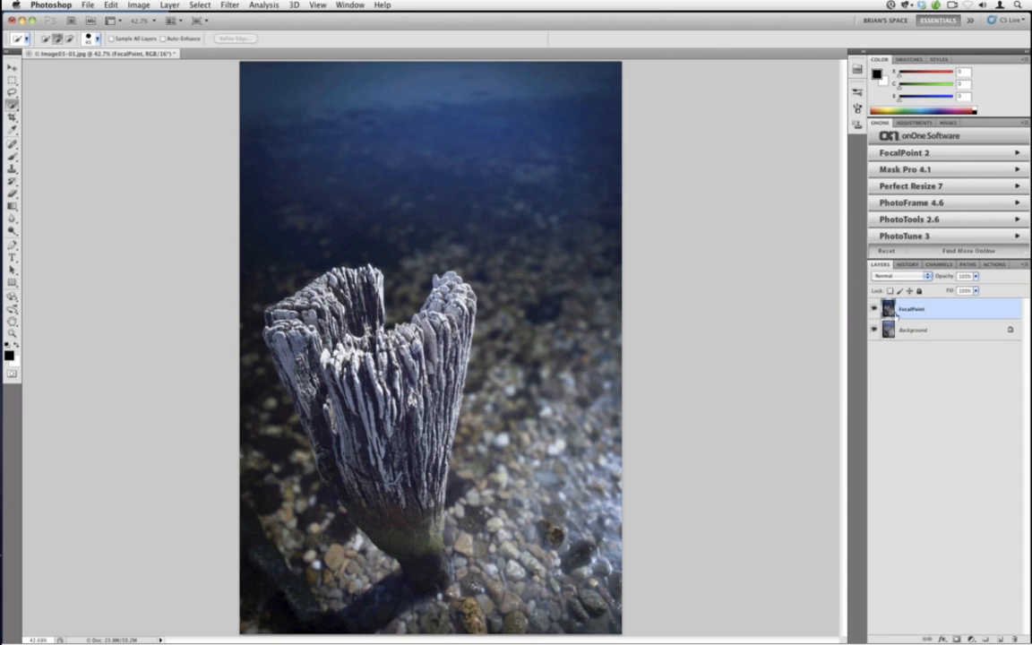
# Load the selection back from the Alpha 1 channel and deselect it again
pyautogui.click(939, 264)
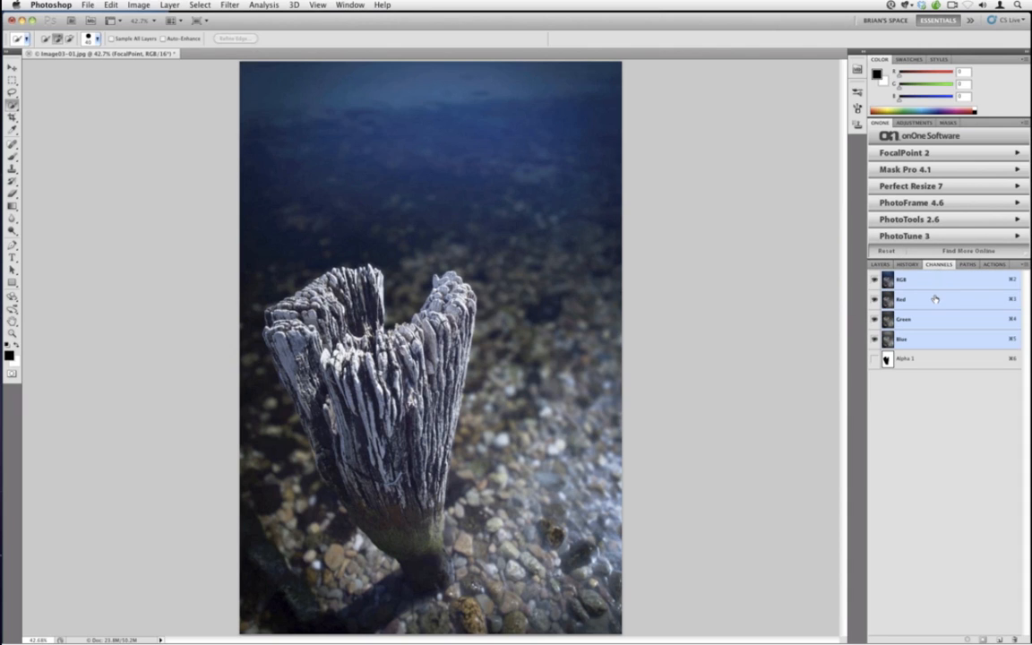
pyautogui.keyDown('super'); pyautogui.click(886, 359); pyautogui.keyUp('super')
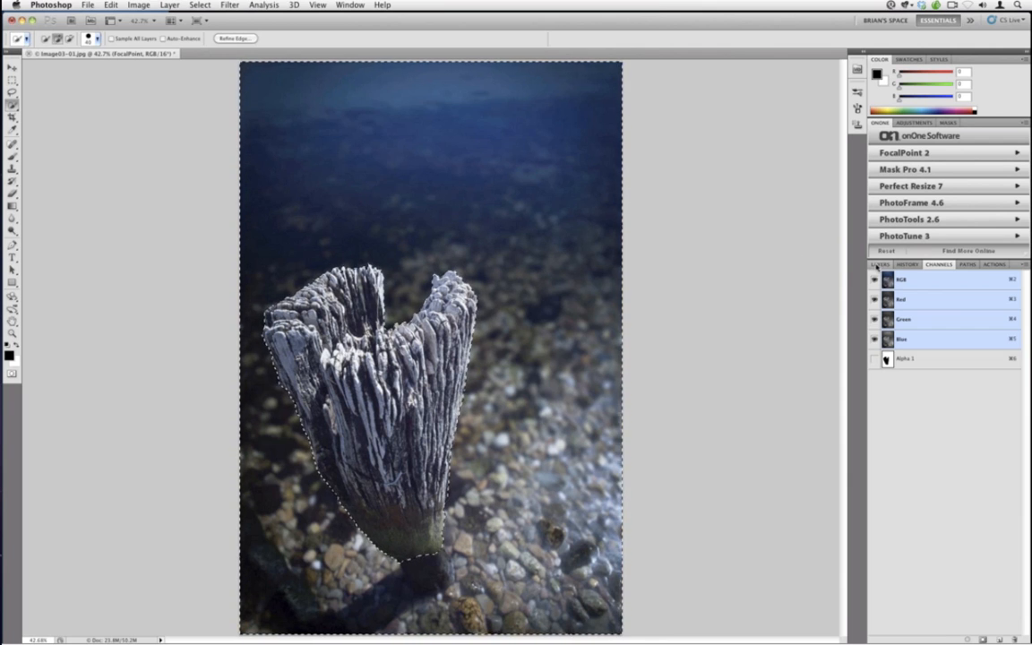
pyautogui.click(879, 264)
pyautogui.hotkey('ctrl', 'd')
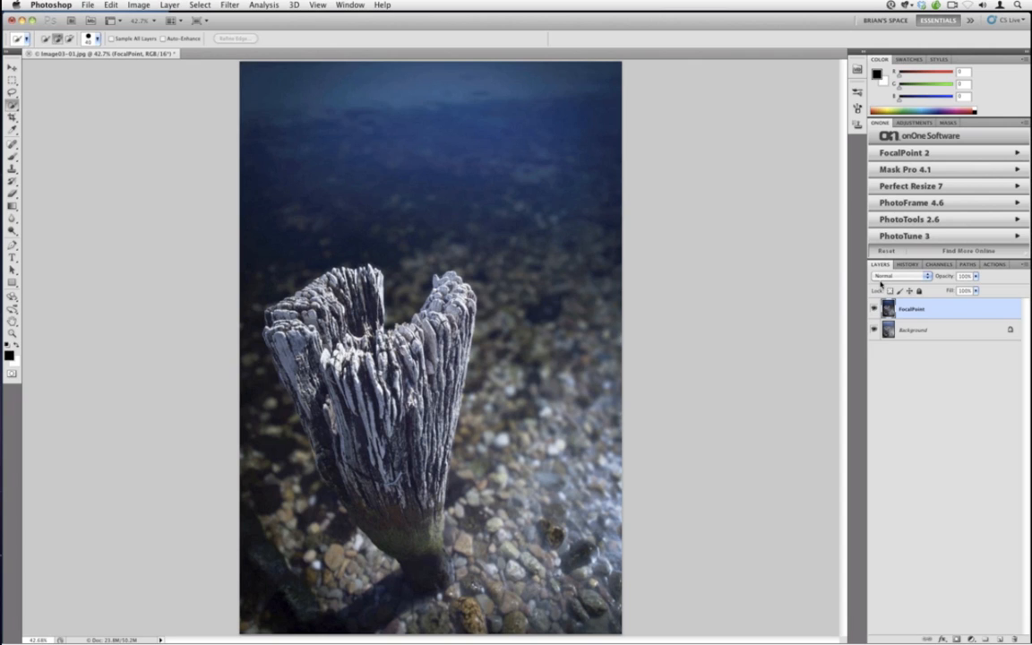
# Switch to Lightroom and open the Image 01 folder with the highway photo
pyautogui.moveTo(14, 278)
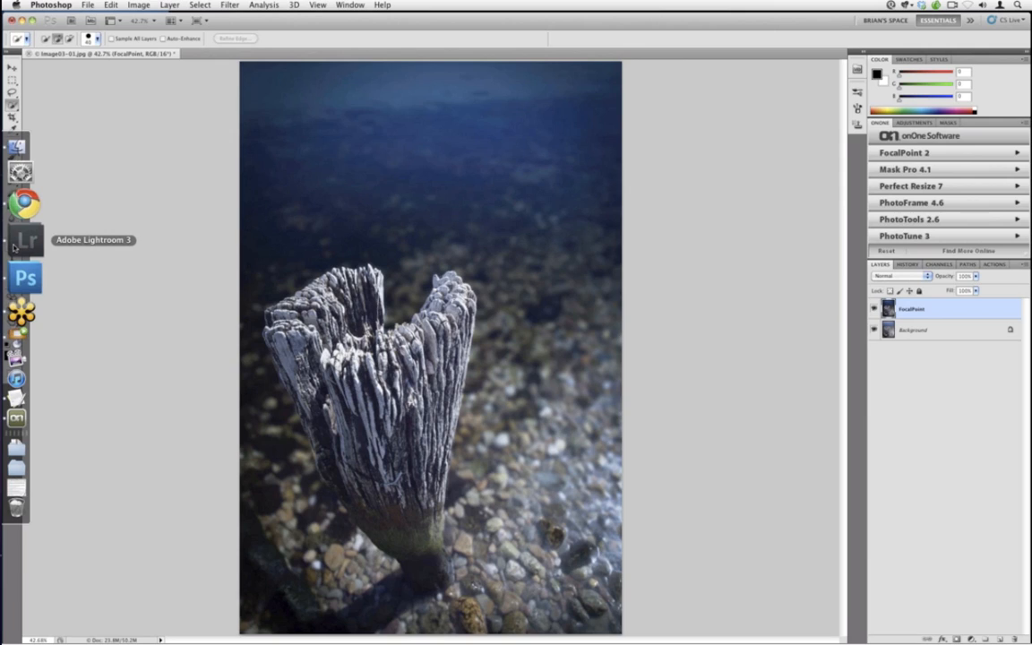
pyautogui.click(14, 247)
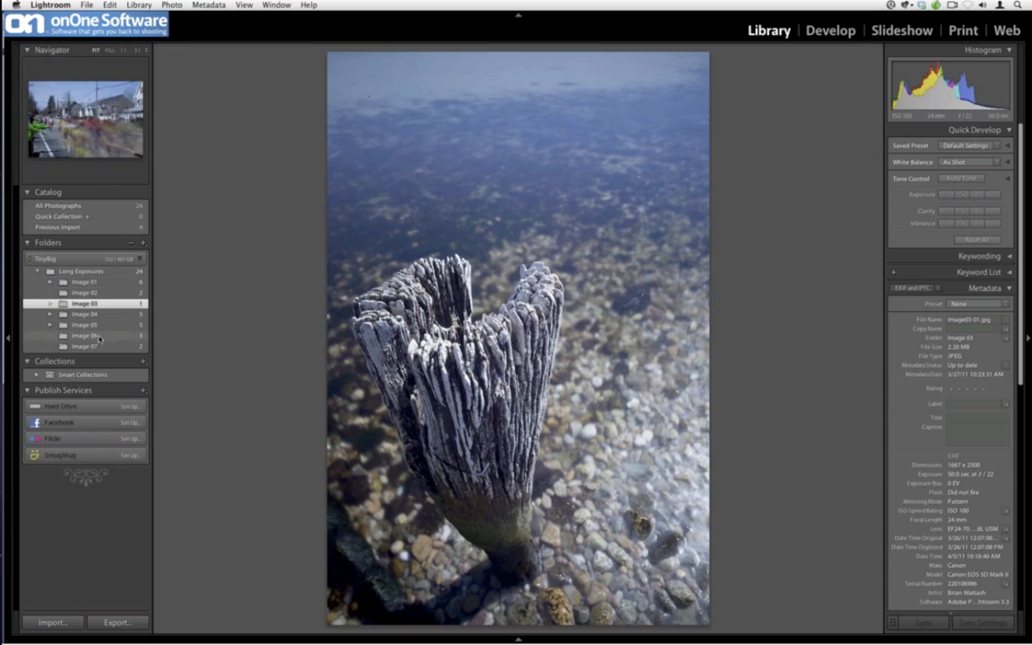
pyautogui.click(99, 283)
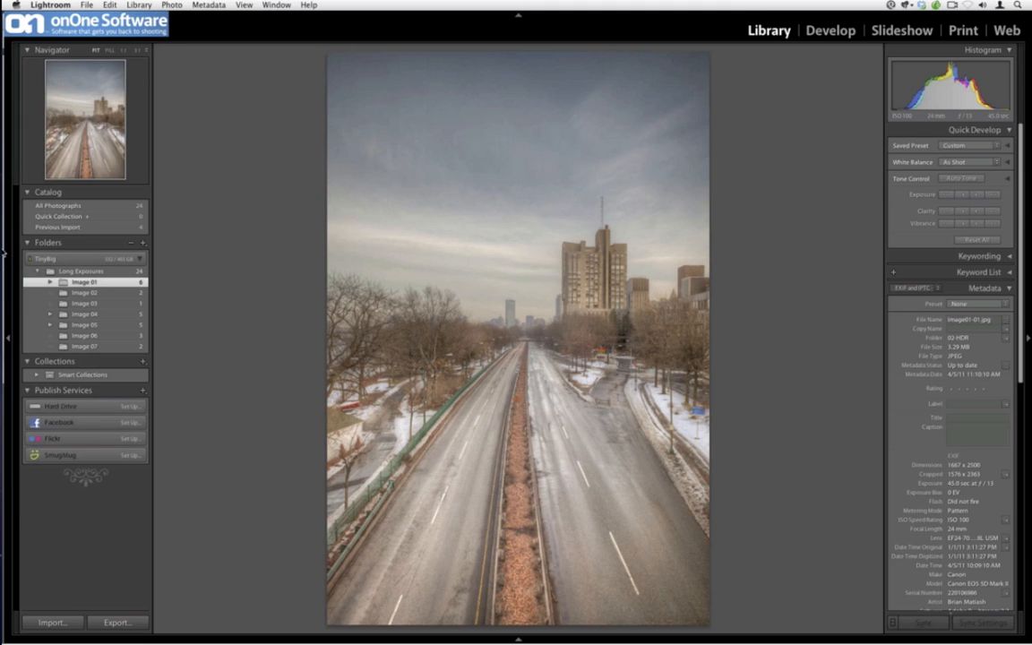
# Return to Photoshop, relaunch FocalPoint 2 on the post image and raise the brightness to about 0
pyautogui.click(25, 254)
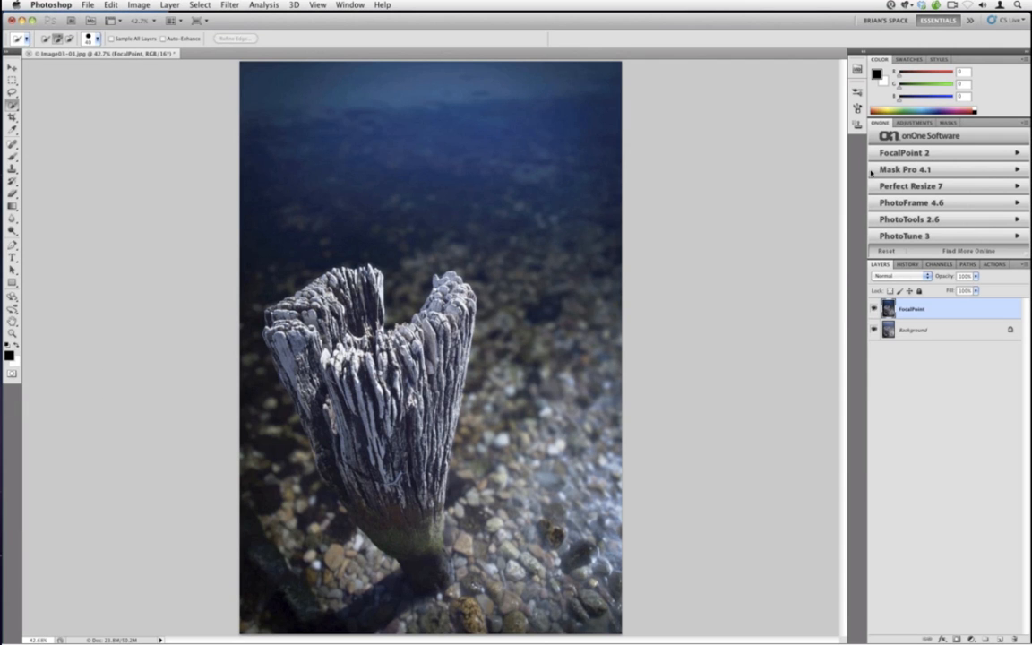
pyautogui.click(917, 154)
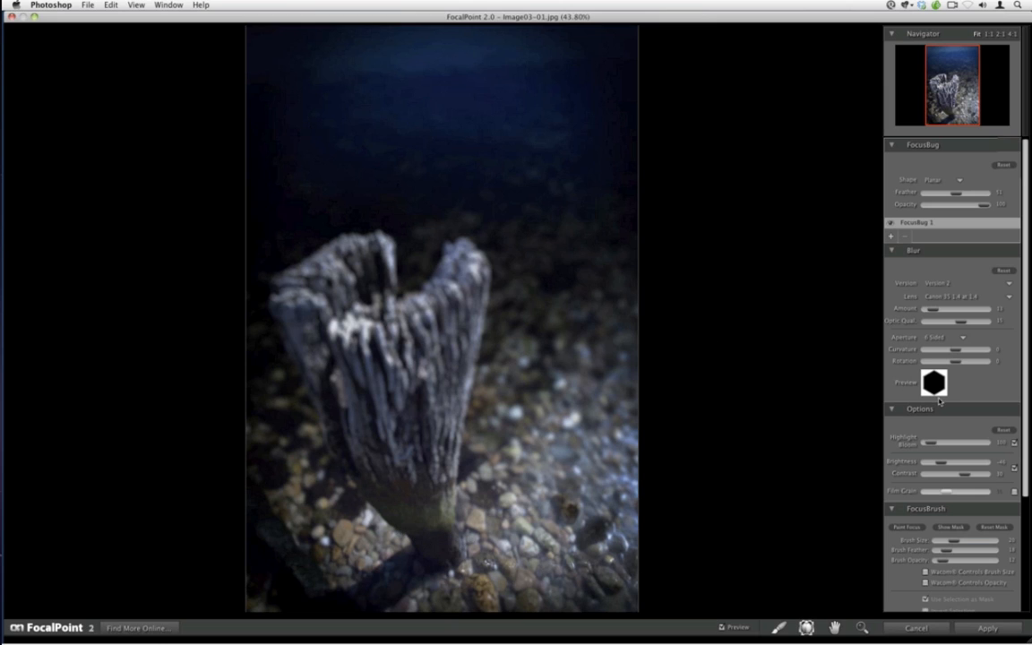
pyautogui.scroll(-3, 935, 401)
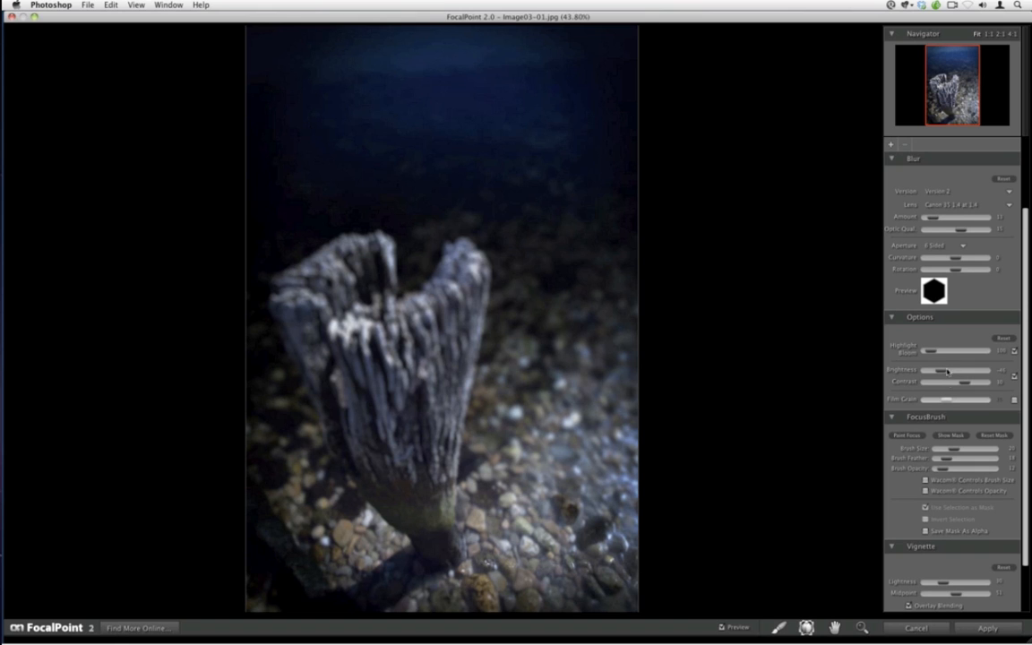
pyautogui.moveTo(939, 371)
pyautogui.mouseDown()
pyautogui.moveTo(961, 377)
pyautogui.moveTo(955, 369)
pyautogui.mouseUp()
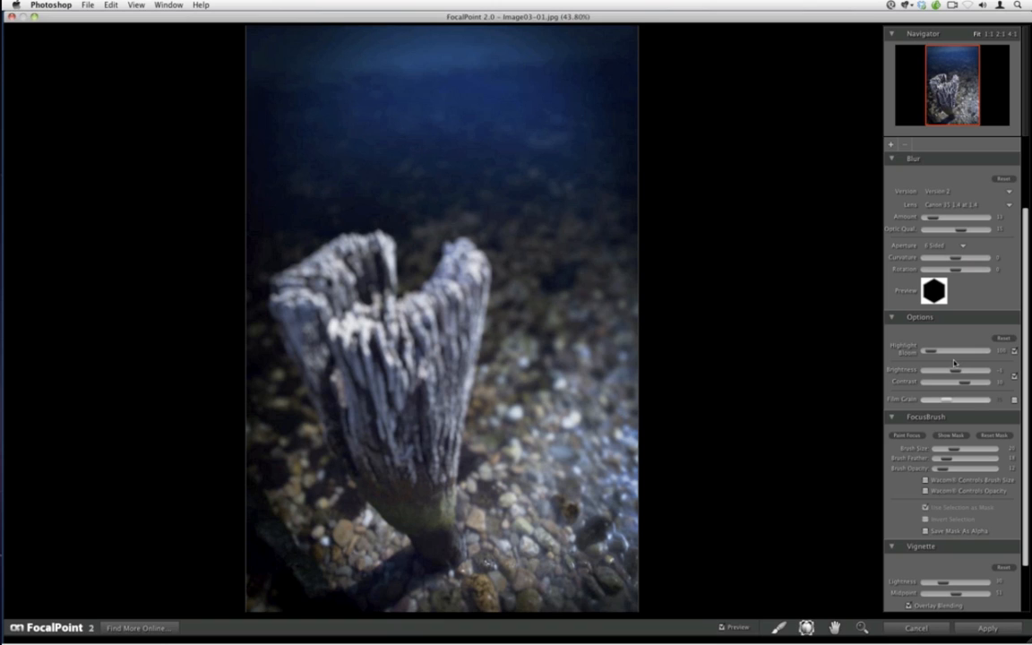
# Drag the FocusBug up to the middle of the post and reset the blur settings
pyautogui.moveTo(448, 562)
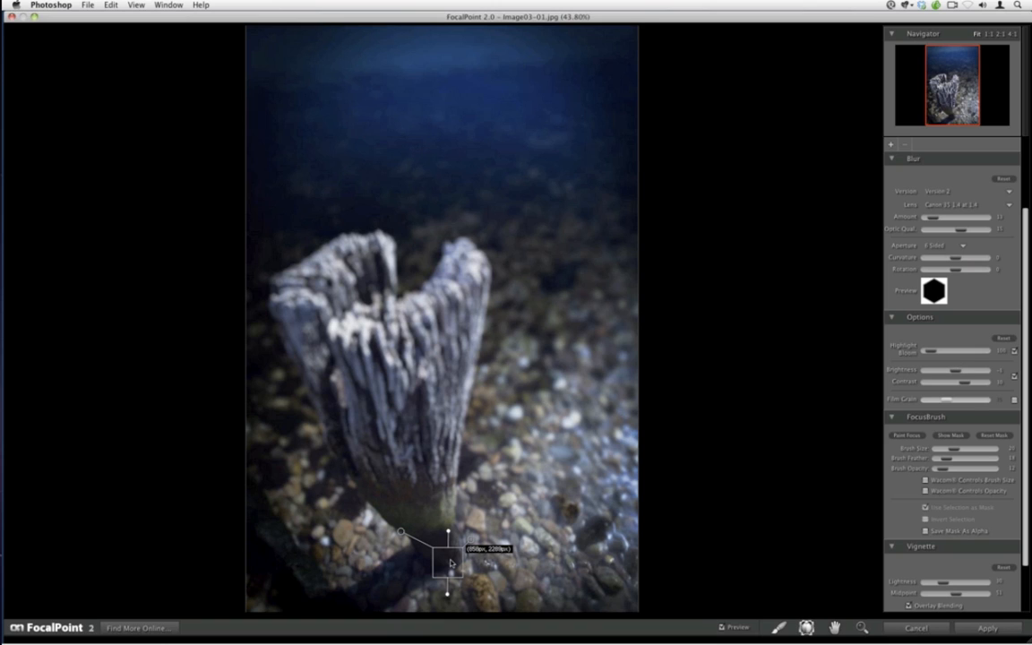
pyautogui.moveTo(450, 562); pyautogui.dragTo(453, 375)
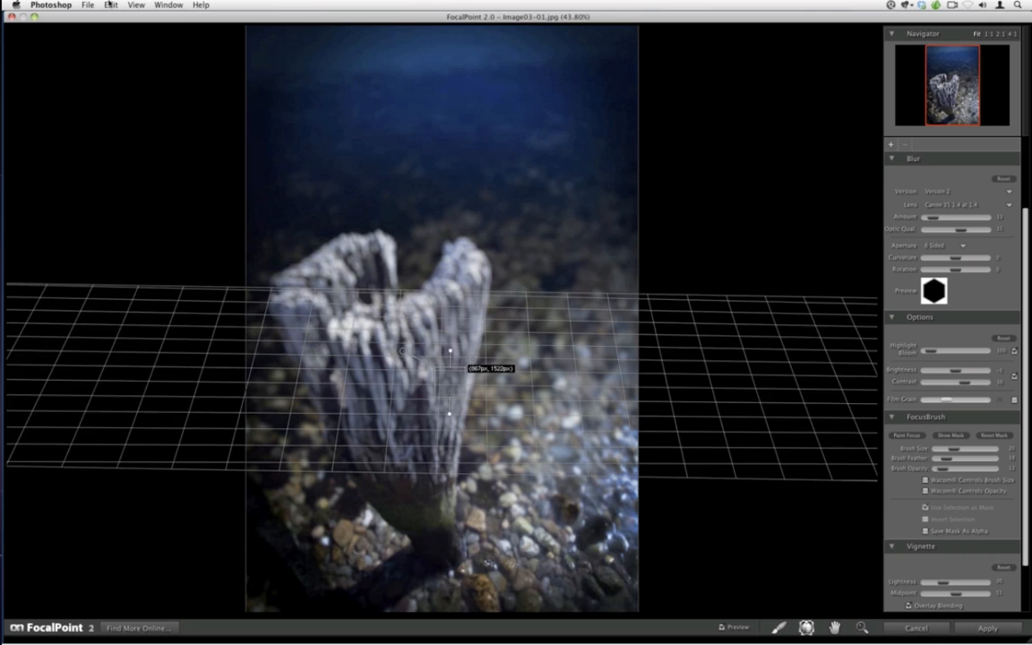
pyautogui.click(109, 6)
pyautogui.click(115, 72)
pyautogui.moveTo(459, 320); pyautogui.dragTo(459, 331)
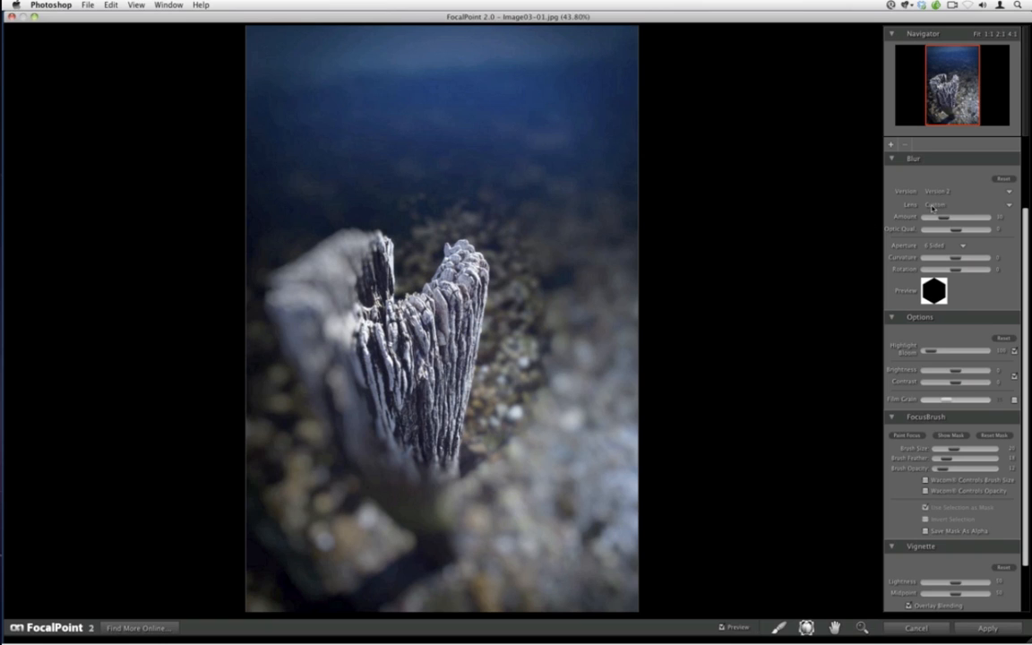
# Change the lens setting, add a second FocusBug beside the post, adjust it, and cancel FocalPoint
pyautogui.click(936, 205)
pyautogui.click(890, 199)
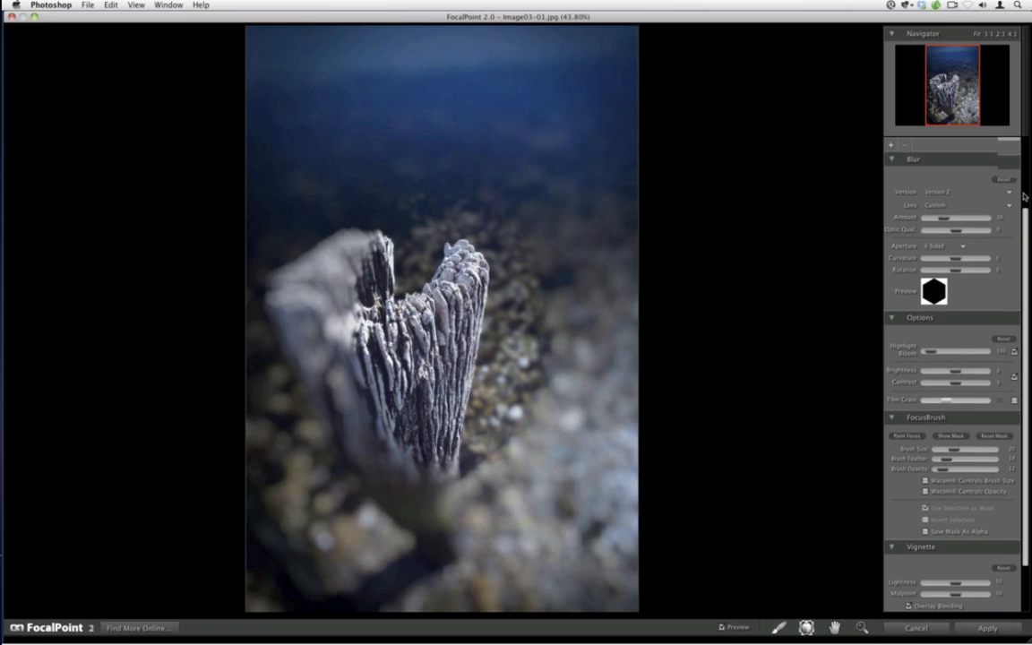
pyautogui.click(1025, 196)
pyautogui.click(935, 181)
pyautogui.click(933, 188)
pyautogui.moveTo(461, 322); pyautogui.dragTo(487, 374)
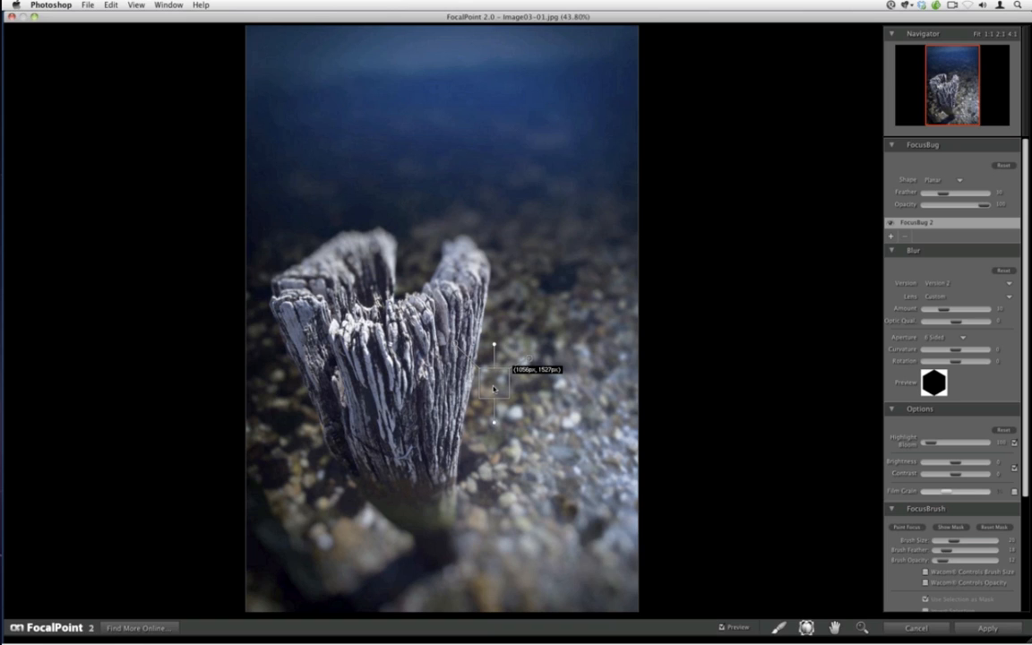
pyautogui.press('alt')
pyautogui.moveTo(492, 386); pyautogui.dragTo(492, 330)
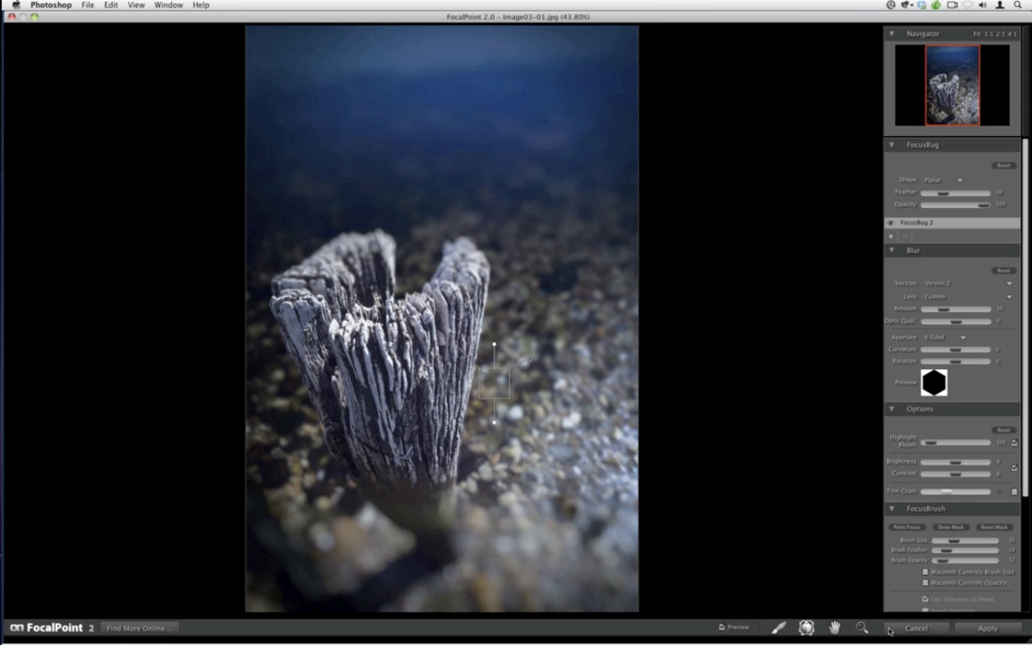
pyautogui.click(916, 630)
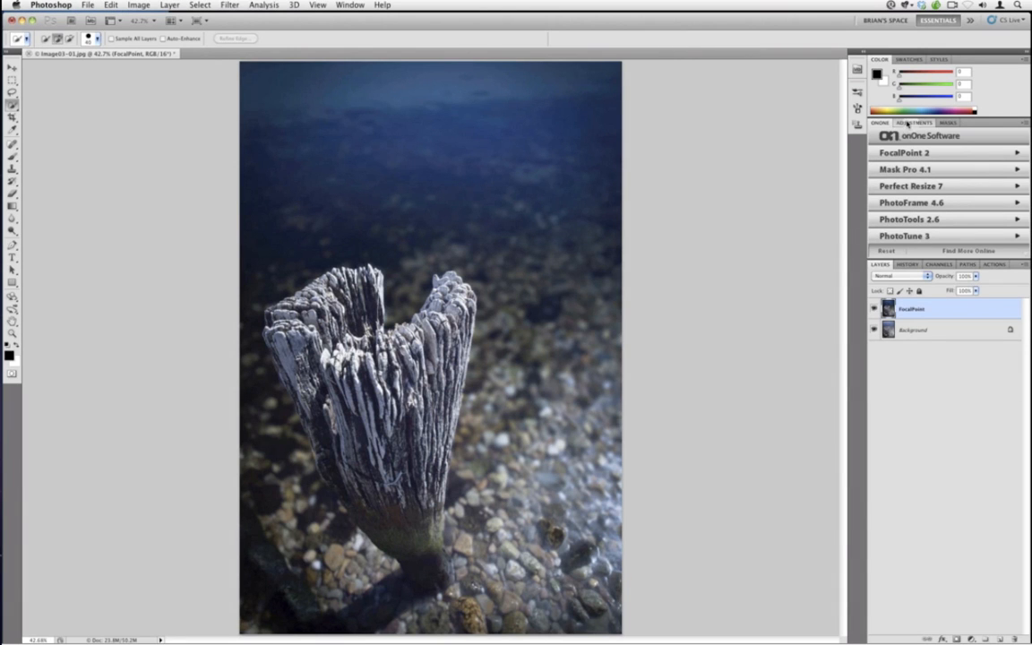
# Add a Levels adjustment layer above the FocalPoint layer
pyautogui.click(907, 124)
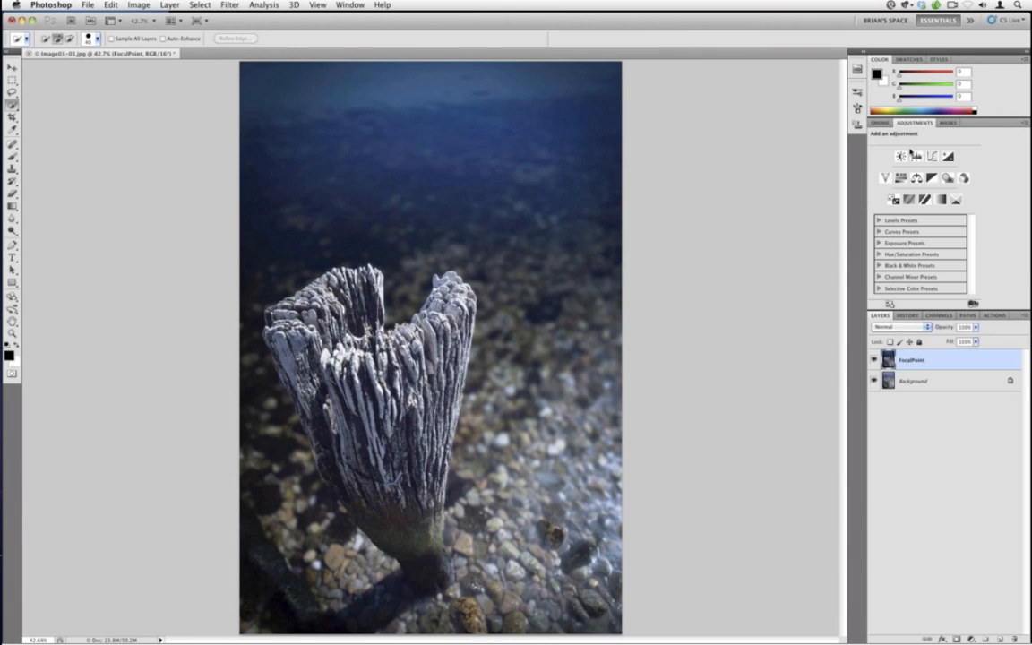
pyautogui.click(898, 149)
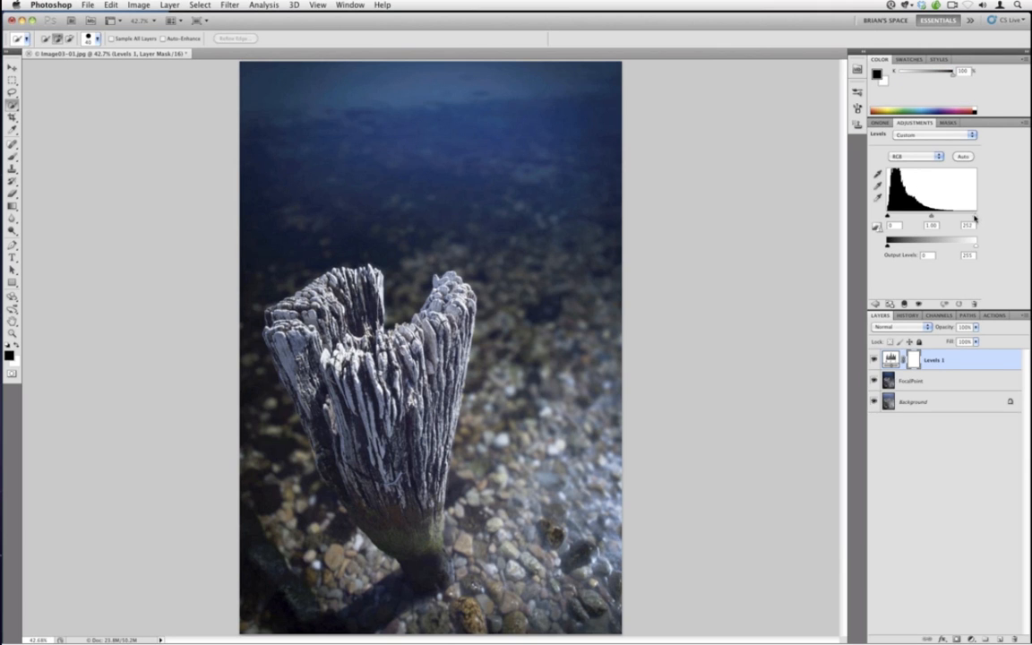
# Set the Levels input values to 1, 0.83 and 189, compare with the adjustment toggled off and on, and save the image
pyautogui.moveTo(974, 218); pyautogui.dragTo(952, 216)
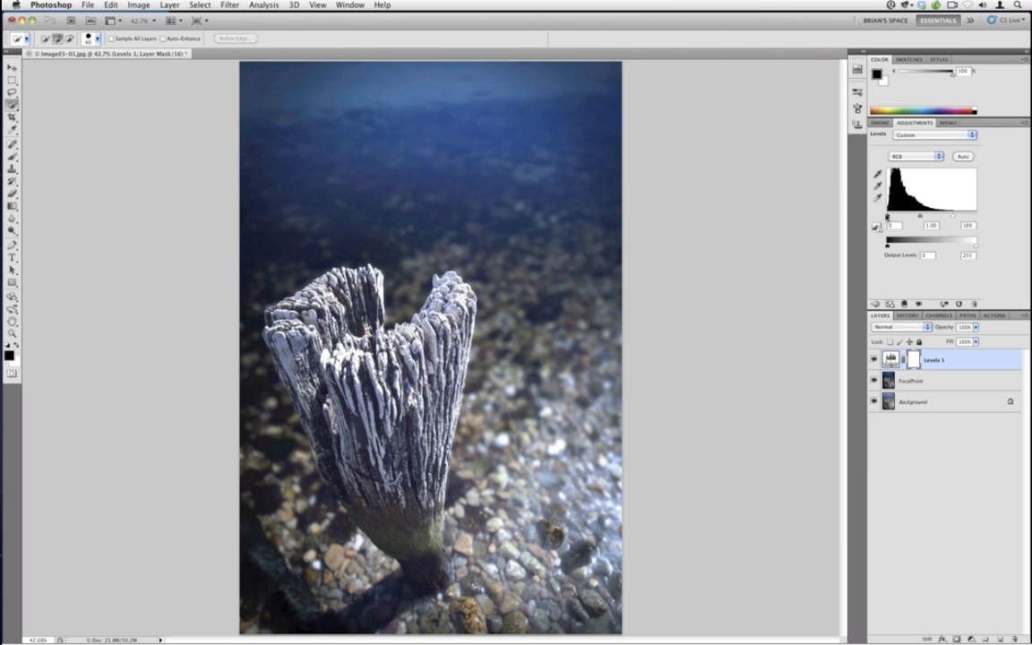
pyautogui.moveTo(887, 217); pyautogui.dragTo(890, 216)
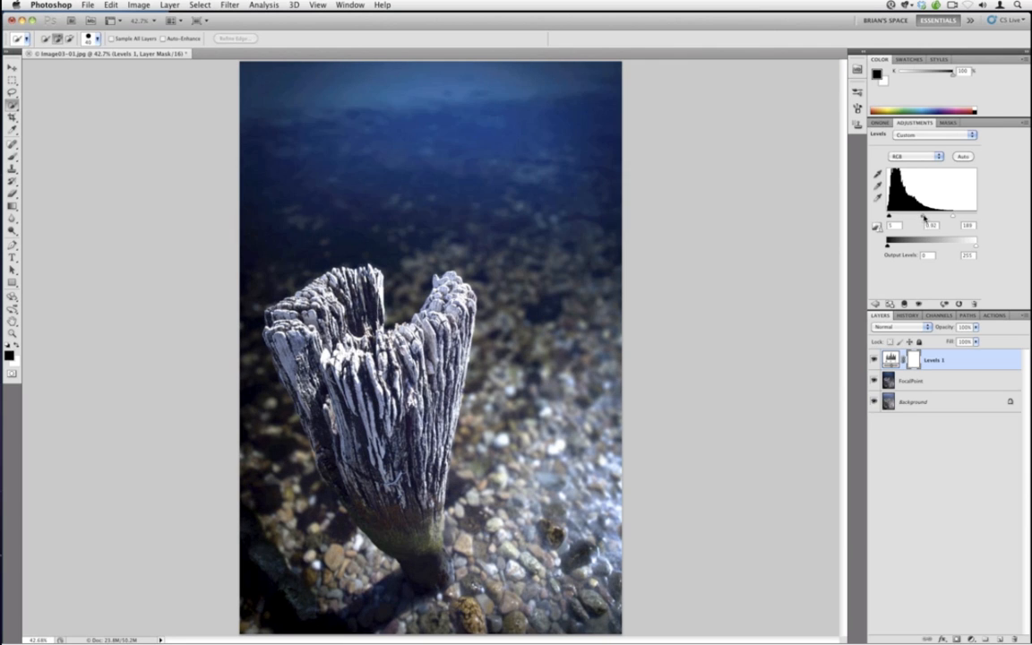
pyautogui.moveTo(922, 218); pyautogui.dragTo(925, 217)
pyautogui.click(874, 359)
pyautogui.click(874, 360)
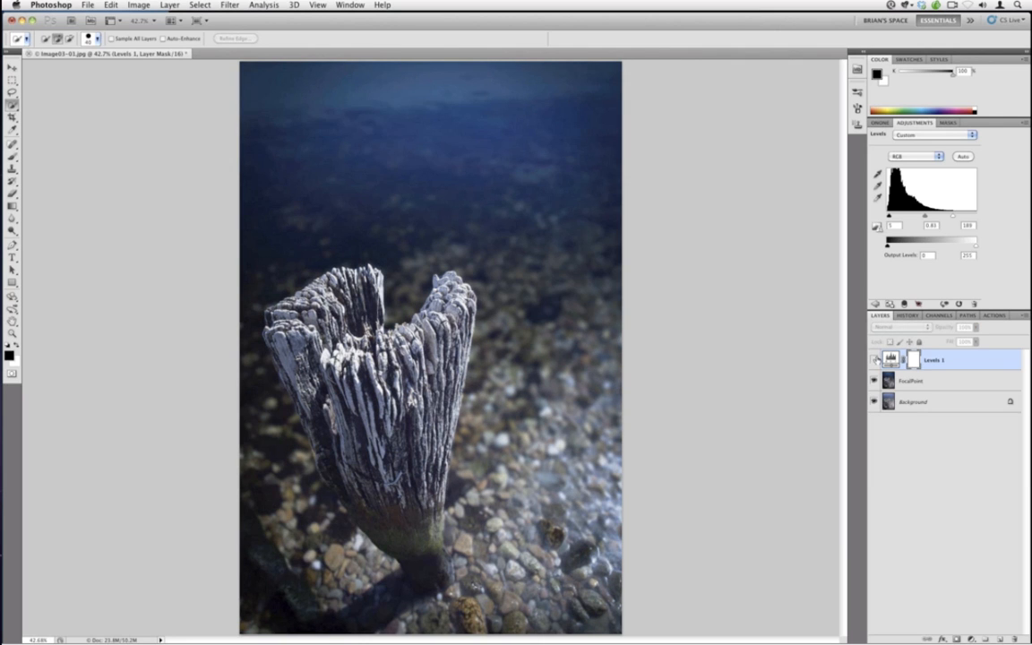
pyautogui.click(875, 360)
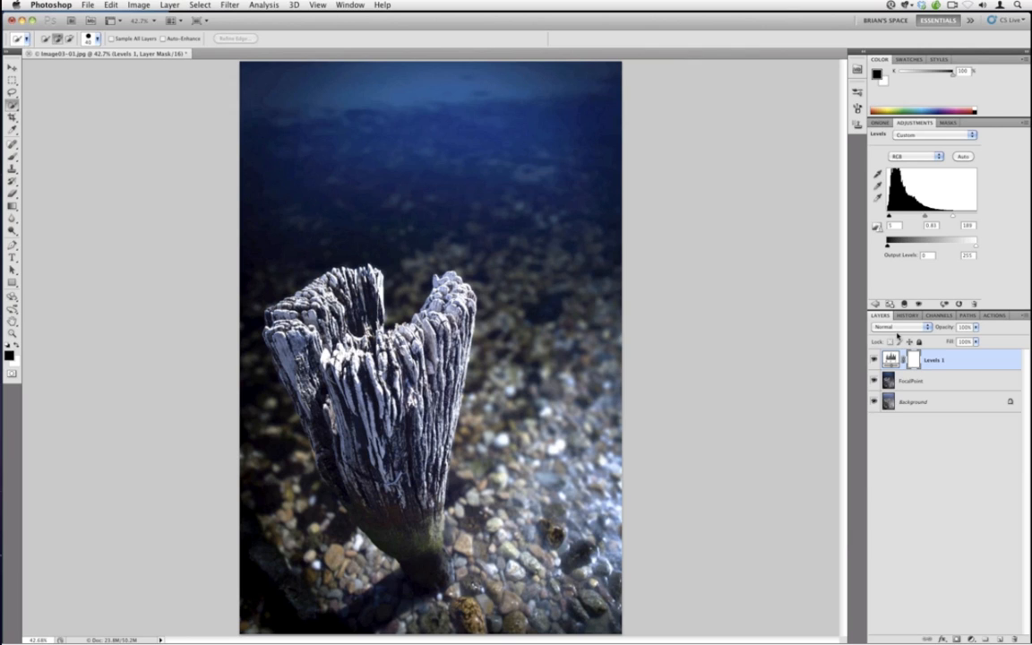
pyautogui.click(87, 5)
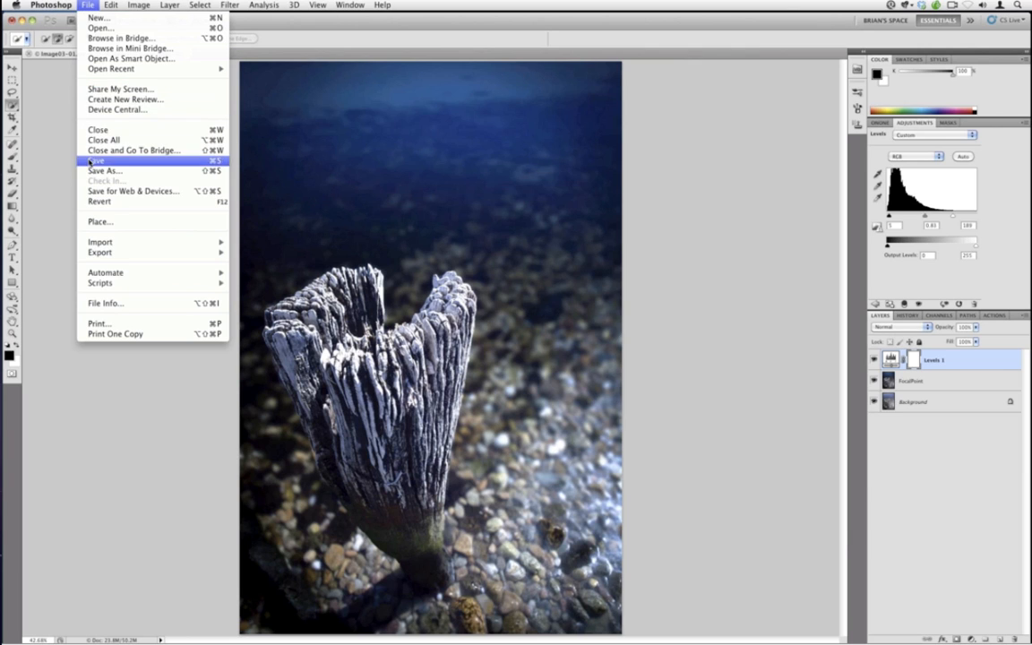
pyautogui.click(117, 167)
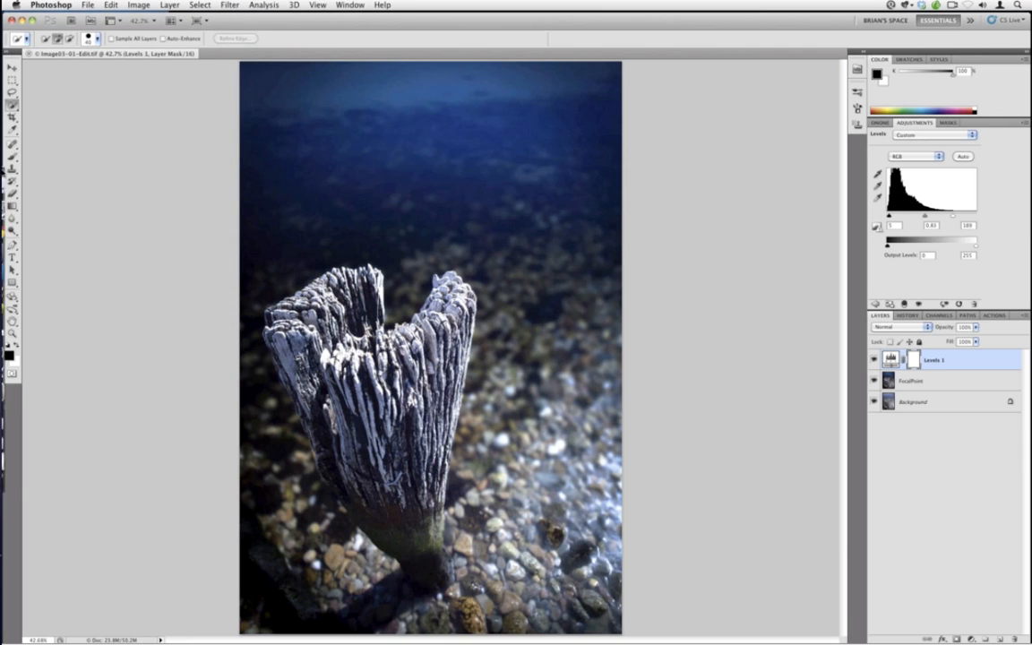
# Switch to Lightroom and open the edited post image from the Image 03 folder in the Develop module
pyautogui.moveTo(4, 210)
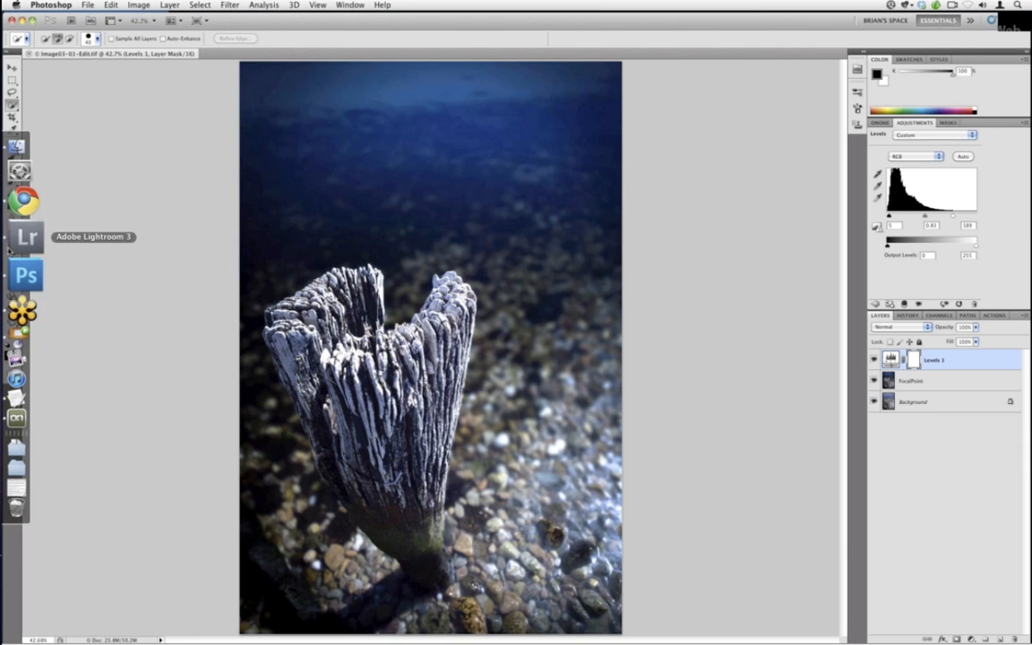
pyautogui.click(13, 247)
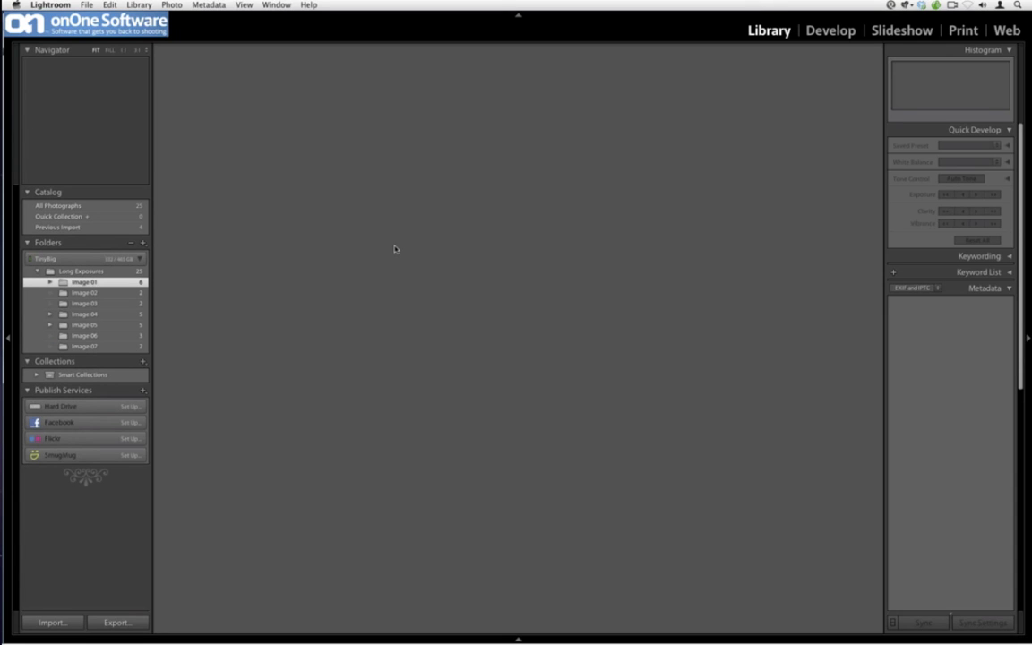
pyautogui.click(90, 302)
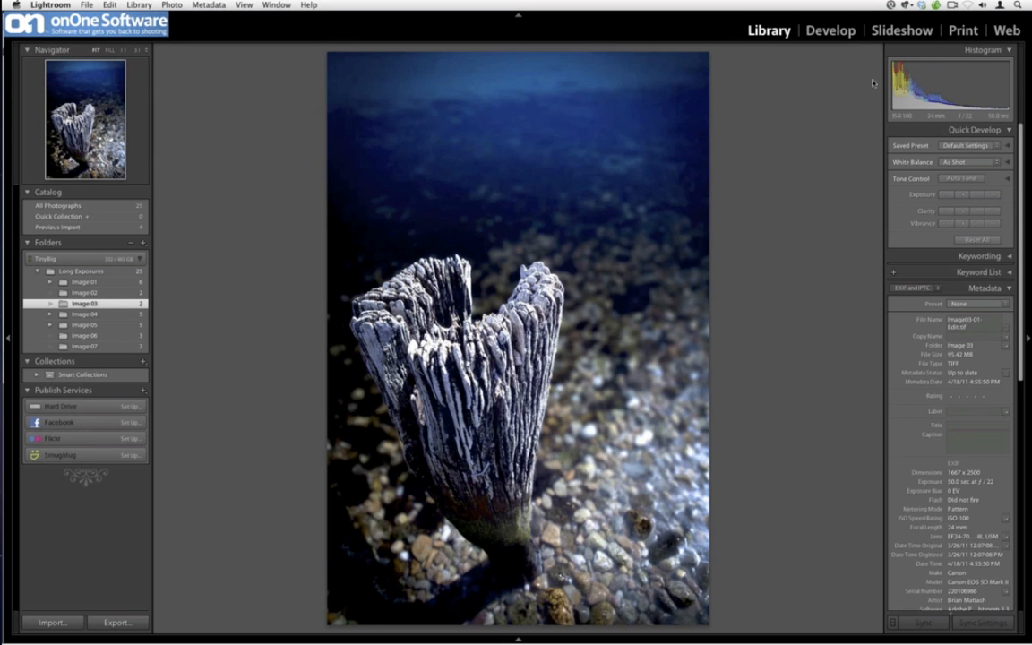
pyautogui.click(839, 37)
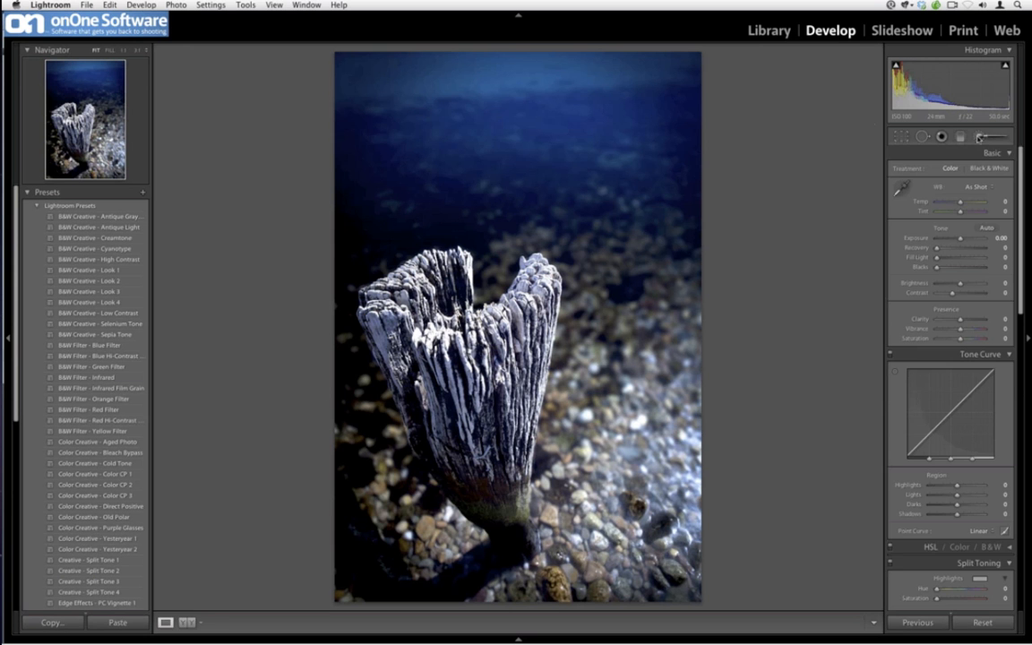
# Paint an Adjustment Brush stroke with the HDR Texture Boost preset across the base of the post
pyautogui.click(990, 137)
pyautogui.click(953, 171)
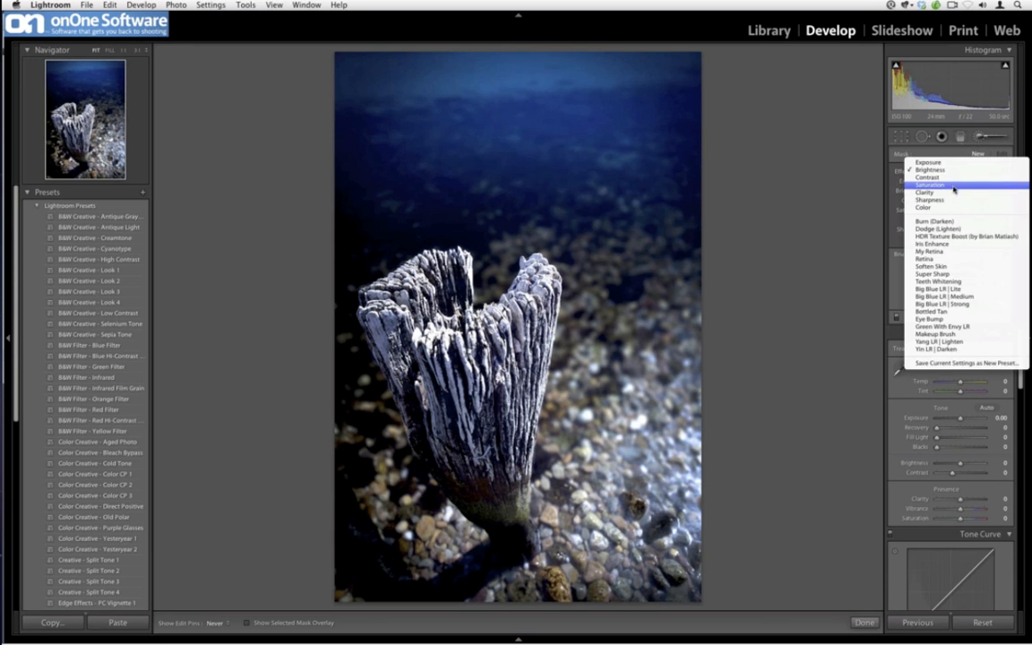
pyautogui.click(964, 237)
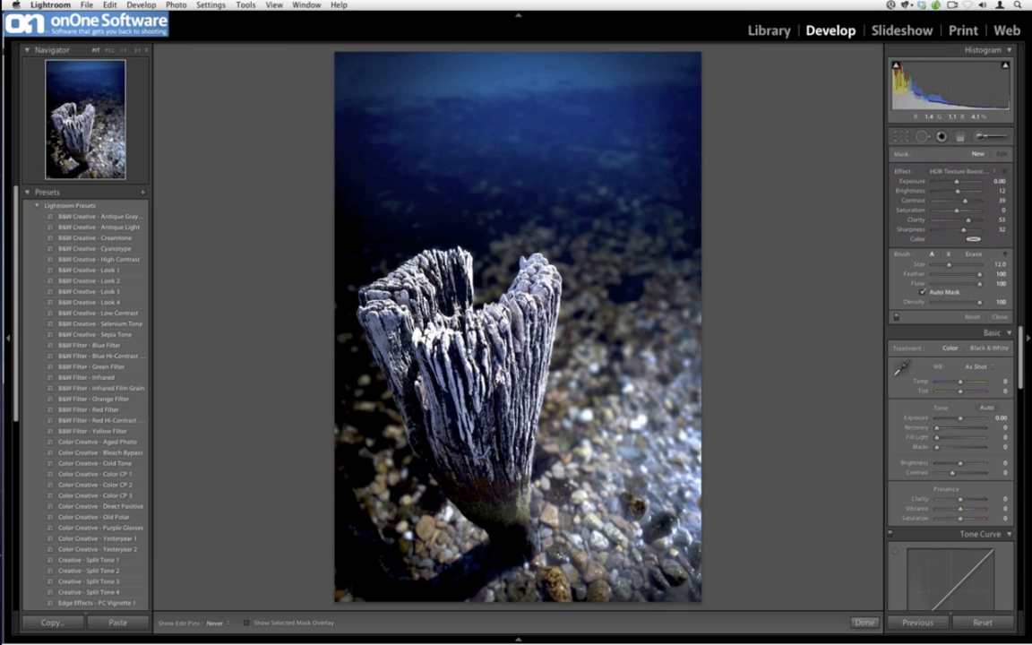
pyautogui.moveTo(509, 584)
pyautogui.mouseDown()
pyautogui.moveTo(405, 561)
pyautogui.moveTo(388, 504)
pyautogui.moveTo(676, 542)
pyautogui.moveTo(771, 582)
pyautogui.mouseUp()
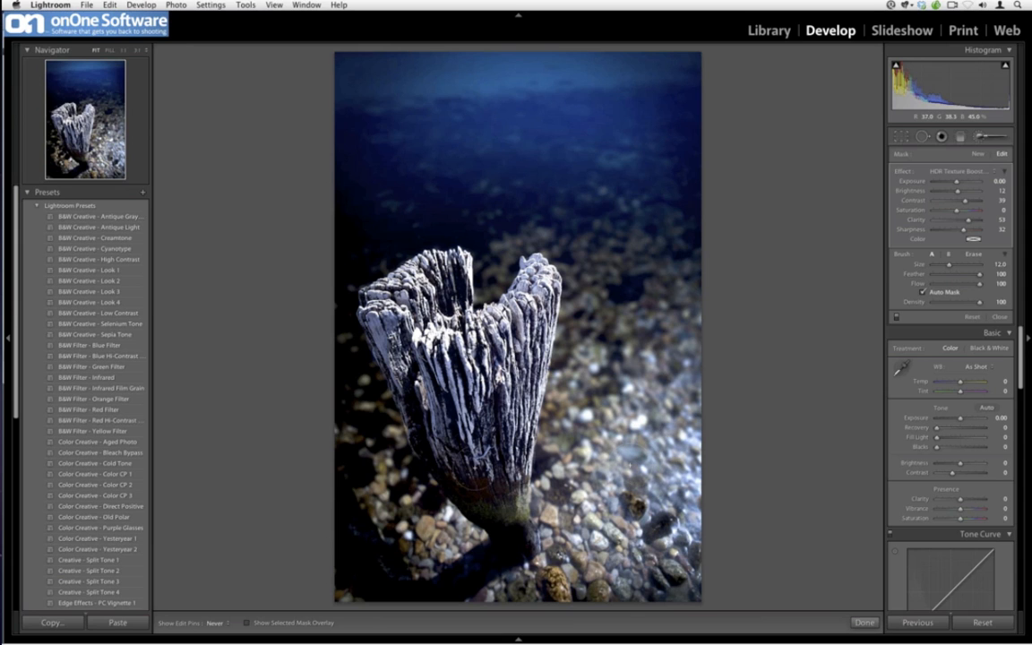
# Switch to Chrome and open 2filter.com
pyautogui.moveTo(2, 268)
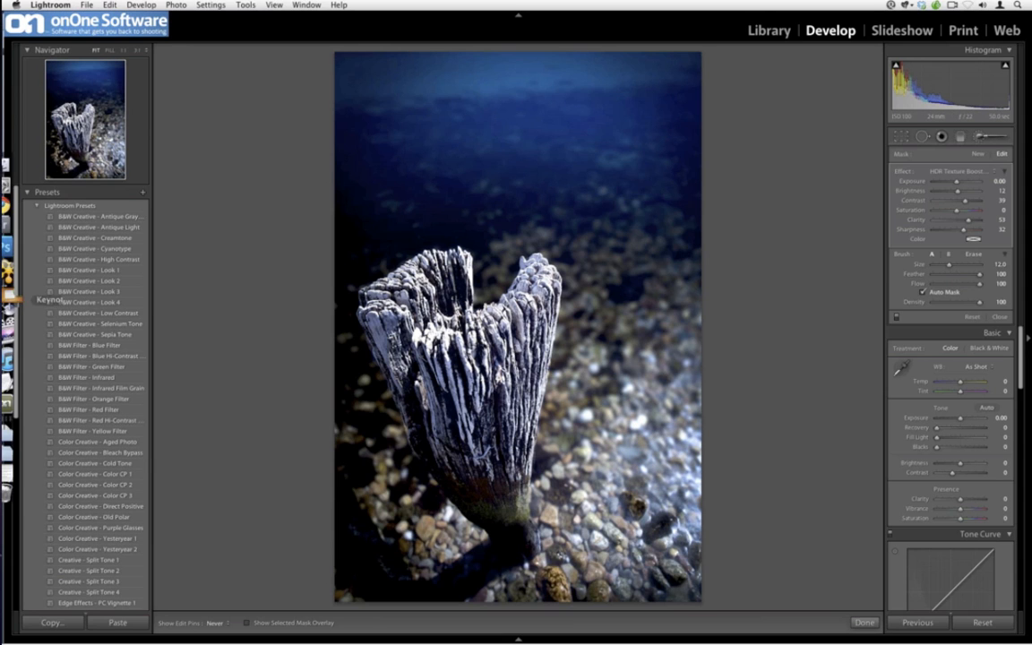
pyautogui.click(25, 219)
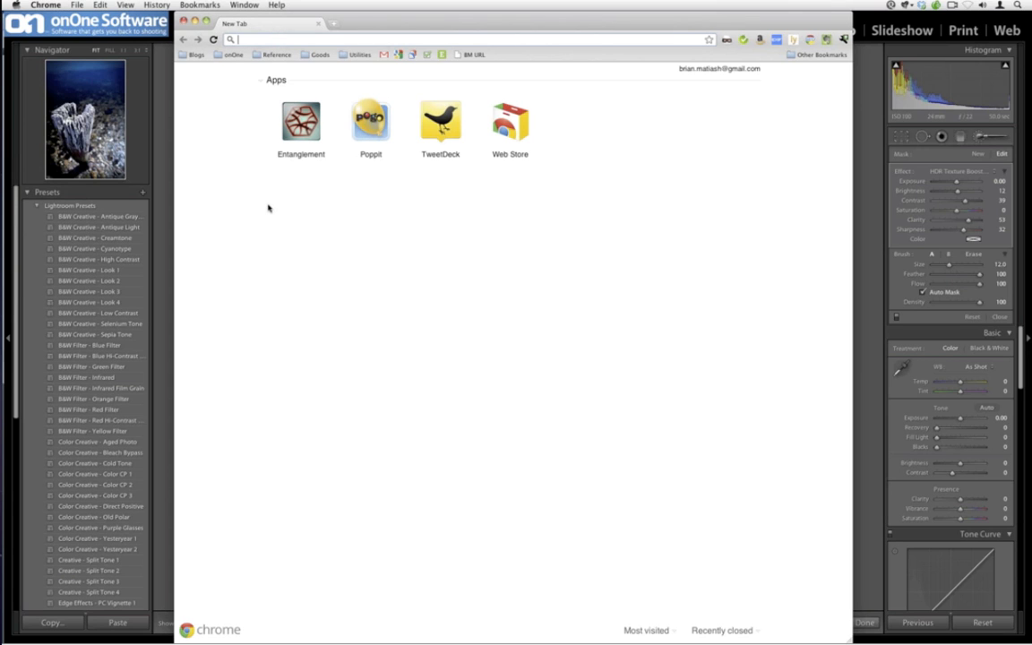
pyautogui.write('2filter.com')
pyautogui.press('Return')
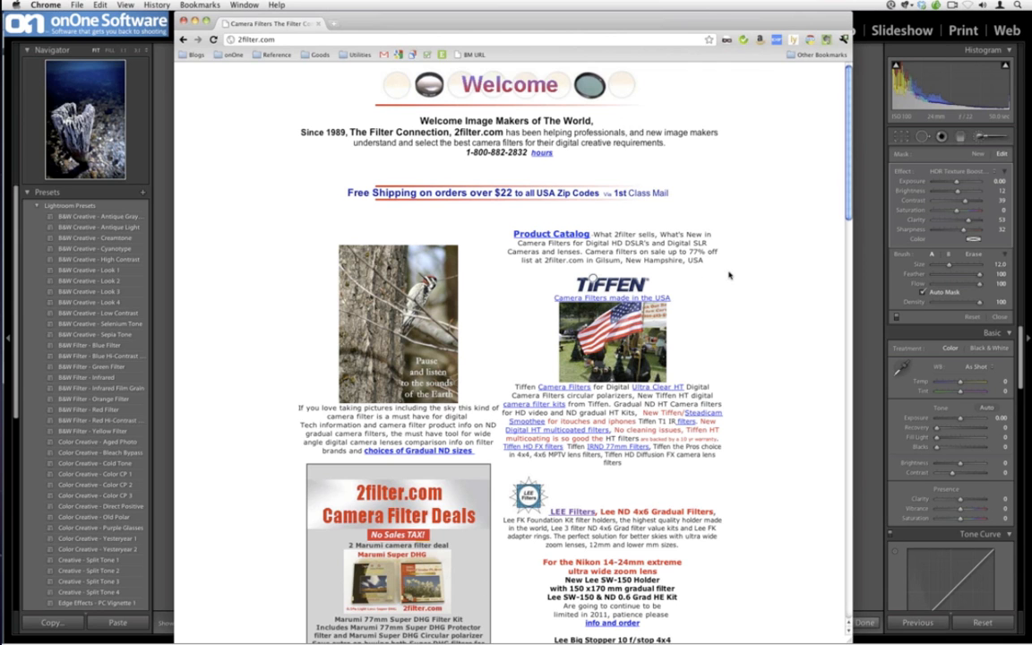
# Open the Lee Filters page and view the Lee Big Stopper order in the shopping cart before going back
pyautogui.scroll(-5, 728, 275)
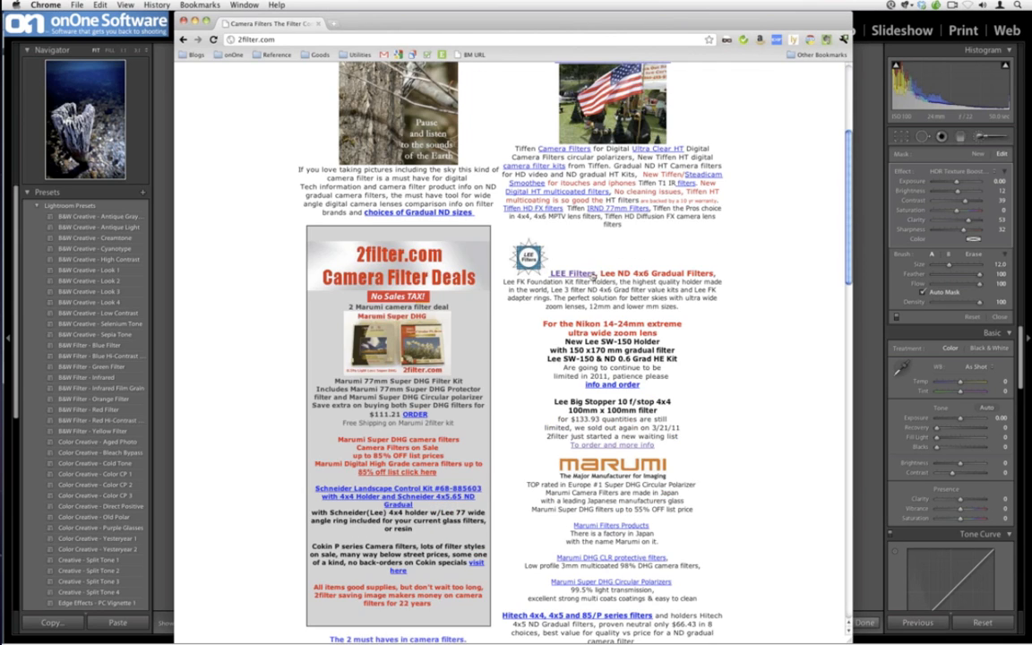
pyautogui.click(590, 275)
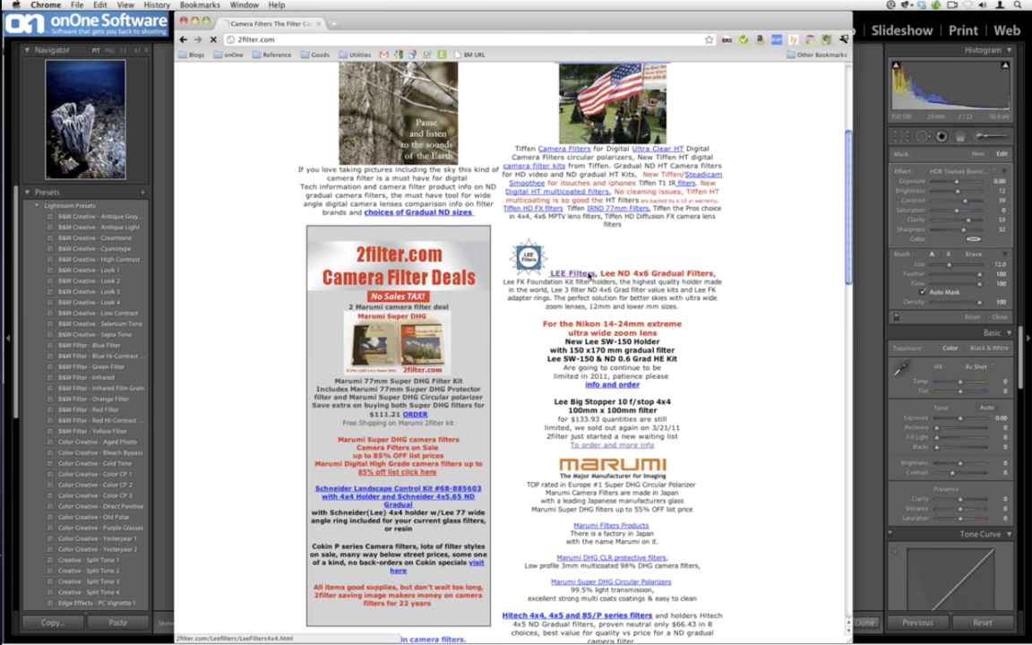
pyautogui.scroll(-10, 564, 341)
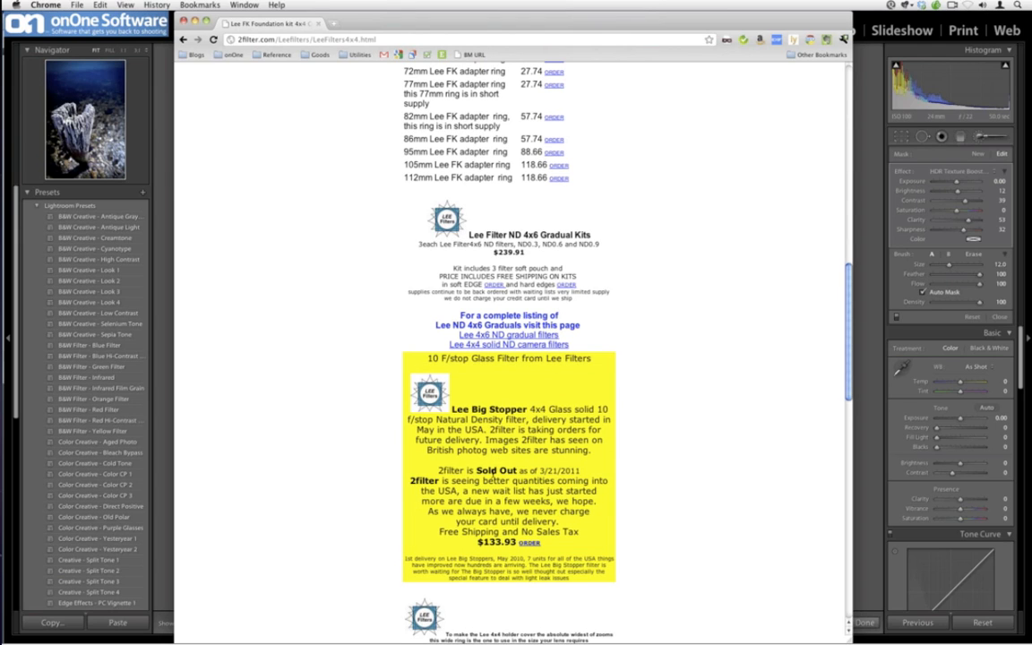
pyautogui.scroll(1, 492, 476)
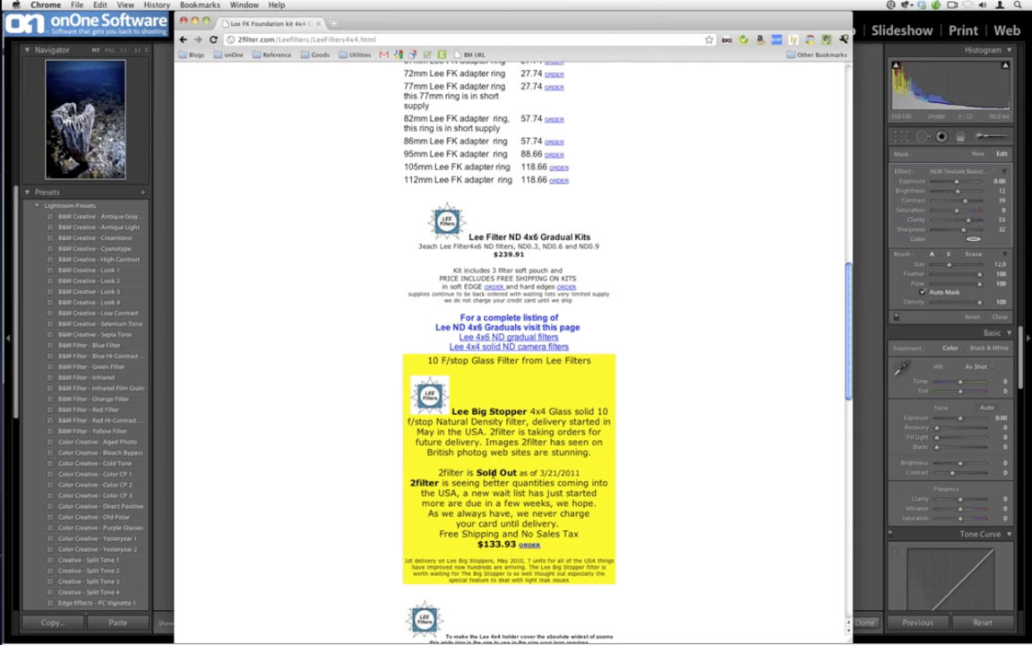
pyautogui.scroll(-4, 497, 456)
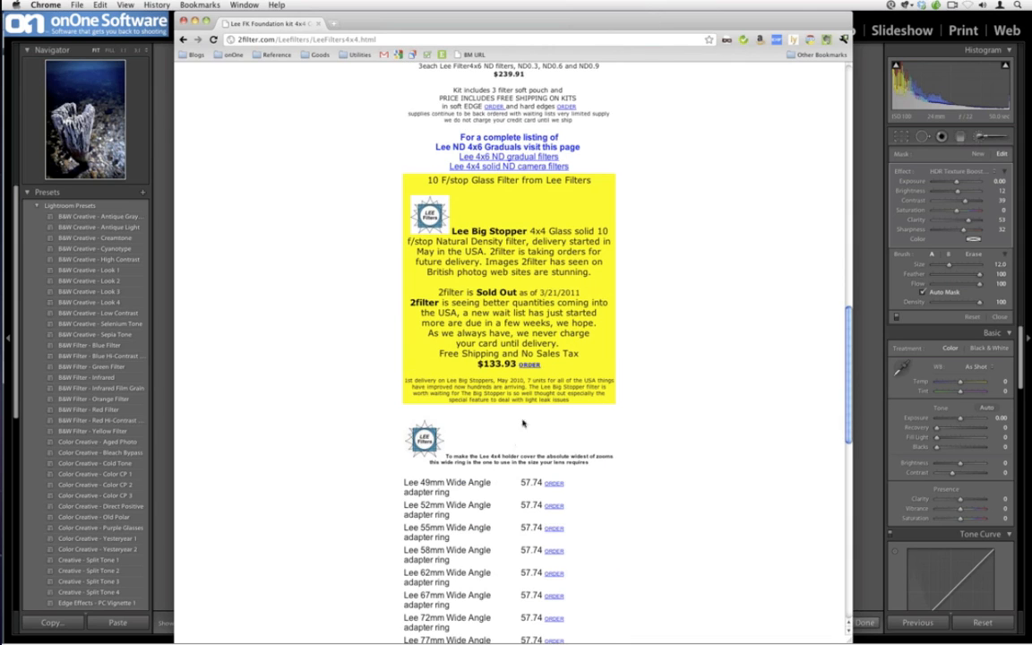
pyautogui.click(530, 365)
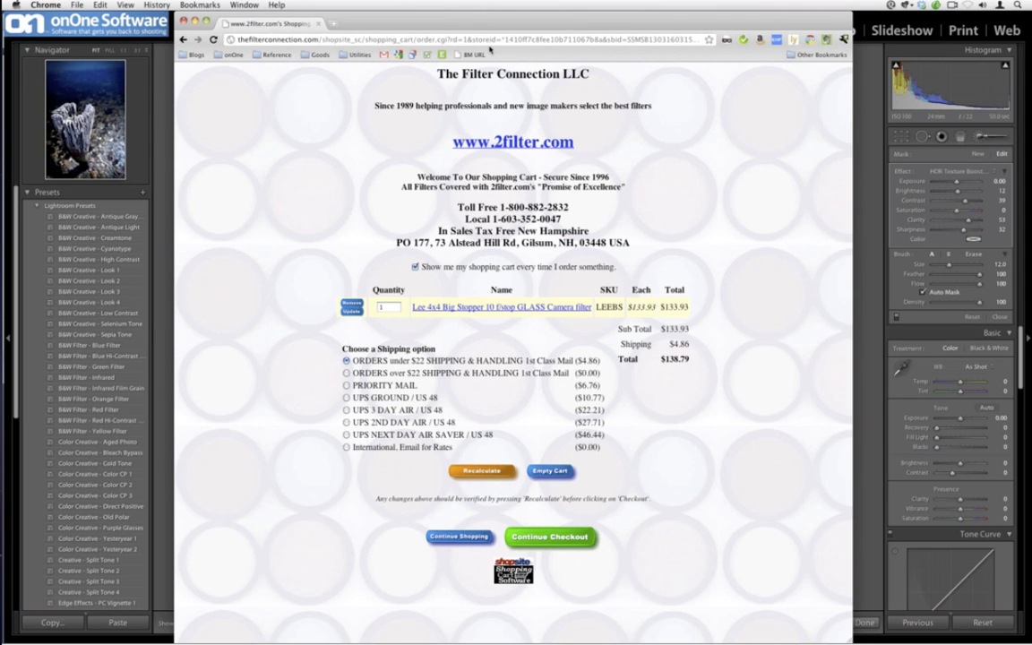
pyautogui.click(188, 37)
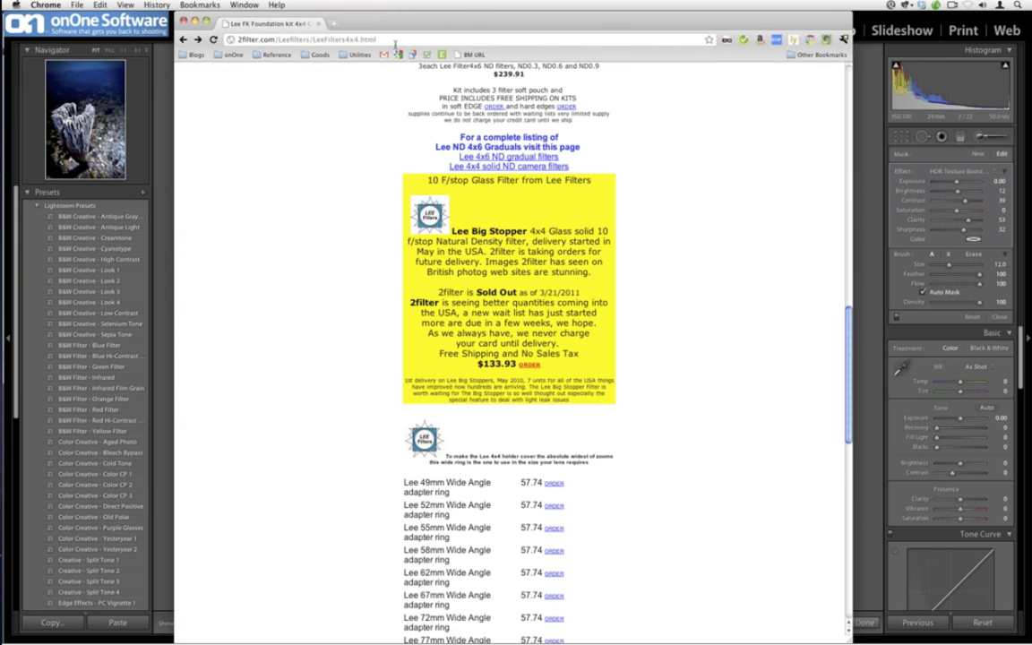
# Copy the Lee filters page address and highlight the 77mm Lee FK adapter ring listing
pyautogui.press('super+l')
pyautogui.press('super+c')
pyautogui.click(923, 525)
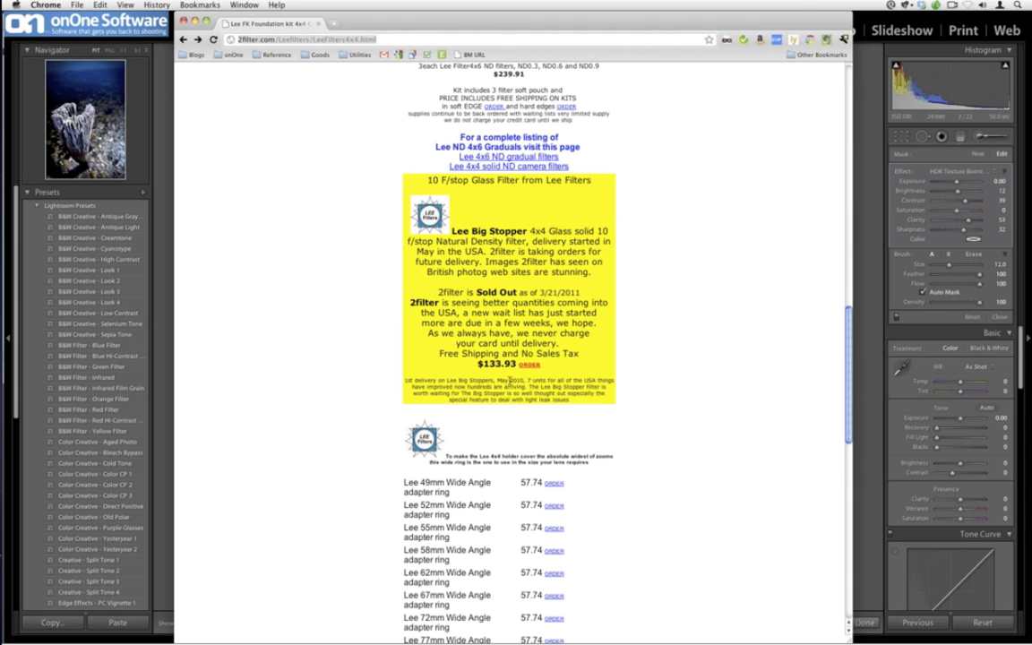
pyautogui.scroll(12, 508, 381)
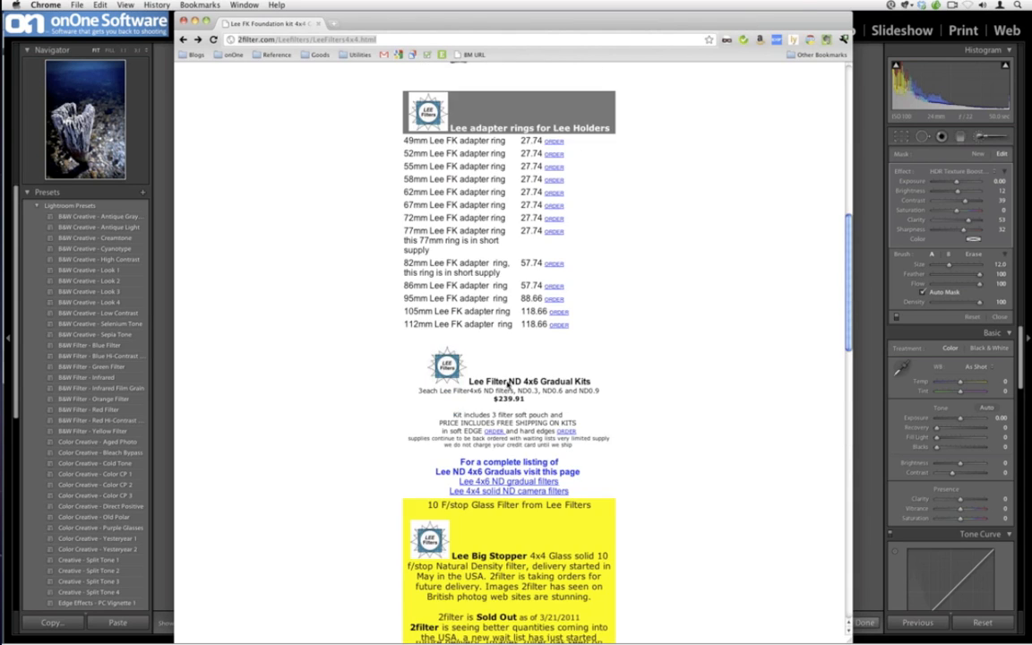
pyautogui.scroll(4, 508, 383)
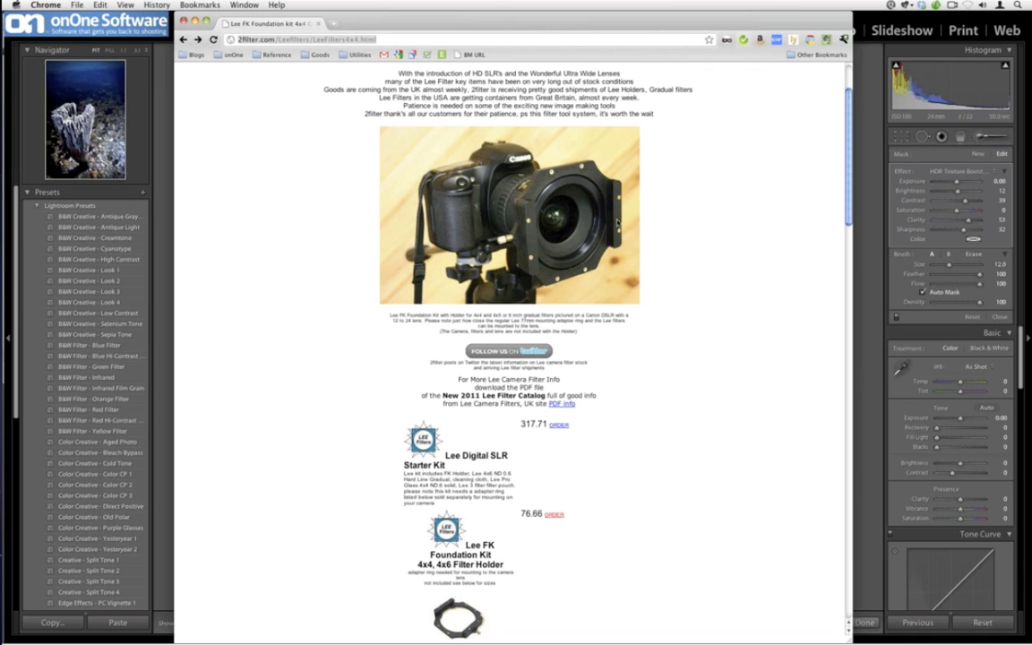
pyautogui.scroll(-1, 650, 315)
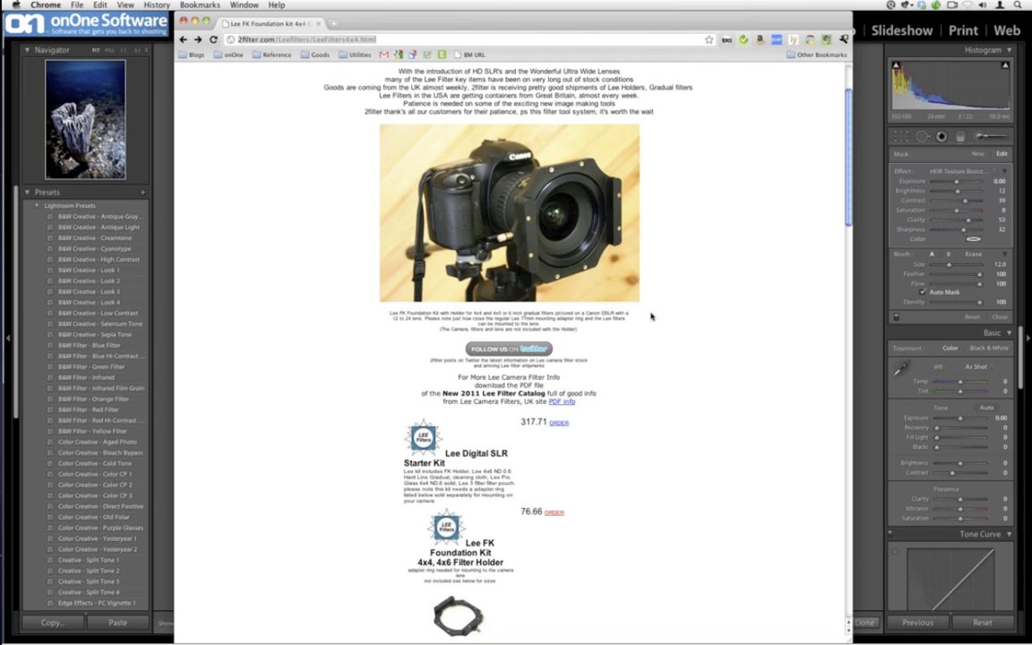
pyautogui.scroll(-5, 627, 332)
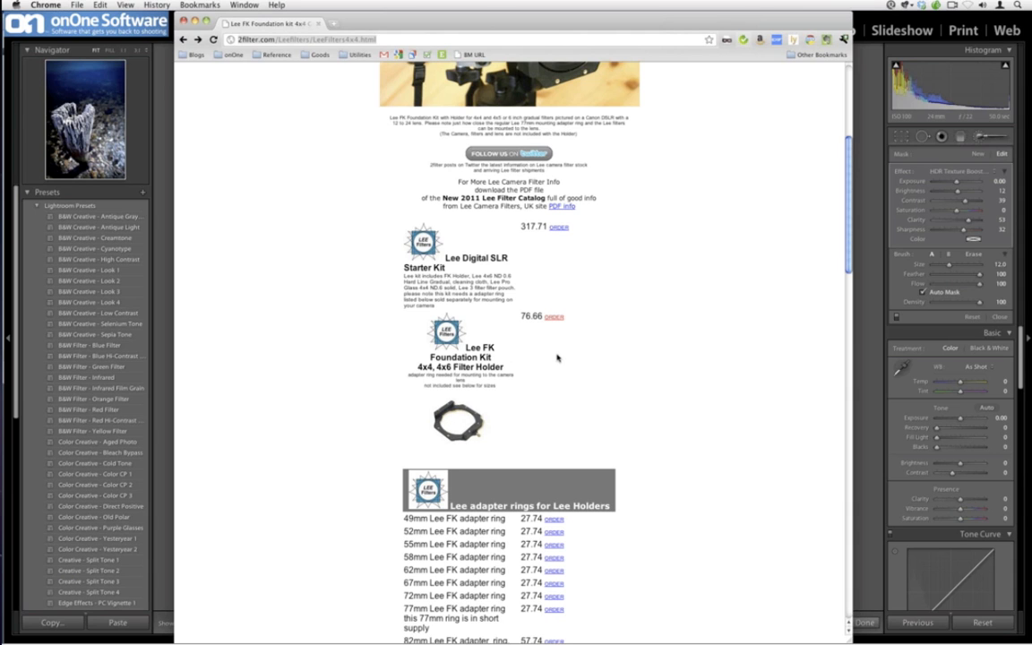
pyautogui.scroll(-4, 557, 358)
pyautogui.moveTo(401, 453); pyautogui.dragTo(451, 454)
pyautogui.click(447, 455)
pyautogui.doubleClick(446, 455)
pyautogui.tripleClick(447, 455)
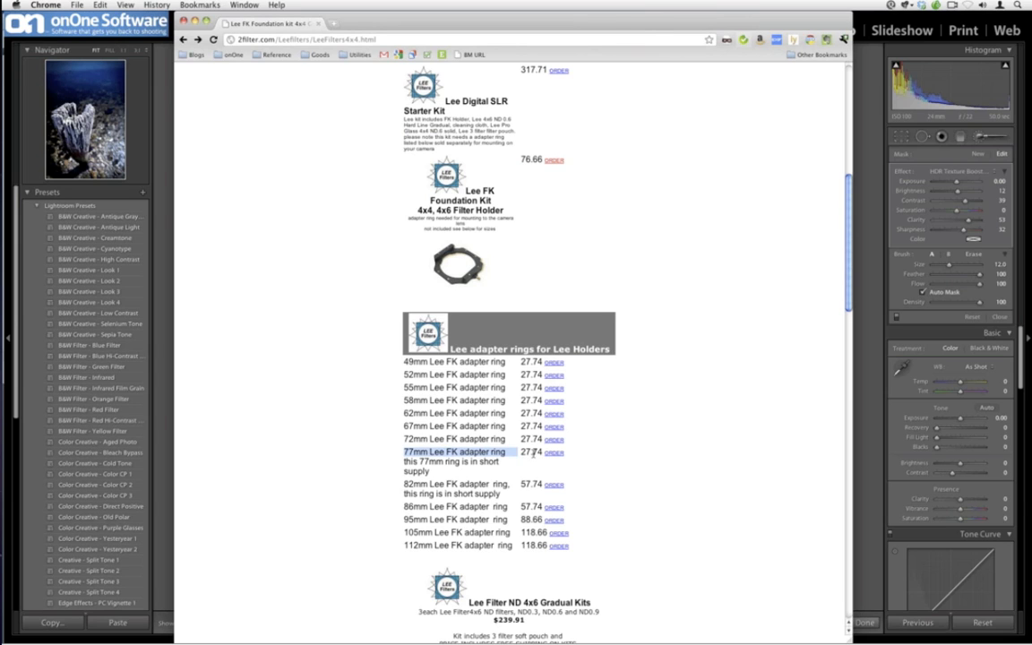
pyautogui.click(533, 454)
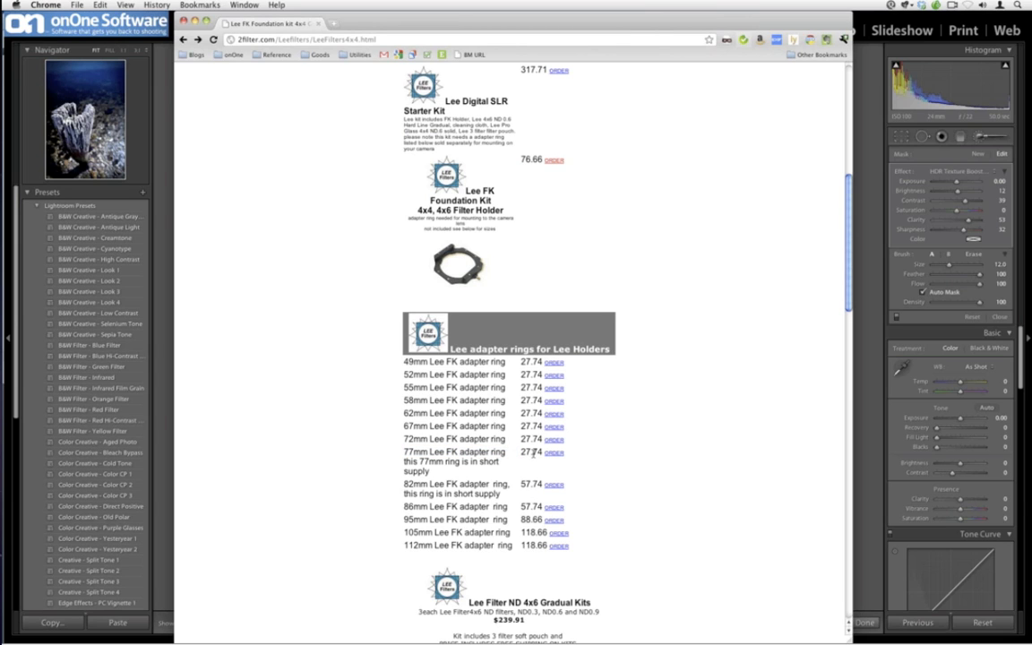
pyautogui.scroll(-1, 533, 454)
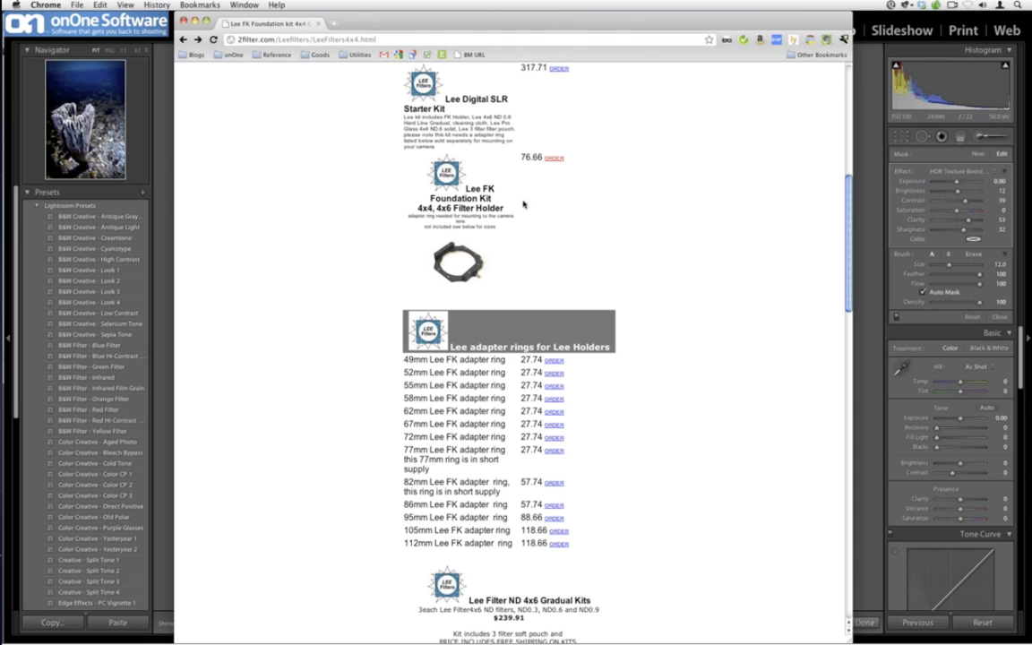
# In a new tab, search bhphotovideo.com for B+W 3.0 ND 77mm and open the 77mm #110 Solid Neutral Density filter
pyautogui.click(332, 25)
pyautogui.write('bhphot')
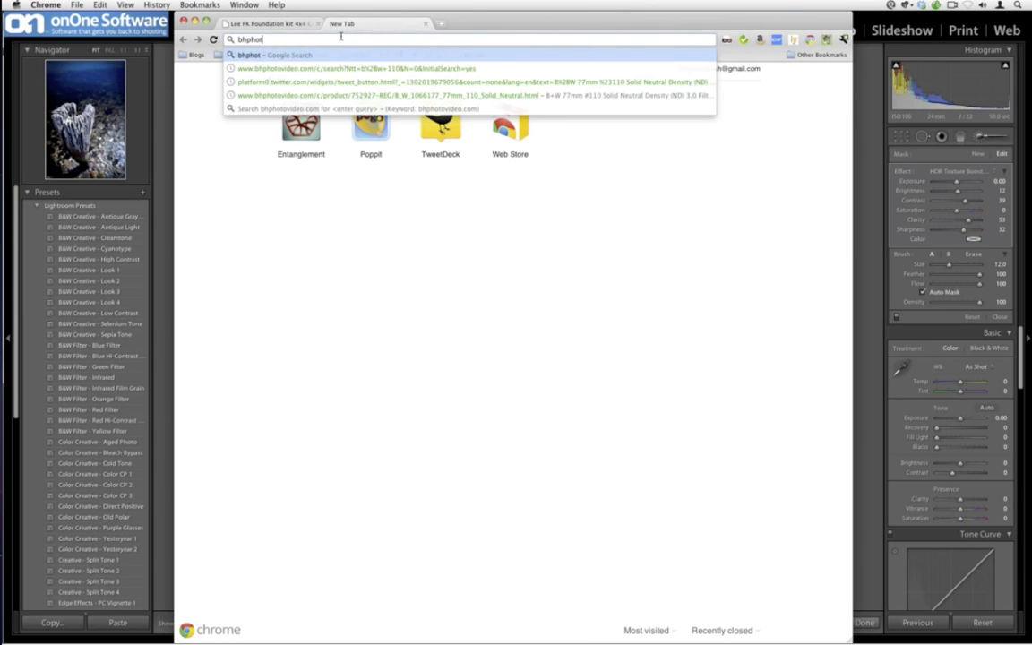
pyautogui.write('ovideo.com')
pyautogui.press('Return')
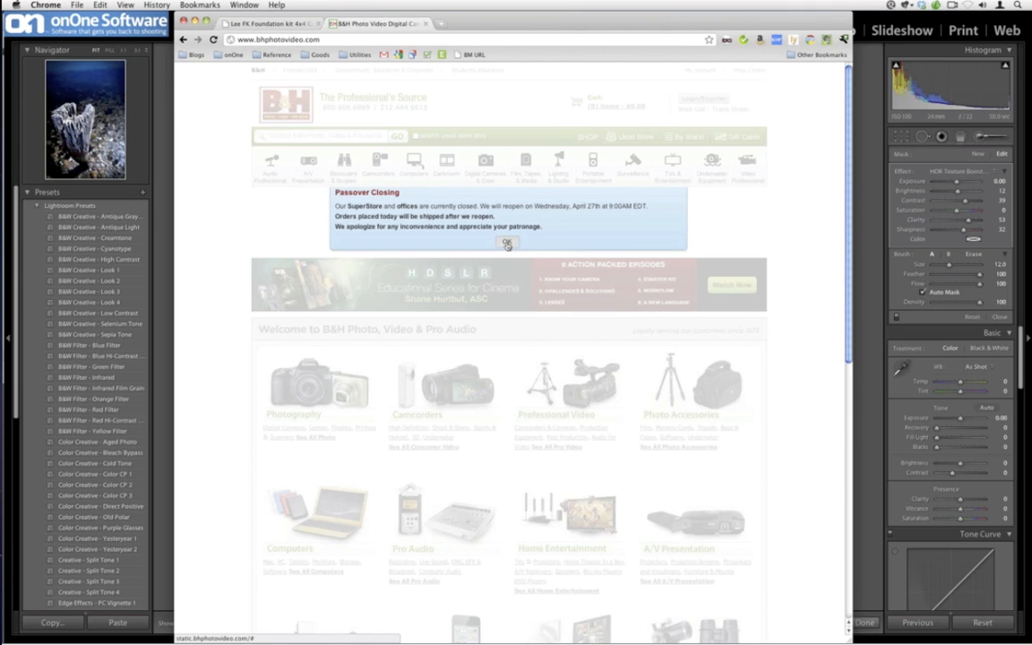
pyautogui.click(507, 244)
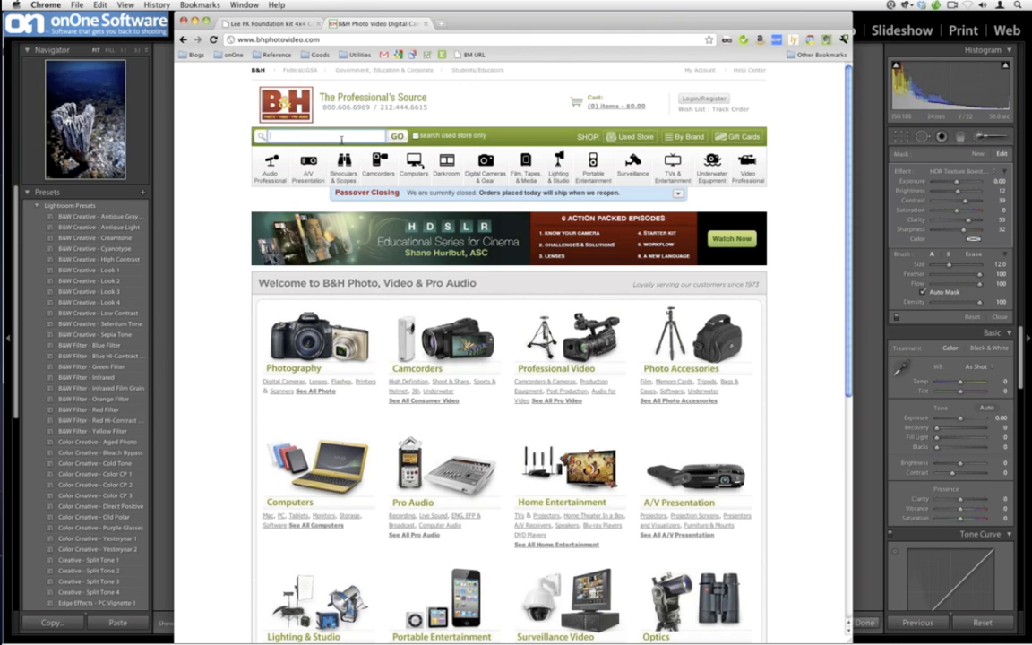
pyautogui.write('B+W 3.0 ND 77mm')
pyautogui.press('Return')
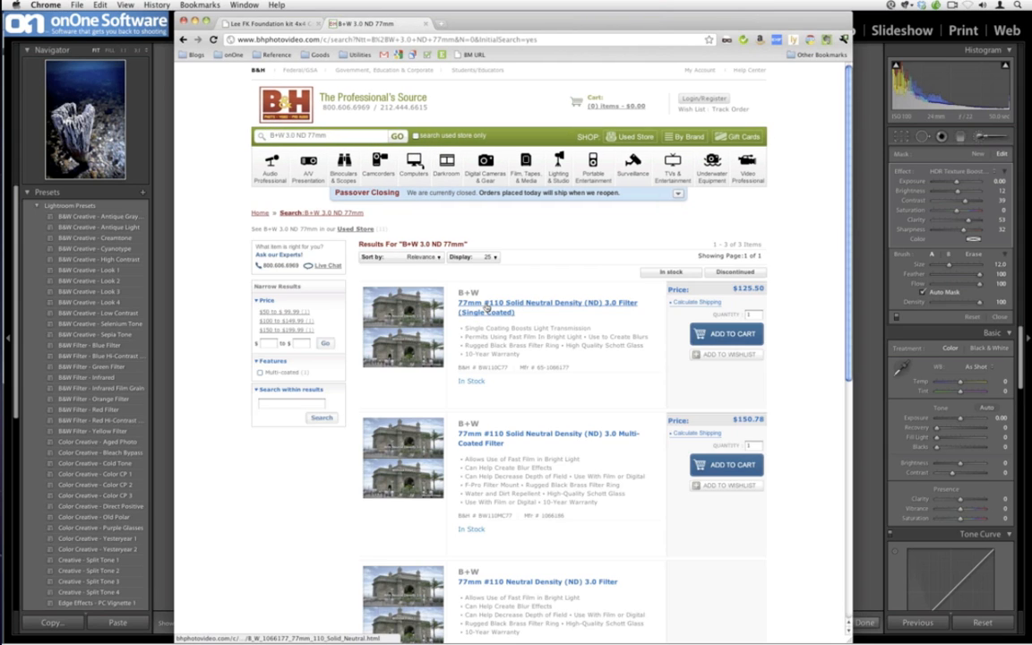
pyautogui.click(486, 308)
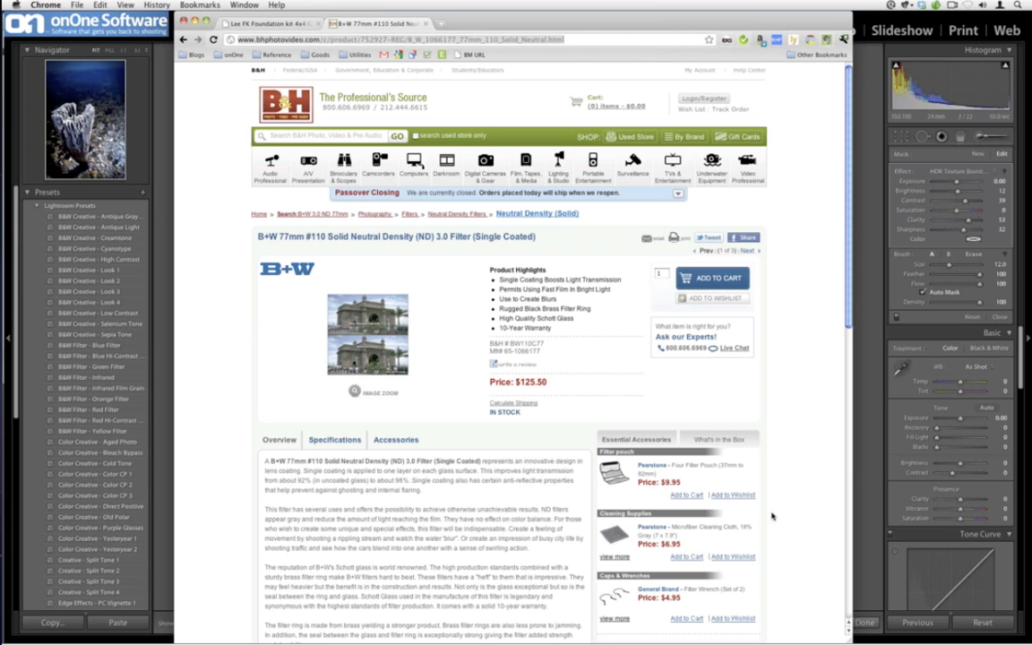
# Return to Lightroom's Library grid and reselect the Image 03 folder
pyautogui.click(171, 354)
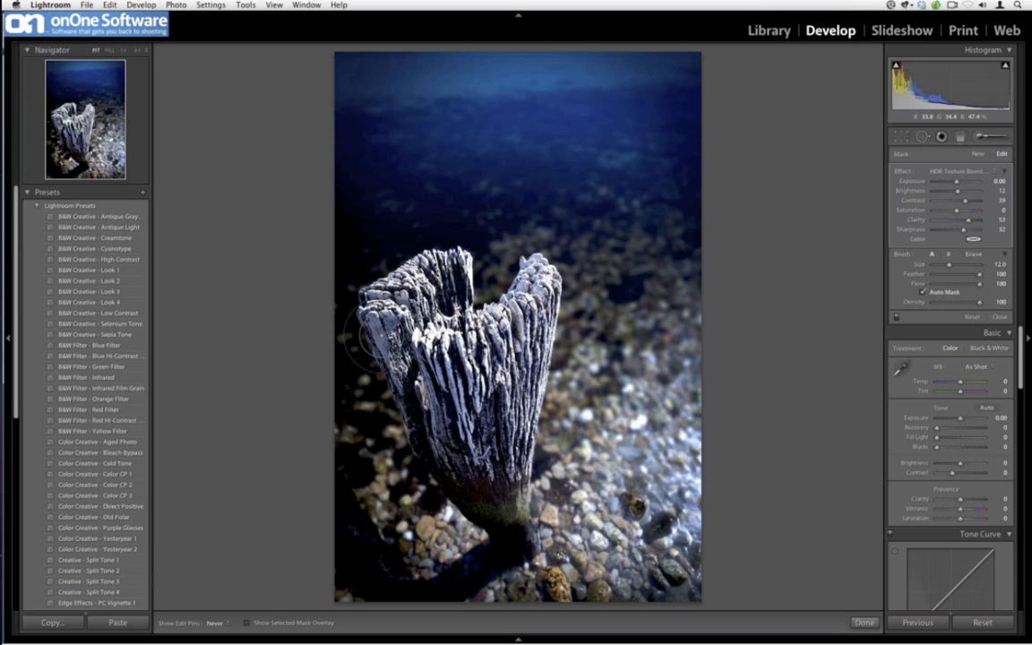
pyautogui.press('g')
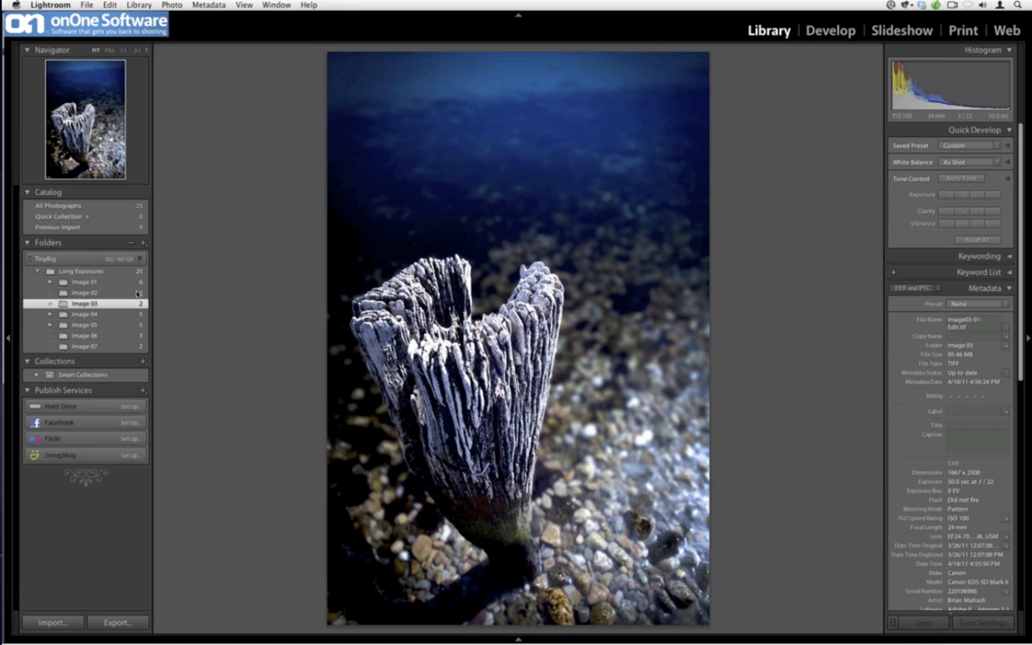
pyautogui.click(135, 315)
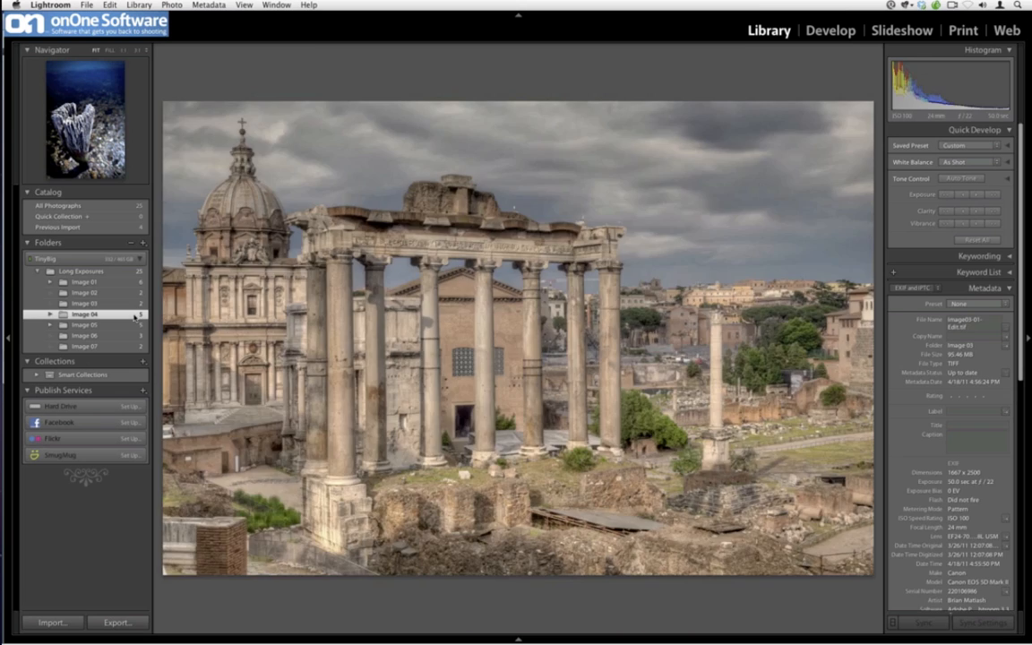
pyautogui.click(108, 303)
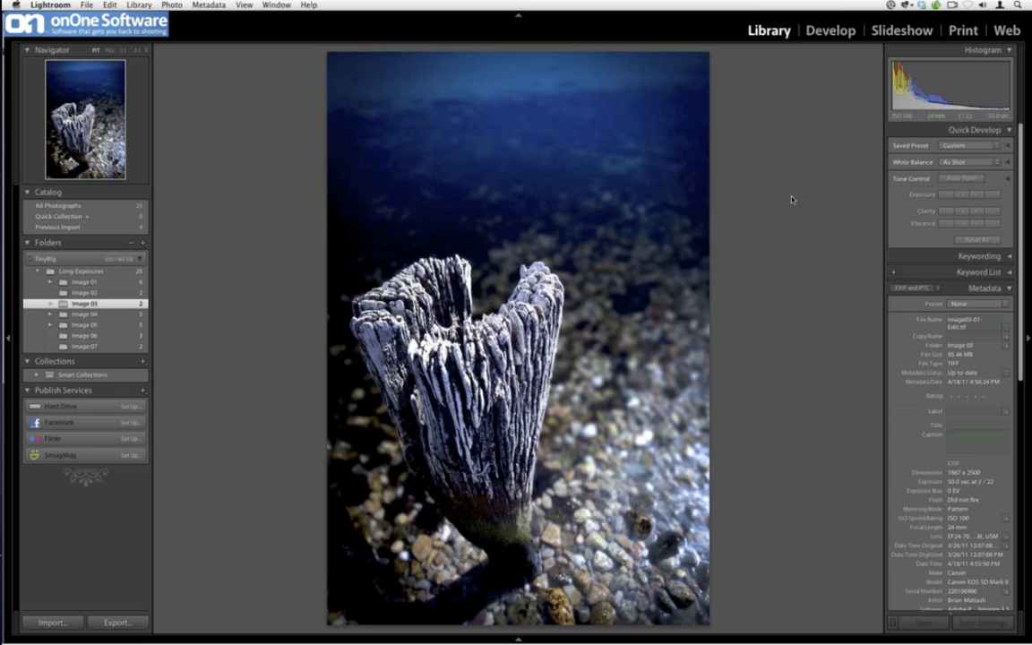